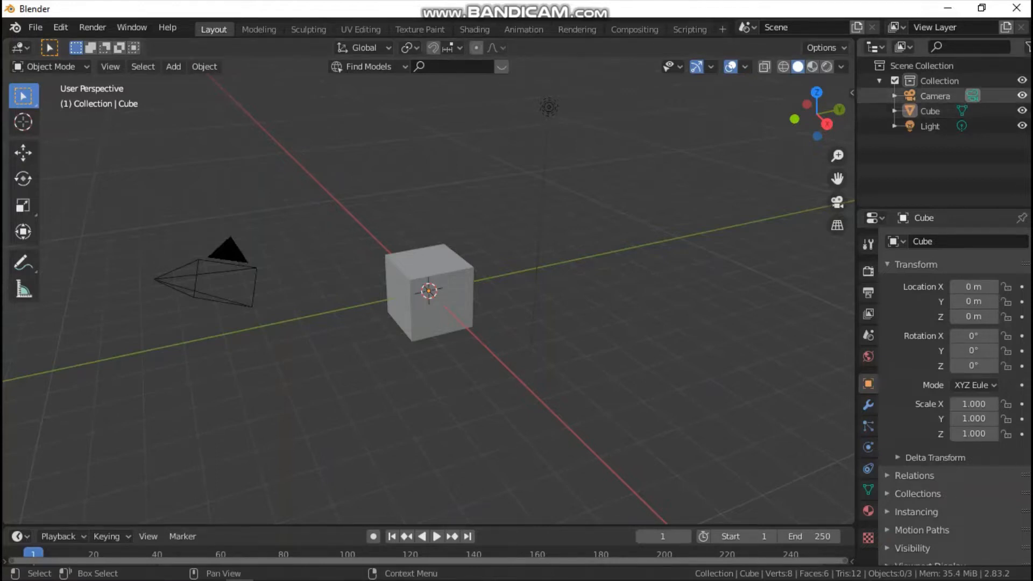
Hide the camera and the default cube in the scene, and delete the light.
left_click(1023, 95)
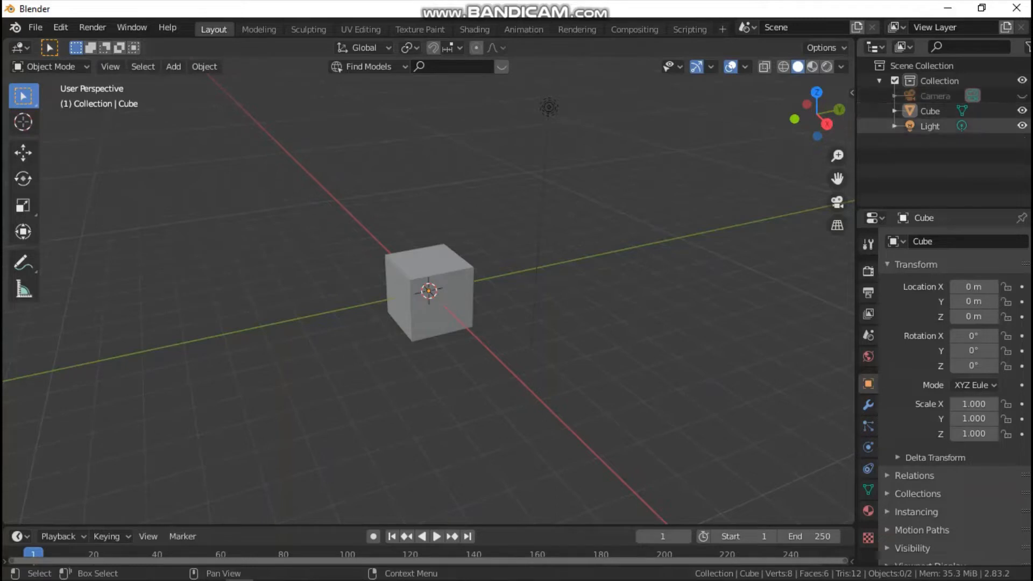
left_click(1023, 110)
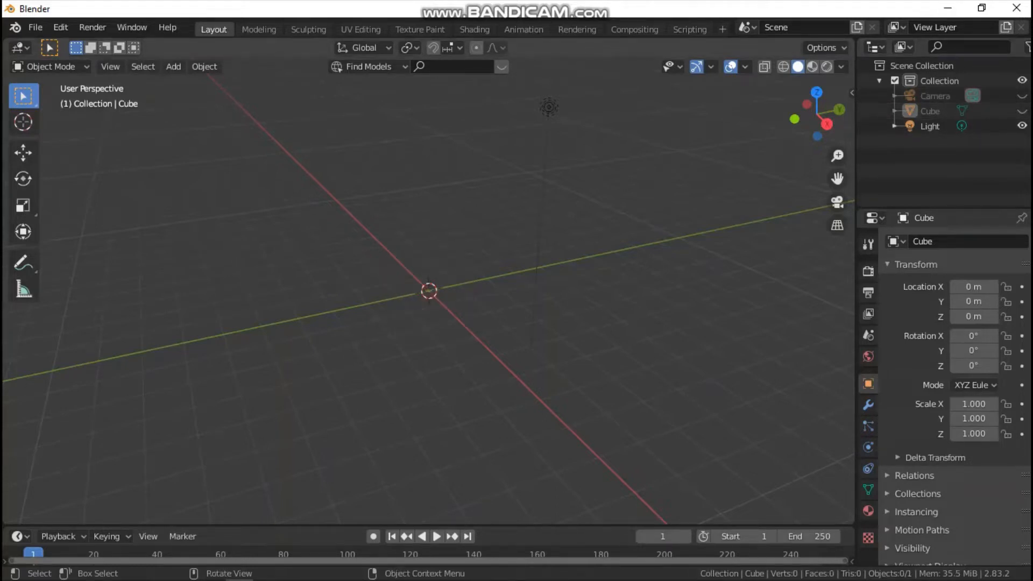
left_click(549, 106)
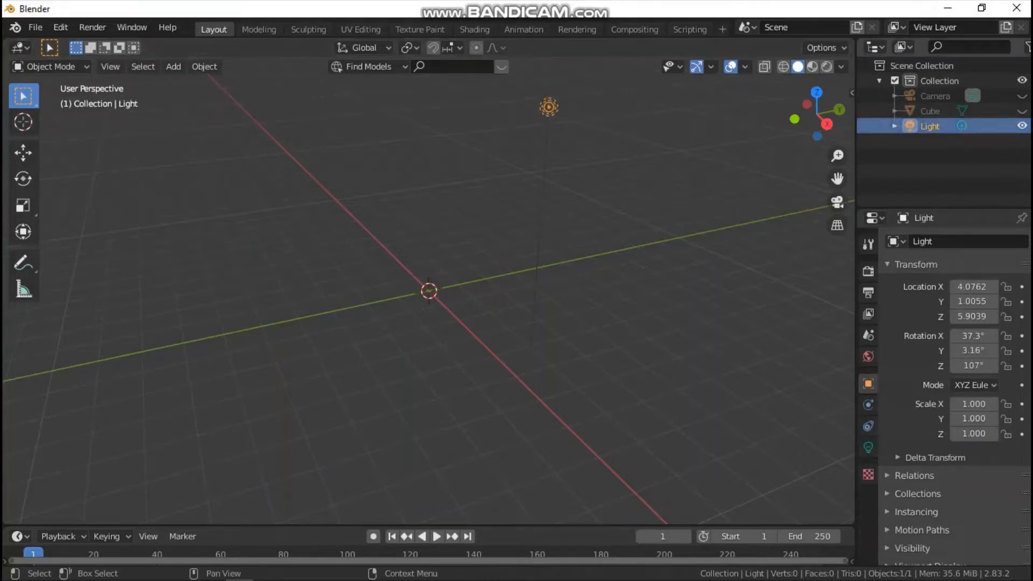
key("x")
key("Return")
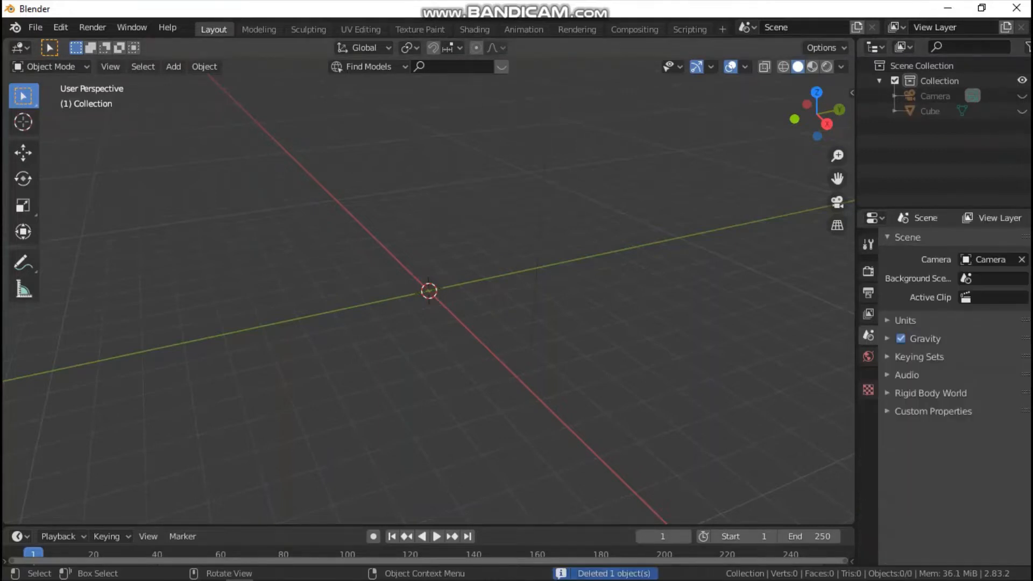
Set the viewport to the front view and start the Shortcut VUr input display.
key("grave")
left_click(503, 209)
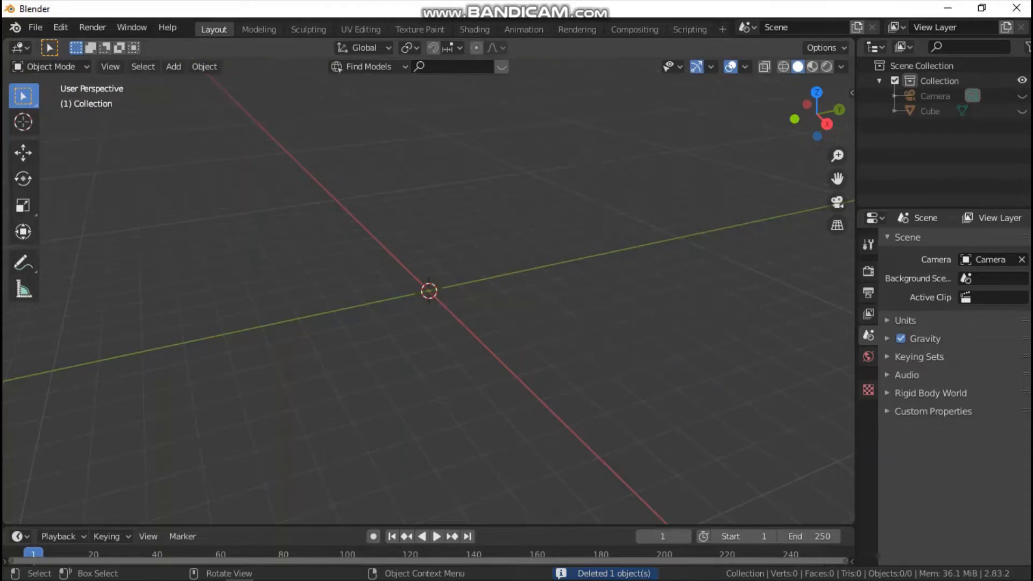
scroll(429, 291, "up", 3)
key("n")
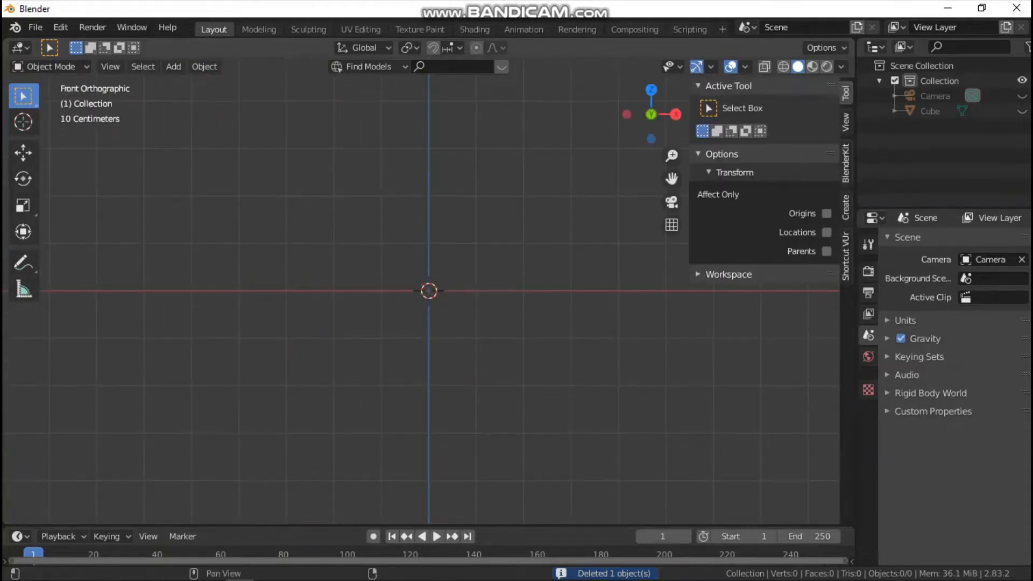
left_click(846, 256)
left_click(765, 108)
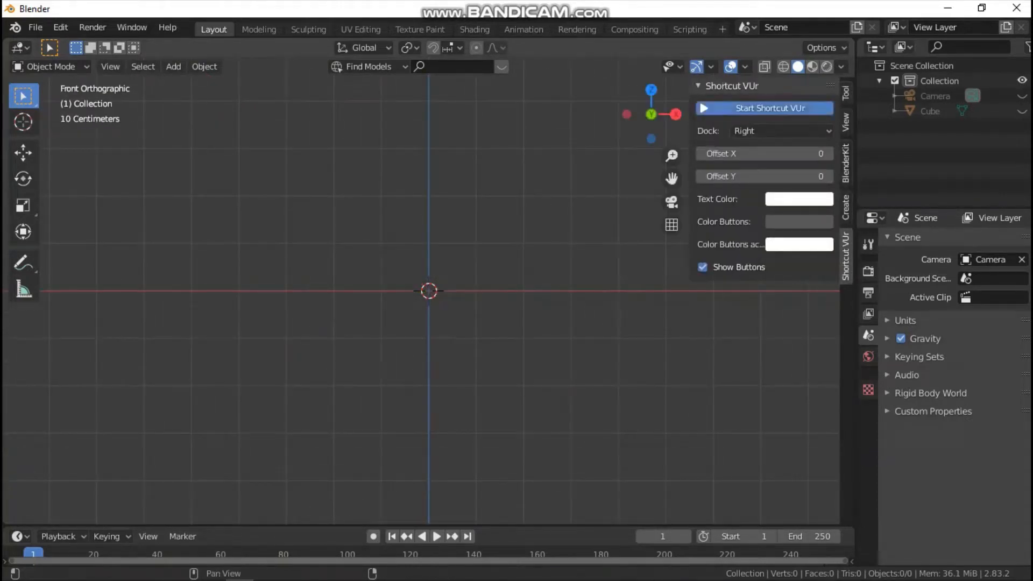
key("n")
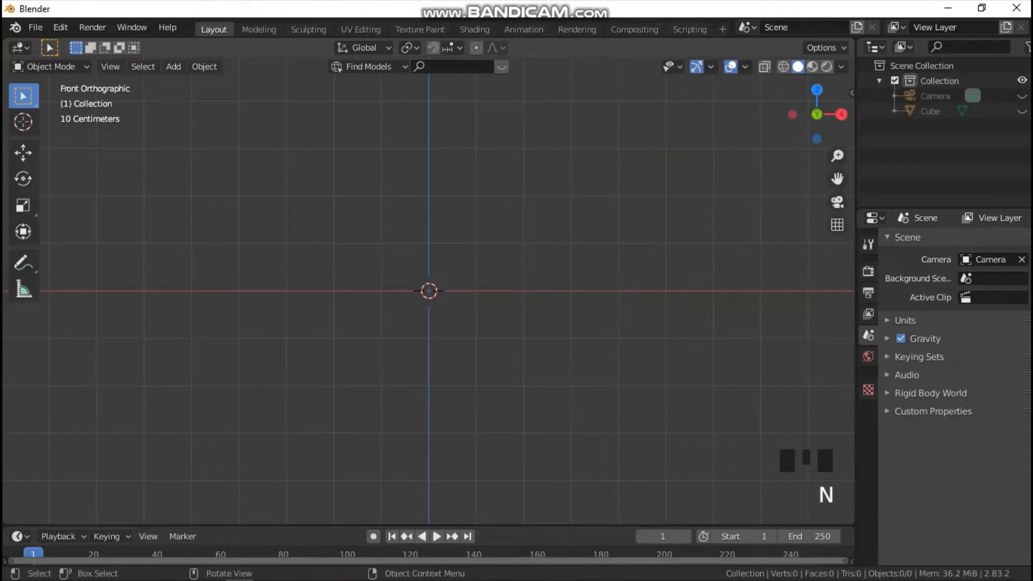
Change the viewport shading to Material Preview.
key("z")
left_click(538, 502)
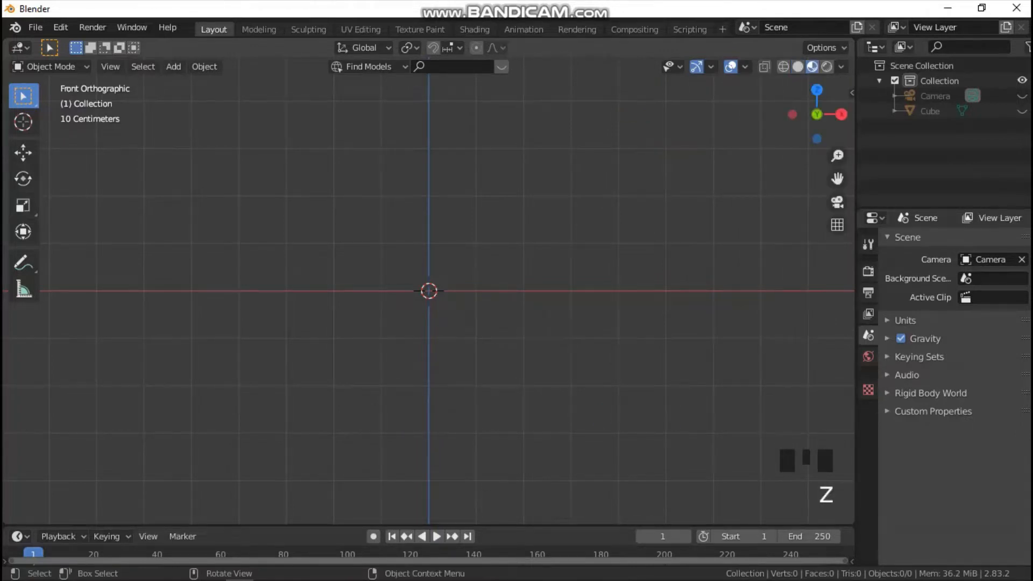
scroll(429, 290, "up", 2)
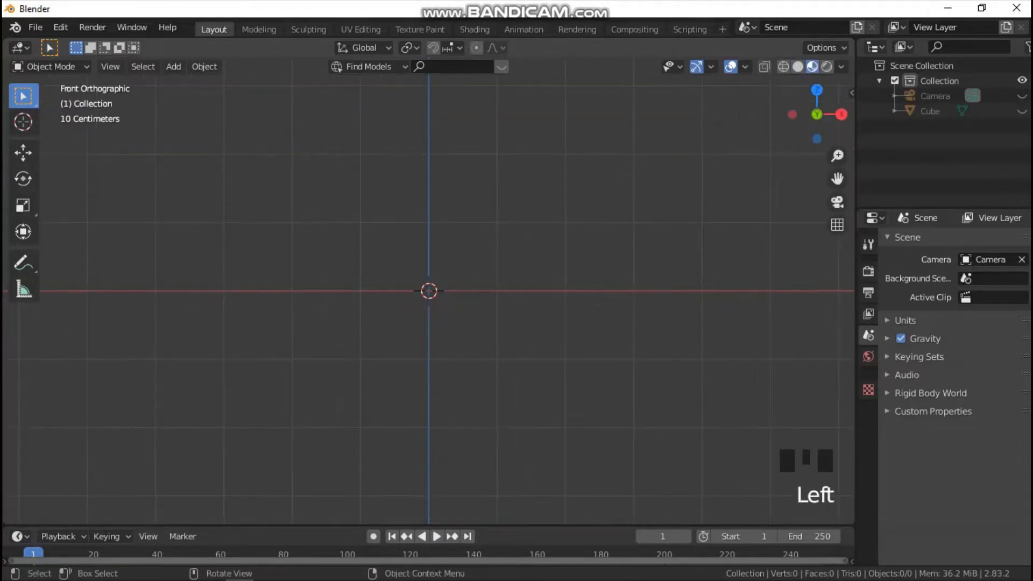
Add a UV sphere at the world origin and apply smooth shading to it.
key("shift+a")
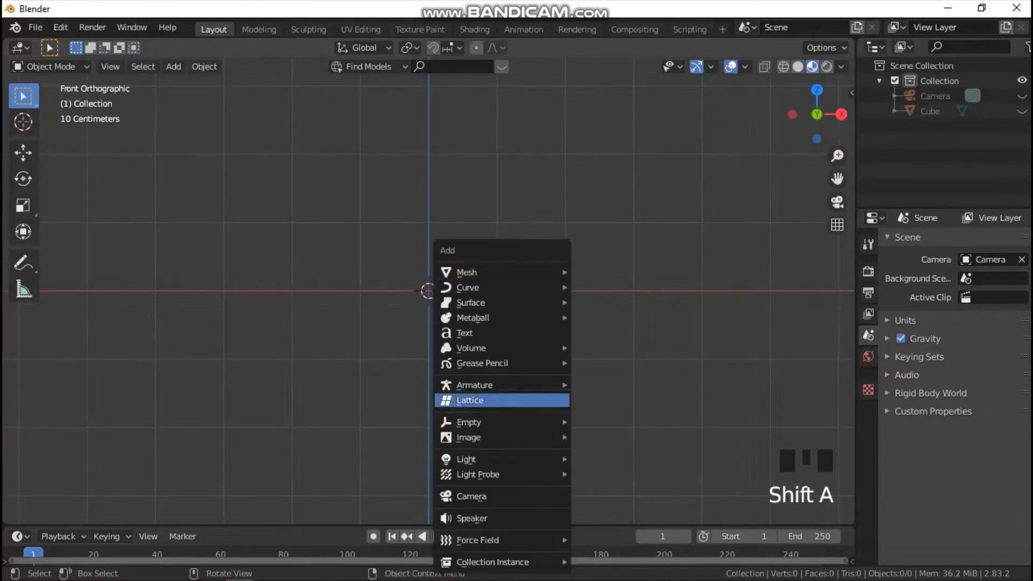
mouse_move(467, 272)
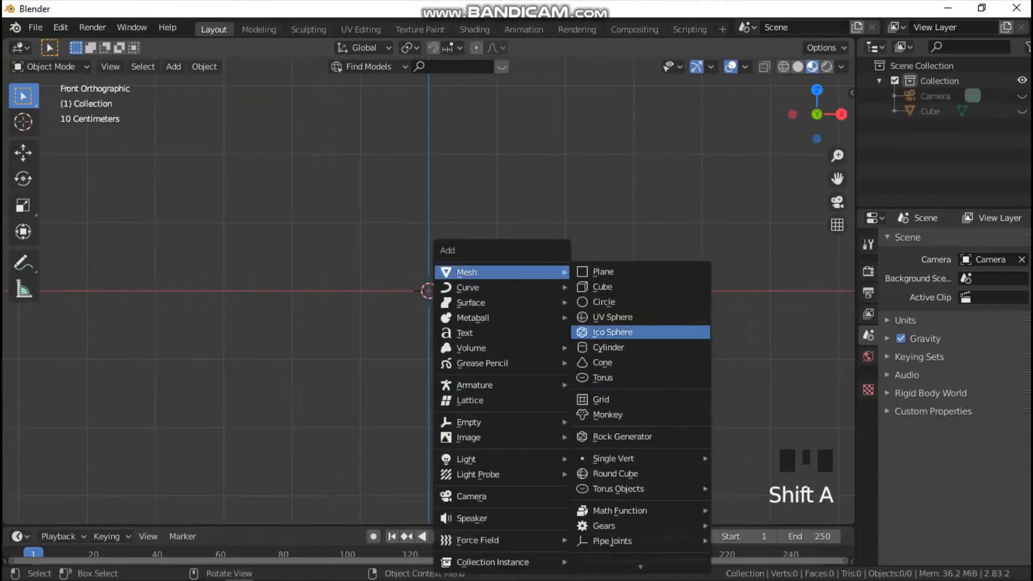
left_click(613, 317)
scroll(429, 291, "up", 2)
right_click(431, 238)
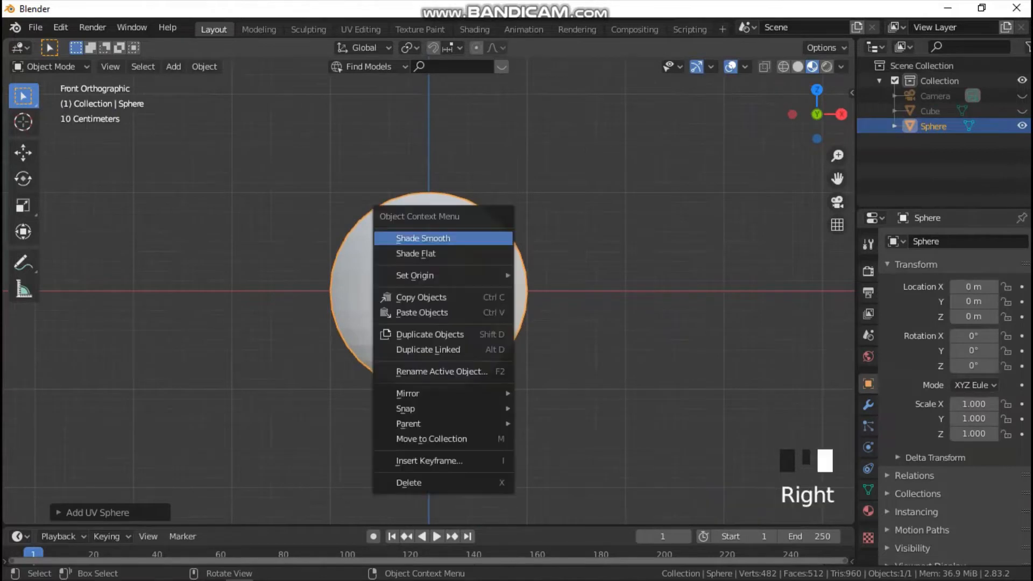
left_click(425, 237)
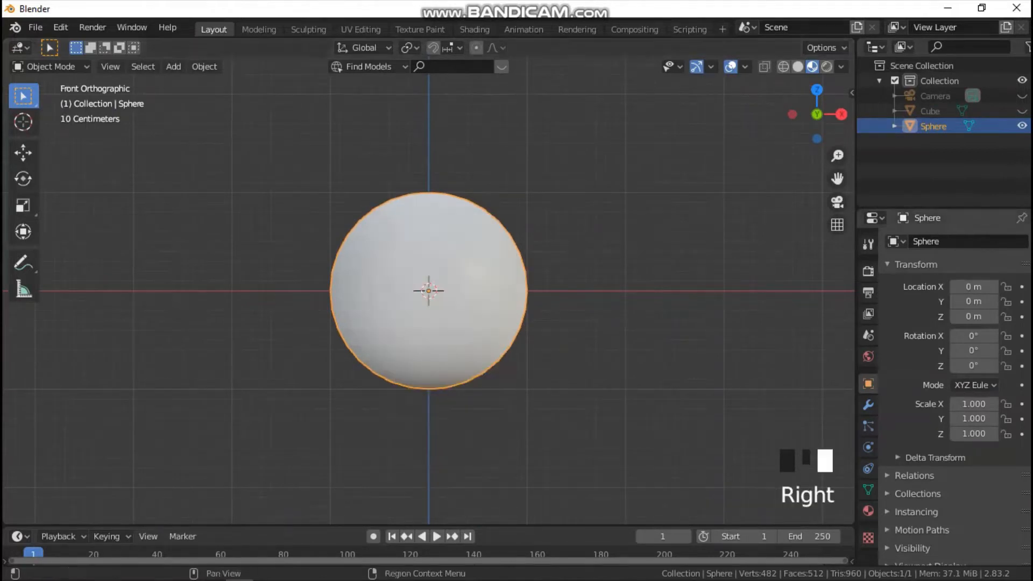
Enable Auto Smooth for the sphere's normals.
left_click(868, 490)
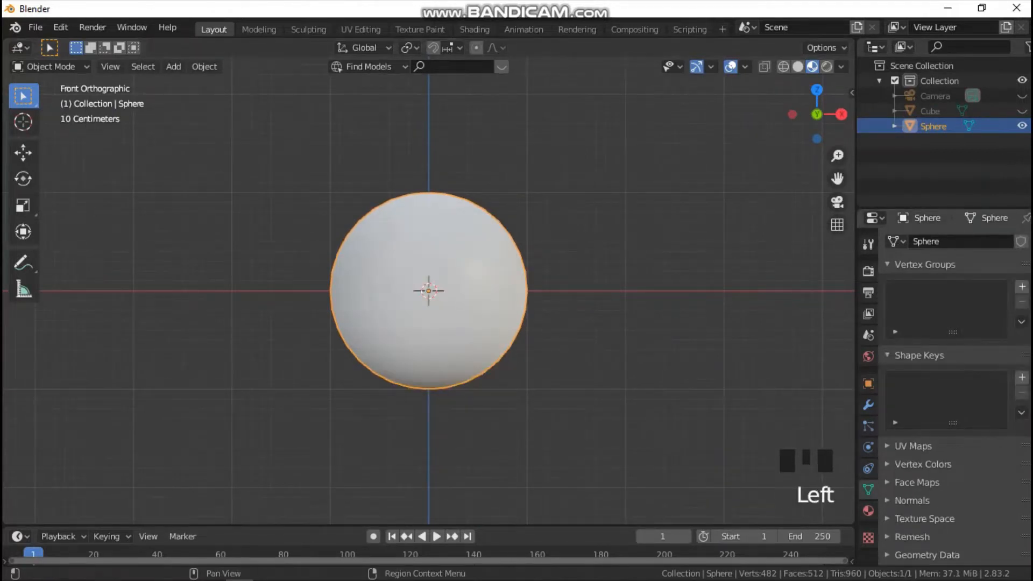
left_click(912, 500)
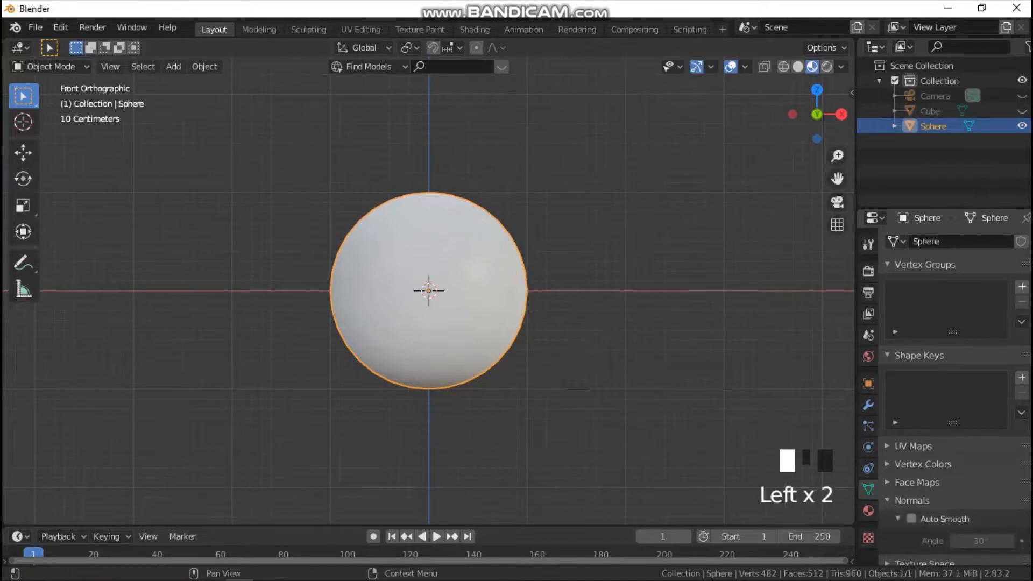
left_click(911, 518)
Create a new material on the sphere with a slightly darkened blue base color, hue about 0.615 and saturation about 0.945.
left_click(868, 510)
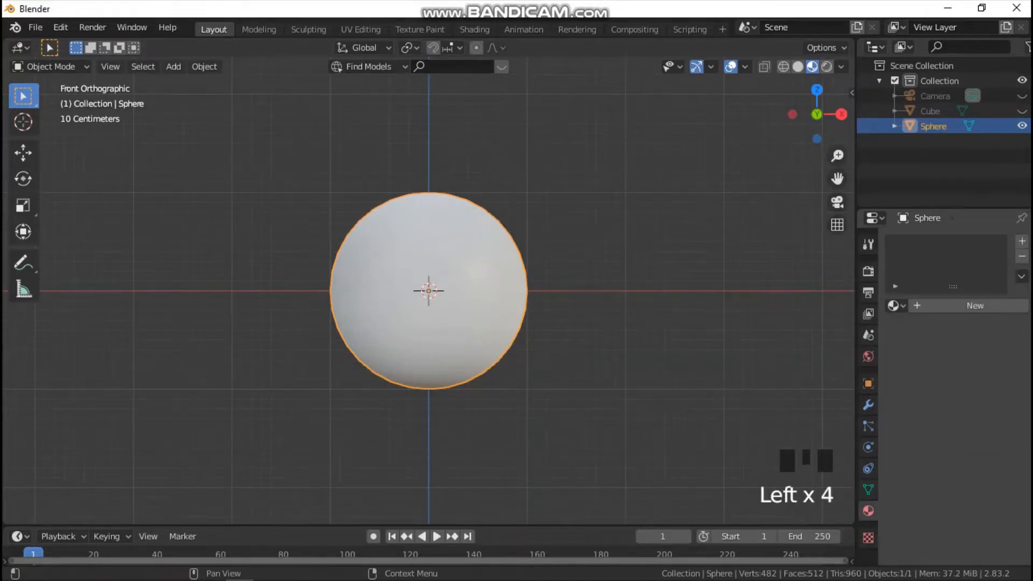
left_click(975, 305)
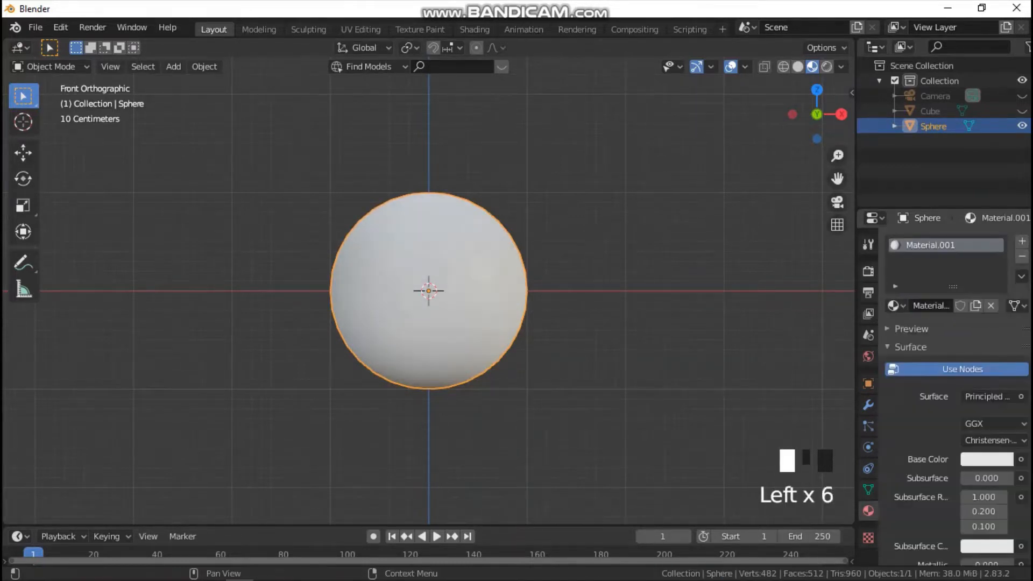
scroll(955, 376, "down", 3)
left_click(987, 368)
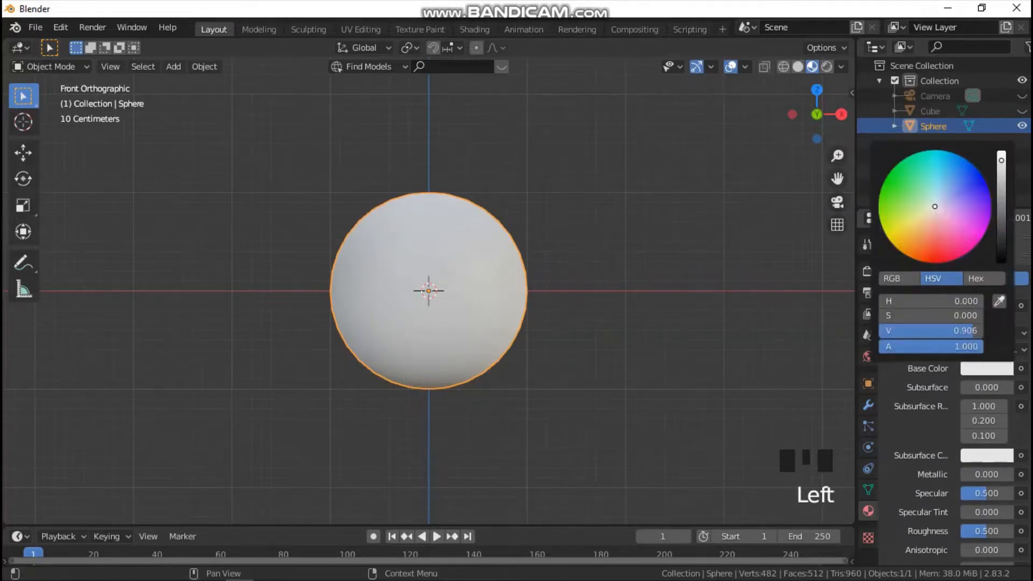
left_click_drag(935, 206, 968, 167)
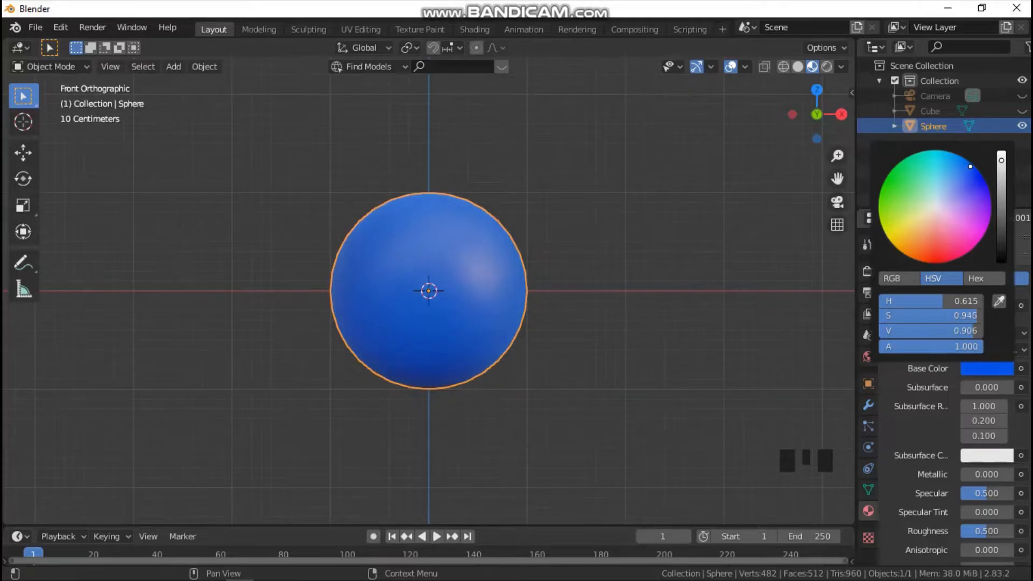
left_click_drag(1002, 160, 1002, 165)
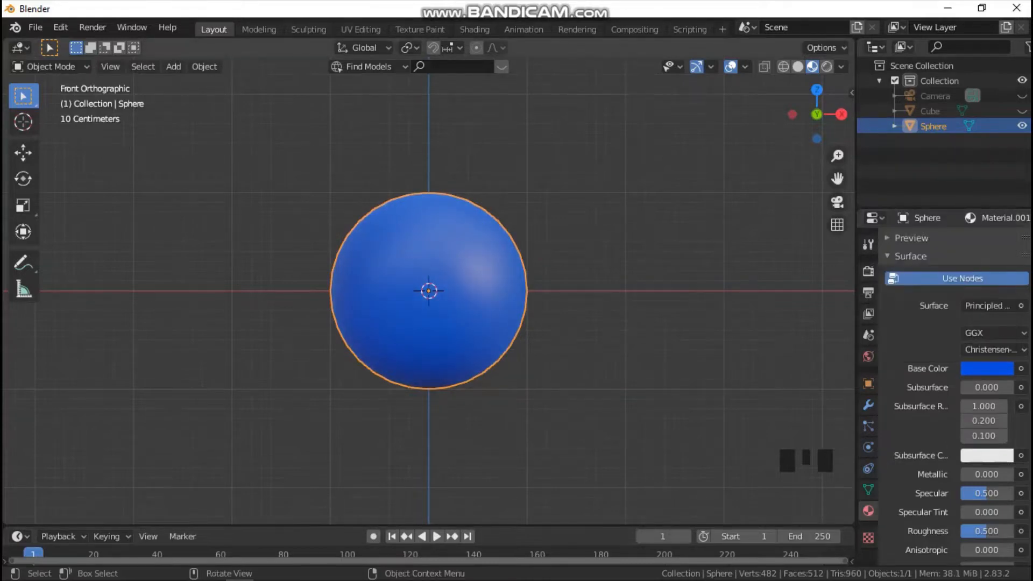
left_click(646, 243)
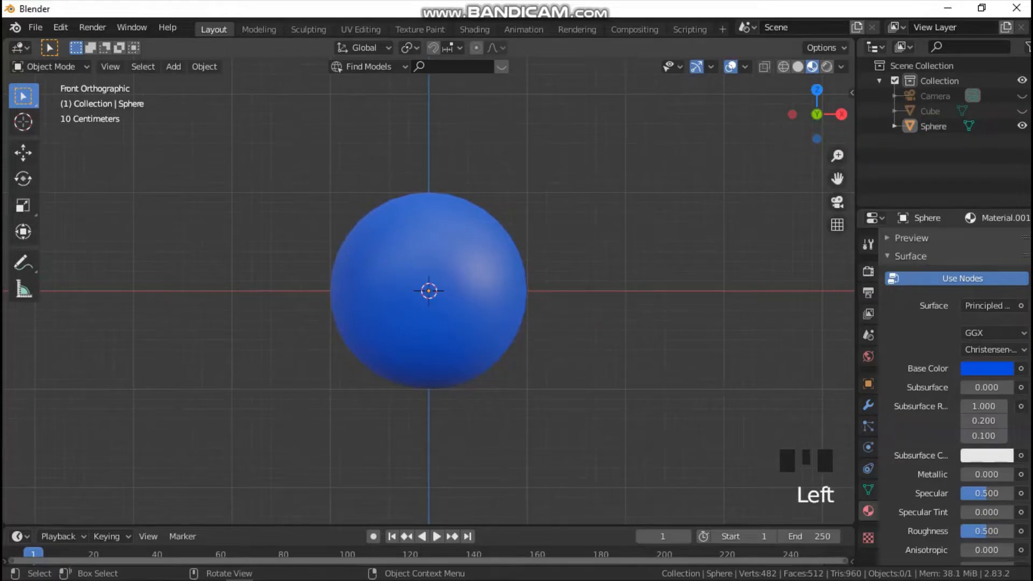
Duplicate the blue sphere in place in front view.
middle_click_drag(344, 319, 445, 319)
key("grave")
left_click(445, 319)
key("grave")
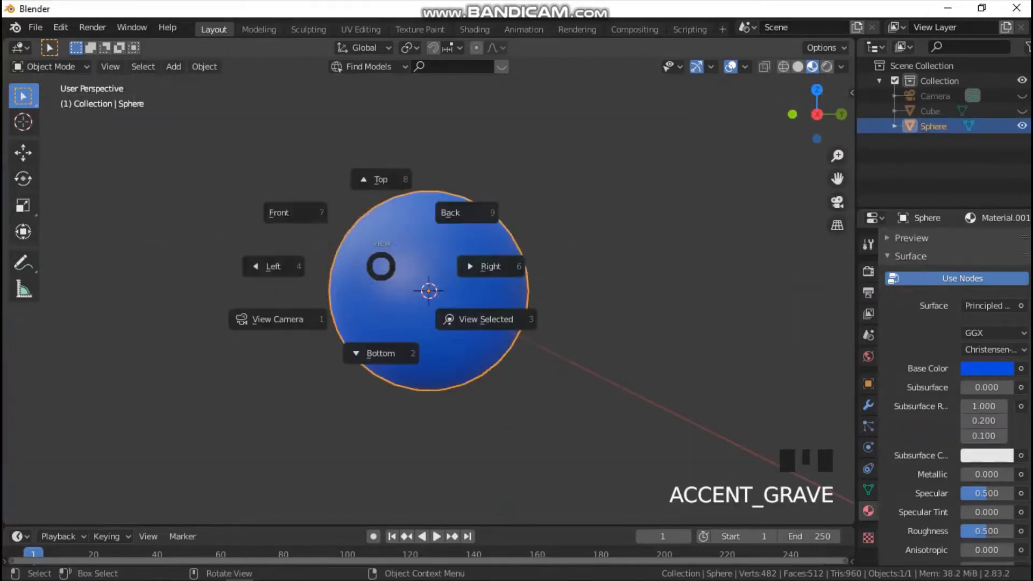
scroll(291, 220, "up", 2)
left_click(429, 292)
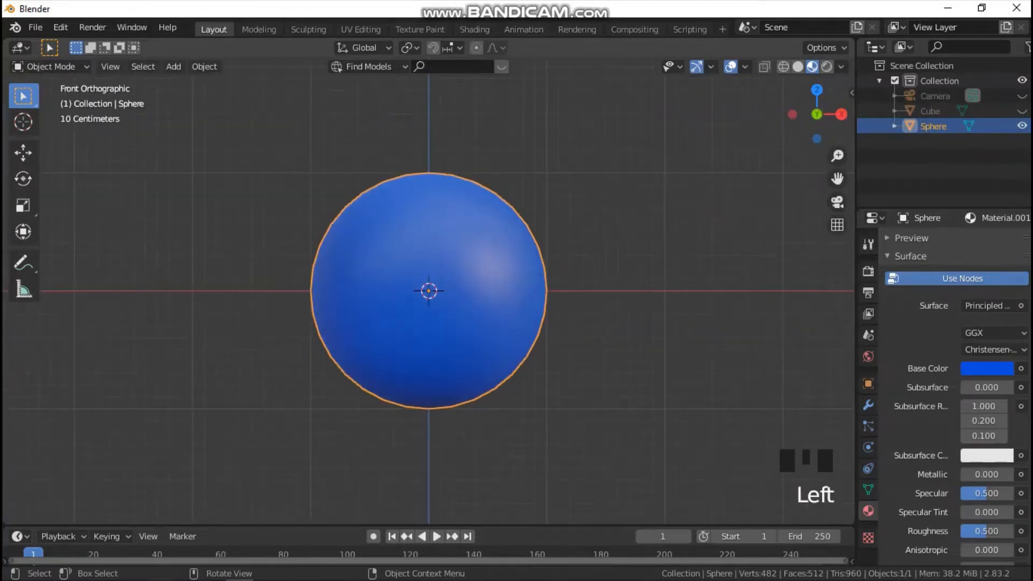
scroll(429, 291, "down", 2)
key("shift+d")
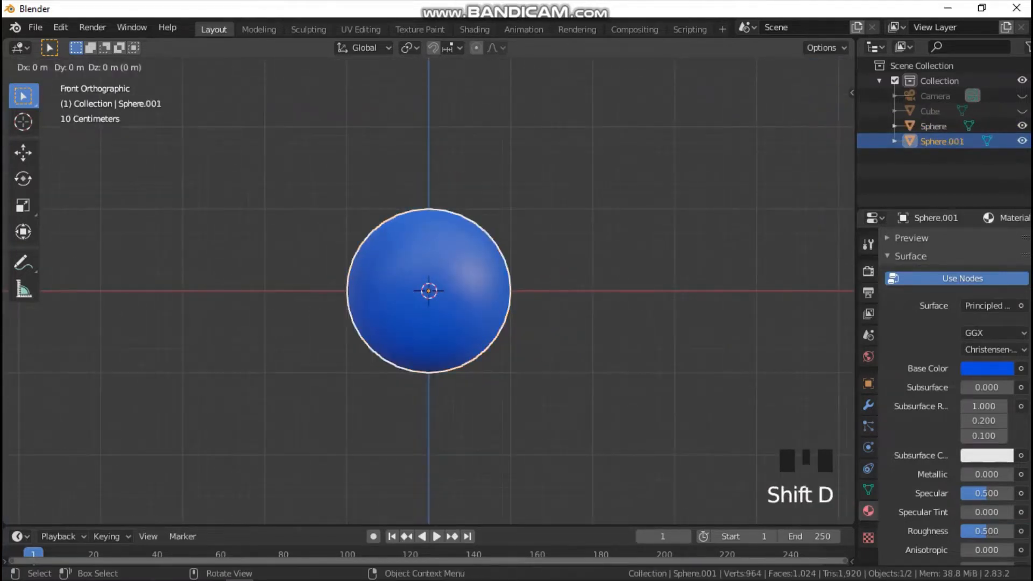
key("z")
key("Return")
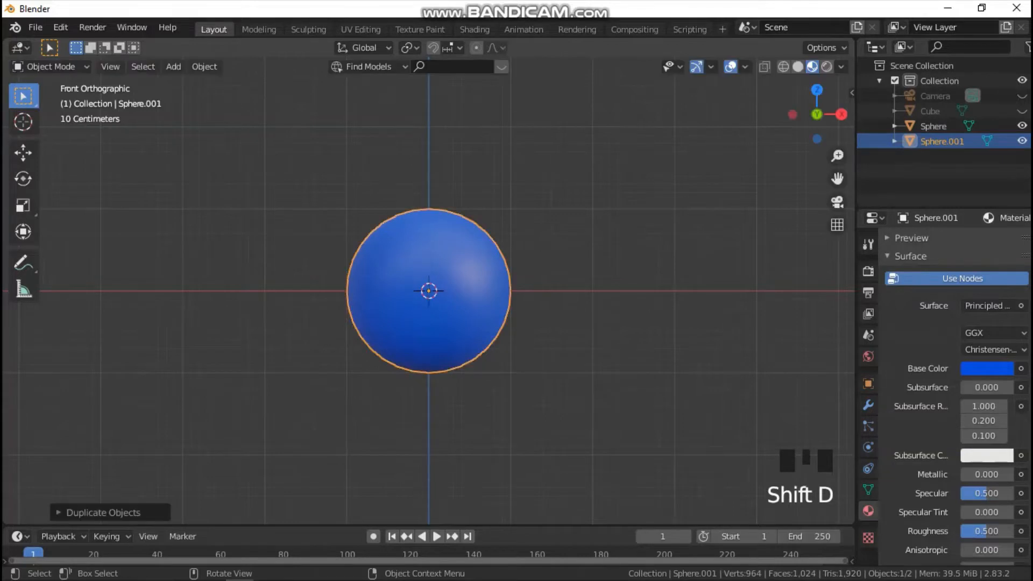
Move the duplicate sphere along the positive X axis, leaving a small gap beside the original.
key("x")
key("g")
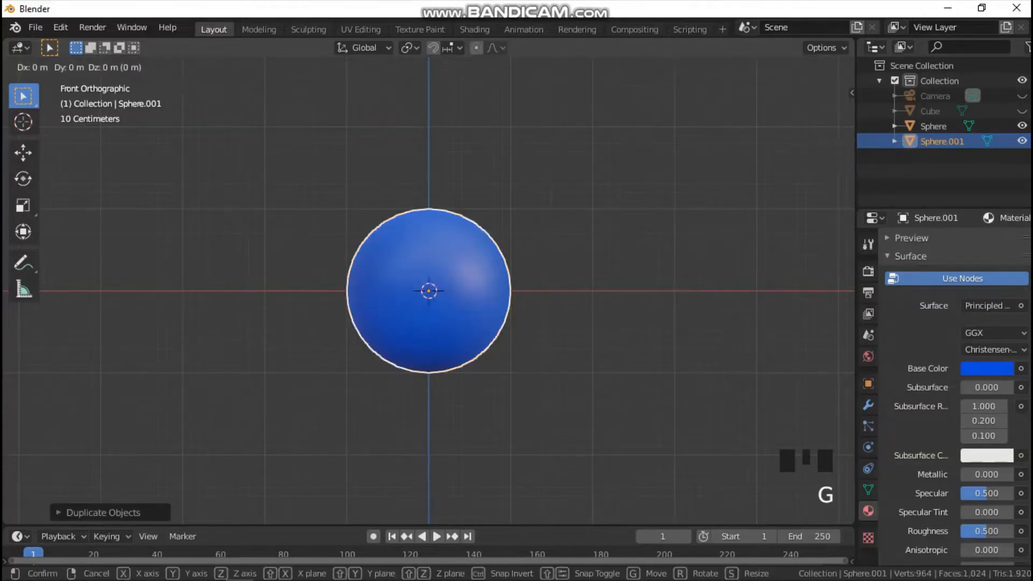
key("x")
key("Return")
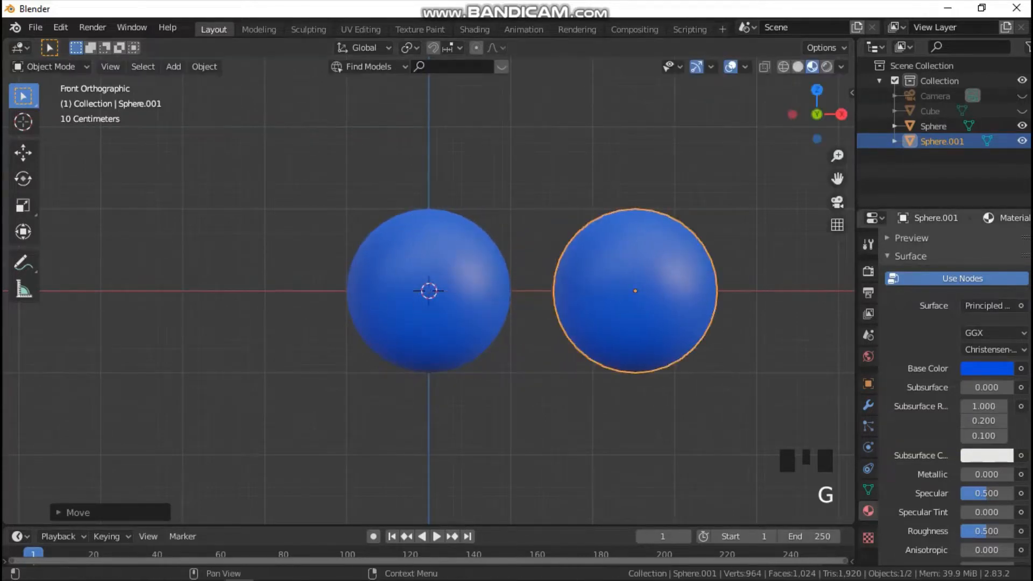
Add a second material slot to the duplicate sphere and create a new material there with a pinkish-red base color.
scroll(952, 376, "up", 9)
scroll(953, 377, "down", 1)
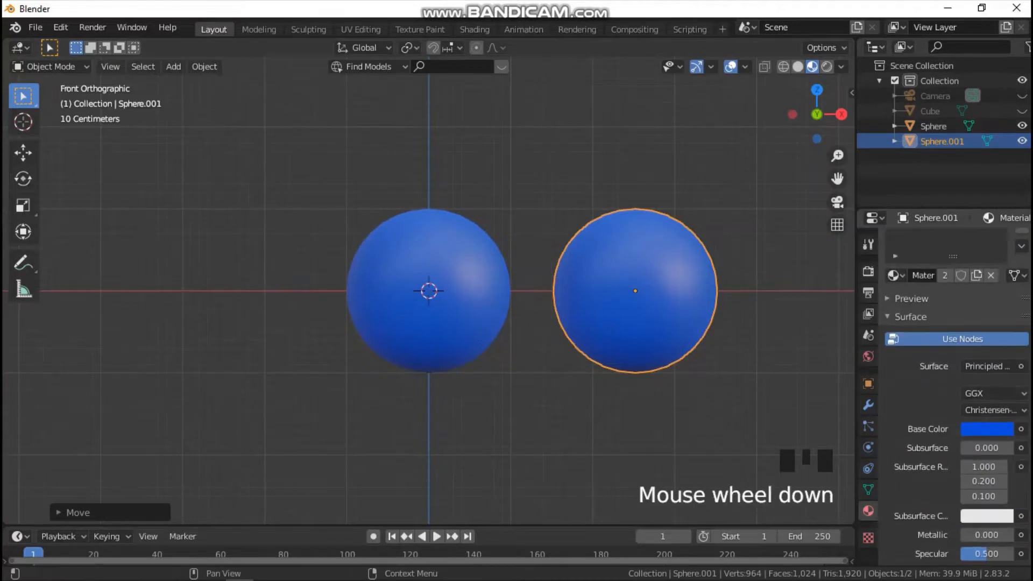
scroll(952, 376, "up", 3)
left_click(1022, 241)
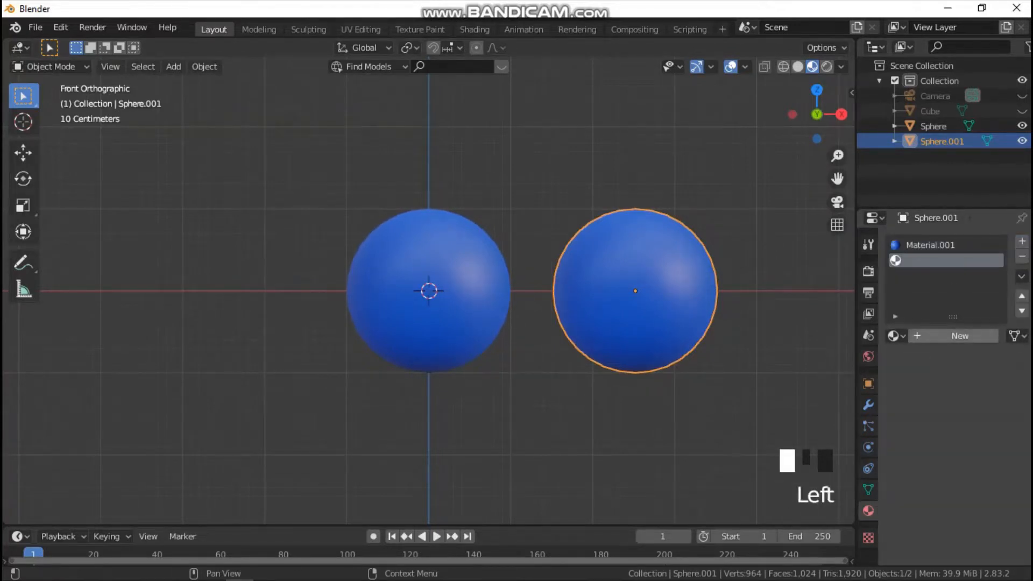
left_click(947, 336)
left_click(987, 489)
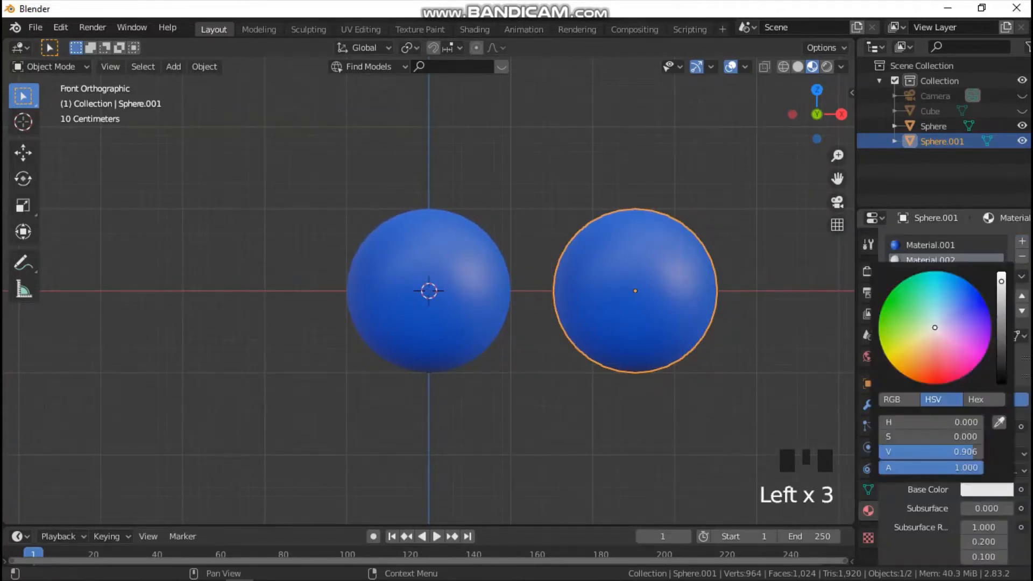
mouse_move(936, 328)
left_mouse_down()
mouse_move(937, 357)
mouse_move(953, 377)
left_mouse_up()
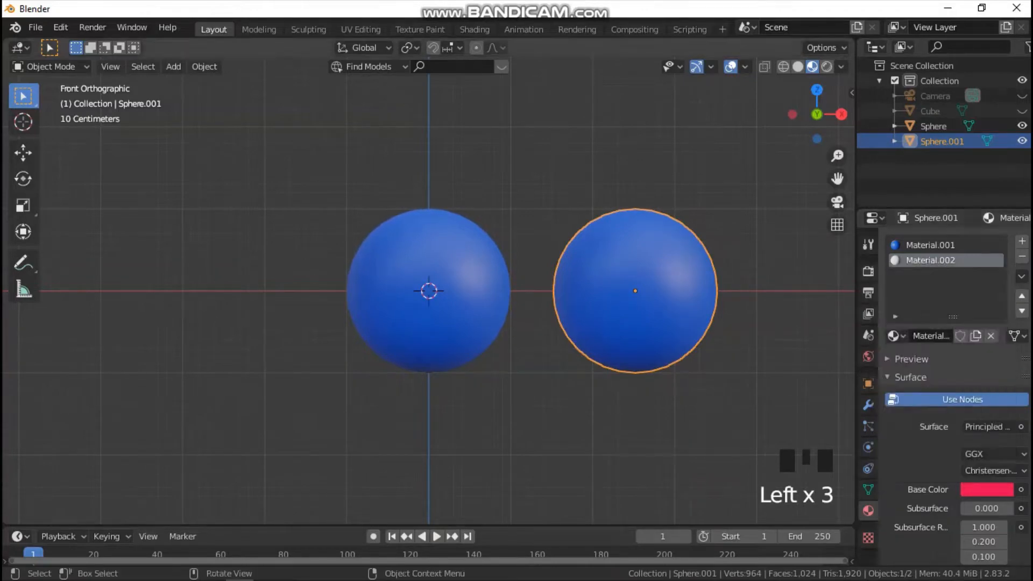
Lower the pinkish-red material's roughness to about 0.153.
scroll(953, 350, "down", 3)
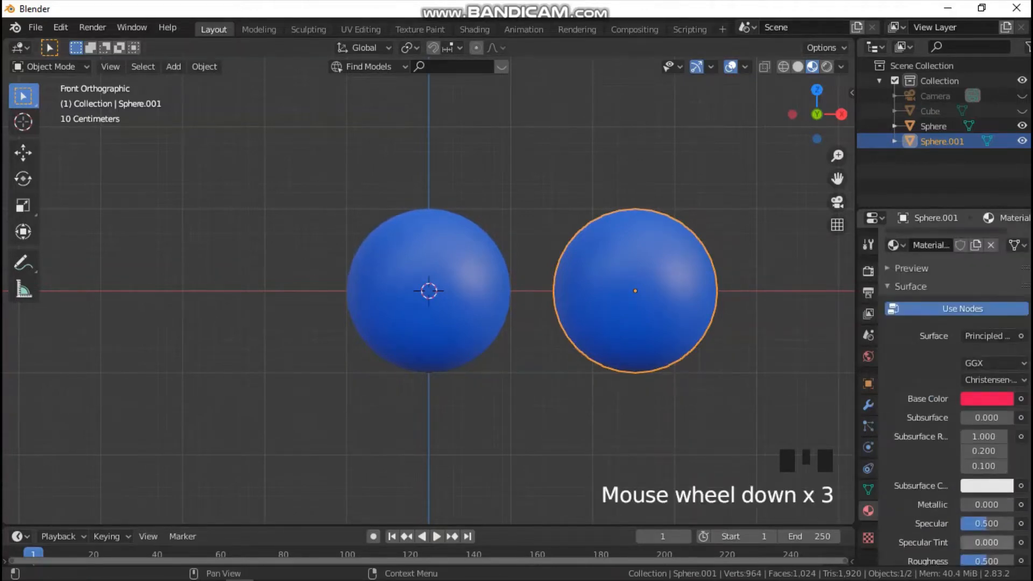
scroll(987, 471, "down", 3)
left_click_drag(988, 471, 975, 471)
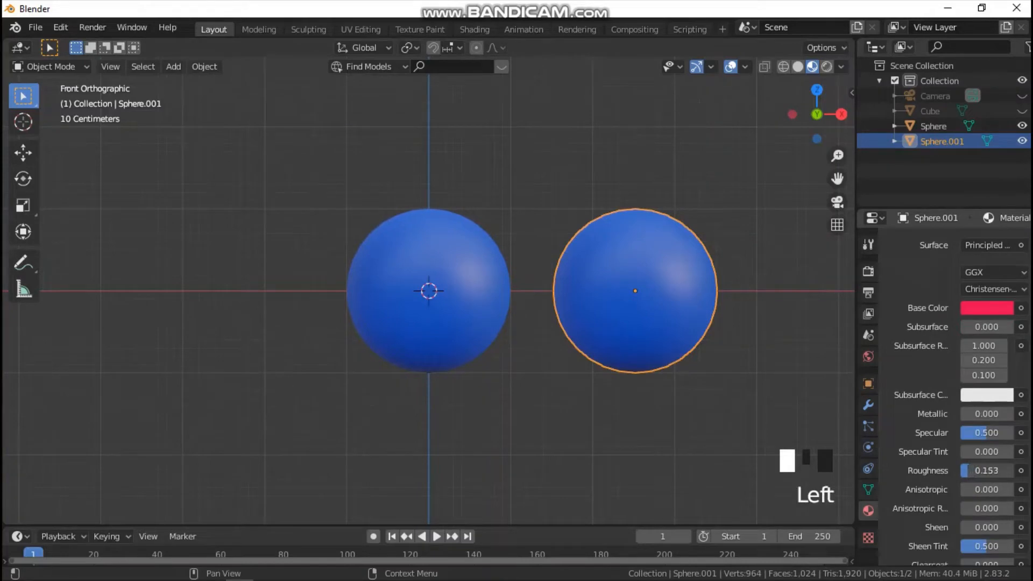
Assign the pinkish-red material to all faces of the duplicate sphere.
key("Tab")
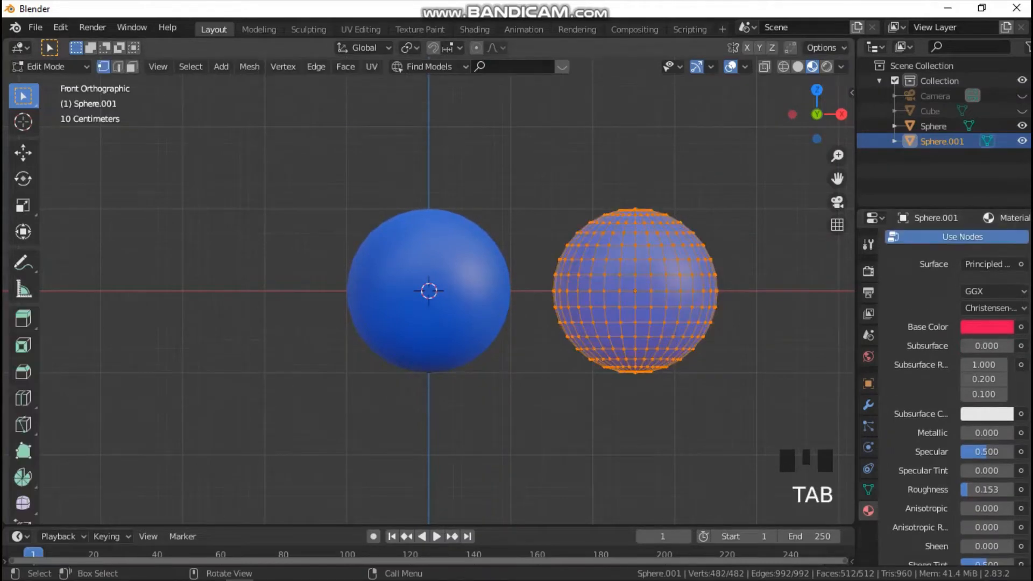
scroll(952, 350, "up", 5)
left_click(908, 325)
key("Tab")
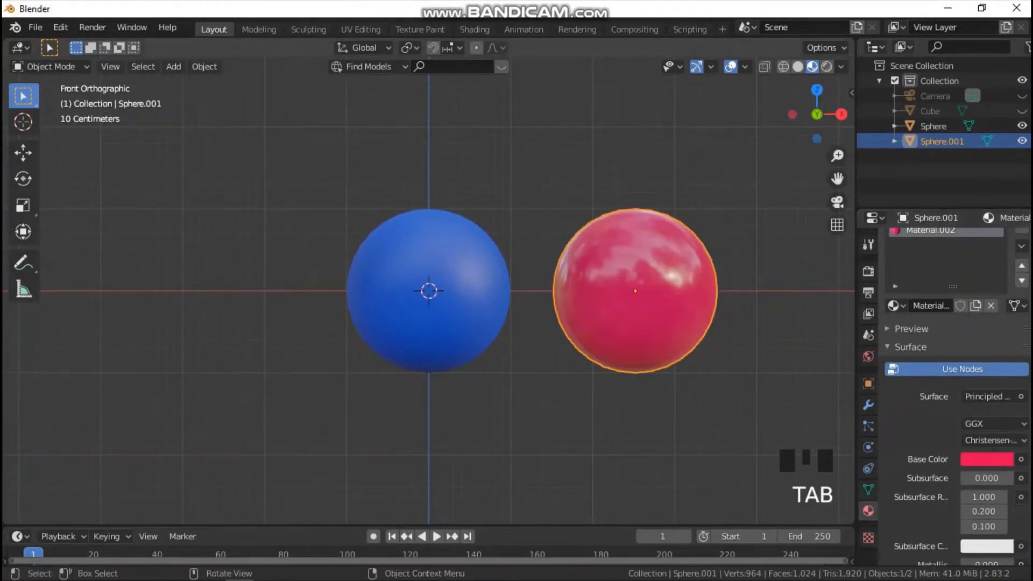
Scale the pinkish-red sphere down to about one sixth of its size.
left_click(682, 291)
key("s")
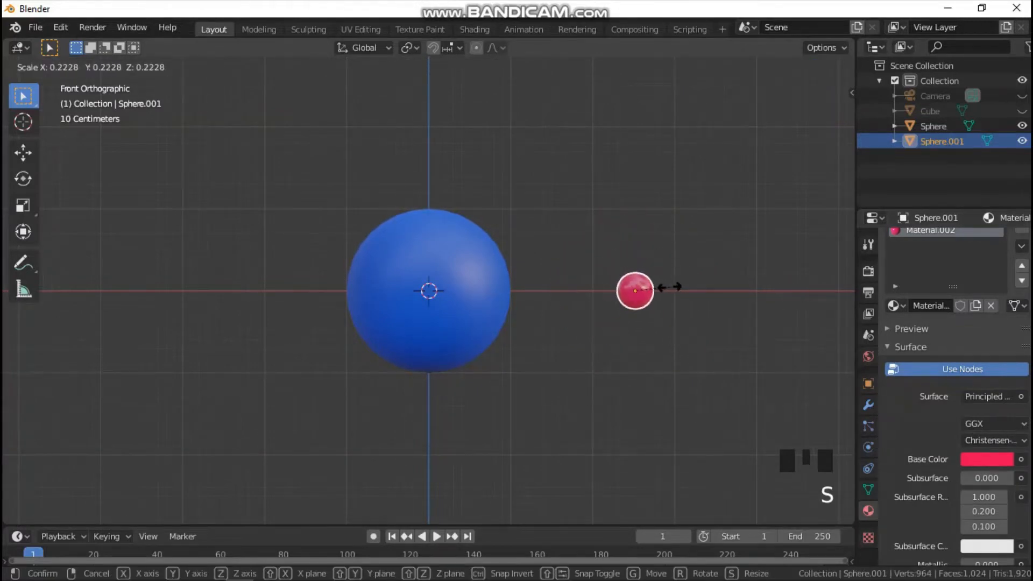
left_click(661, 287)
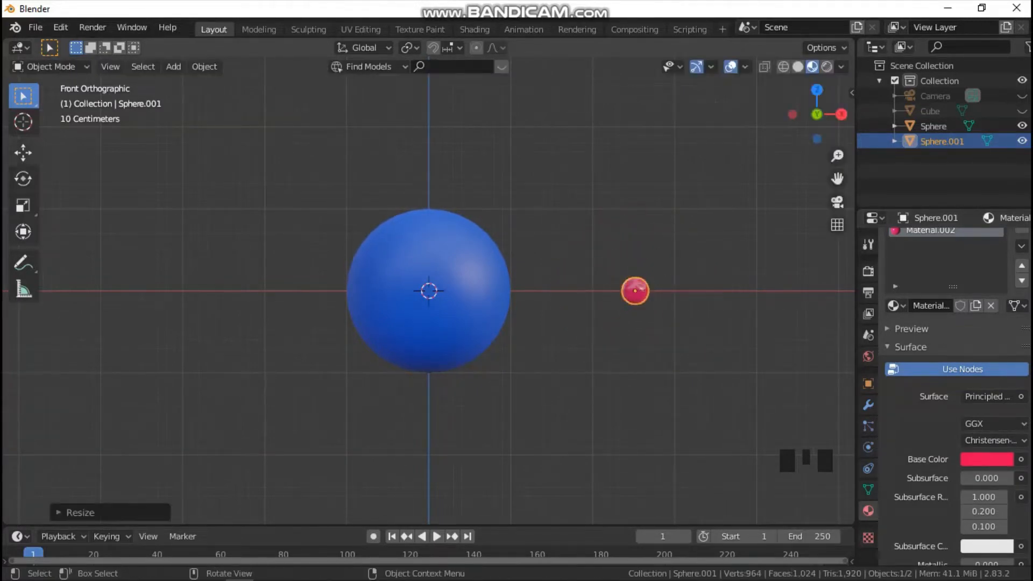
Move the small red sphere along X and Z to the right eye position within the blue sphere, and shrink it to about half.
left_click(22, 152)
left_click_drag(635, 291, 459, 290)
scroll(458, 291, "up", 4)
left_click_drag(493, 247, 493, 189)
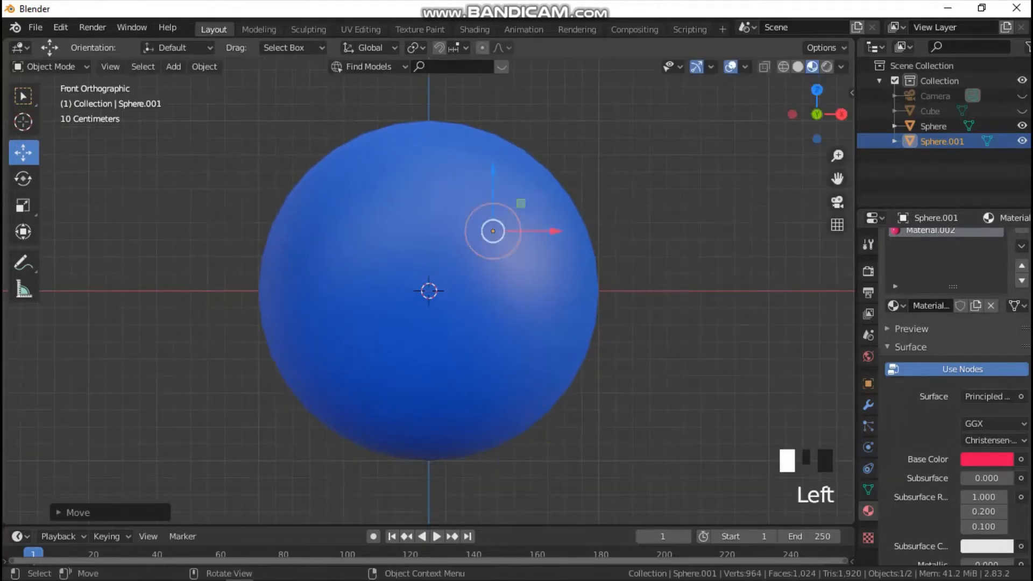
key("s")
left_click(566, 251)
In right view, move the small red sphere along negative Y to the blue sphere's front surface, and return to front view.
key("grave")
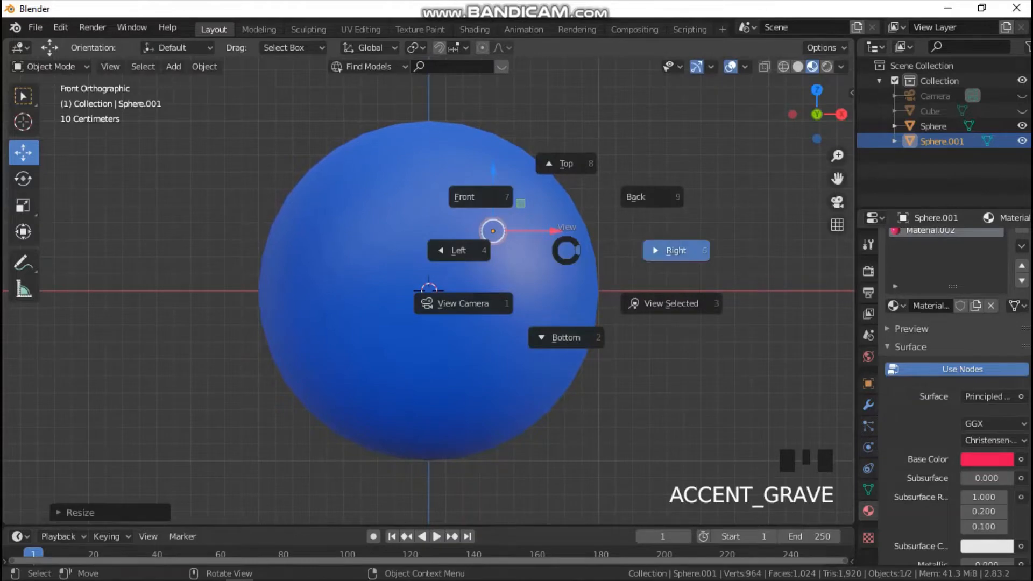
left_click(565, 249)
left_click_drag(484, 232, 339, 232)
key("grave")
left_click(252, 175)
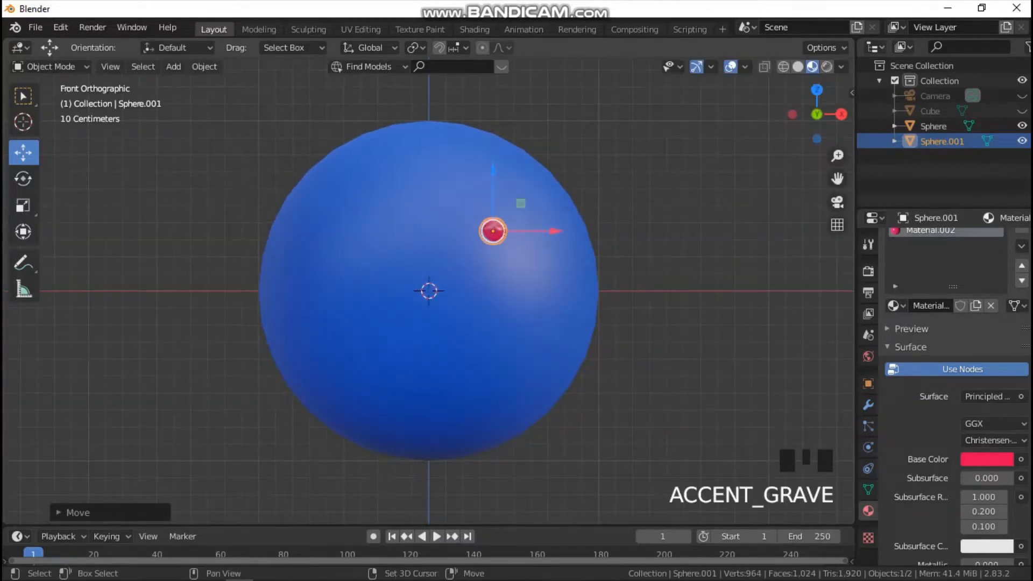
Duplicate the red eye sphere and place the copy about 0.85 m along negative X as the other eye.
key("shift+d")
key("x")
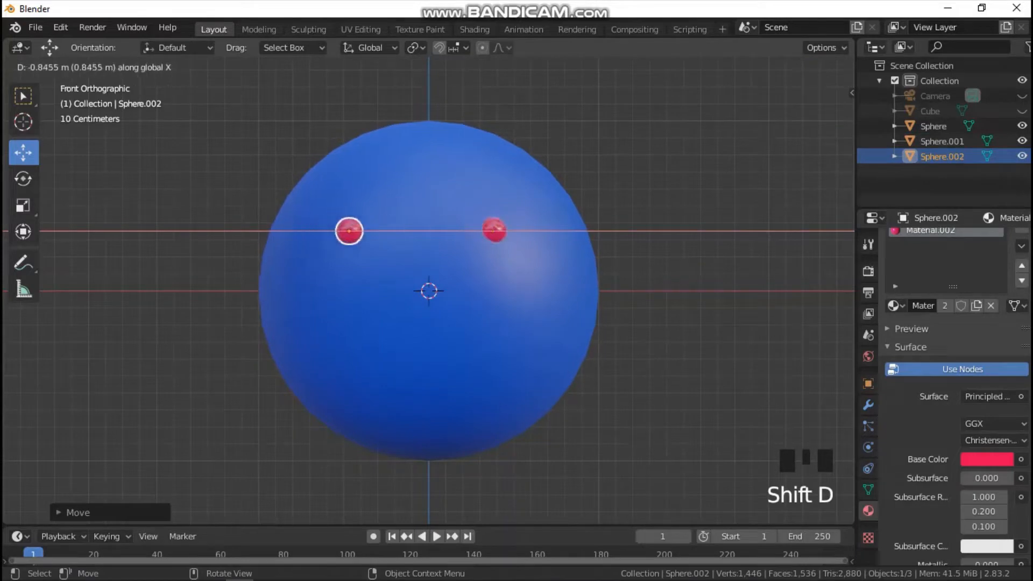
left_click(339, 237)
In top view, shift the second eye slightly along positive X so it sits into the blue sphere, and return to front view.
key("grave")
left_click(481, 151)
scroll(480, 161, "up", 2)
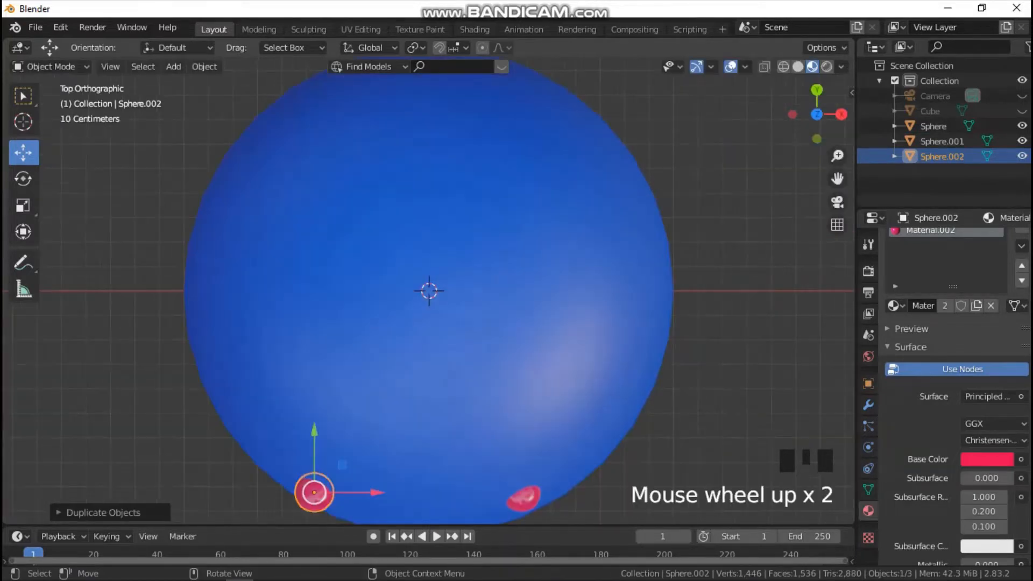
left_click_drag(837, 179, 854, 49)
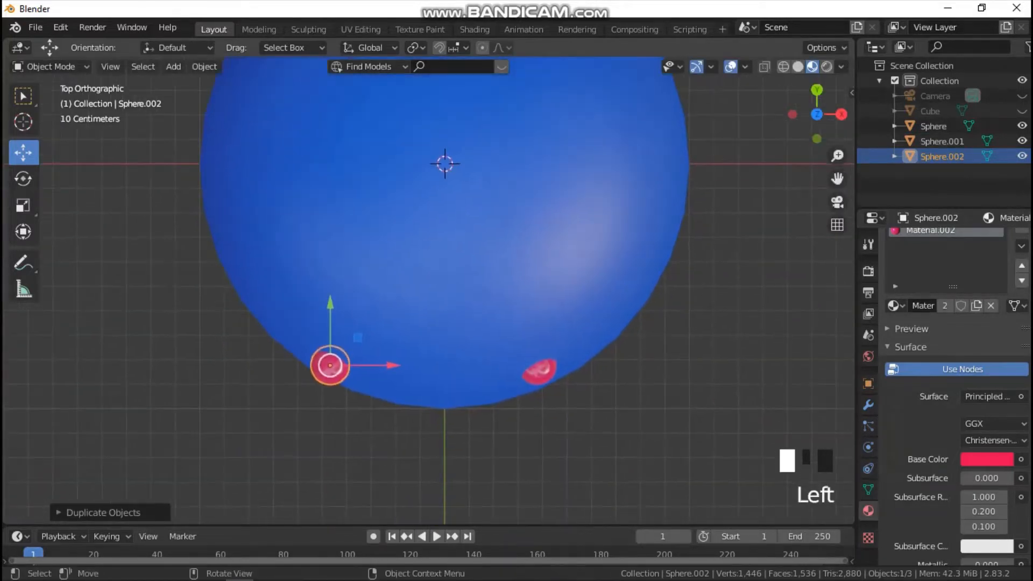
scroll(838, 178, "up", 3)
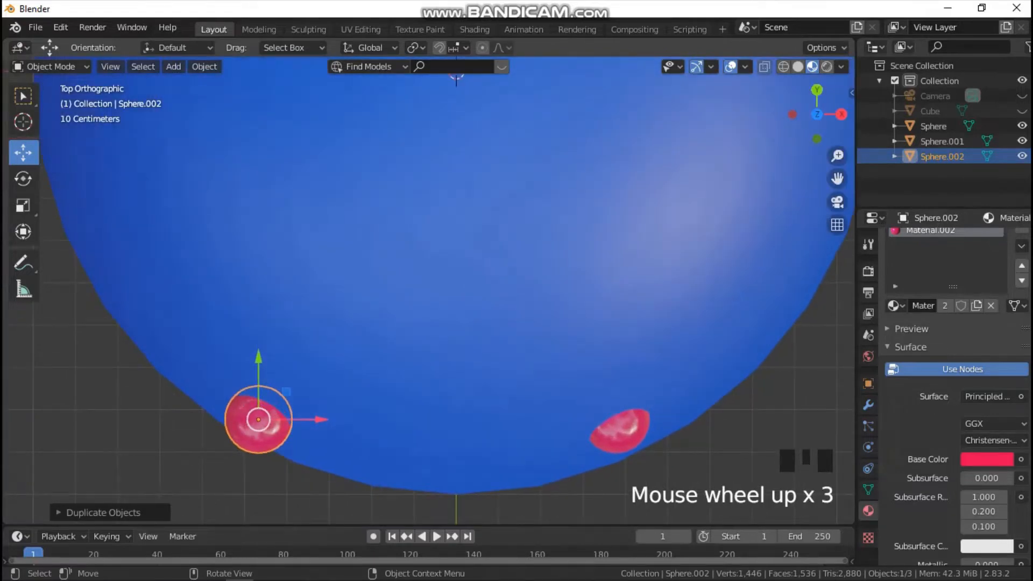
left_click_drag(259, 357, 259, 346)
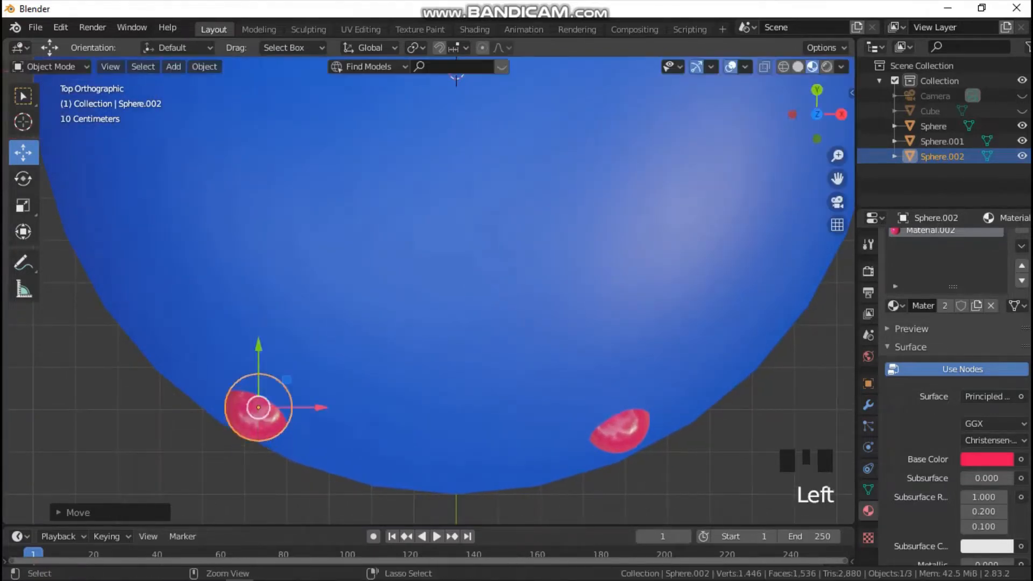
key("ctrl+z")
left_click_drag(321, 417, 296, 419)
key("grave")
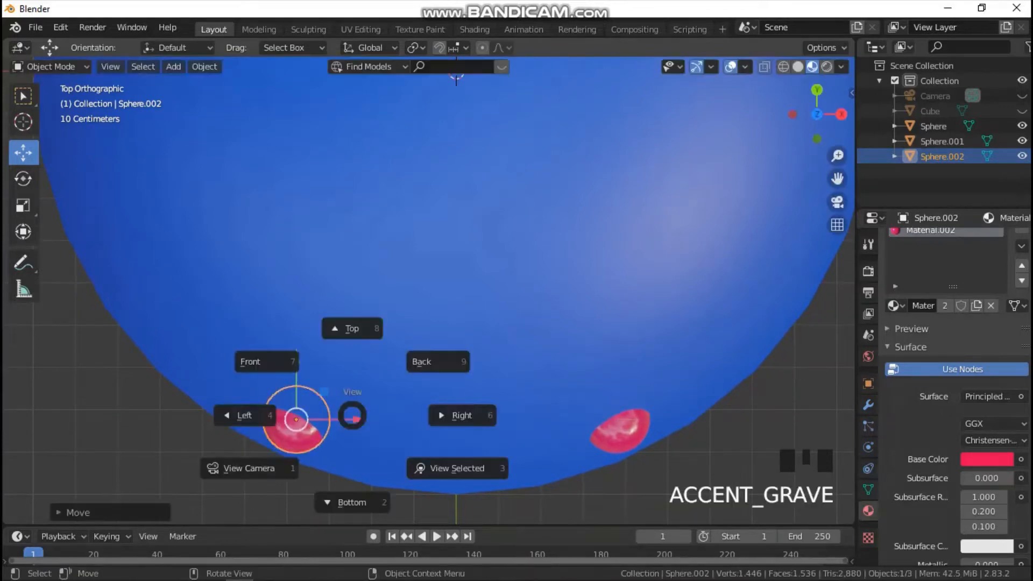
left_click(266, 361)
Deselect everything and add a torus mesh at the center of the blue sphere.
scroll(429, 290, "down", 2)
left_click(129, 355)
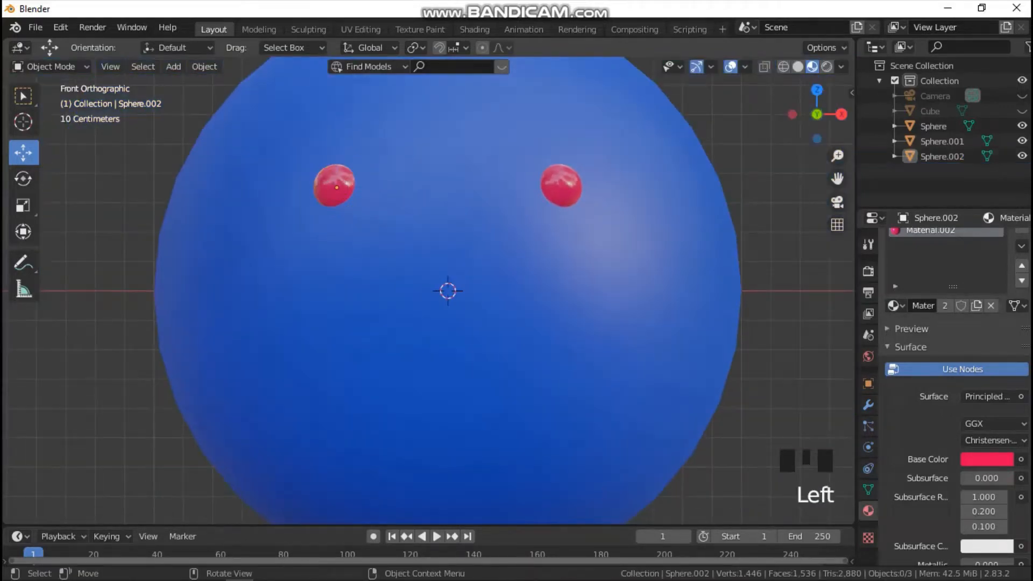
scroll(429, 290, "down", 3)
left_click(129, 355)
key("shift+a")
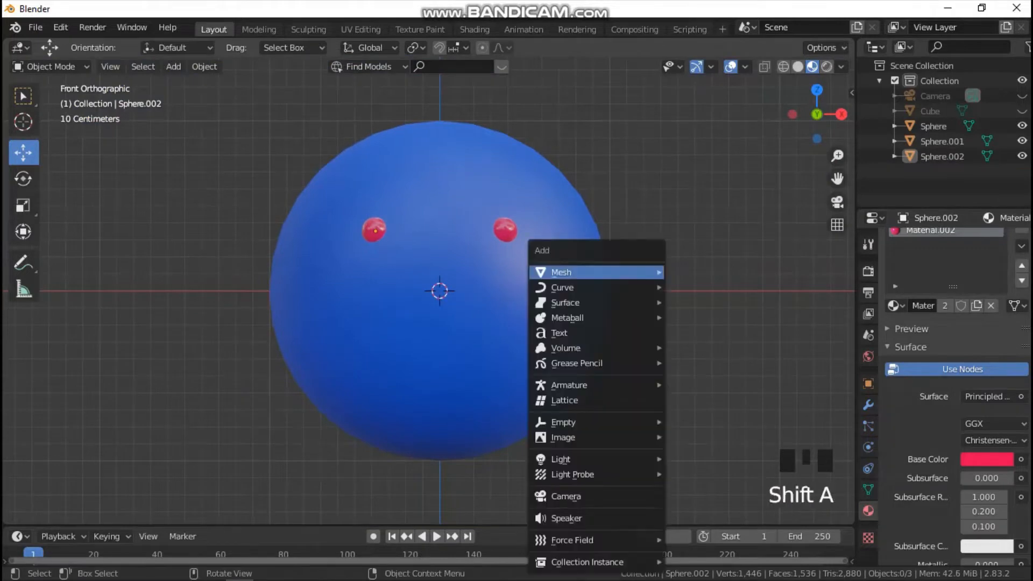
mouse_move(592, 273)
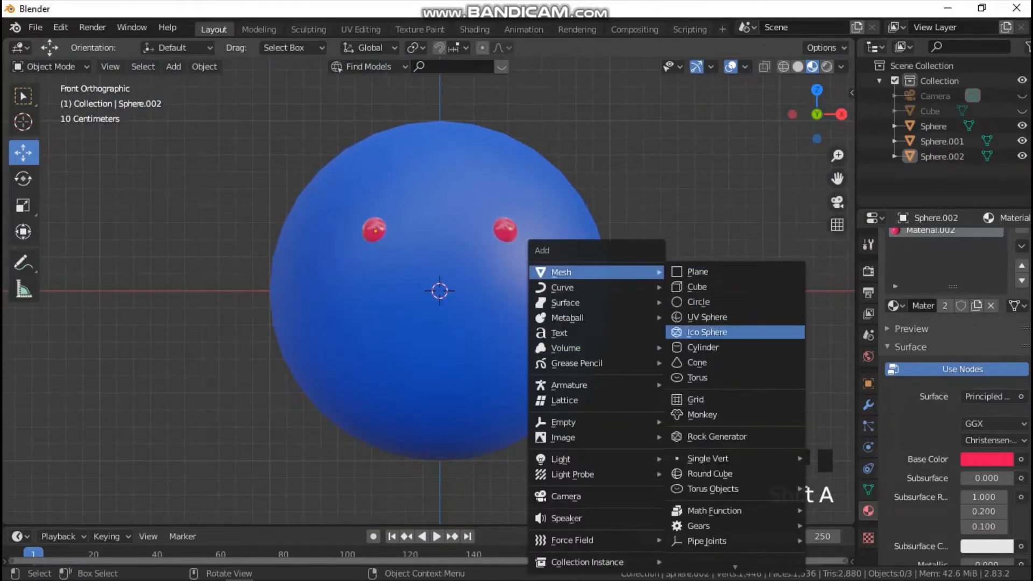
left_click(698, 377)
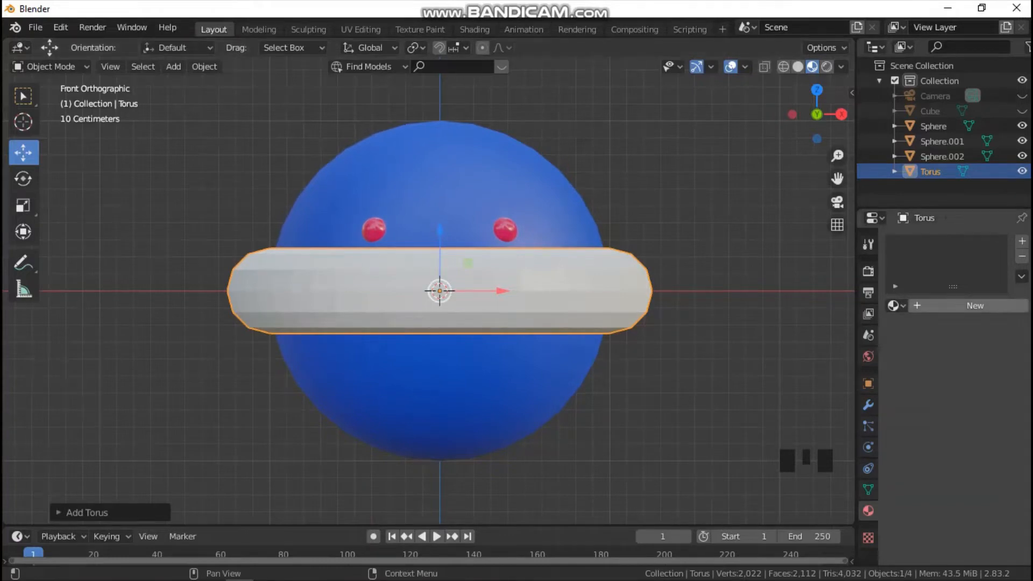
Give the torus a new material with a black base color and shade it smooth.
left_click(969, 305)
left_click(987, 459)
left_click_drag(1002, 260, 1002, 353)
right_click(530, 278)
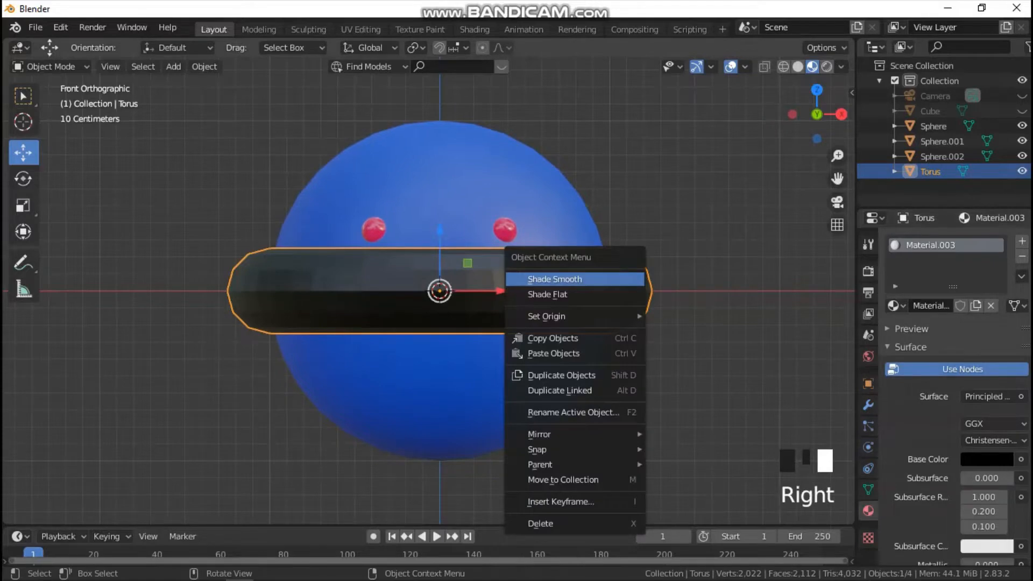
left_click(554, 278)
Rotate the torus 90° in right view, and in front view move it along positive X clear of the blue sphere.
key("grave")
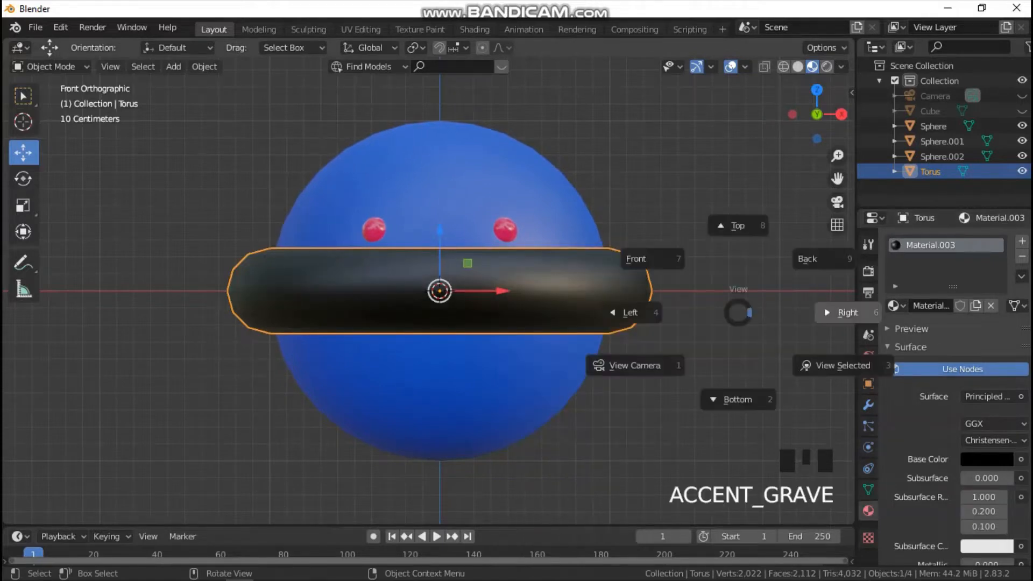
key("r")
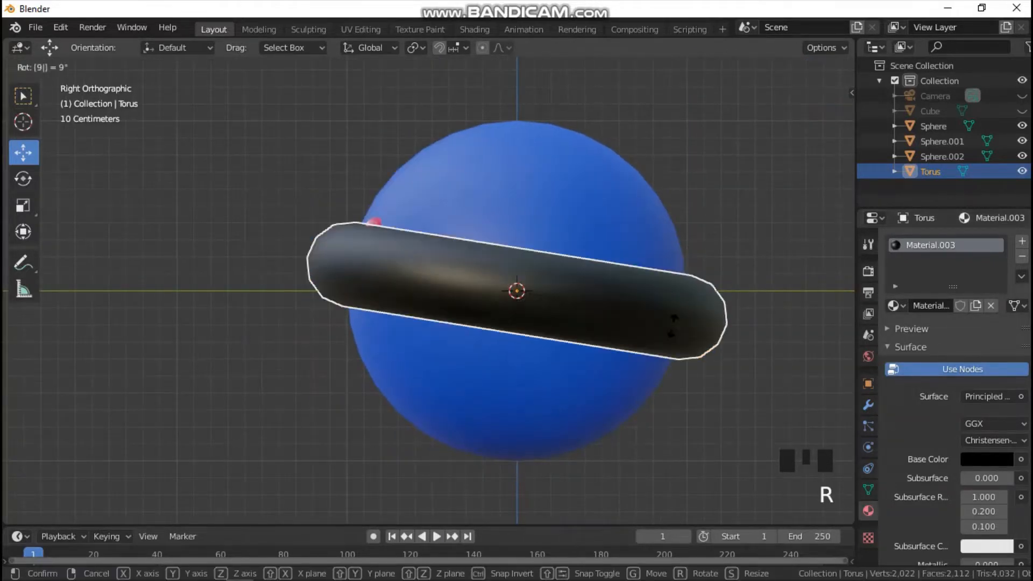
left_click(673, 326)
key("grave")
left_click(571, 273)
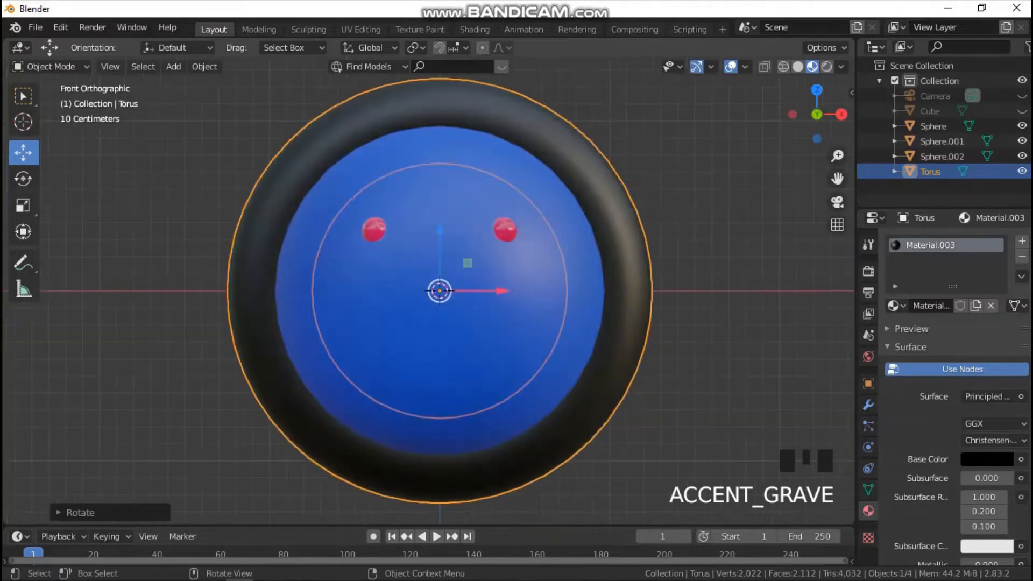
scroll(440, 291, "down", 3)
left_click_drag(498, 291, 731, 290)
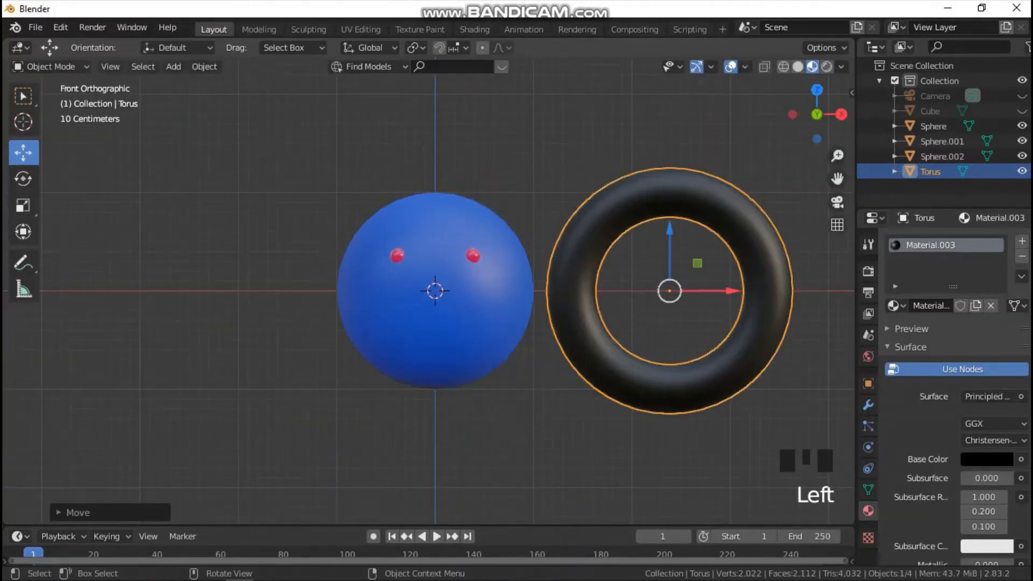
Delete the faces of the torus's upper half in wireframe shading, and return to Material Preview.
left_click_drag(837, 179, 670, 172)
scroll(670, 171, "up", 3)
key("Tab")
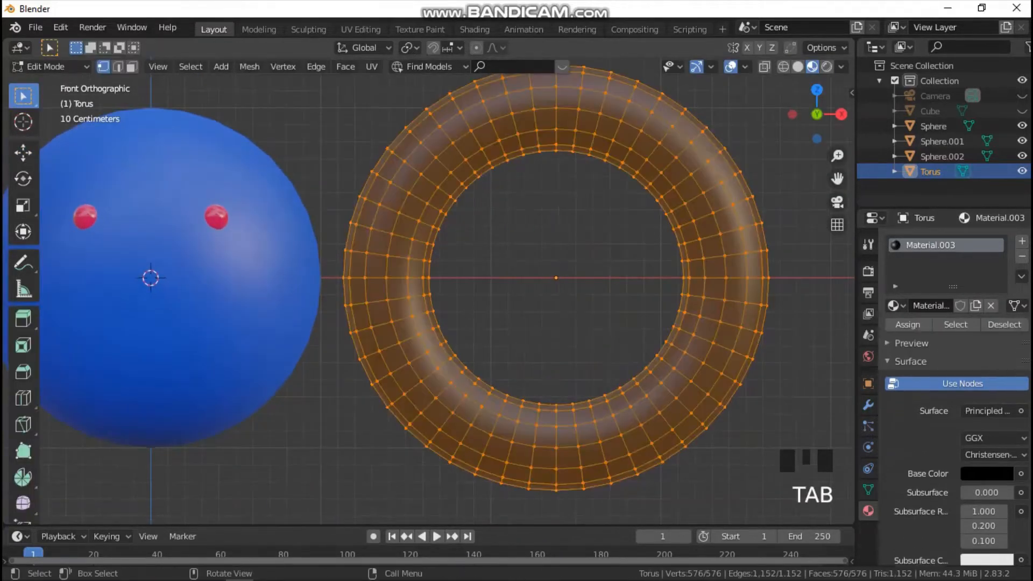
scroll(430, 291, "down", 1)
key("z")
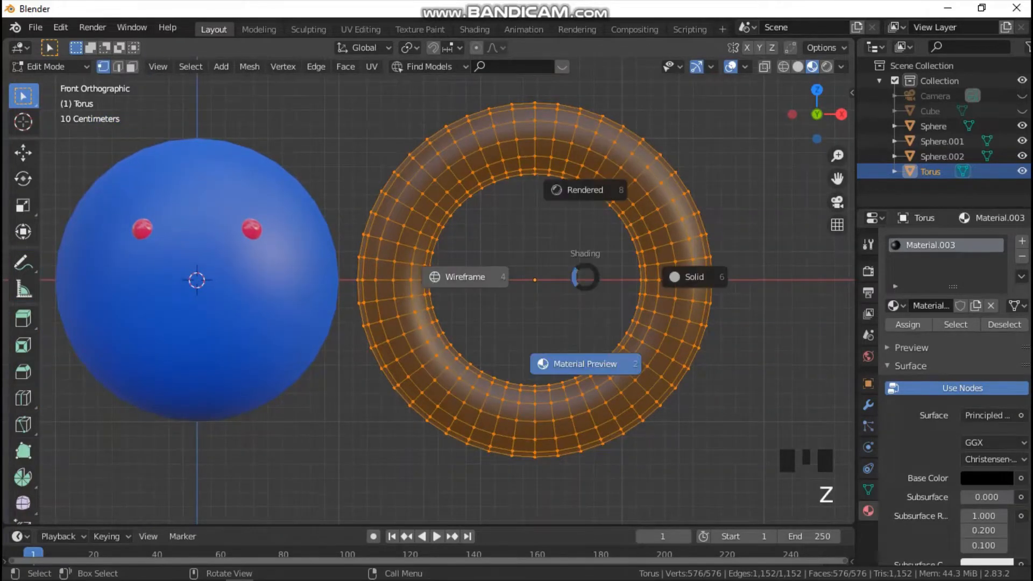
left_click(131, 67)
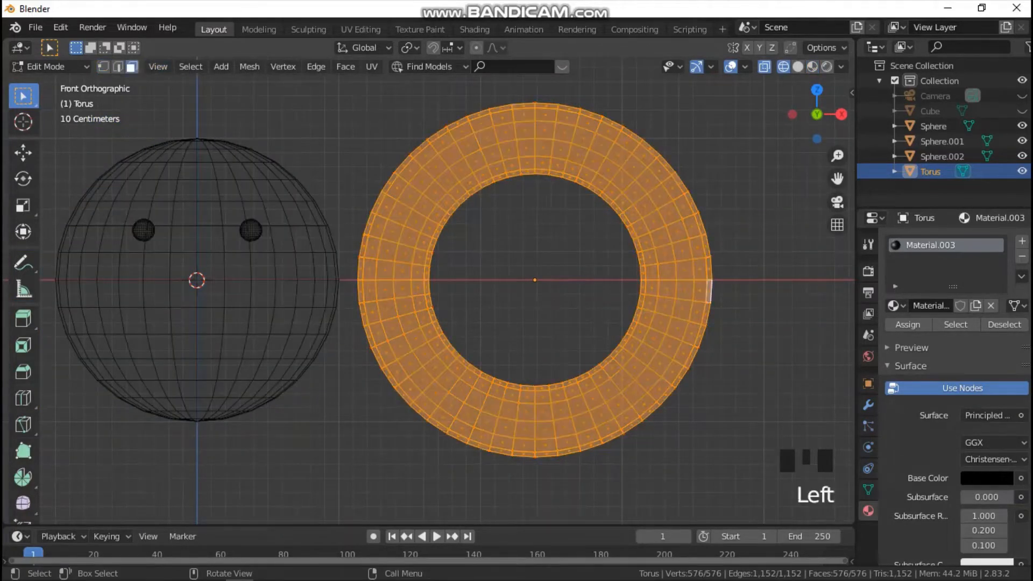
left_click_drag(324, 100, 745, 275)
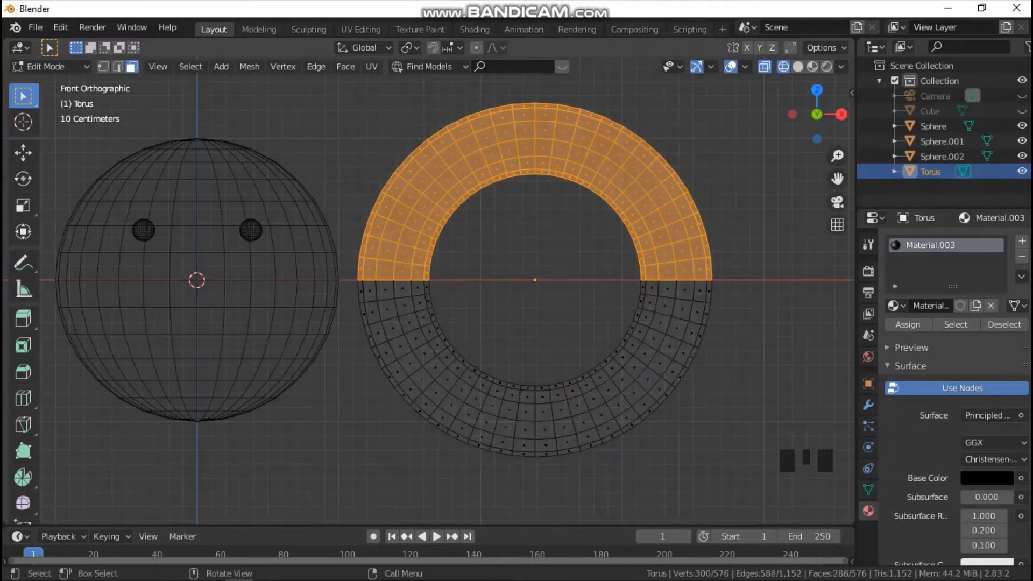
key("x")
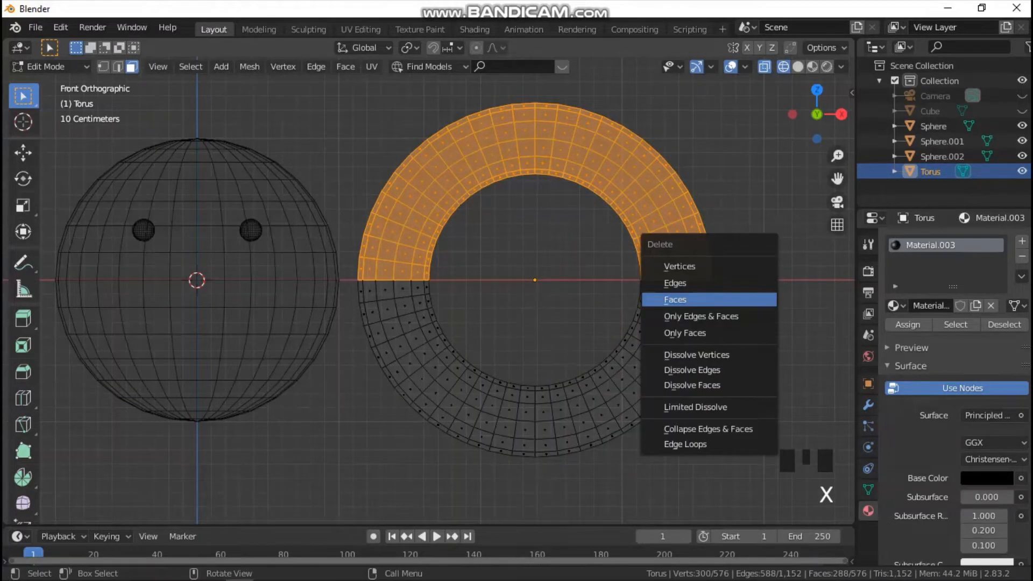
left_click(709, 300)
key("z")
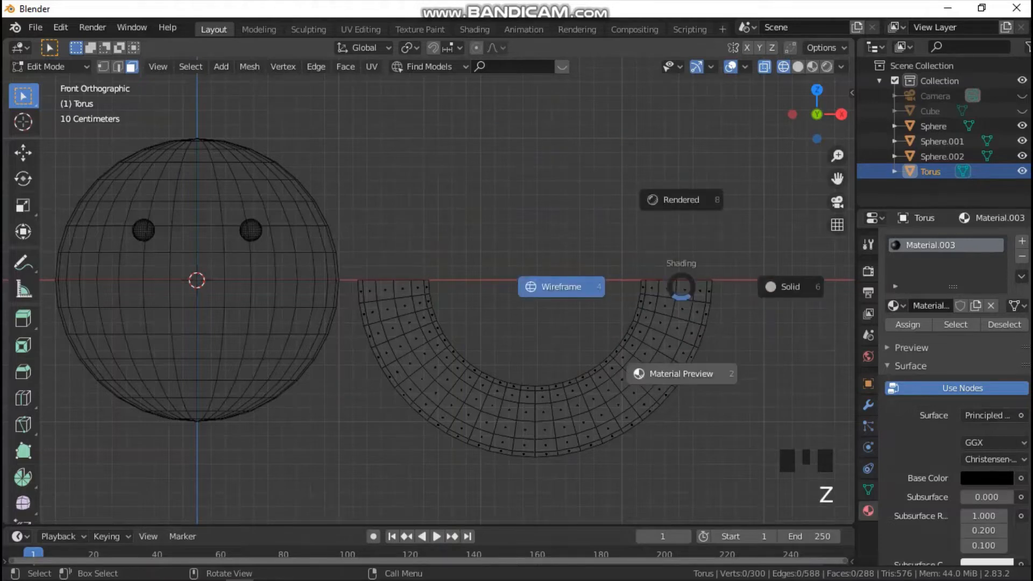
left_click(682, 372)
In edge select mode, select the open edge loop at the half-torus end nearest the blue sphere and fill it with a face.
middle_click_drag(680, 371, 594, 412)
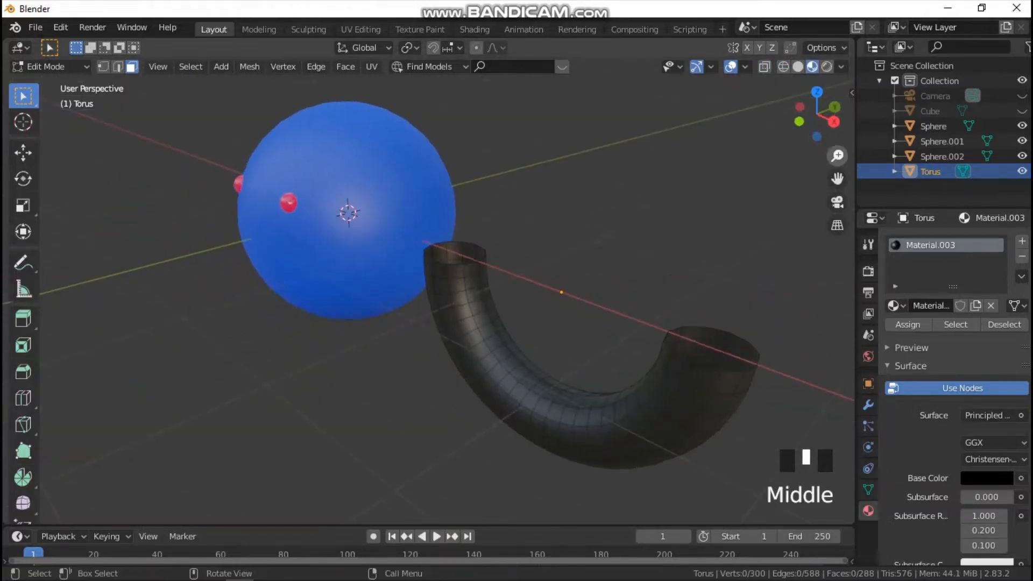
left_click_drag(838, 179, 751, 182)
left_click(103, 66)
left_click(118, 67)
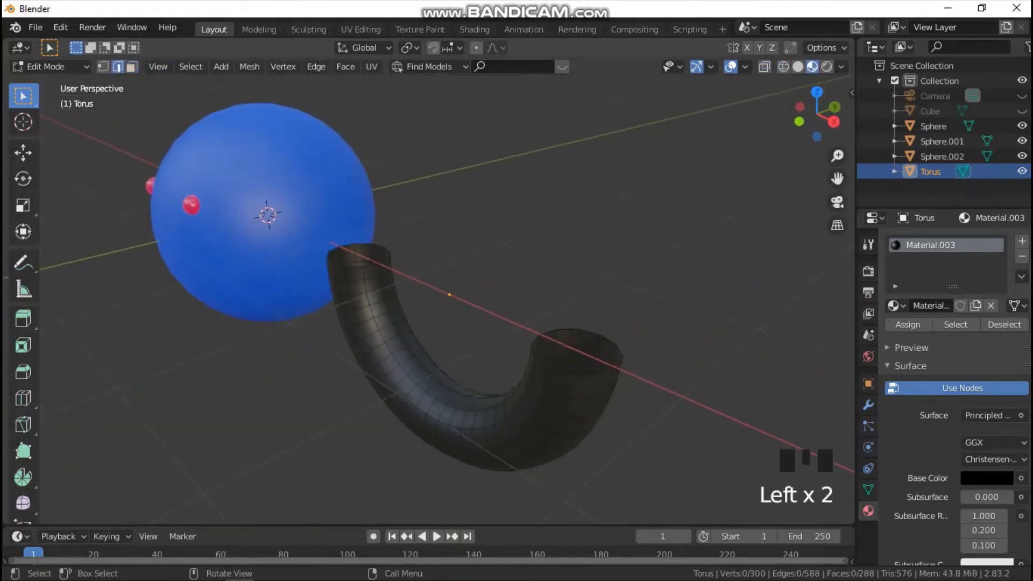
scroll(431, 296, "up", 5)
middle_click_drag(430, 296, 571, 314)
left_click_drag(837, 178, 987, 154)
scroll(430, 301, "up", 3)
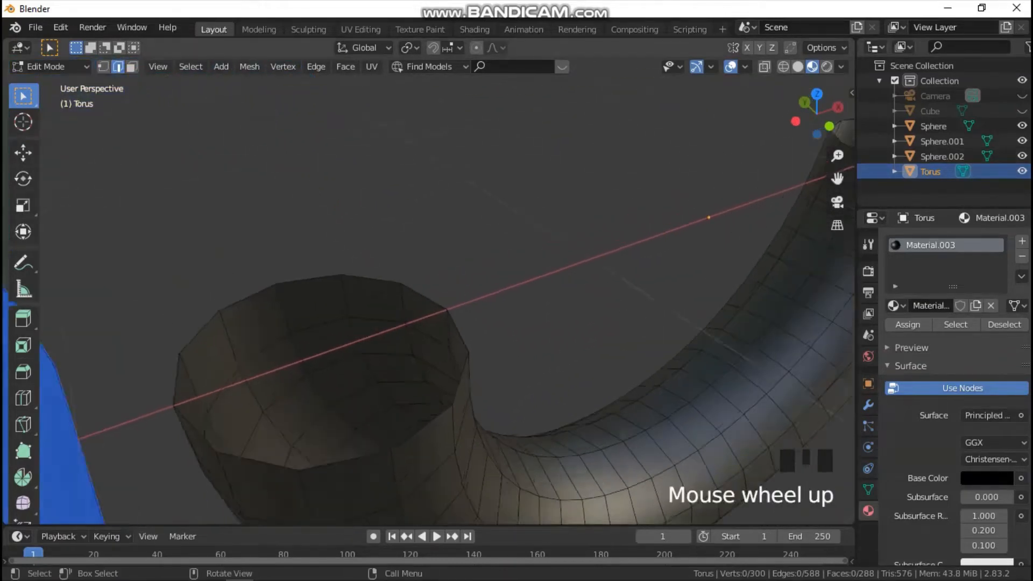
middle_click_drag(431, 301, 398, 269)
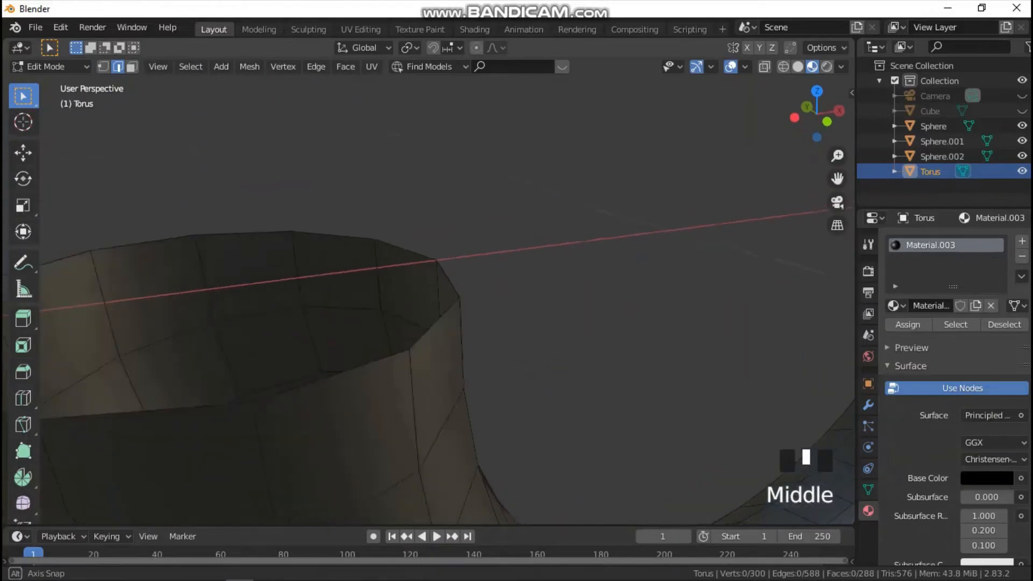
left_click(434, 323)
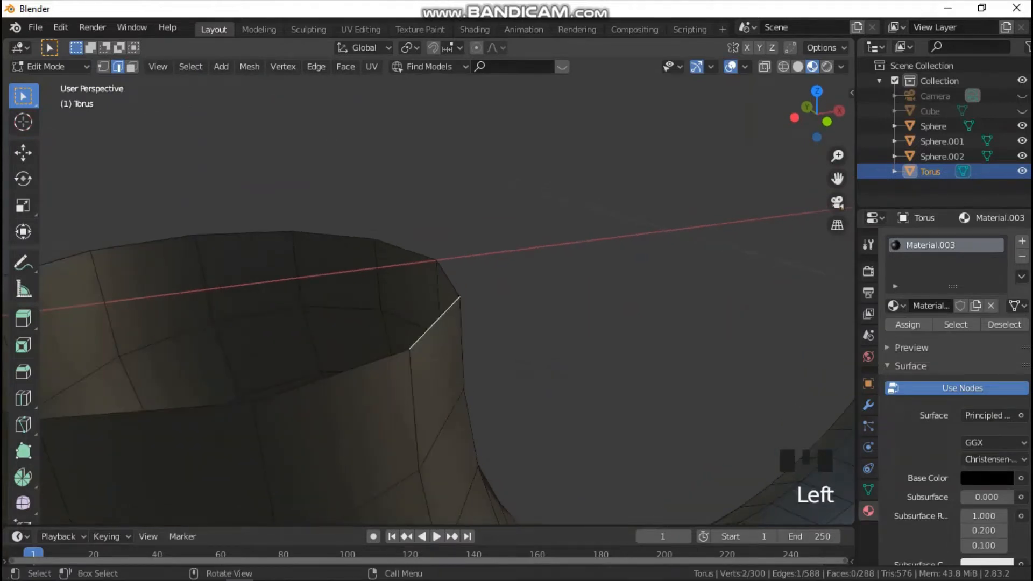
key("alt")
left_click(434, 323, "alt")
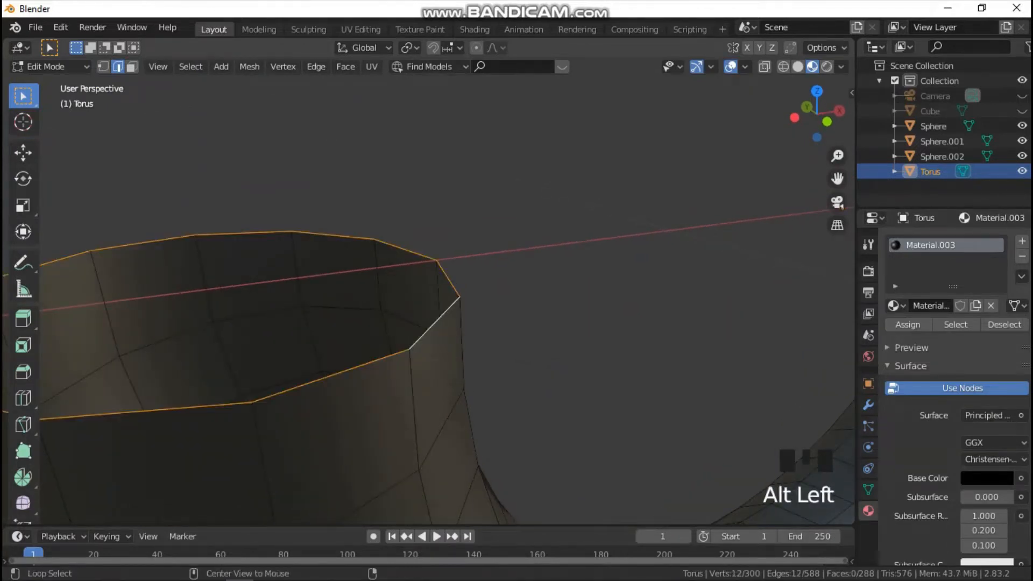
scroll(431, 302, "down", 4)
middle_click_drag(431, 301, 366, 237)
scroll(409, 269, "down", 1)
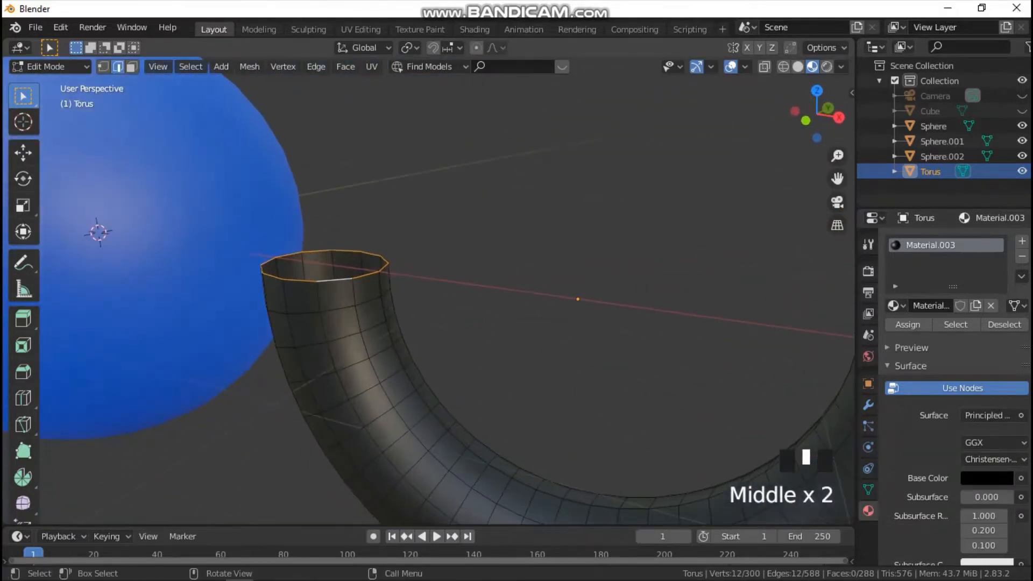
key("f")
Select the open edge loop at the other end of the half-torus and fill it with a face.
left_click_drag(837, 179, 392, 148)
scroll(430, 301, "up", 1)
left_click(436, 383)
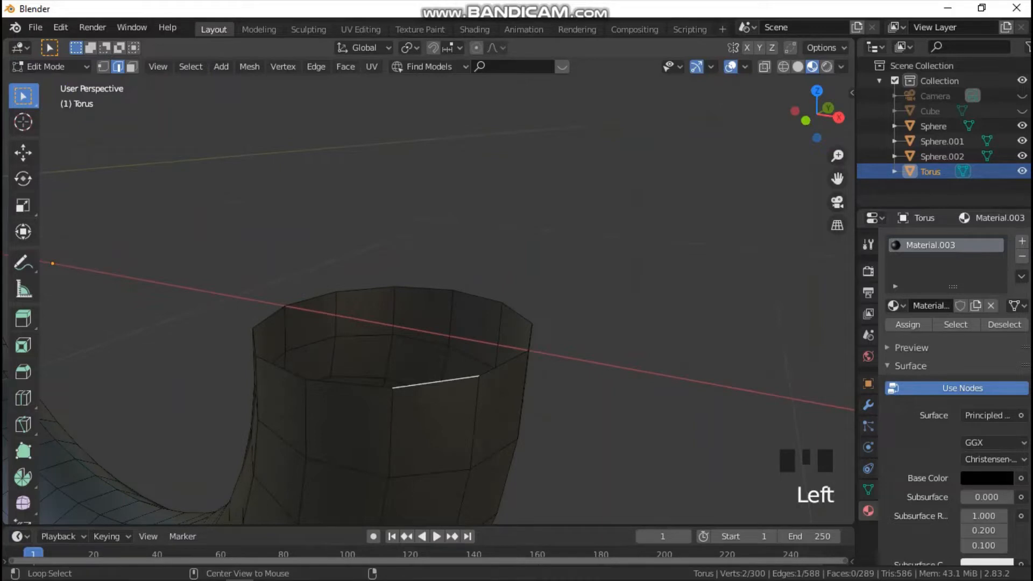
left_click(392, 415, "alt")
left_click(353, 384)
left_click(353, 385, "alt")
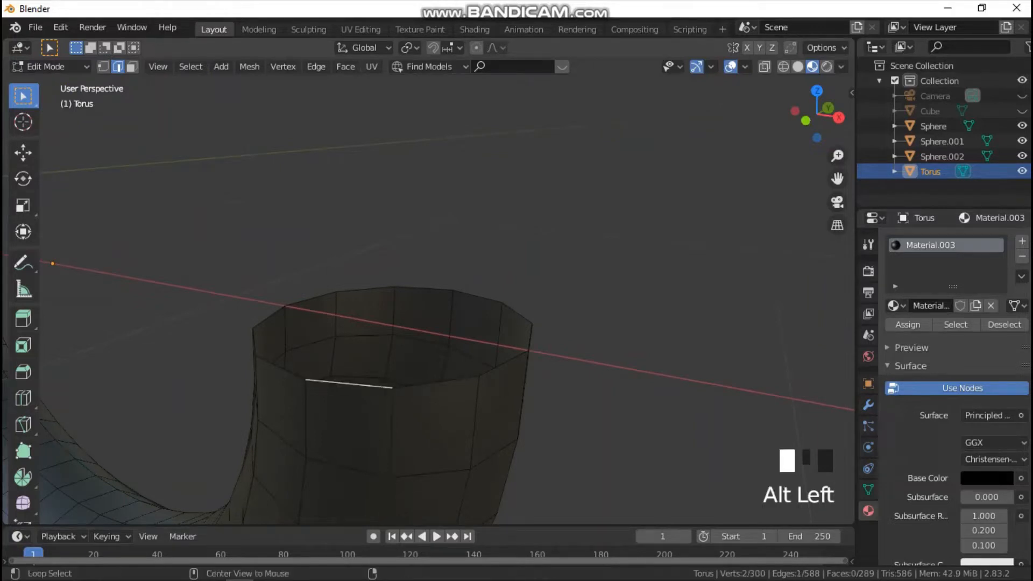
key("f")
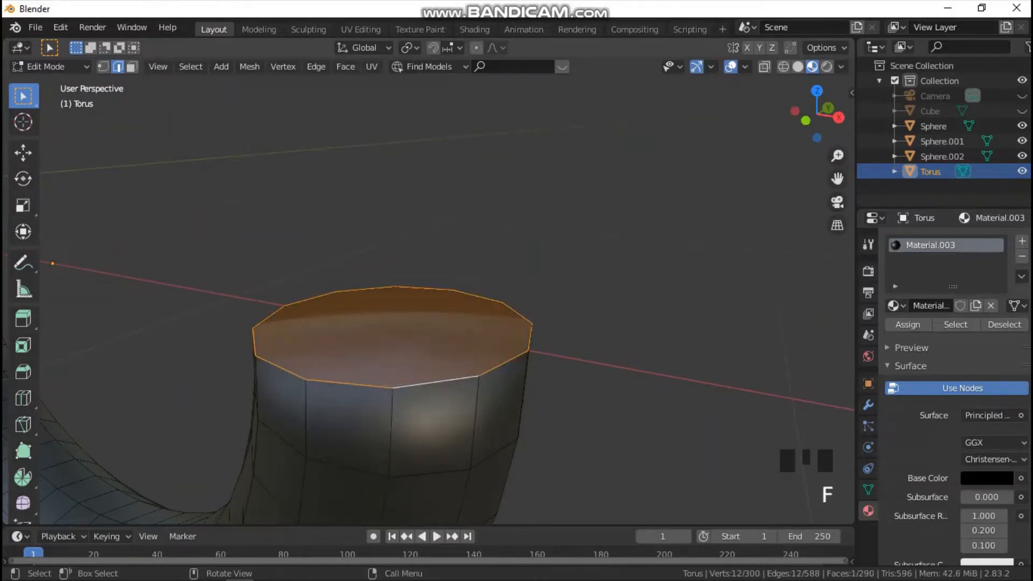
Check both capped ends, return to Object Mode and enable Auto Smooth for the half-torus's normals.
key("grave")
left_click(522, 330)
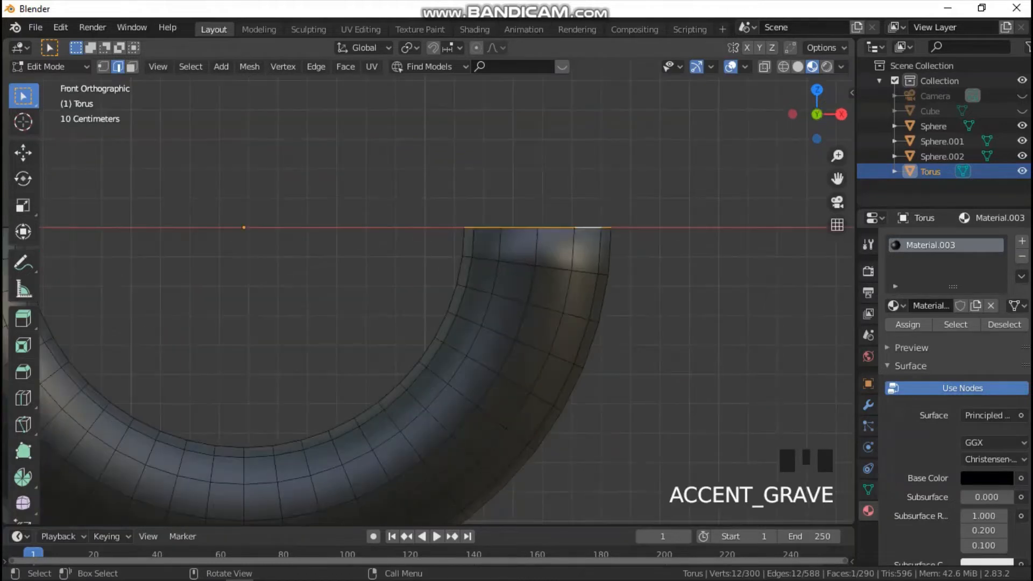
scroll(521, 330, "down", 4)
middle_click_drag(522, 330, 517, 354)
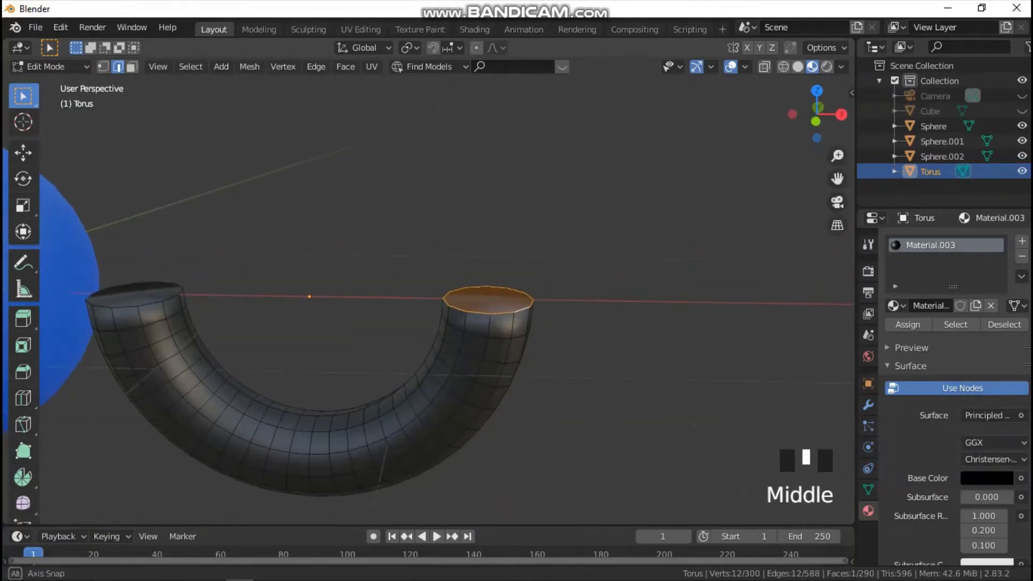
scroll(517, 353, "up", 2)
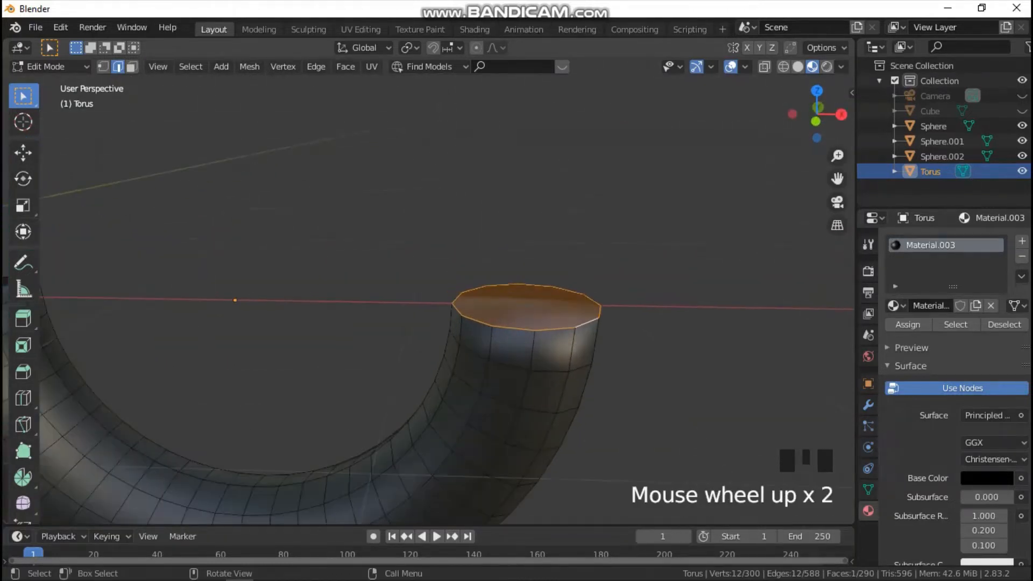
scroll(517, 354, "down", 1)
key("Tab")
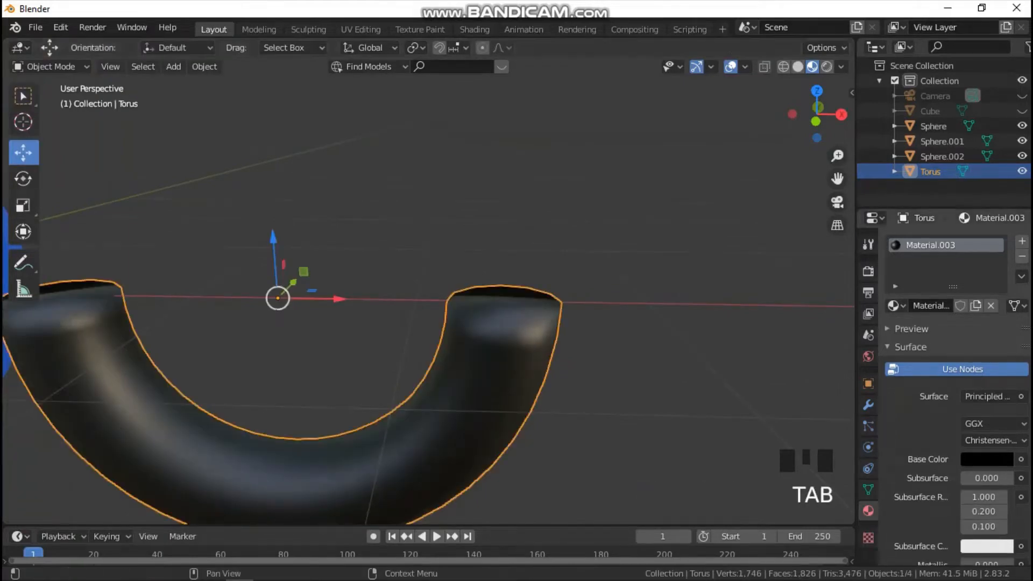
left_click(868, 489)
left_click(912, 519)
In front view, duplicate the half-torus and leave the copy at the original's position.
key("grave")
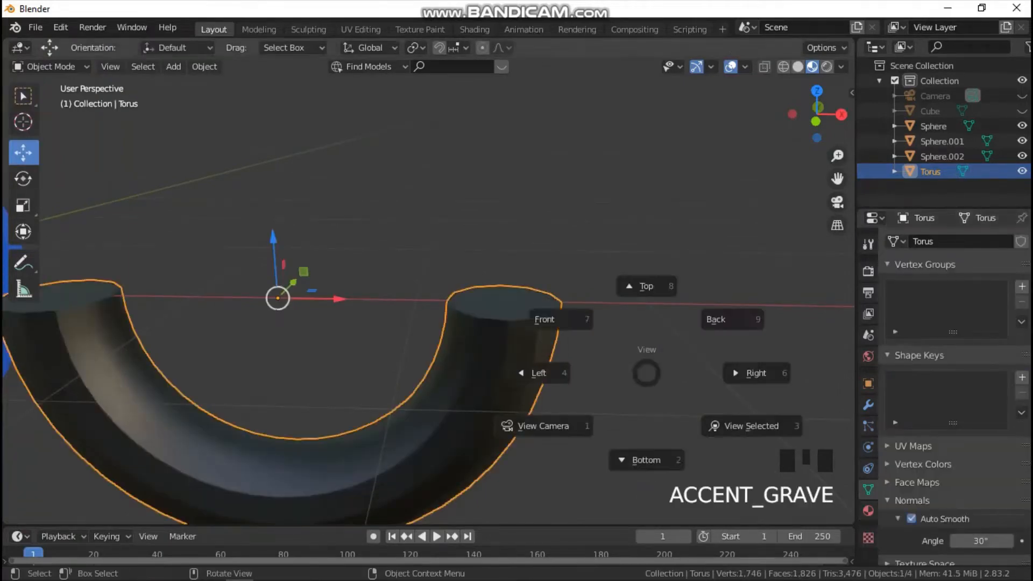
scroll(538, 323, "down", 4)
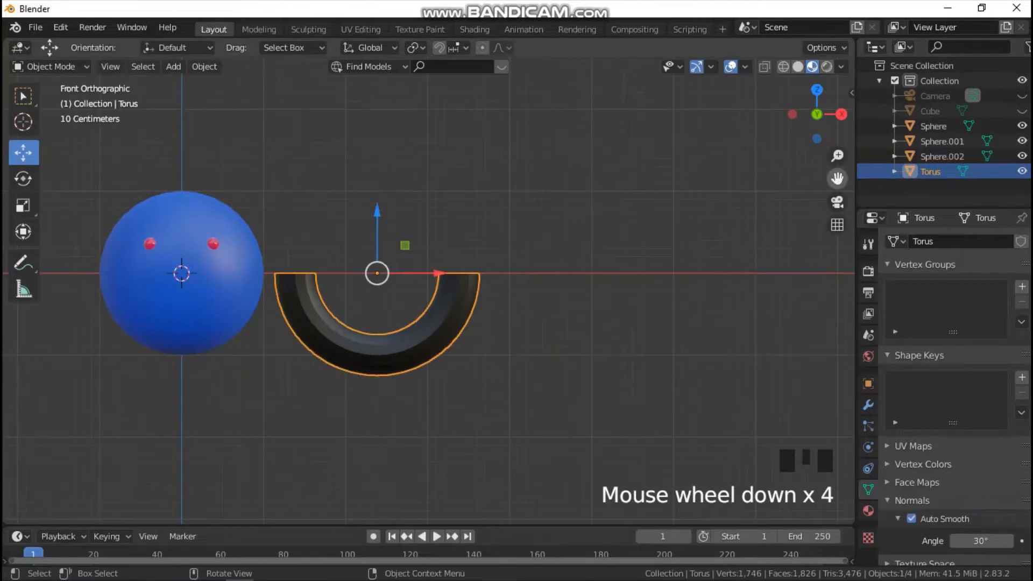
left_click_drag(837, 178, 971, 170)
scroll(429, 291, "up", 2)
scroll(428, 290, "down", 2)
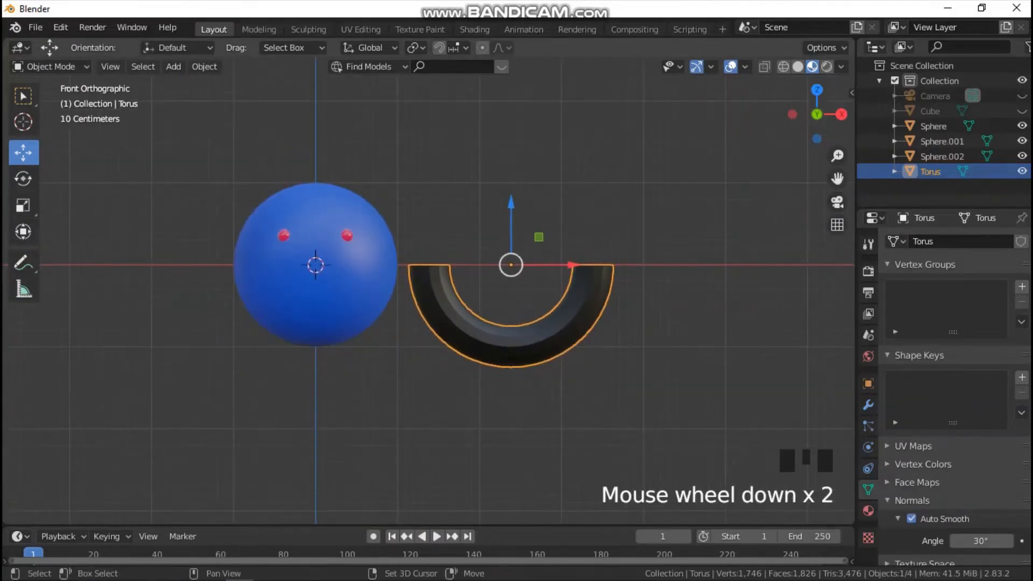
key("shift+d")
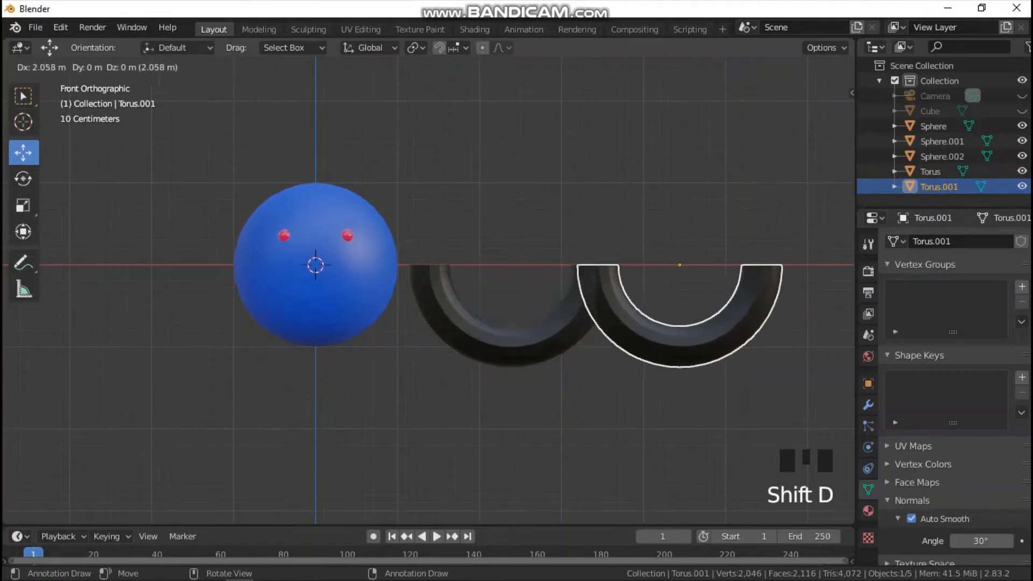
key("Escape")
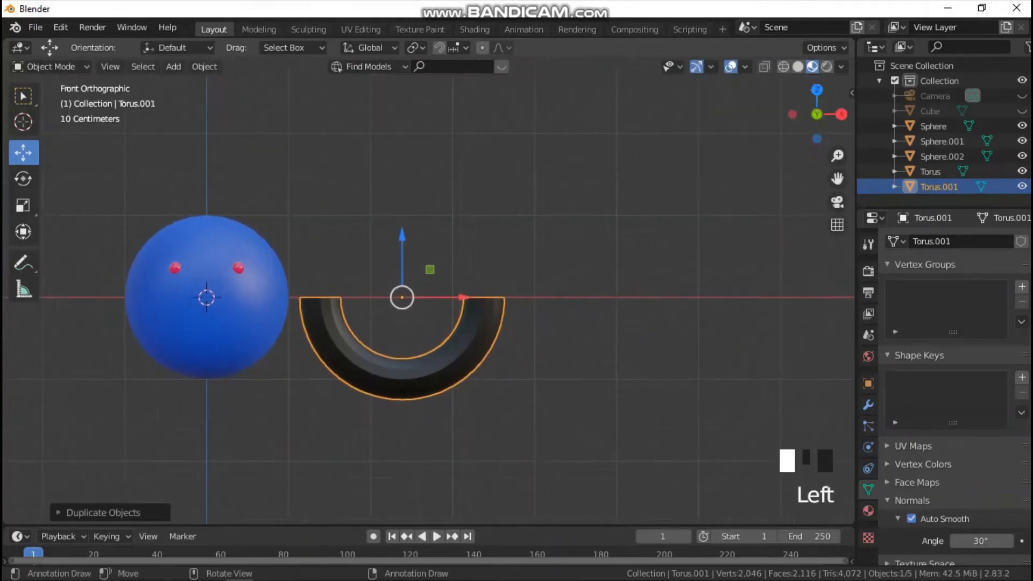
Move the duplicate about 2.04 m along positive X so its end overlaps the original's end, and deselect everything.
scroll(568, 205, "up", 4)
scroll(569, 205, "down", 3)
key("g")
key("x")
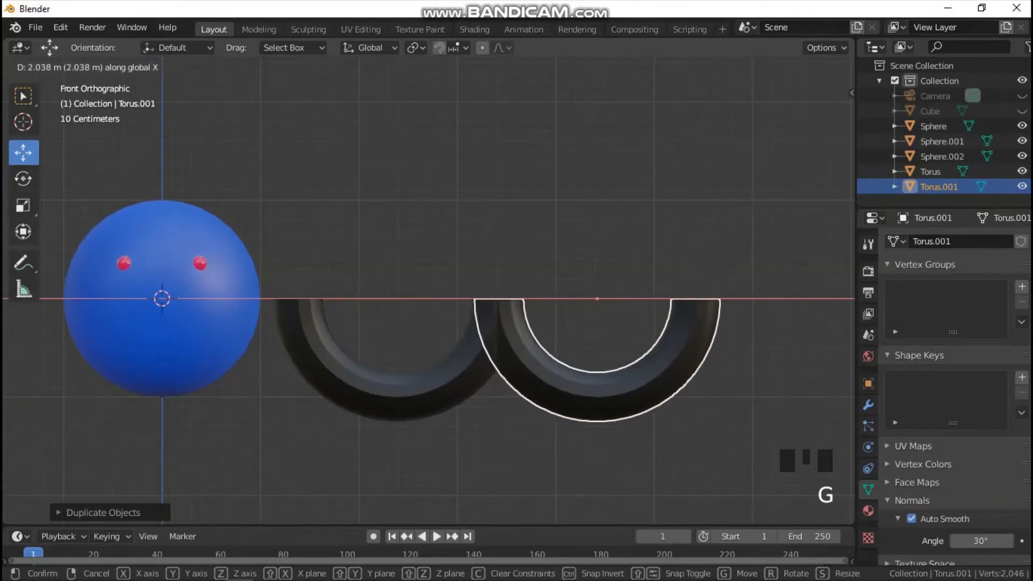
left_click(769, 205)
left_click(770, 205)
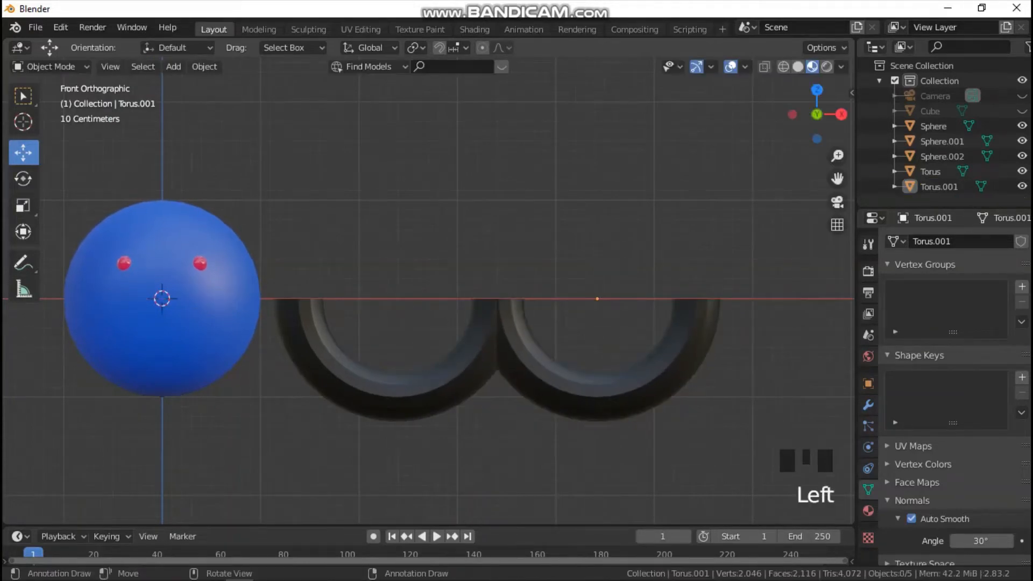
Select both half-tori, with the original as the active object, and join them into one object.
left_click(659, 372)
left_click(397, 398, "shift")
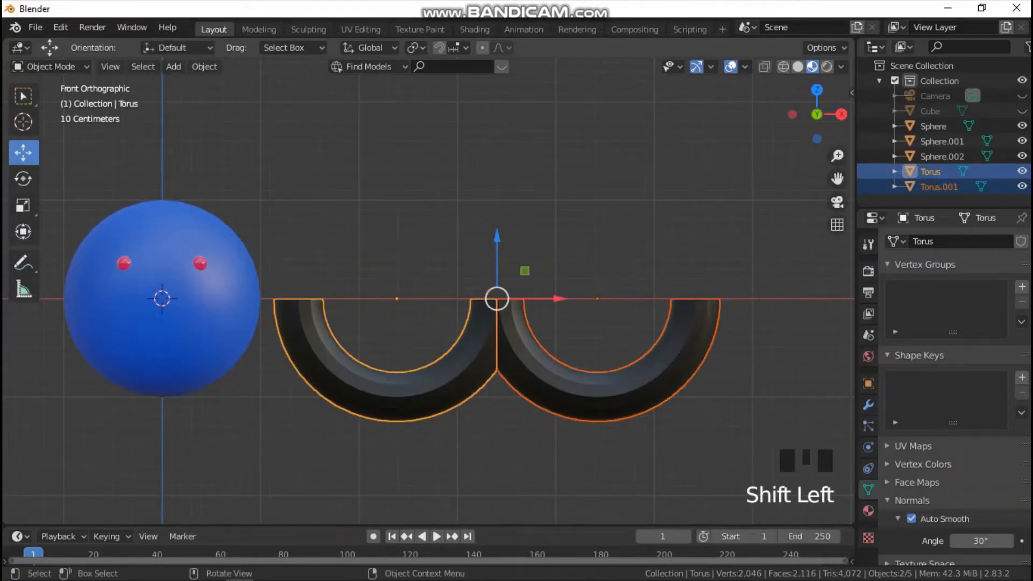
key("ctrl+j")
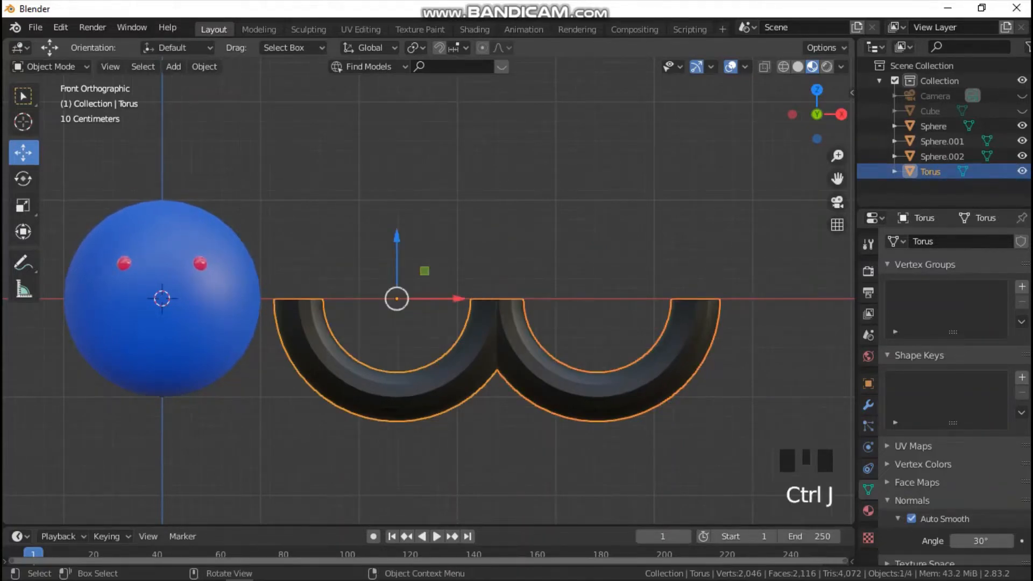
Scale the joined mouth down uniformly to roughly a third of the blue sphere's width.
left_click(754, 258)
left_click(700, 323)
key("s")
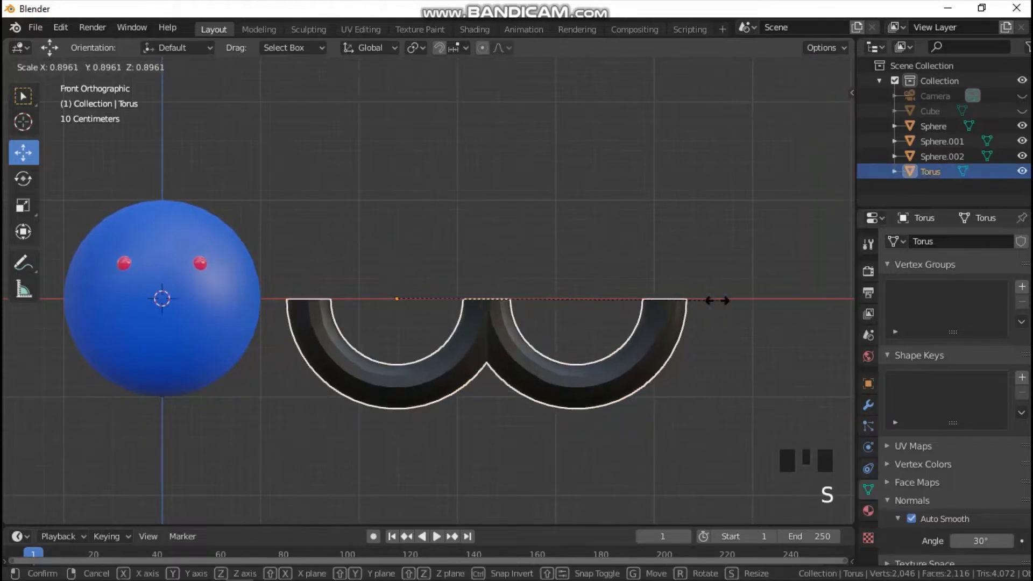
left_click(461, 288)
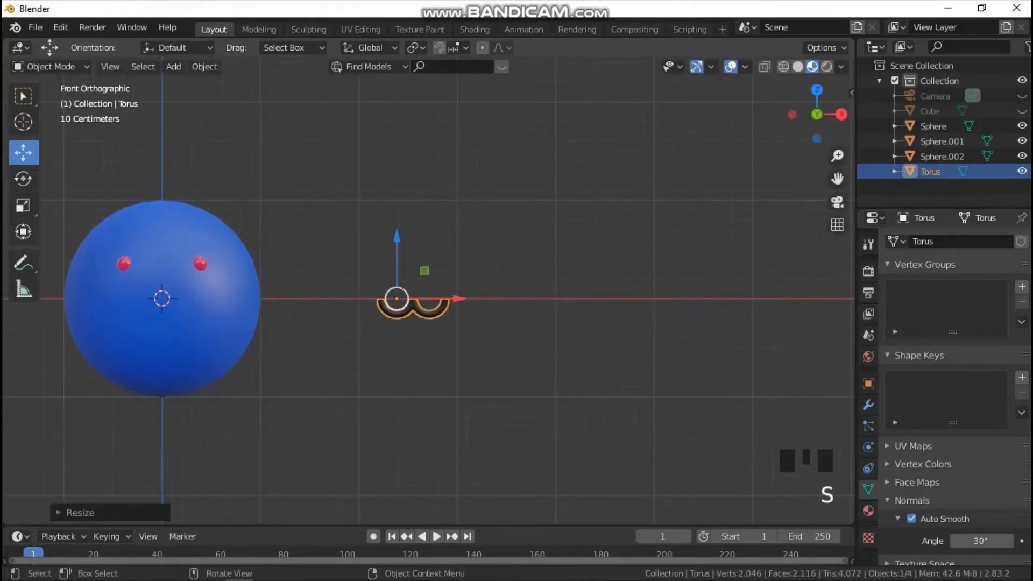
Move the mouth onto the blue sphere just below and between the eyes, shrink it further and center it horizontally.
left_click_drag(837, 178, 1031, 149)
scroll(429, 291, "up", 2)
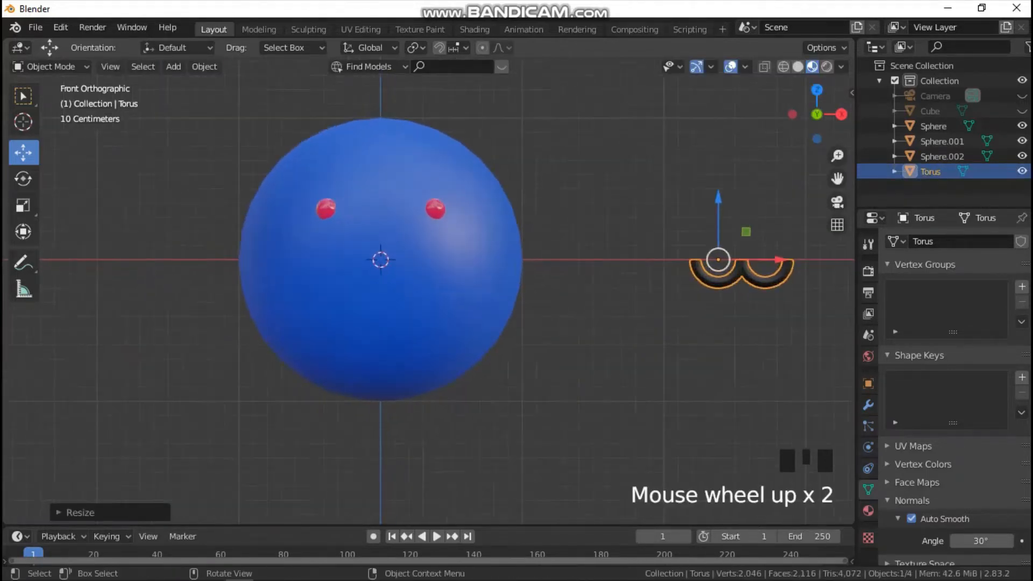
left_click_drag(780, 259, 418, 259)
left_click_drag(357, 200, 357, 171)
key("s")
left_click(465, 232)
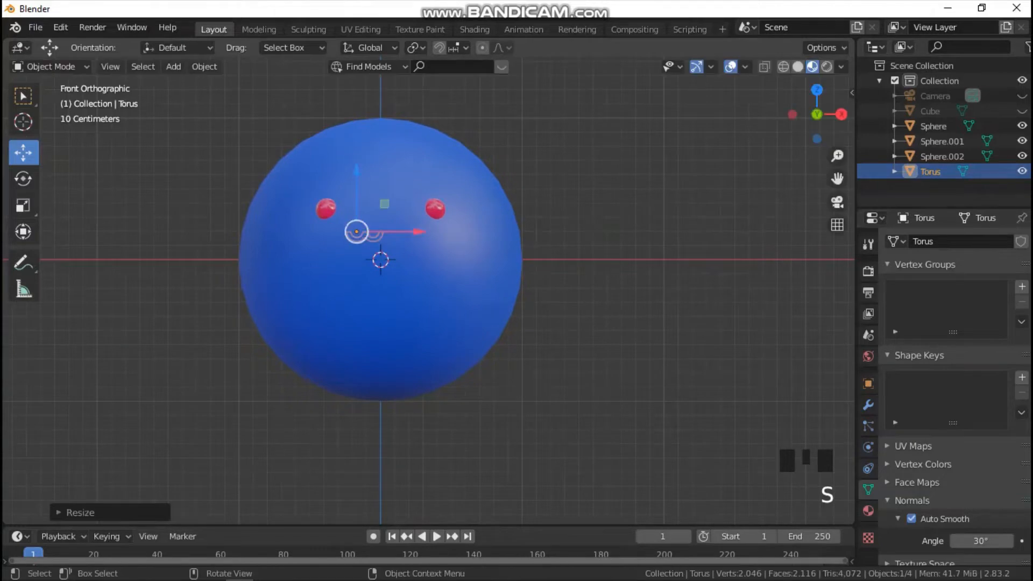
scroll(431, 228, "up", 1)
left_click_drag(406, 219, 419, 220)
In right view, move the mouth about 0.97 m along negative Y to the sphere's front surface and rotate it about 17°.
key("grave")
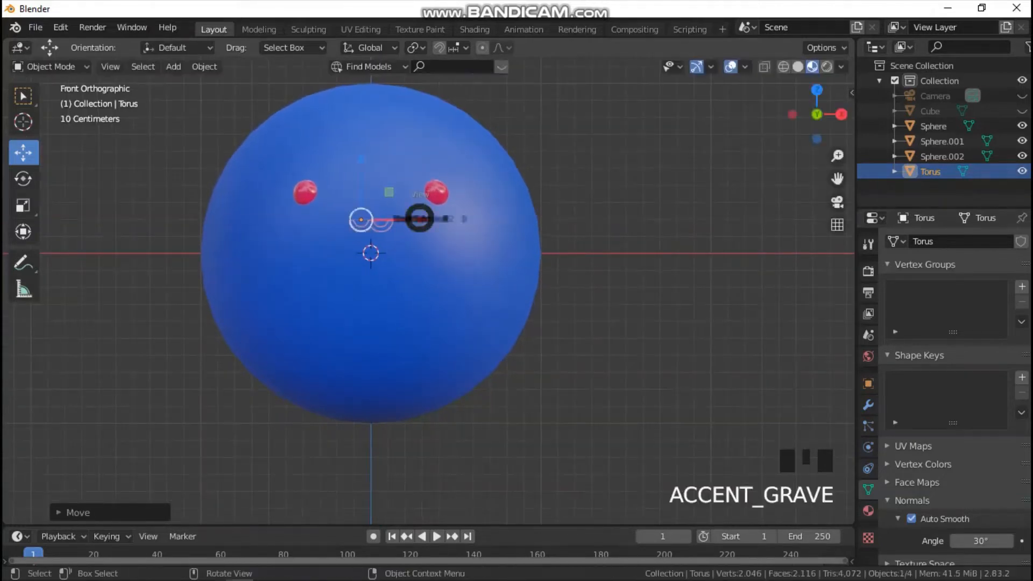
left_click(526, 217)
scroll(526, 217, "up", 4)
left_click_drag(838, 179, 424, 283)
left_click_drag(608, 248, 385, 248)
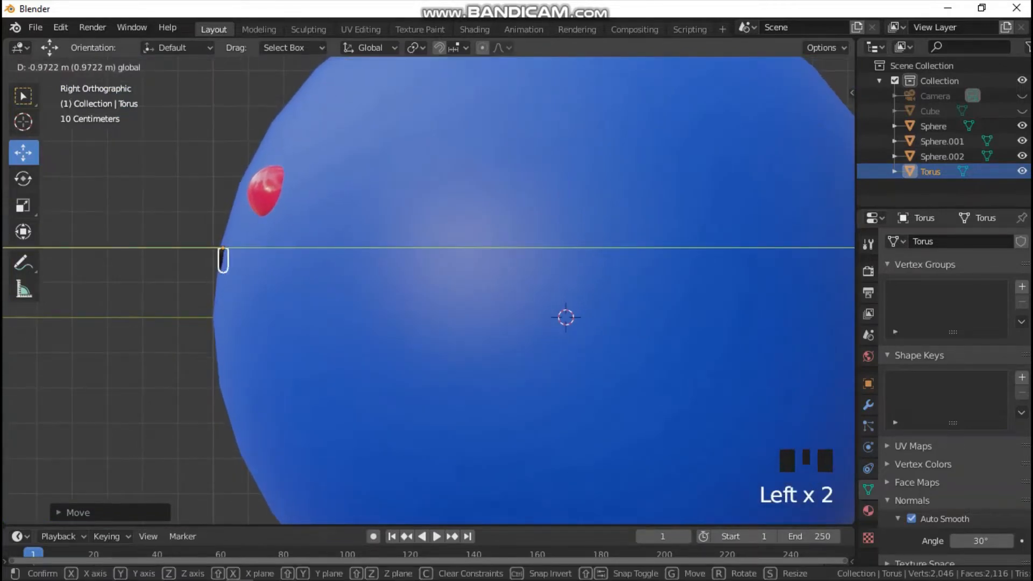
key("r")
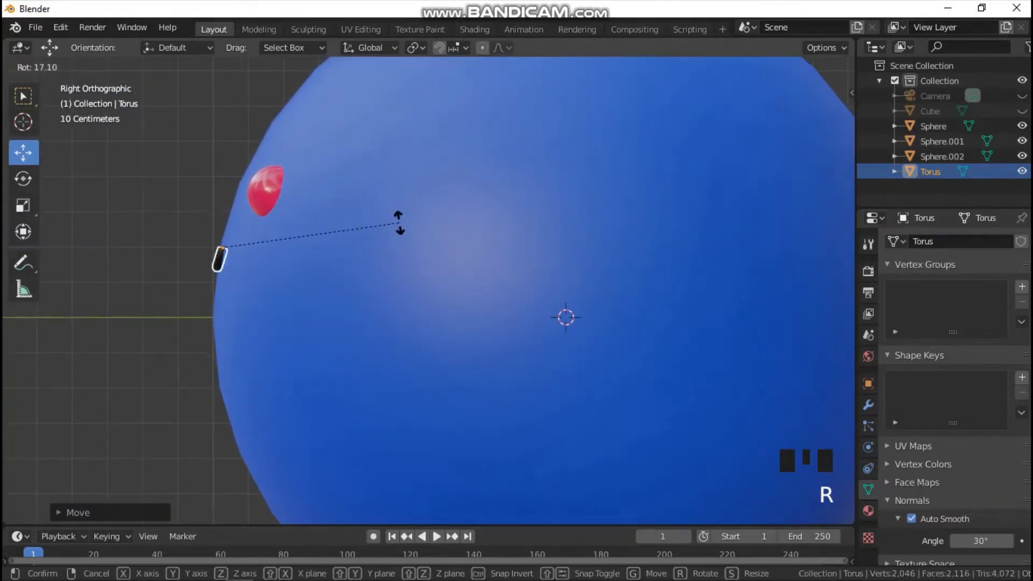
left_click(401, 214)
Return to front view, frame the whole face and deselect everything.
key("grave")
left_click(400, 211)
left_click(372, 158)
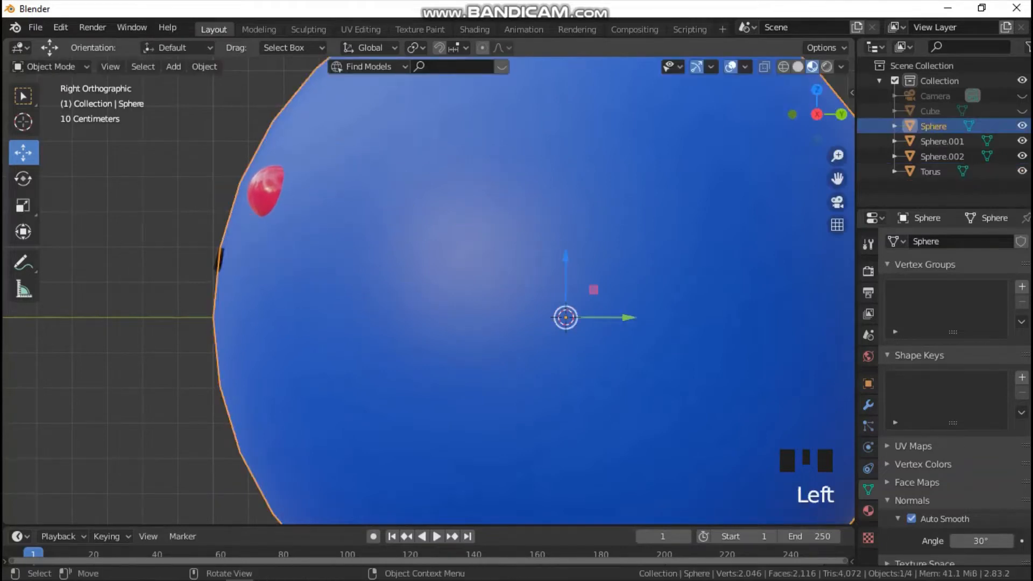
key("grave")
left_click(285, 103)
scroll(429, 290, "down", 2)
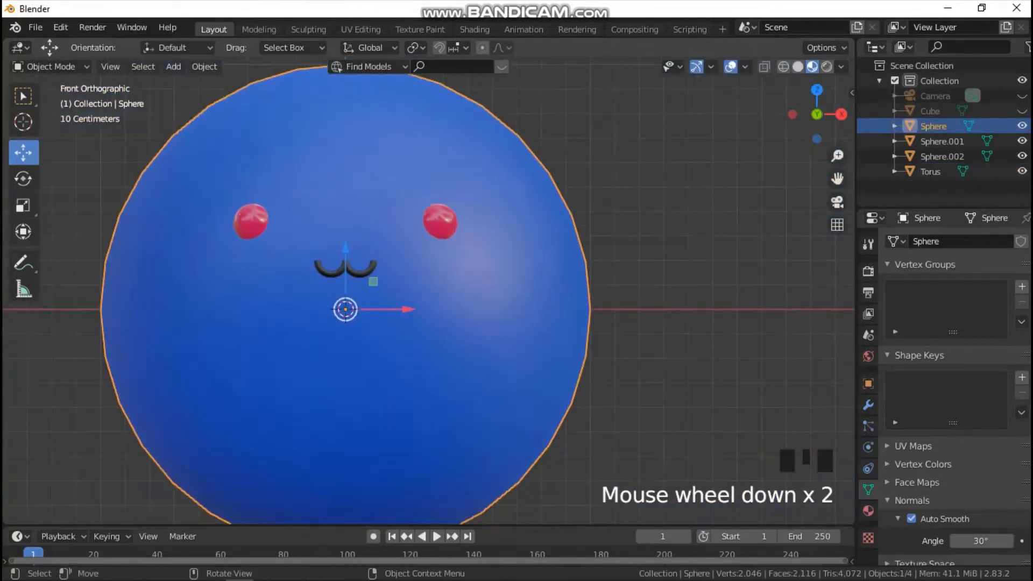
left_click(156, 124)
scroll(429, 291, "down", 3)
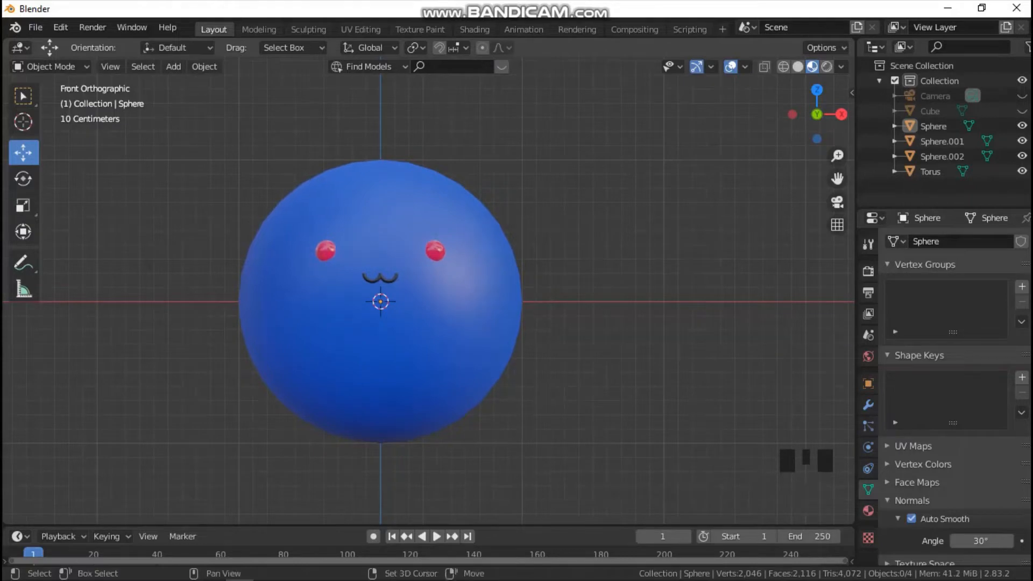
Add a cylinder mesh at the origin and shade it smooth with Auto Smooth enabled.
key("shift+a")
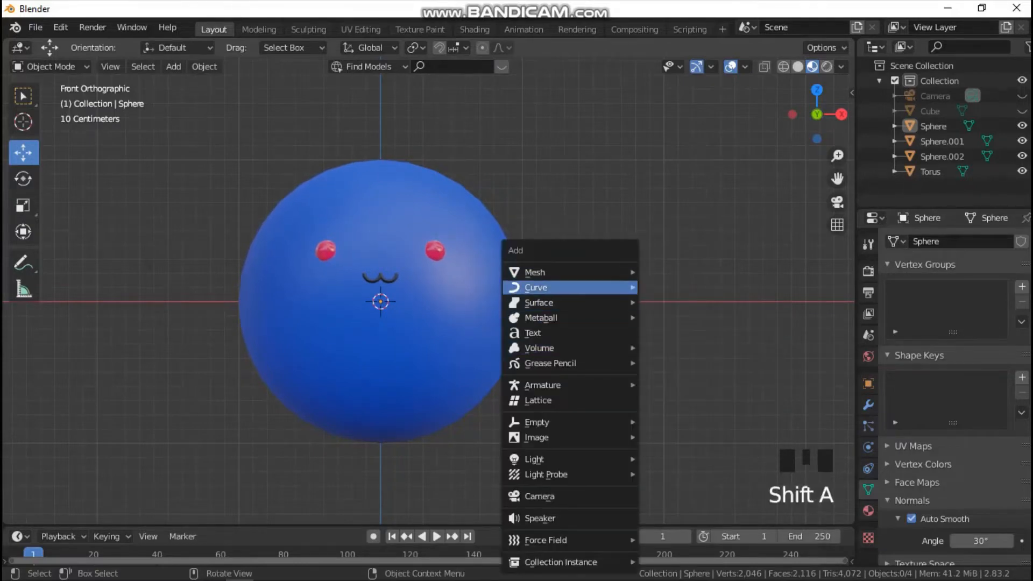
mouse_move(535, 272)
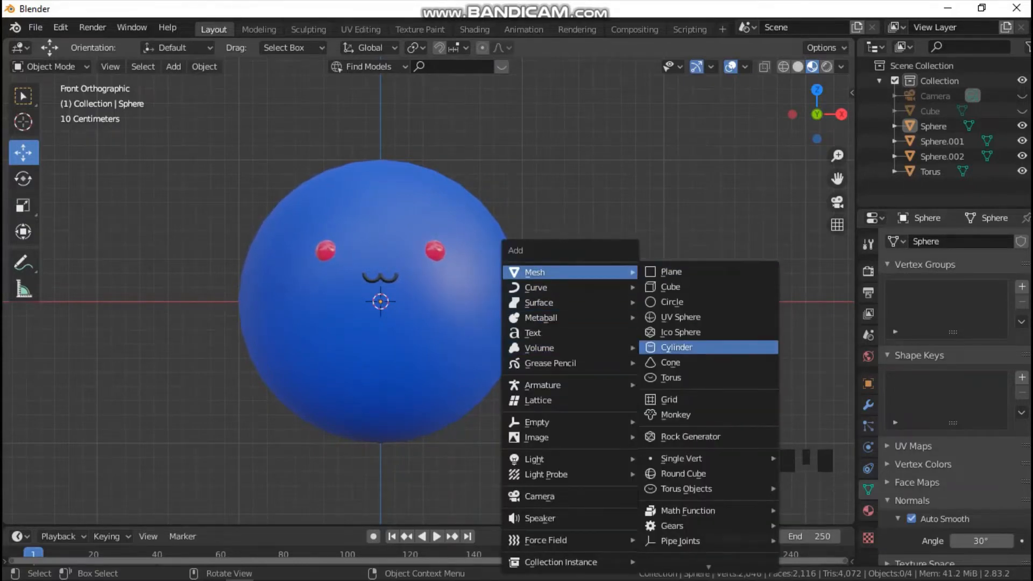
left_click(677, 347)
right_click(393, 223)
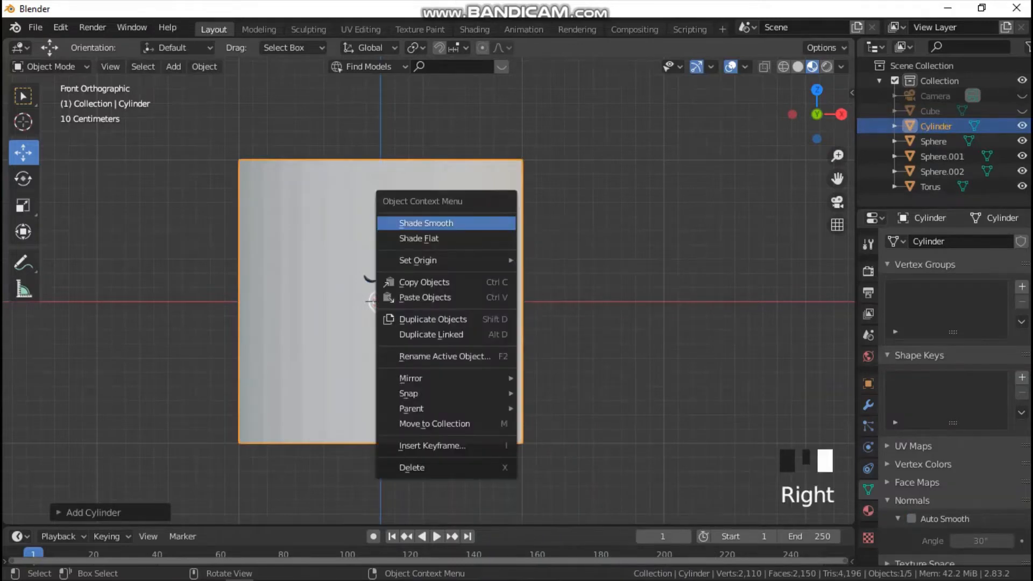
left_click(400, 223)
left_click(912, 519)
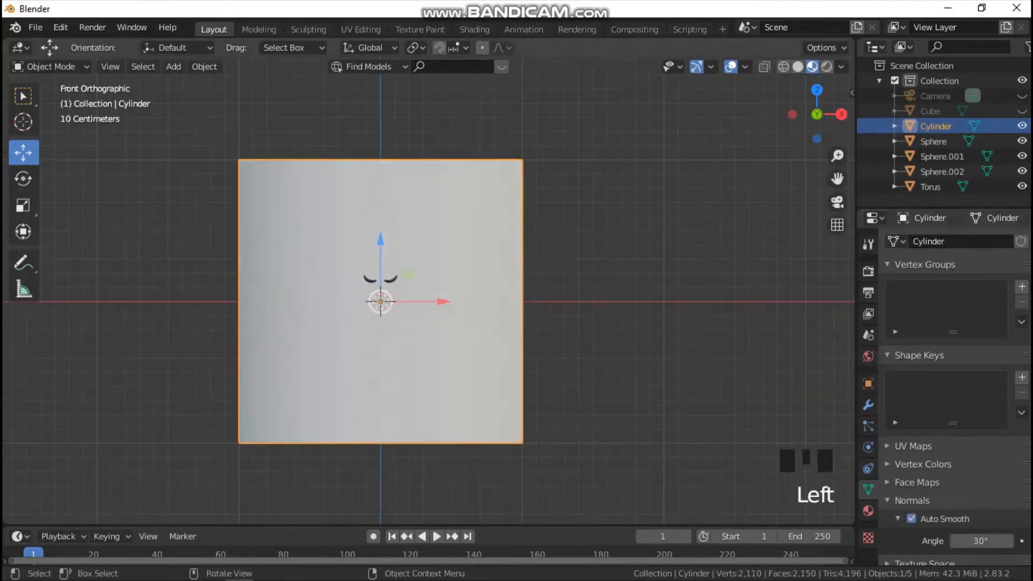
Assign the existing blue Material.001 to the cylinder.
left_click(868, 510)
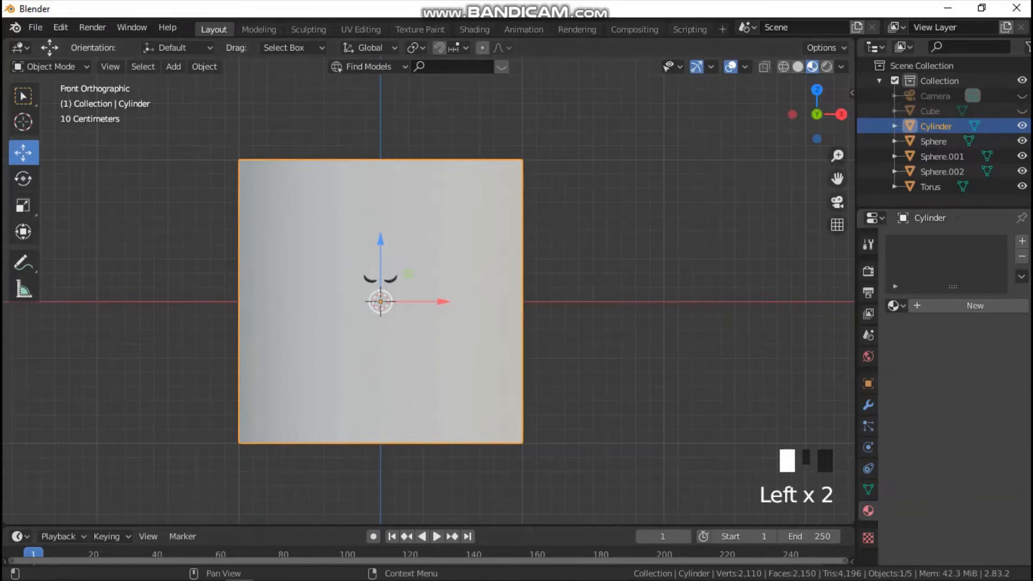
left_click(894, 305)
left_click(750, 343)
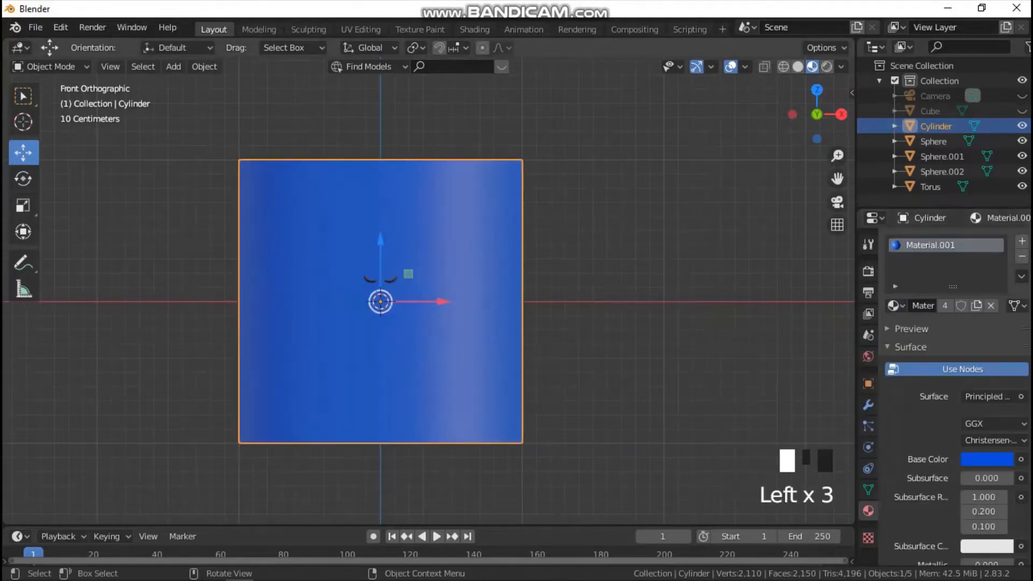
Stretch the cylinder along Z and shrink it uniformly into a small thin rod inside the blue sphere.
key("s")
key("z")
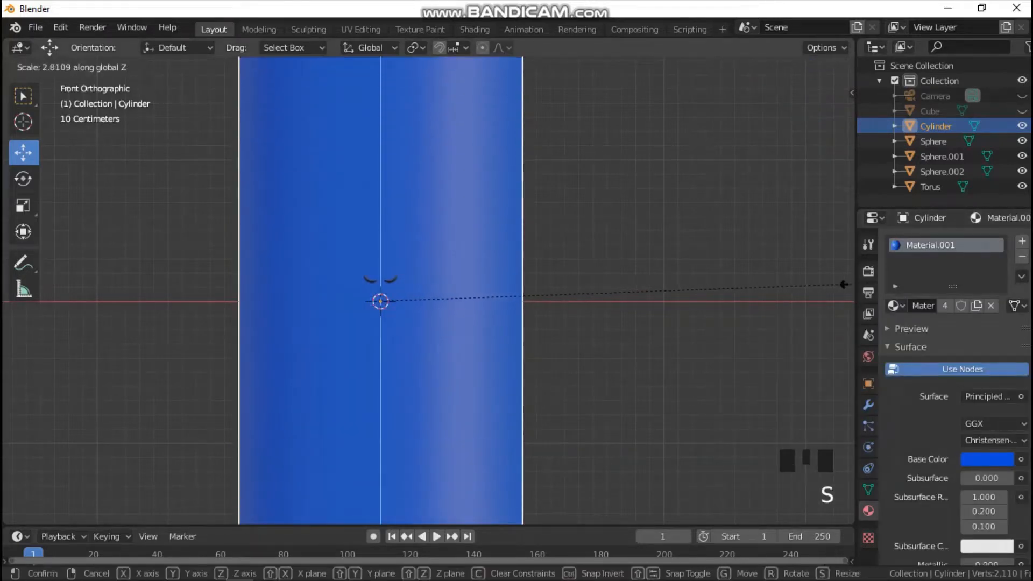
left_click(844, 285)
scroll(646, 309, "down", 2)
key("s")
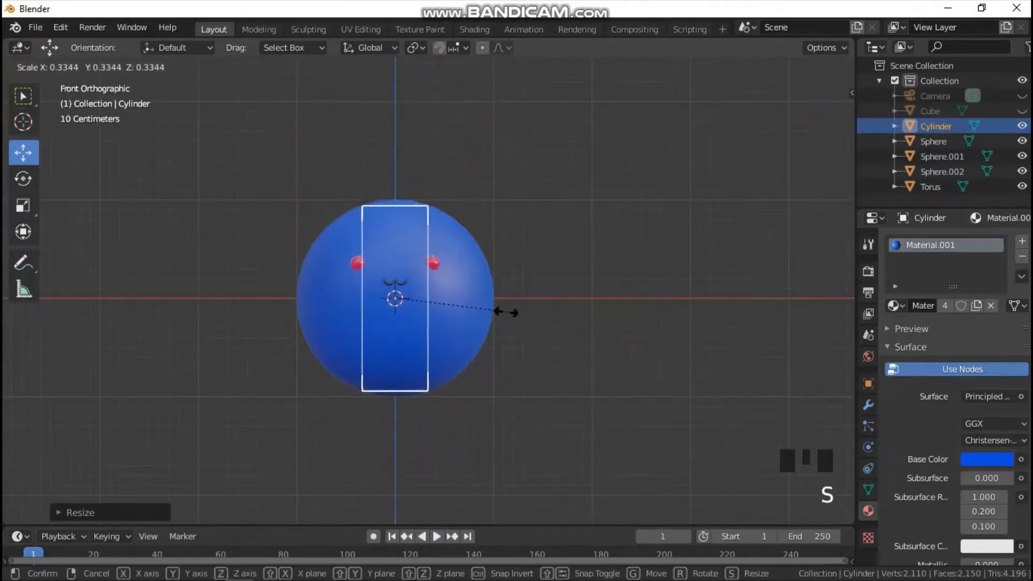
right_click(506, 312)
key("s")
key("z")
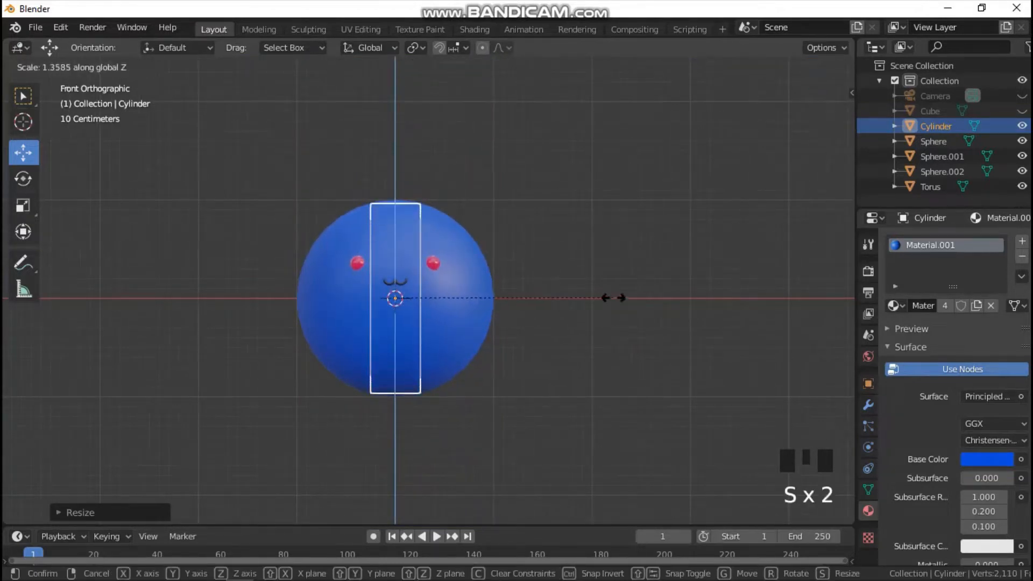
key("s")
left_click(457, 303)
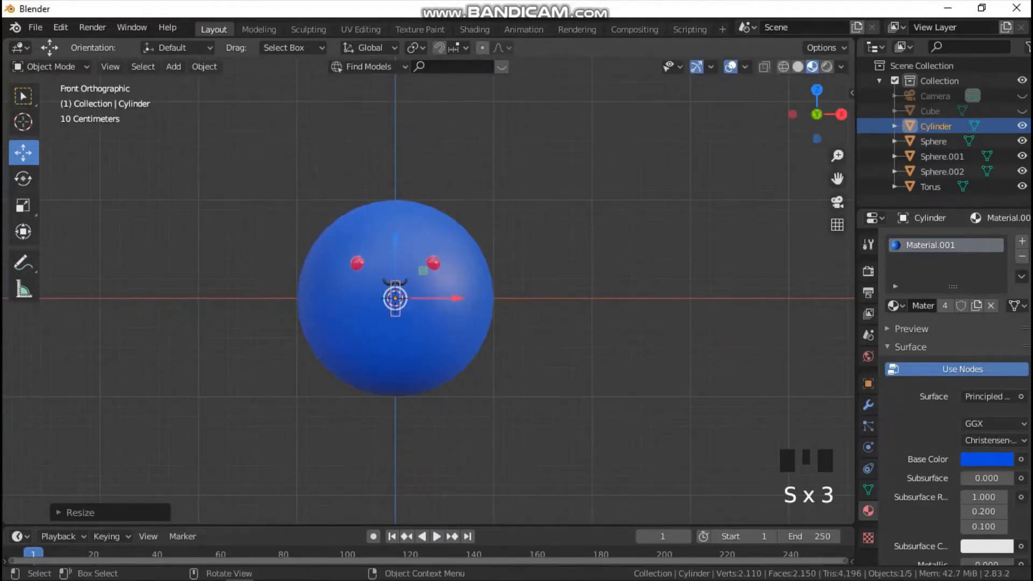
Move the rod along positive X just outside the blue sphere and lengthen it along Z to about 2.5 times.
left_click_drag(456, 298, 581, 298)
left_click_drag(508, 299, 508, 299)
scroll(508, 298, "up", 2)
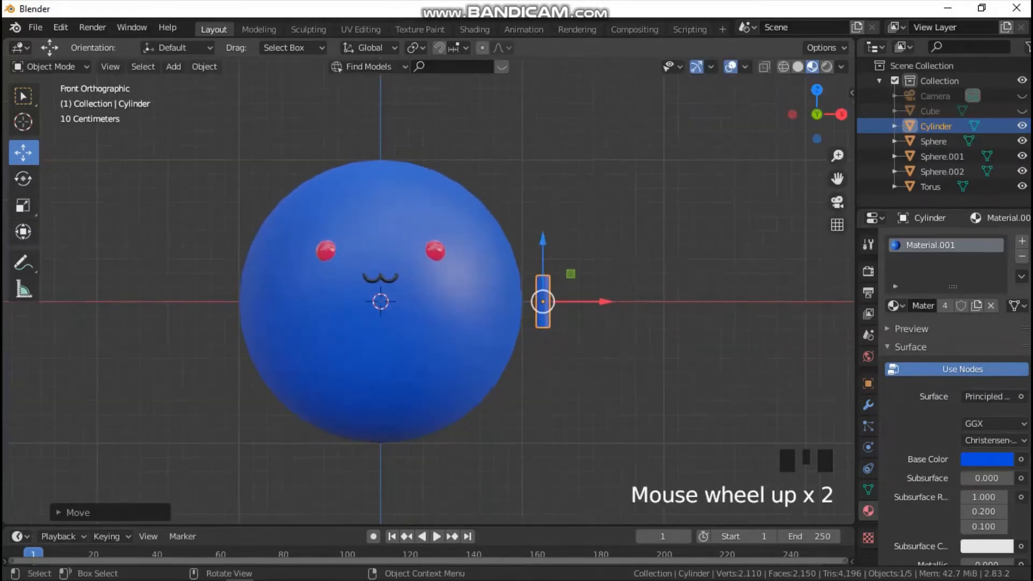
key("s")
key("z")
left_click(720, 305)
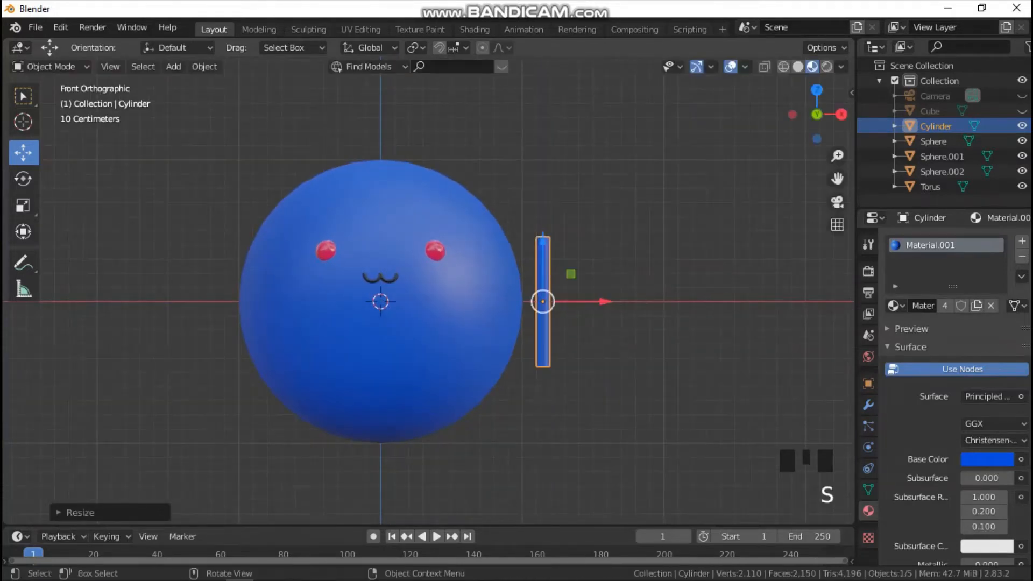
Rotate the rod to nearly horizontal so it extends from the sphere's side as an arm, and check it before returning to front view.
key("r")
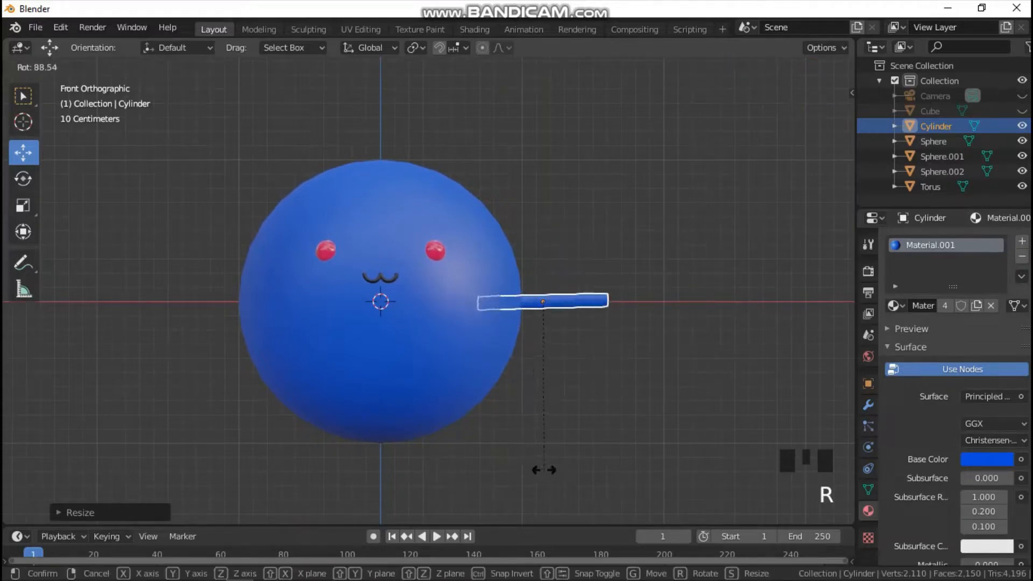
left_click(547, 458)
middle_click_drag(547, 457, 581, 431)
key("grave")
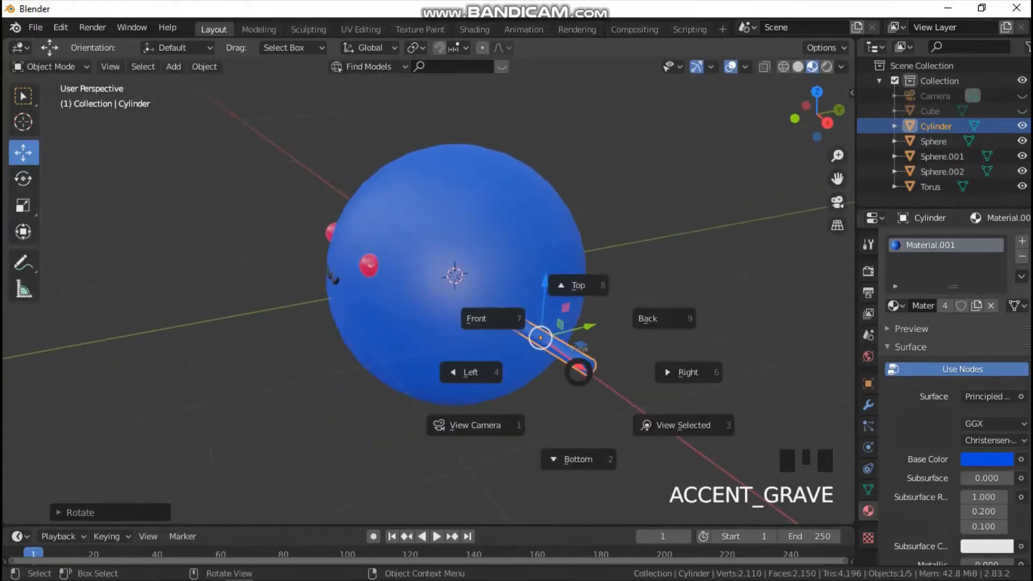
left_click(479, 317)
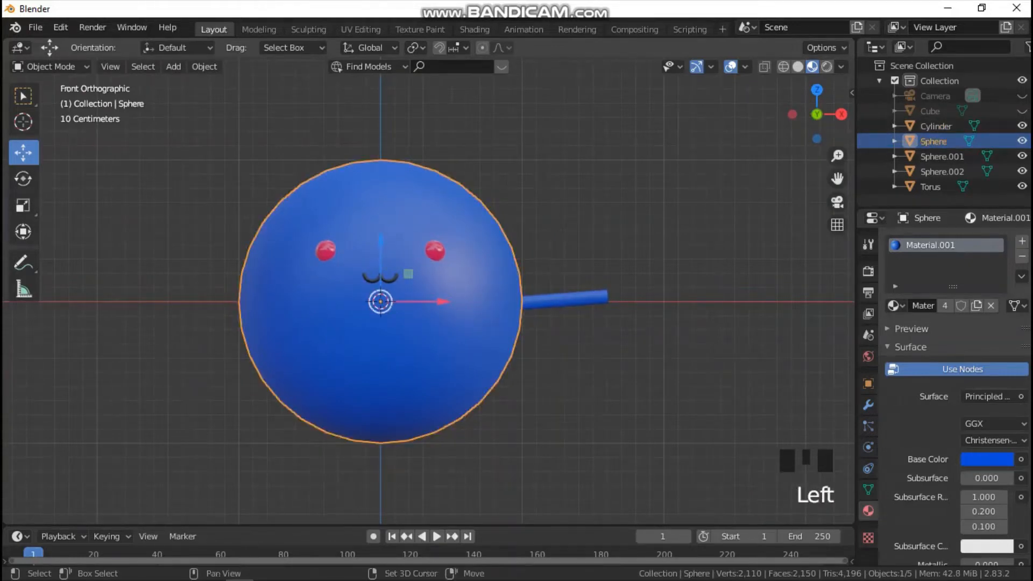
Duplicate the blue body sphere and move the copy about 1.95 m along positive X.
key("shift+d")
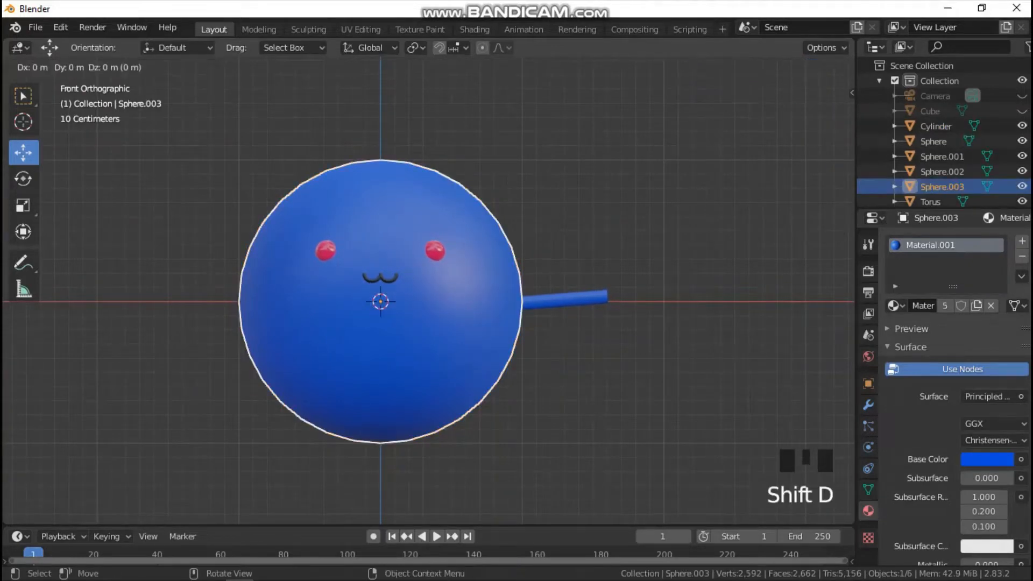
key("x")
key("Return")
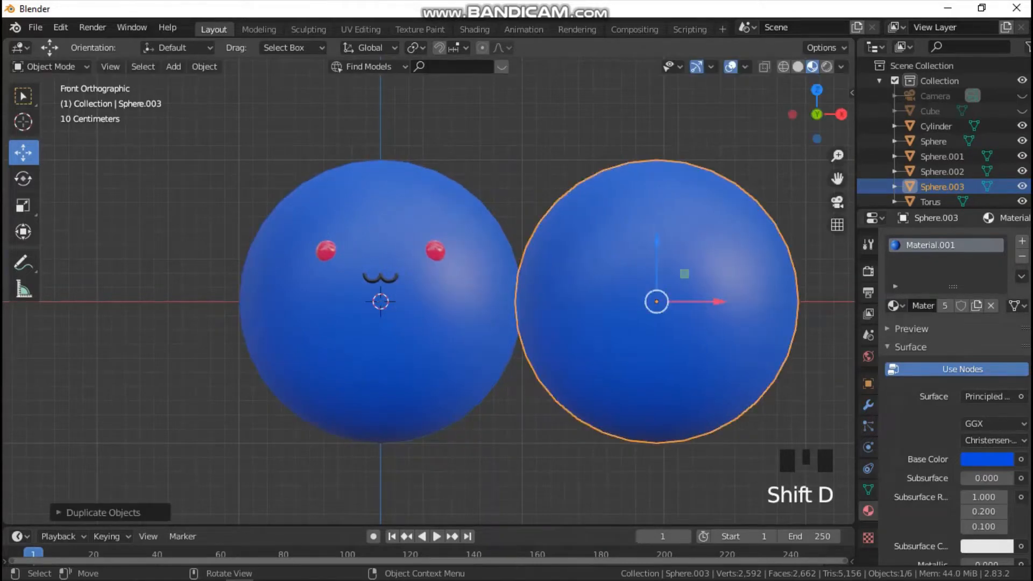
Create a second material with a pale yellow base color on the duplicated sphere and assign it to all its faces.
key("Tab")
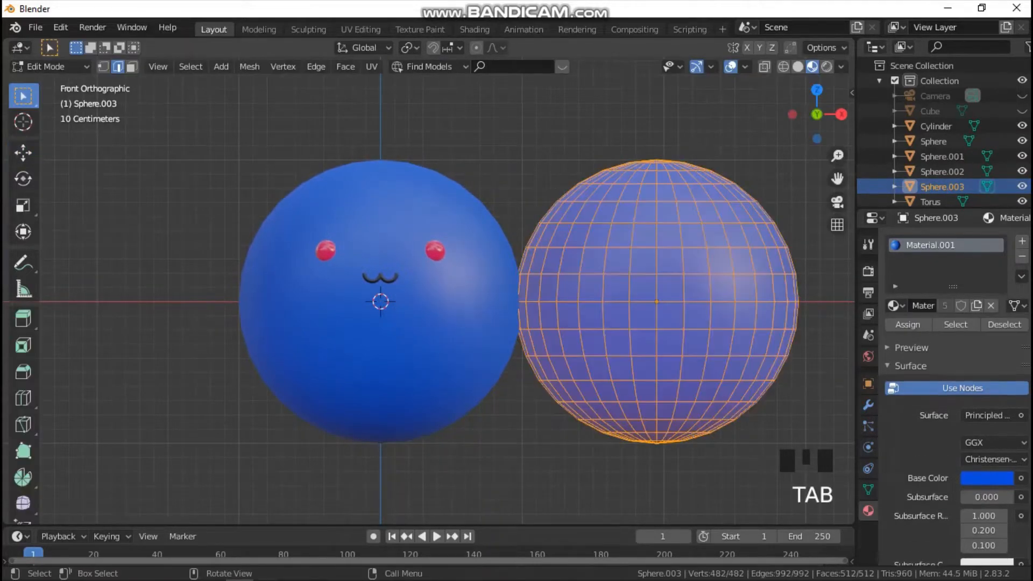
key("a")
left_click(1022, 241)
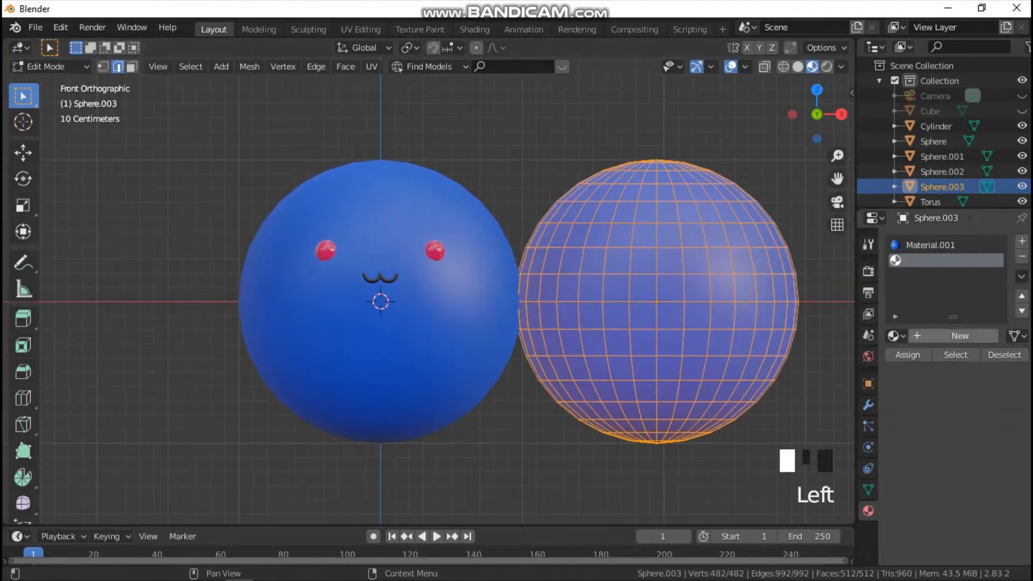
left_click(947, 336)
left_click(987, 509)
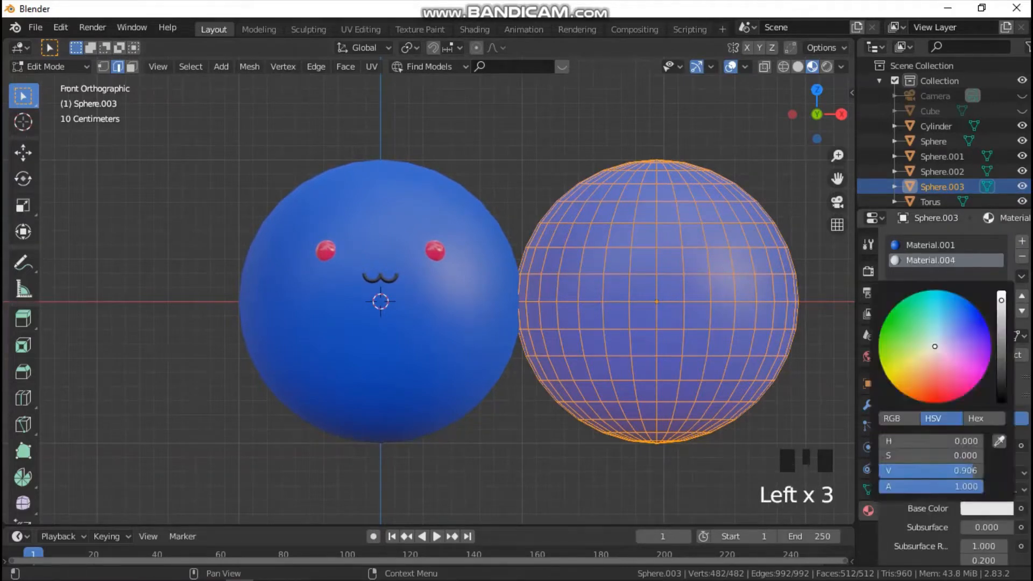
left_click_drag(935, 346, 927, 352)
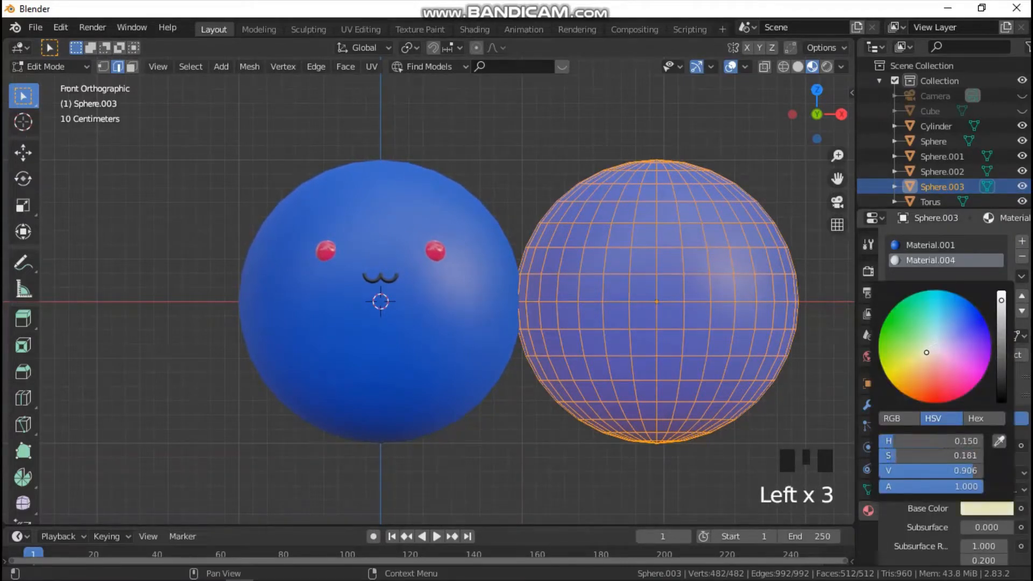
left_click_drag(1001, 299, 1002, 295)
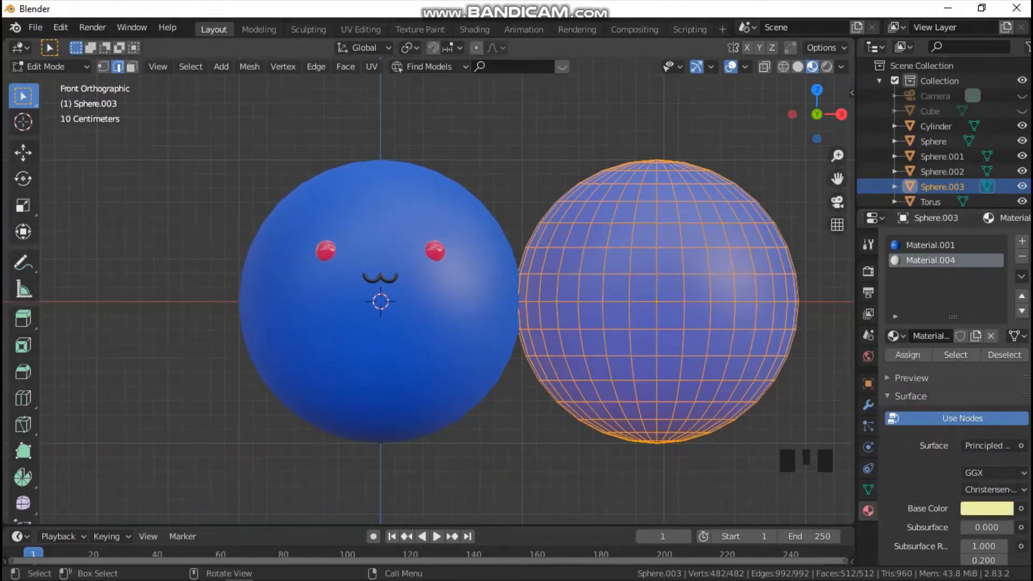
left_click(908, 355)
key("Tab")
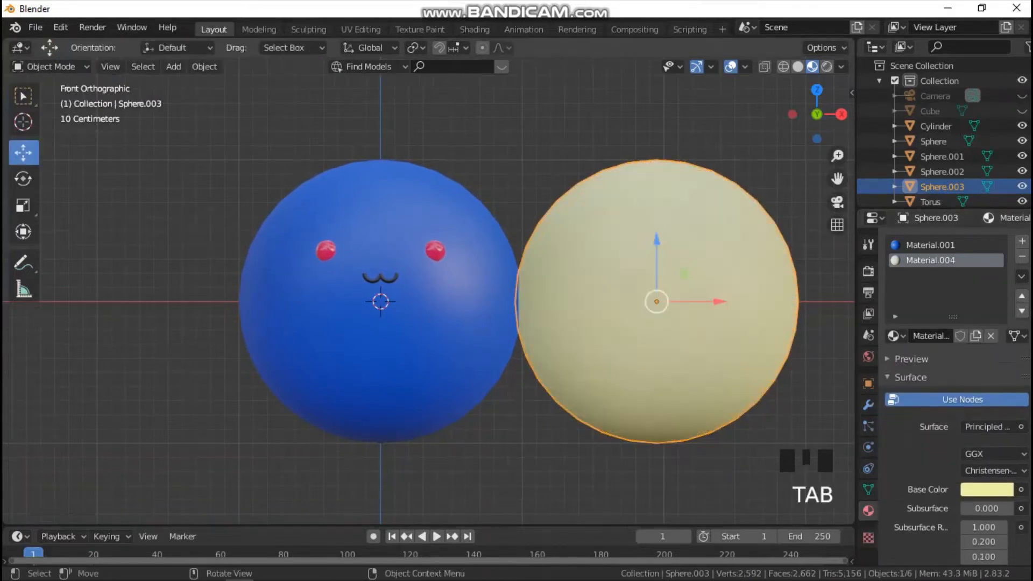
Scale the yellow sphere down to about half the blue sphere's width and position it at the arm's outer end.
key("s")
right_click(842, 331)
scroll(816, 328, "down", 1)
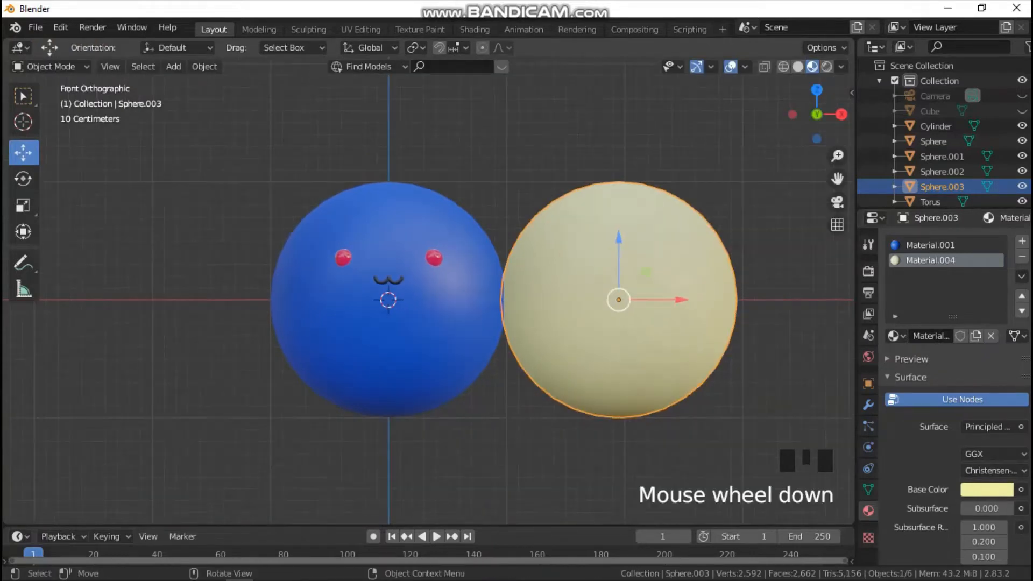
key("s")
left_click(733, 314)
scroll(733, 314, "up", 2)
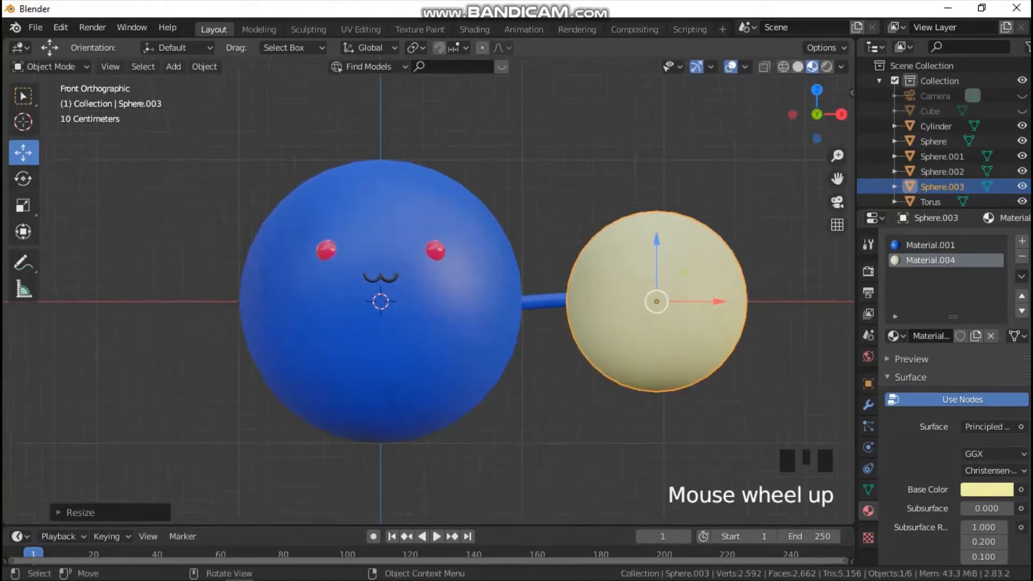
left_click_drag(703, 251, 702, 225)
key("s")
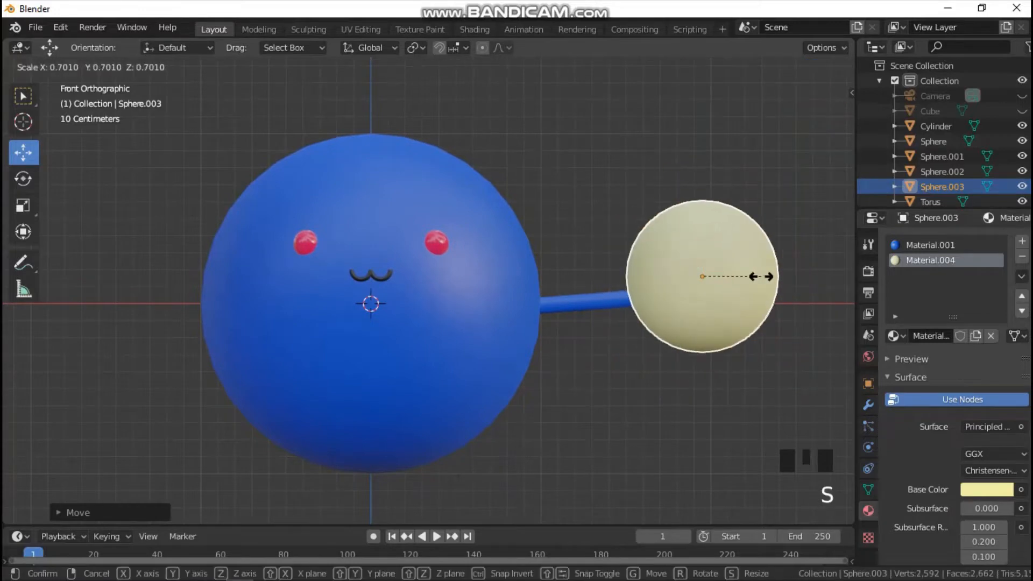
left_click(771, 276)
left_click_drag(764, 276, 754, 276)
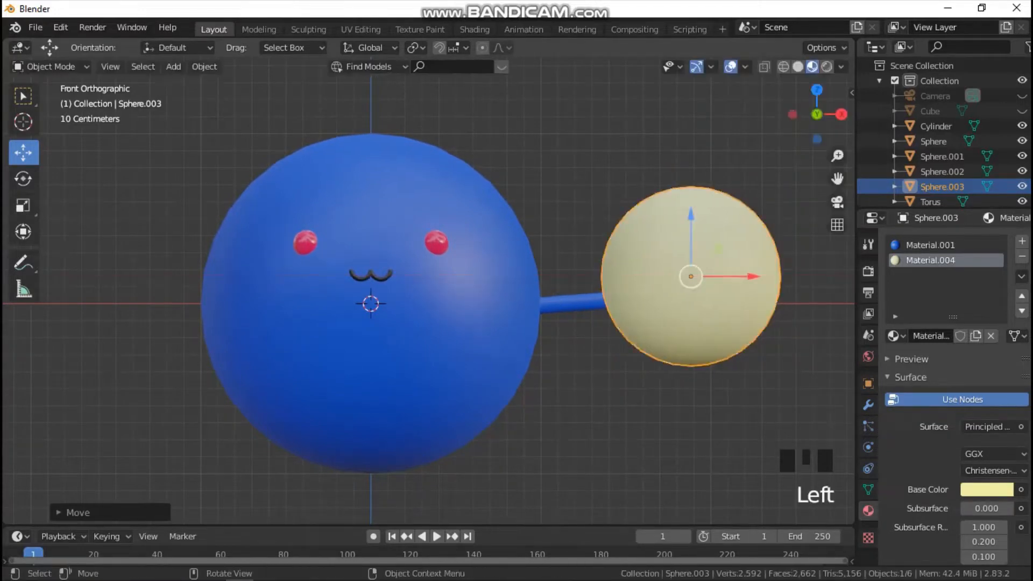
Duplicate the blue arm cylinder and move the copy just below the yellow sphere.
left_click(579, 303)
key("shift+d")
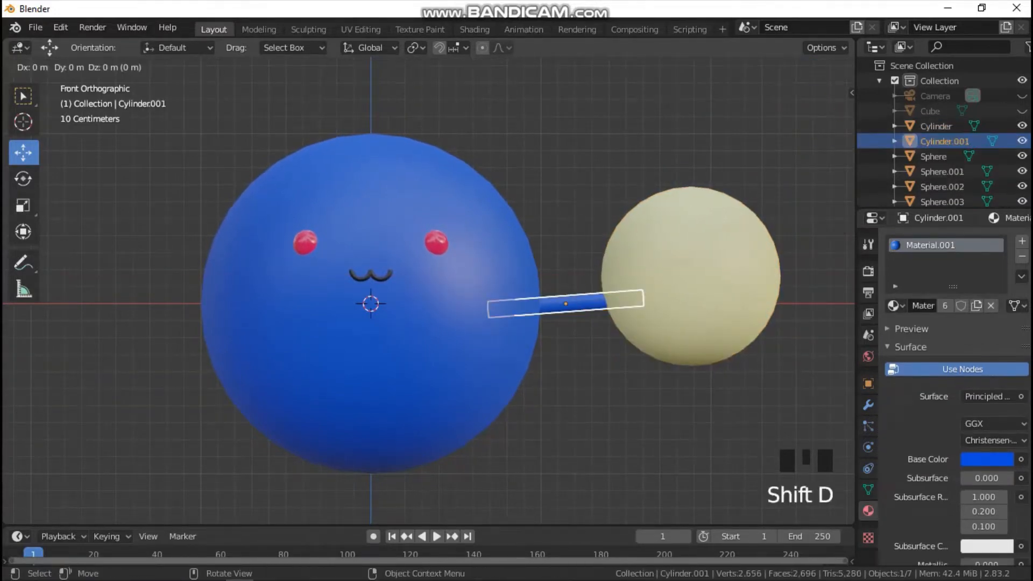
left_click(692, 303)
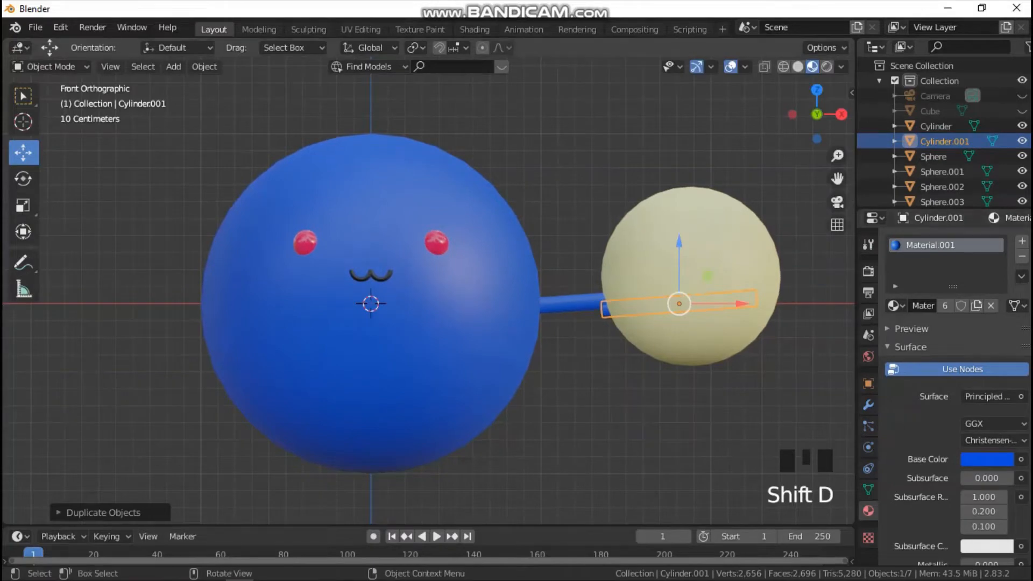
left_click_drag(679, 248, 679, 340)
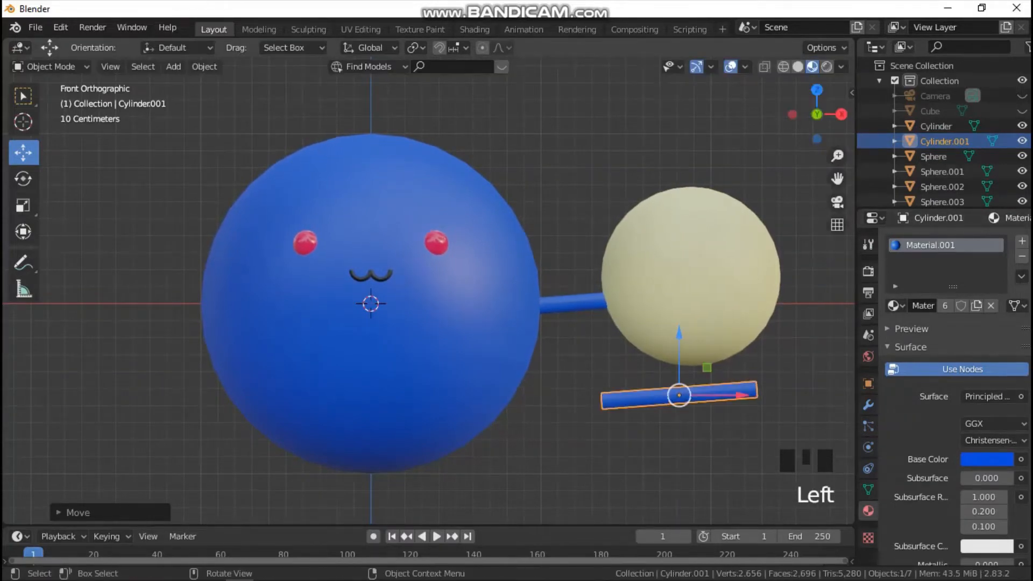
Create a second material with a pure red base color on the duplicated cylinder and assign it to the whole mesh.
key("Tab")
left_click(1023, 242)
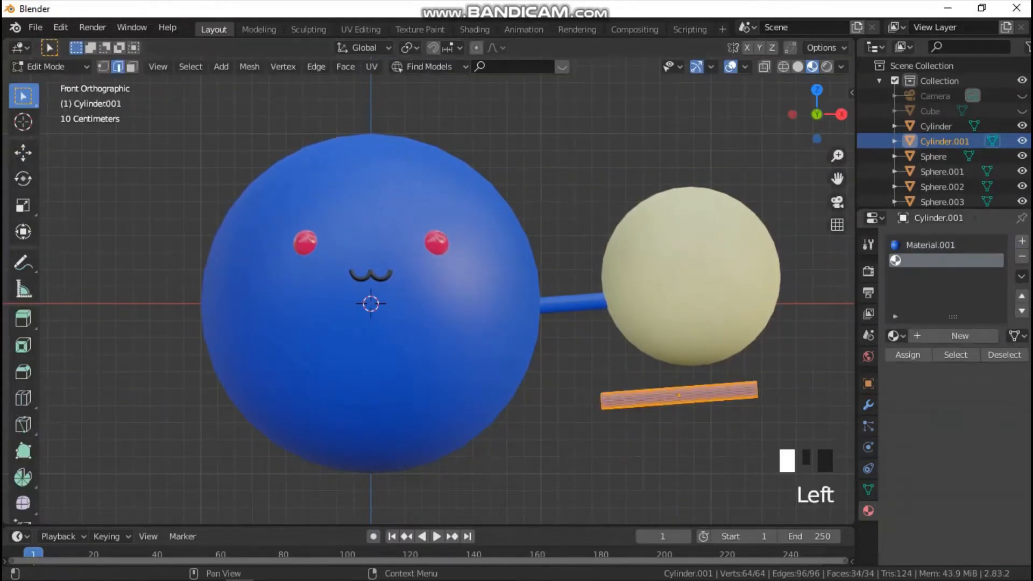
left_click(955, 336)
left_click(987, 508)
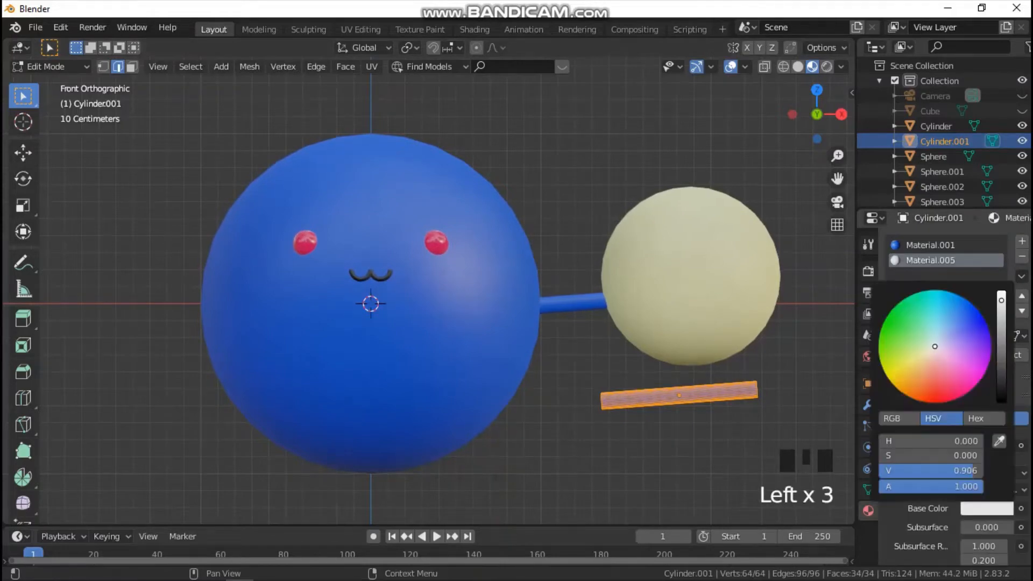
left_click_drag(935, 347, 934, 403)
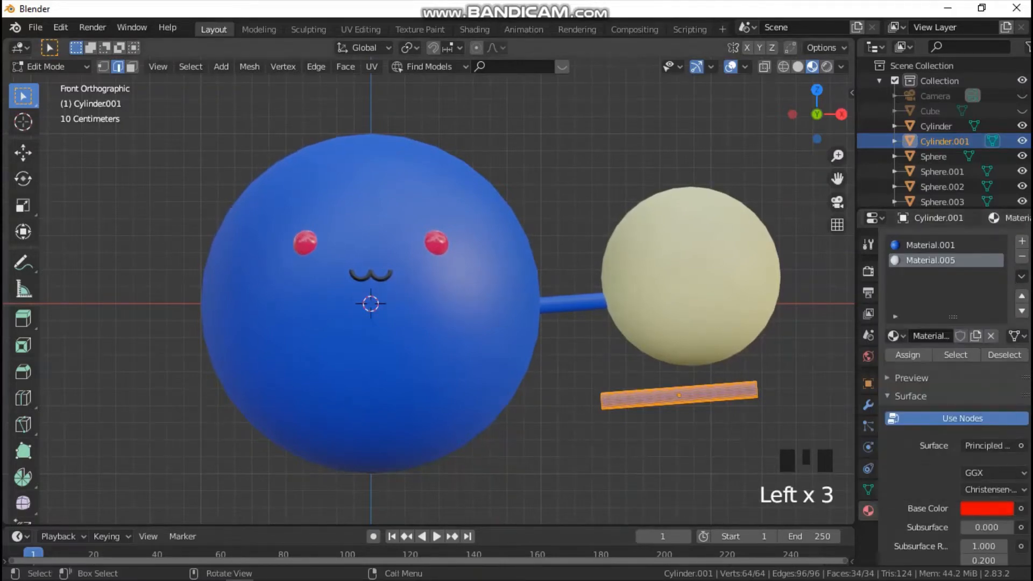
left_click(908, 355)
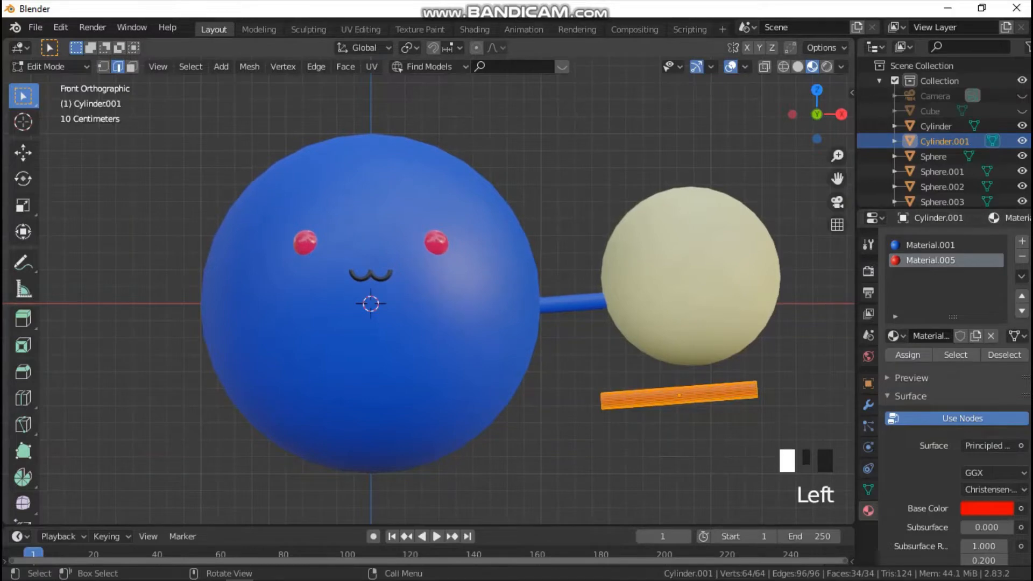
key("Tab")
Rotate the red cylinder upright, then place it, scaled down, at the top of the yellow sphere.
key("r")
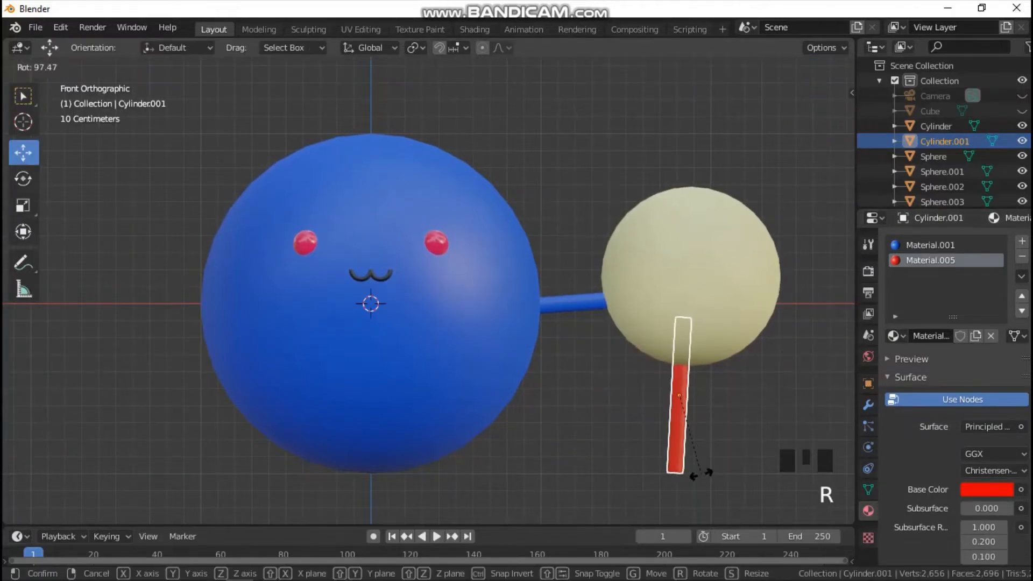
left_click(705, 471)
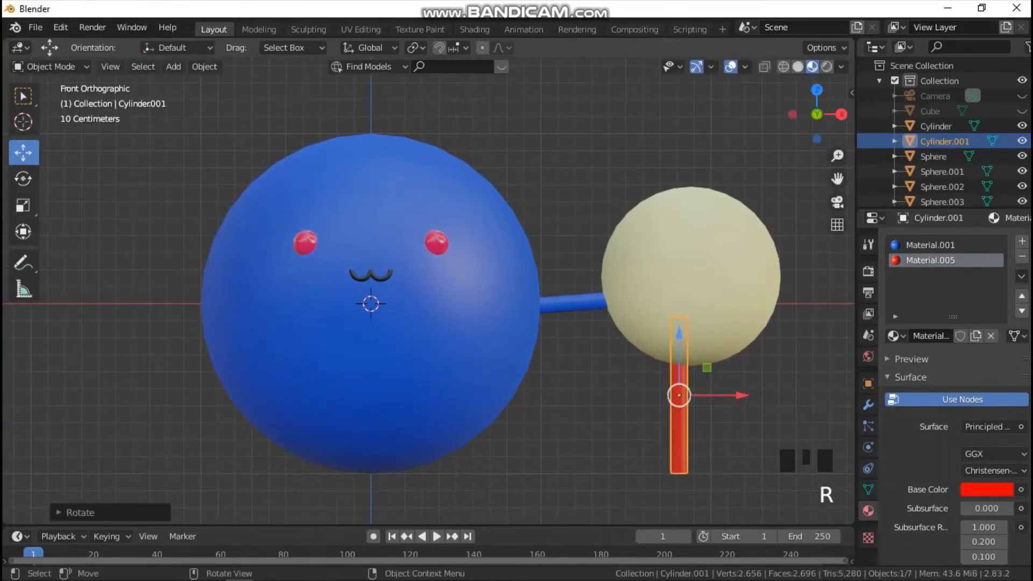
key("s")
left_click(691, 439)
left_click_drag(679, 337, 679, 122)
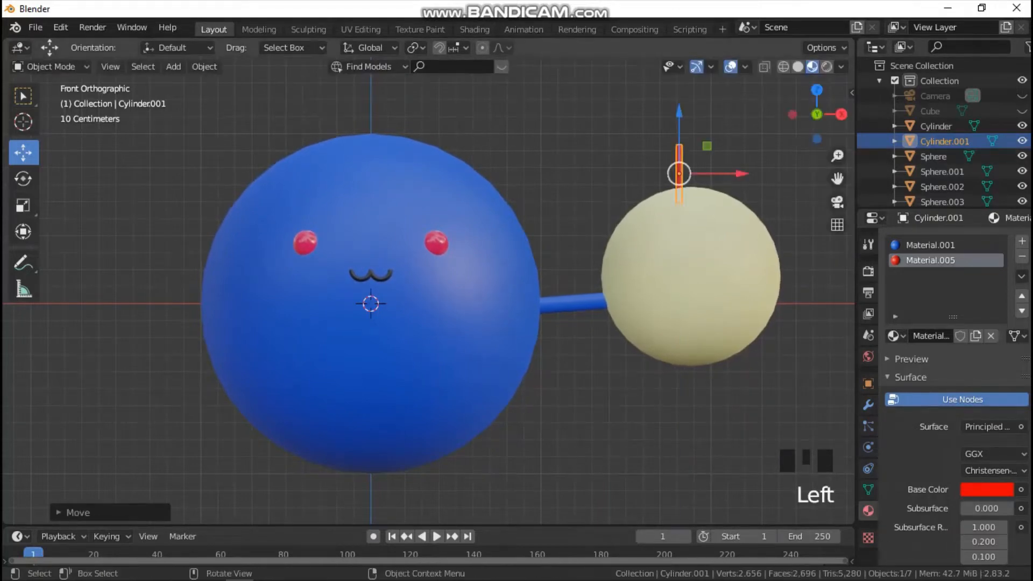
Scale the red cylinder down to about 0.6 and lower it so its base sinks into the yellow sphere's top.
left_click_drag(837, 178, 816, 225)
scroll(837, 178, "up", 1)
left_click_drag(837, 178, 710, 236)
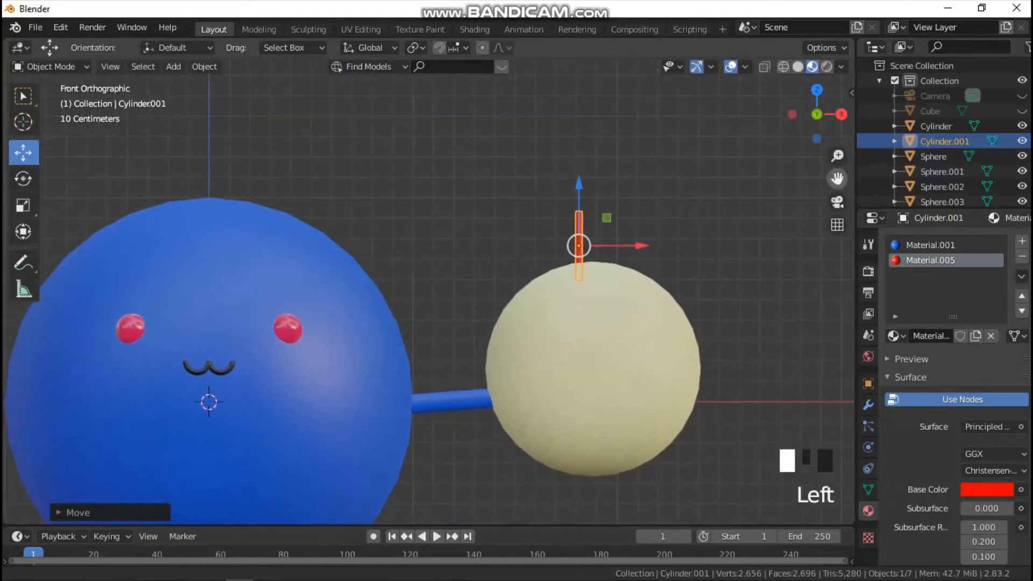
scroll(837, 178, "up", 2)
key("s")
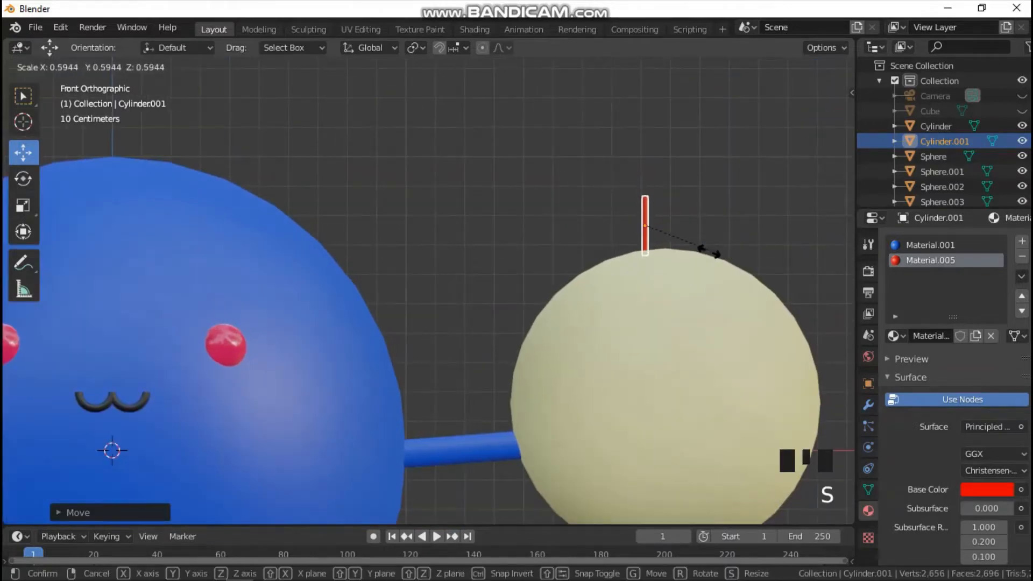
left_click(705, 250)
left_click_drag(645, 164, 645, 183)
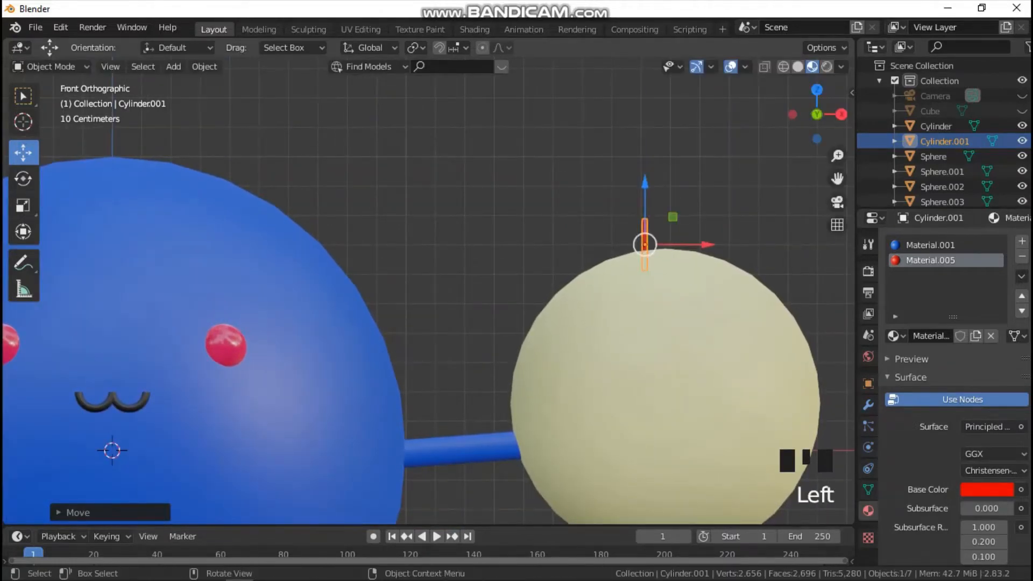
Enlarge the red cylinder and thicken it by about 1.8 along X and about 1.6 along Y.
key("s")
left_click(49, 203)
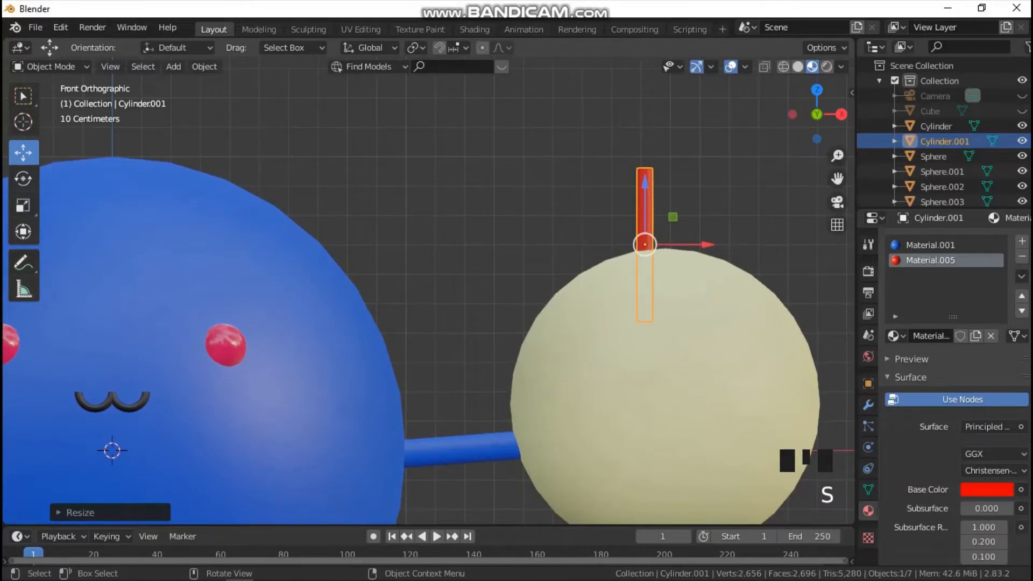
key("s")
key("x")
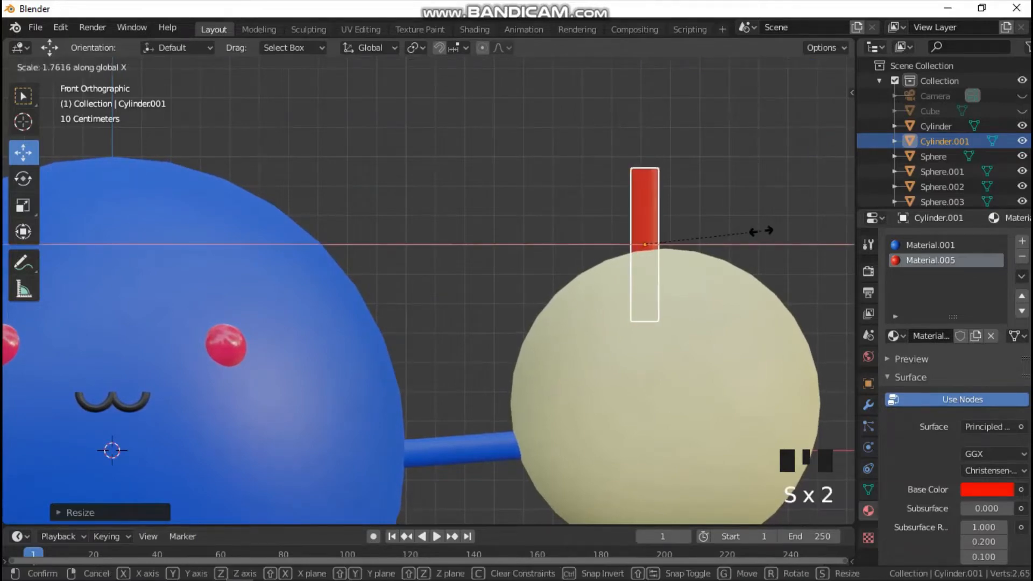
left_click(762, 231)
middle_click_drag(761, 231, 767, 267)
key("s")
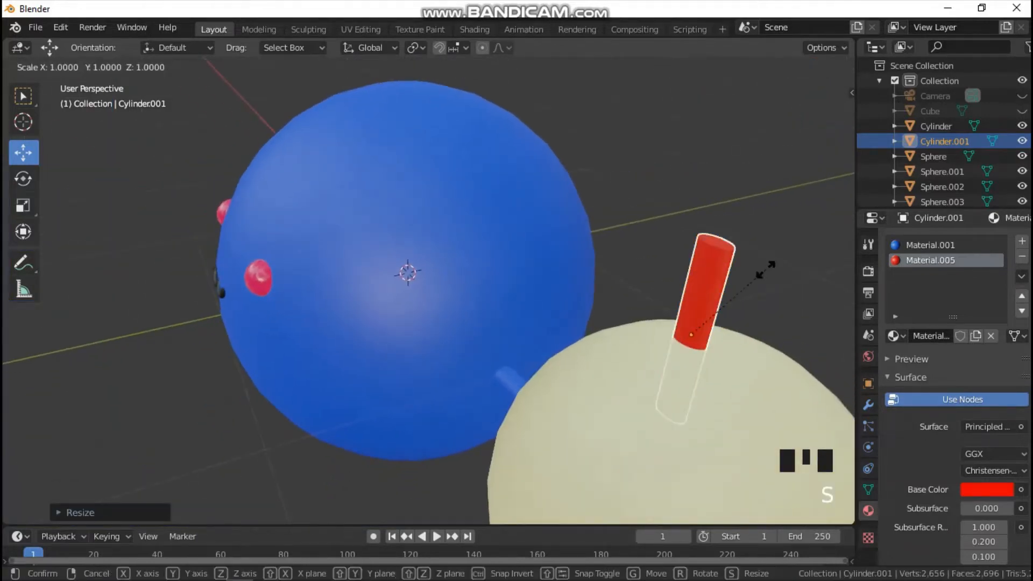
key("y")
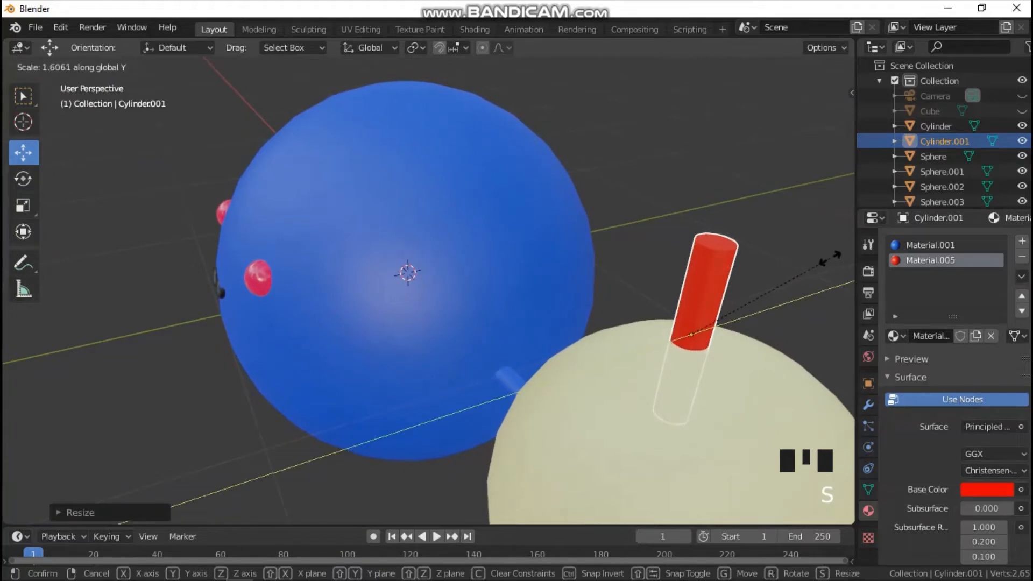
left_click(830, 259)
Shrink the thickened red cylinder to a short stub and raise it about 0.02 m on the yellow sphere's top.
key("grave")
left_click(727, 205)
key("s")
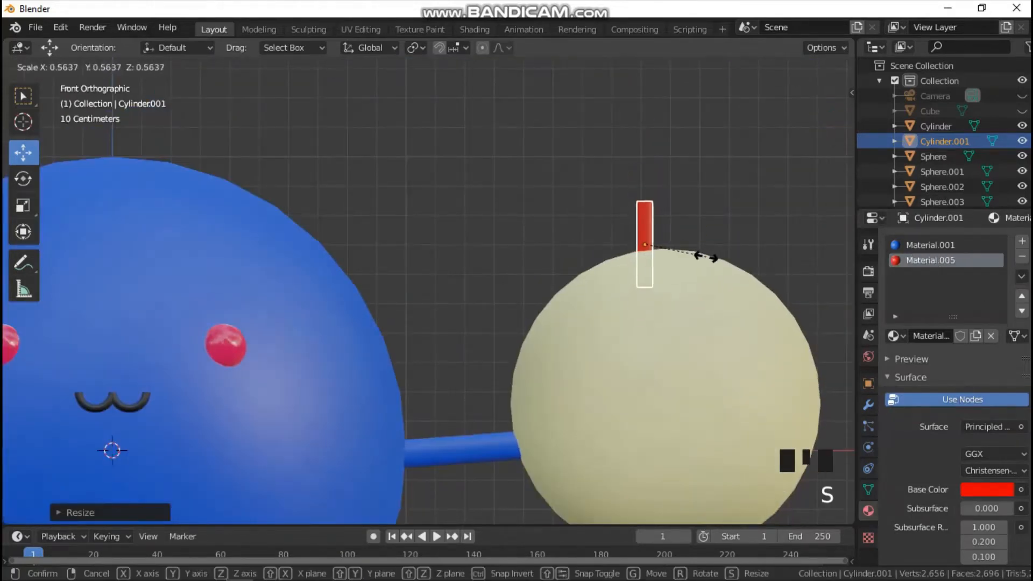
left_click(695, 258)
left_click_drag(646, 183, 645, 178)
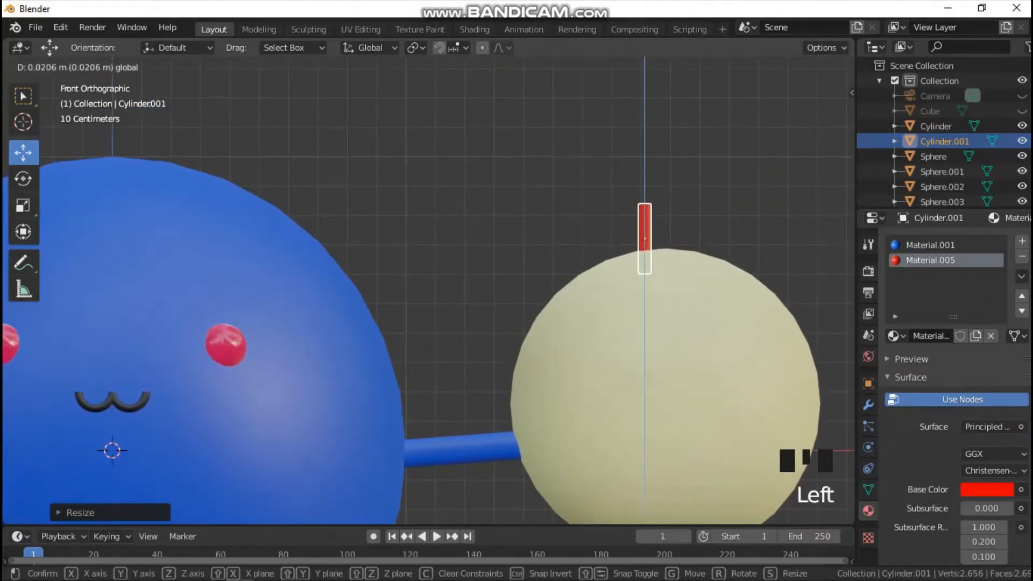
key("s")
key("Return")
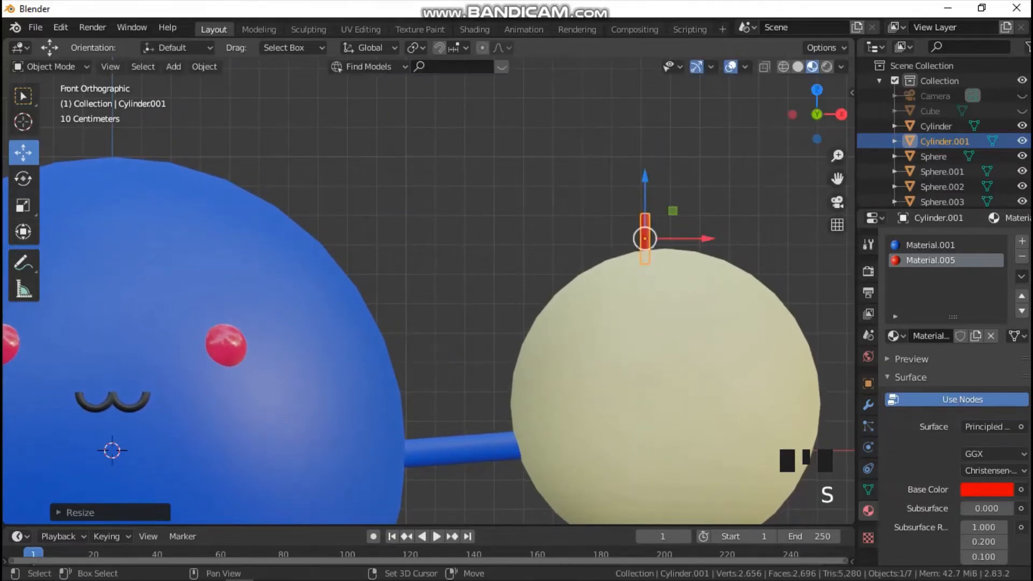
Duplicate the red stub along X to sit close beside the original and join both into one object.
key("shift+d")
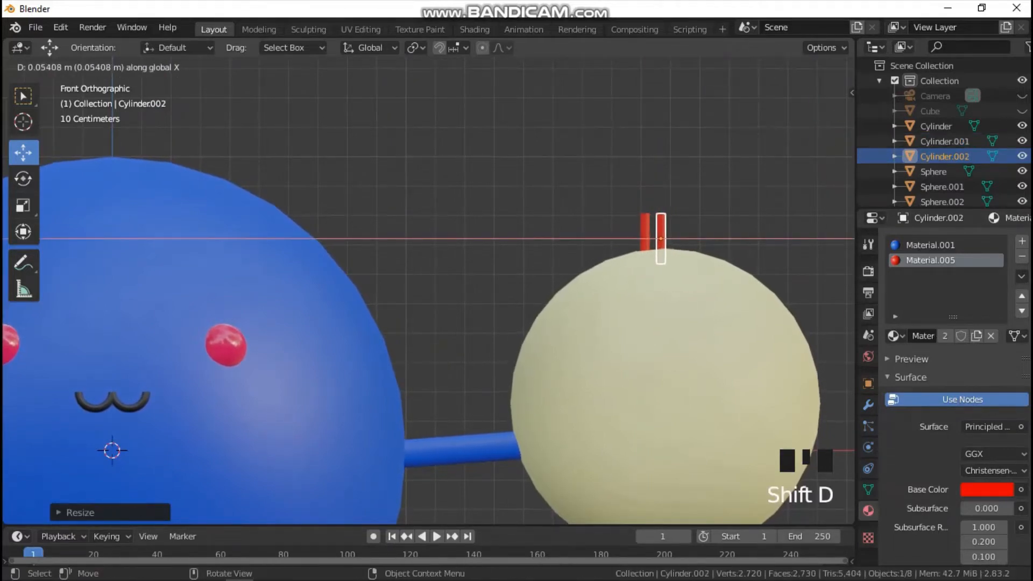
left_click(661, 238)
left_click(646, 238, "shift")
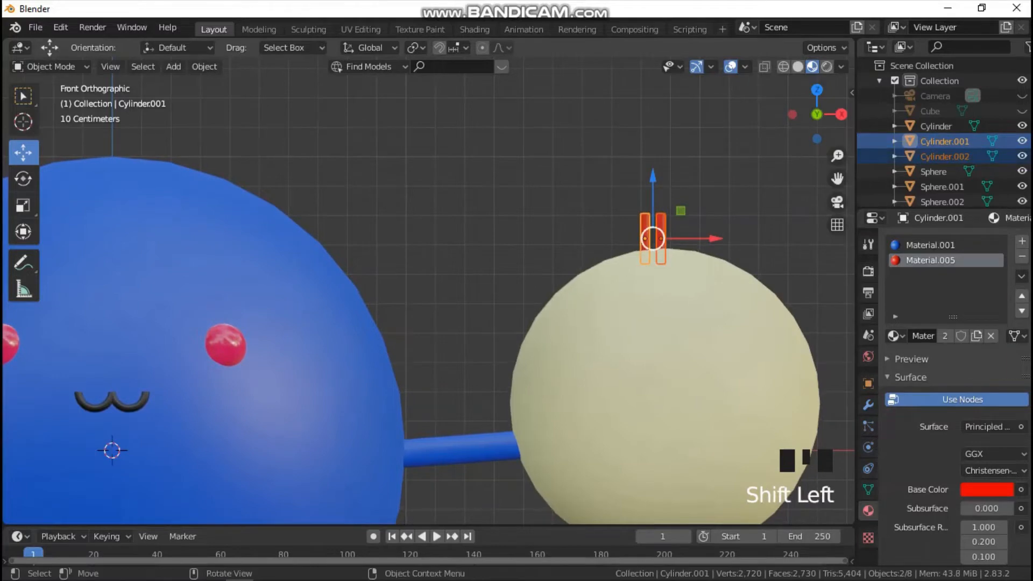
key("ctrl+j")
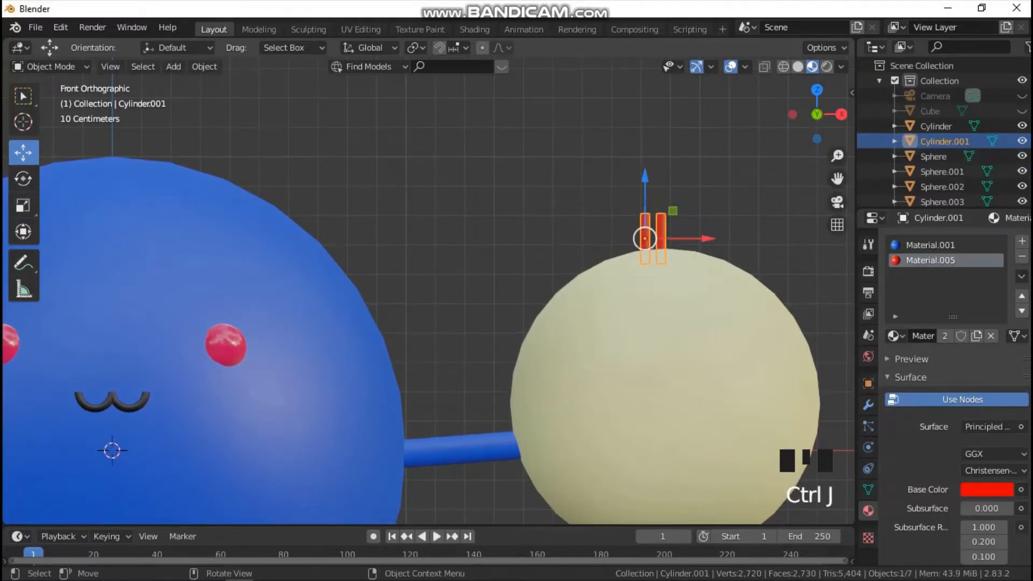
left_click(691, 215)
left_click(661, 232)
Duplicate the pair of red stubs and place the copy, tilted outward, on the yellow sphere's upper side away from the blue sphere.
scroll(661, 232, "down", 2)
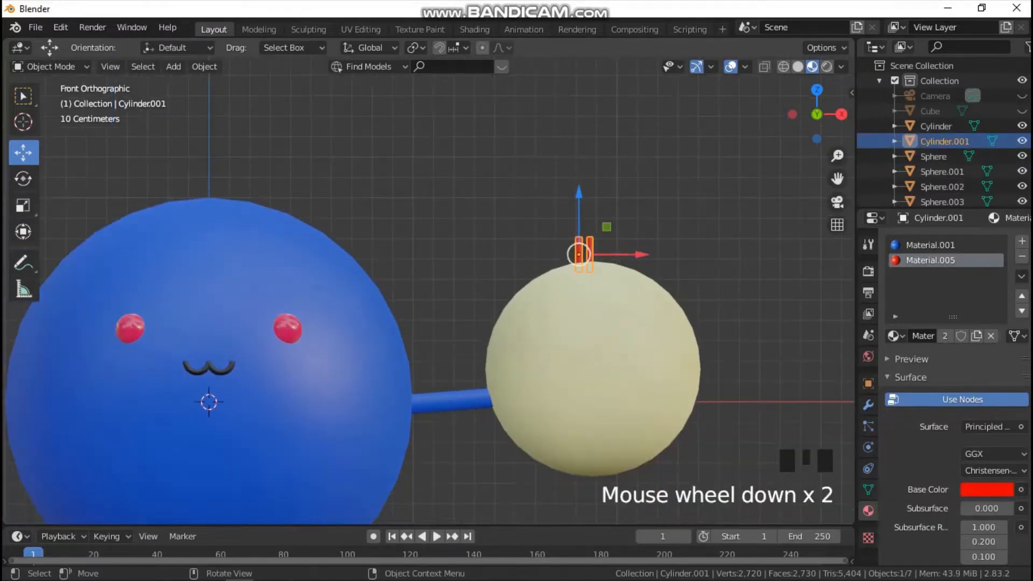
key("shift+d")
left_click(753, 232)
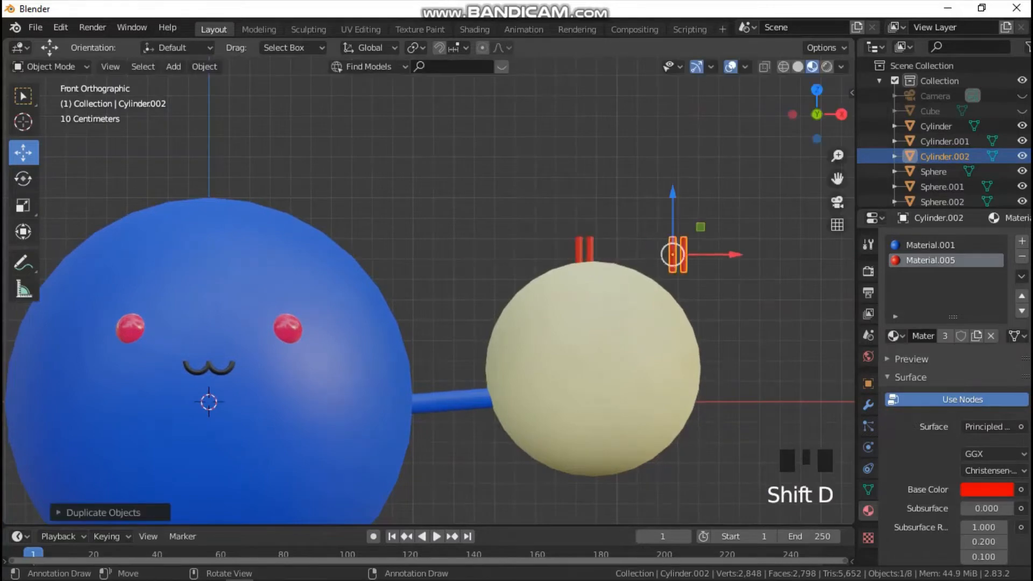
key("r")
left_click(786, 351)
left_click_drag(673, 216, 675, 264)
From the top view, rotate the outer pair of stubs diagonally outward and move it toward the front of the yellow sphere.
key("grave")
left_click(673, 180)
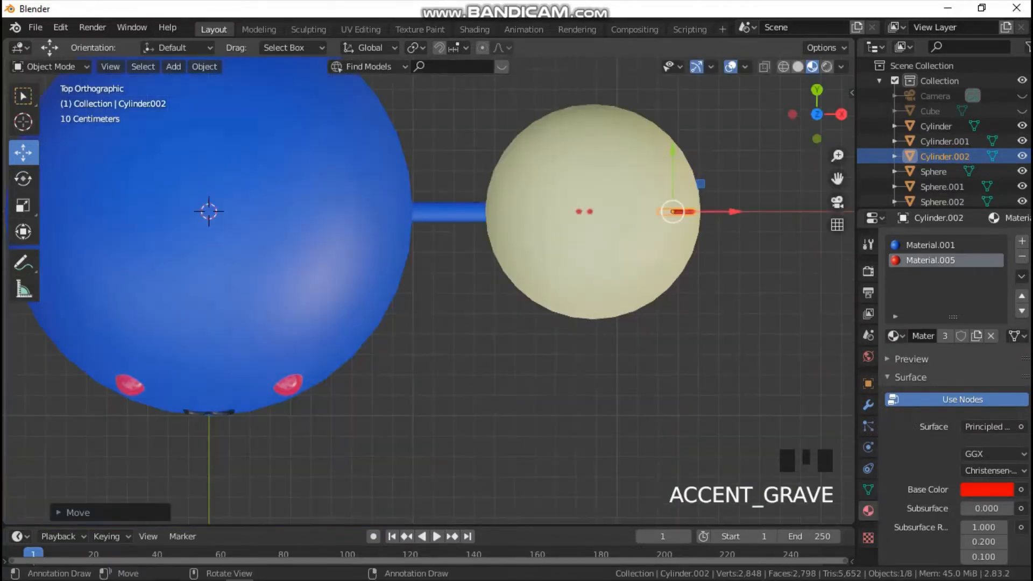
key("r")
left_click(740, 259)
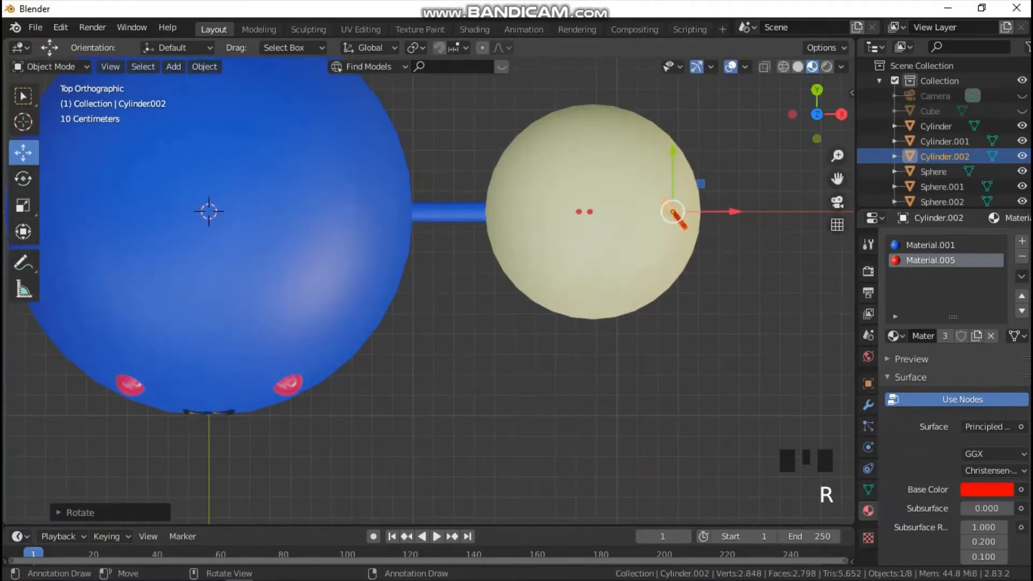
left_click_drag(673, 154, 673, 197)
Duplicate the outer pair of stubs along X to the yellow sphere's side facing the blue sphere.
key("grave")
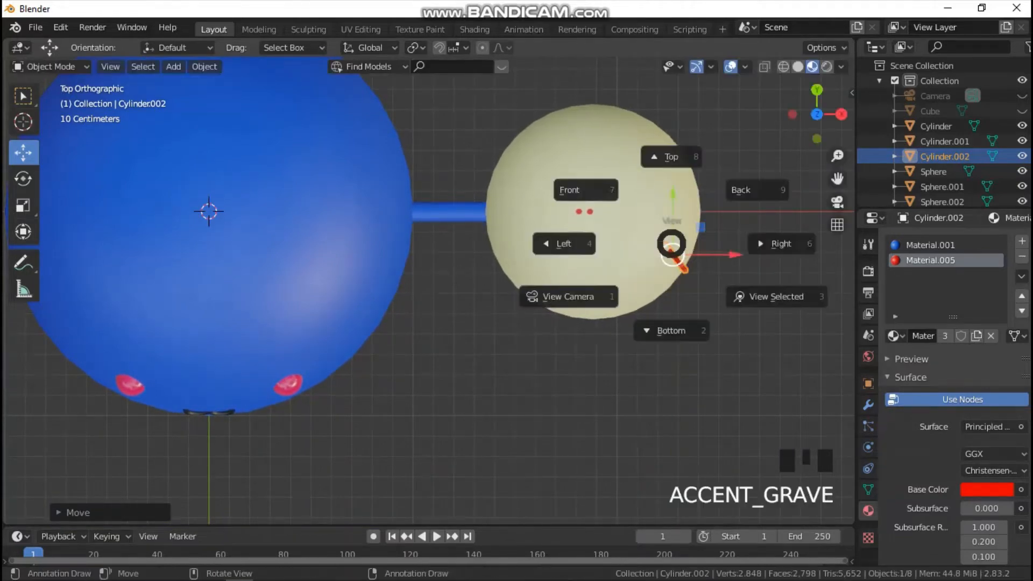
left_click(584, 190)
key("shift+d")
key("x")
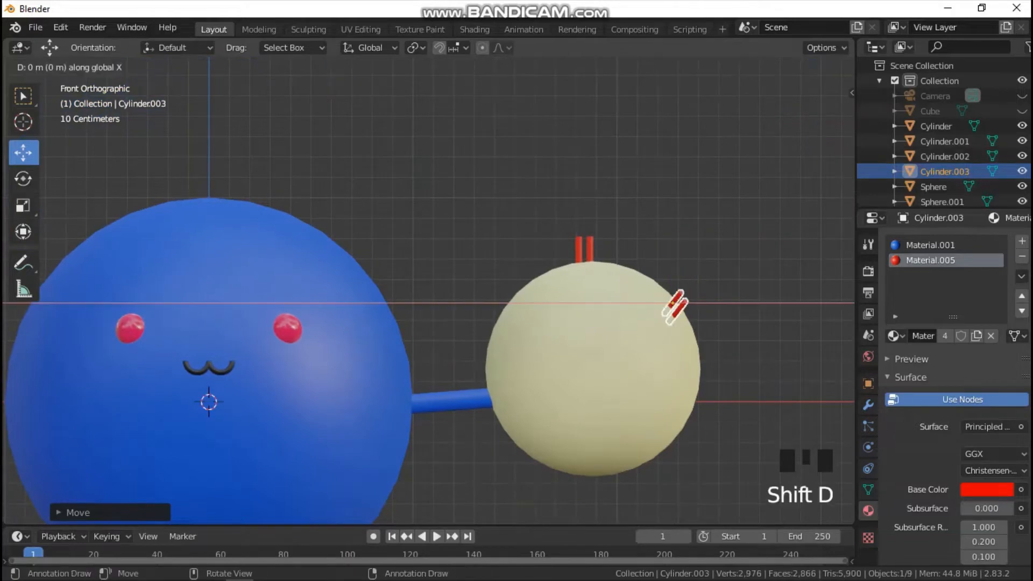
left_click(549, 367)
From the top view, rotate the new pair of stubs about 90° so it points outward toward the blue sphere.
key("grave")
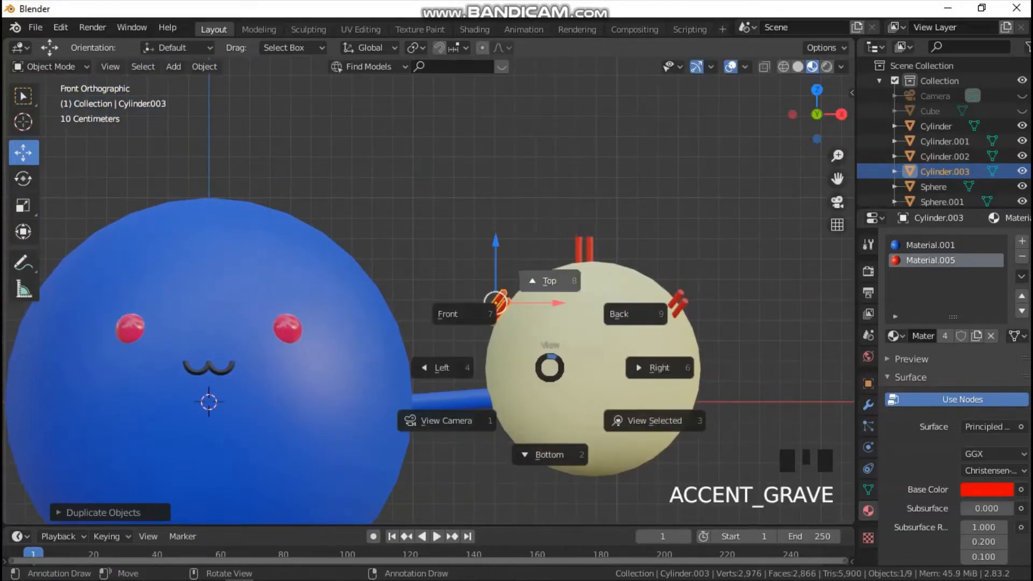
left_click(550, 281)
key("r")
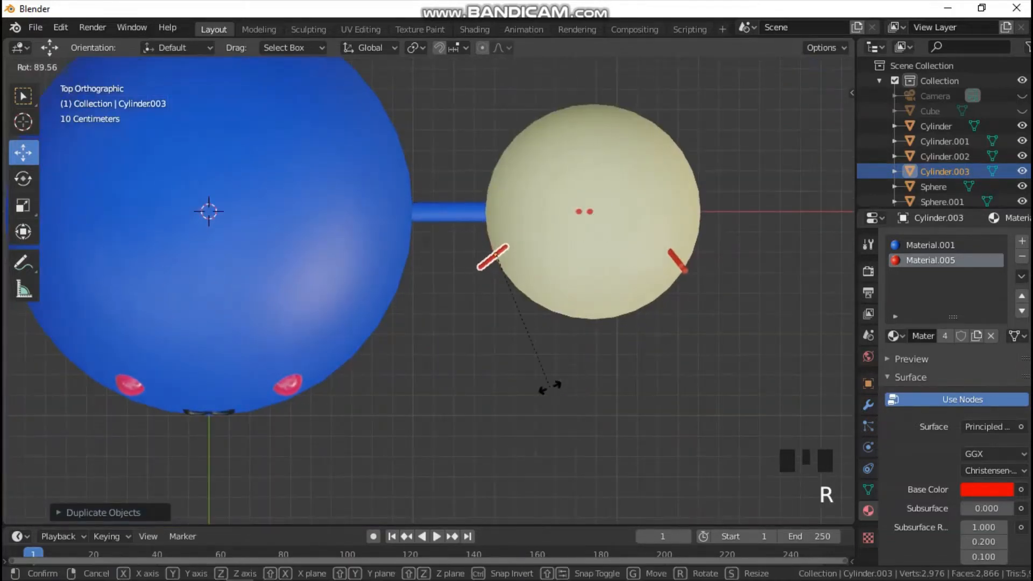
left_click(549, 386)
Lower the pair of stubs facing the blue sphere and rotate it about -35° in the front view to be nearly horizontal.
key("grave")
left_click(461, 335)
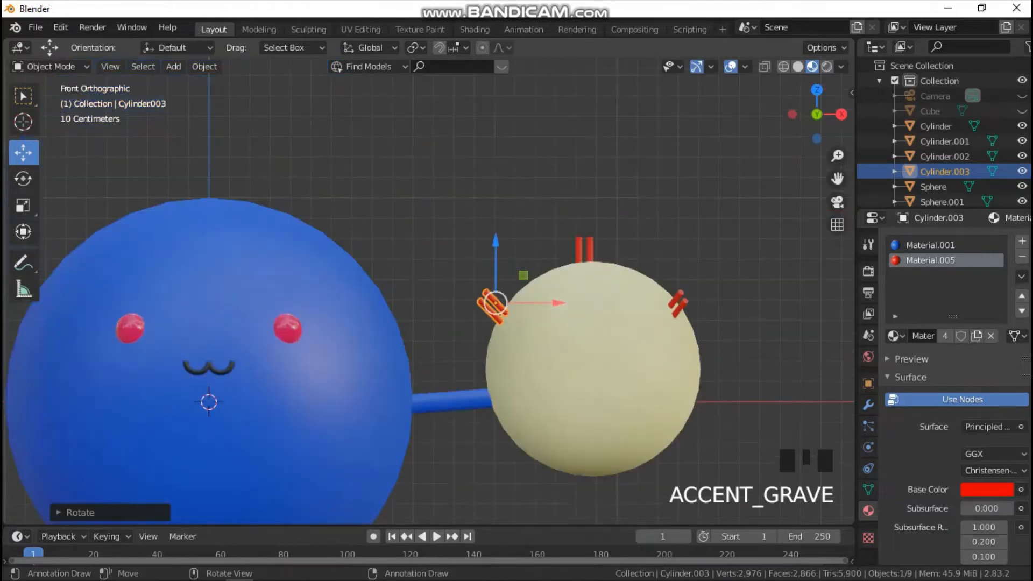
left_click_drag(495, 304, 496, 358)
key("r")
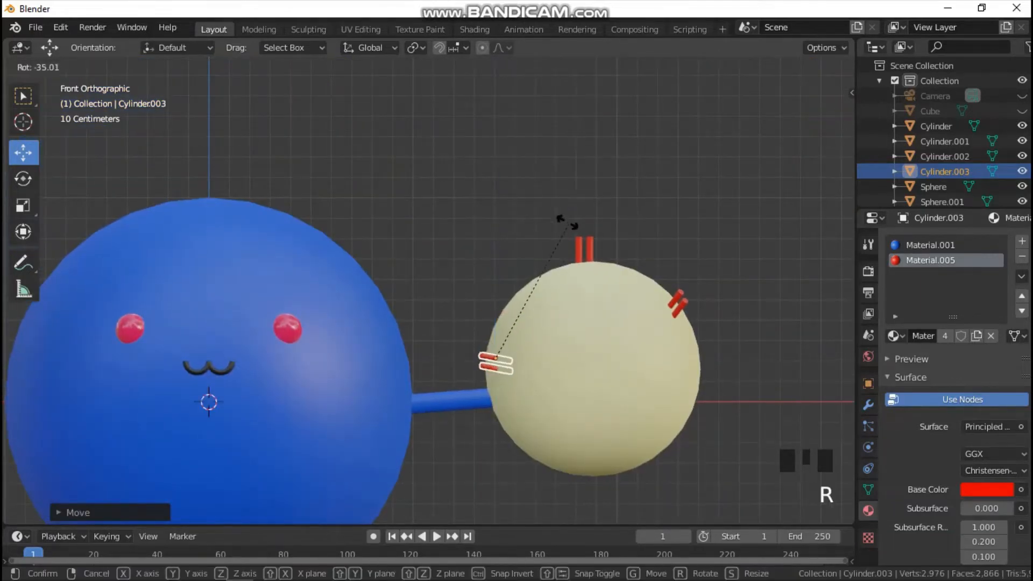
left_click(553, 208)
Duplicate the nearly horizontal pair to the yellow sphere's middle along X, then turn and move the copy to protrude from its front.
key("shift+d")
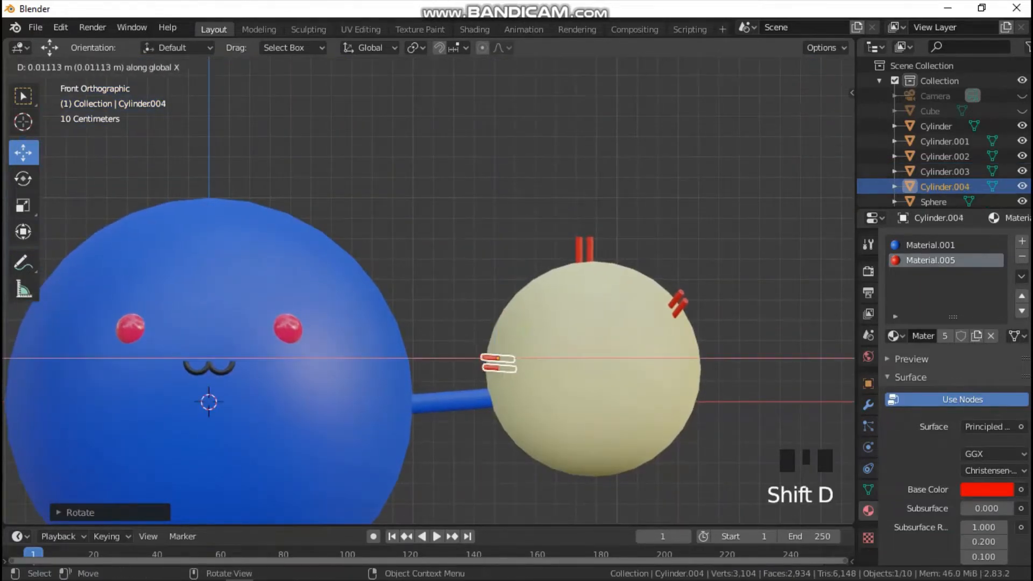
left_click(668, 356)
key("grave")
left_click(670, 272)
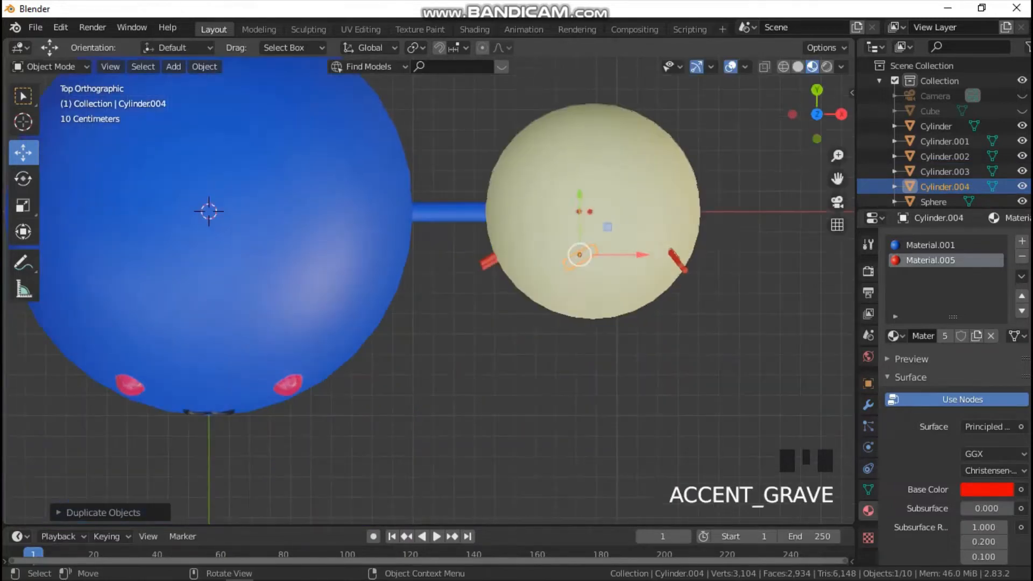
key("r")
left_click(657, 191)
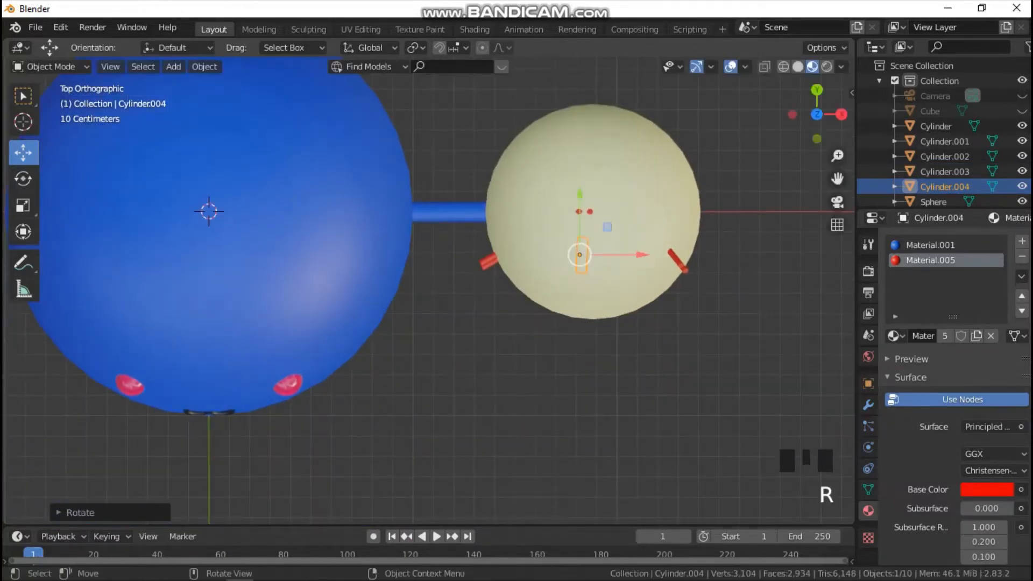
left_click_drag(579, 199, 579, 267)
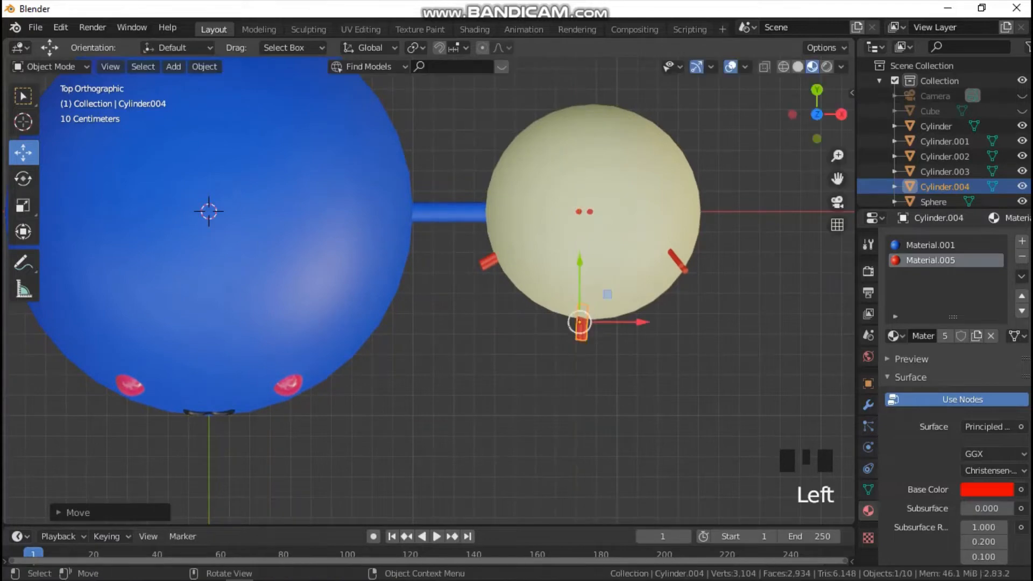
Duplicate the front pair of stubs and move the copy to the yellow sphere's outer rear side.
key("shift+d")
key("x")
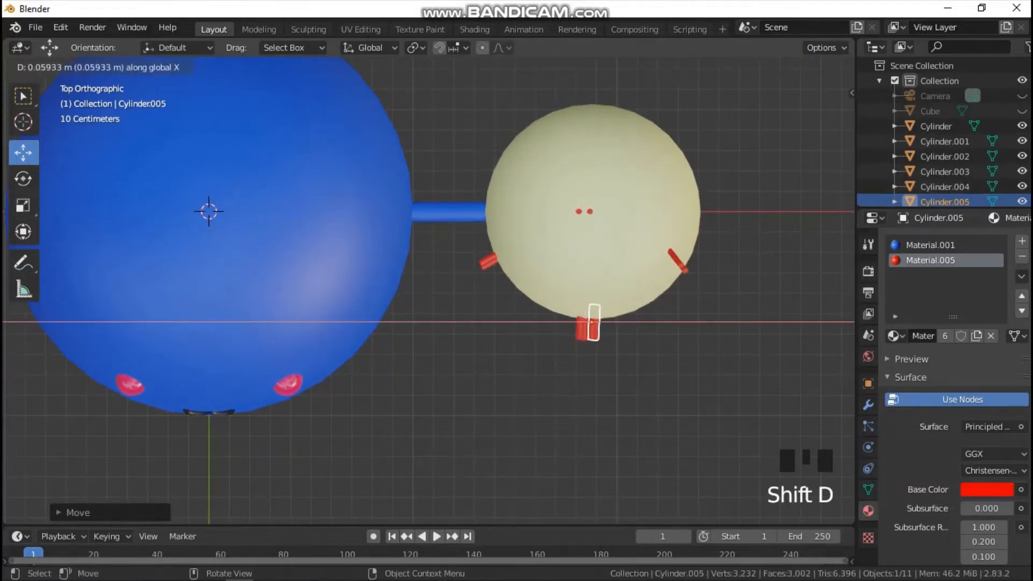
key("Return")
left_click_drag(592, 280, 592, 131)
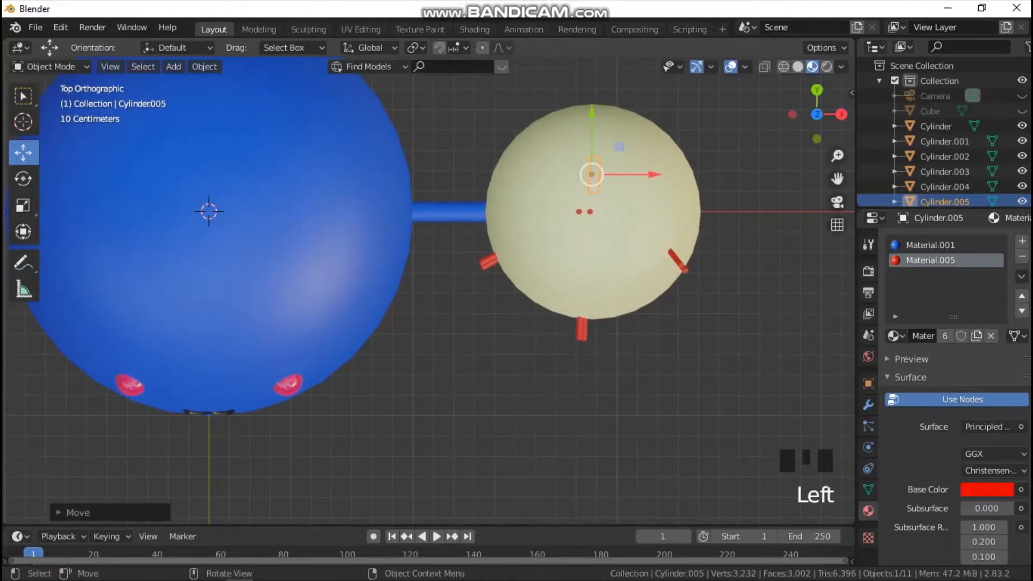
left_click_drag(635, 173, 721, 174)
left_click_drag(676, 121, 676, 101)
From the right view, lower the rear pair of stubs on the yellow sphere and tilt it diagonally to point outward and downward.
key("grave")
left_click(798, 124)
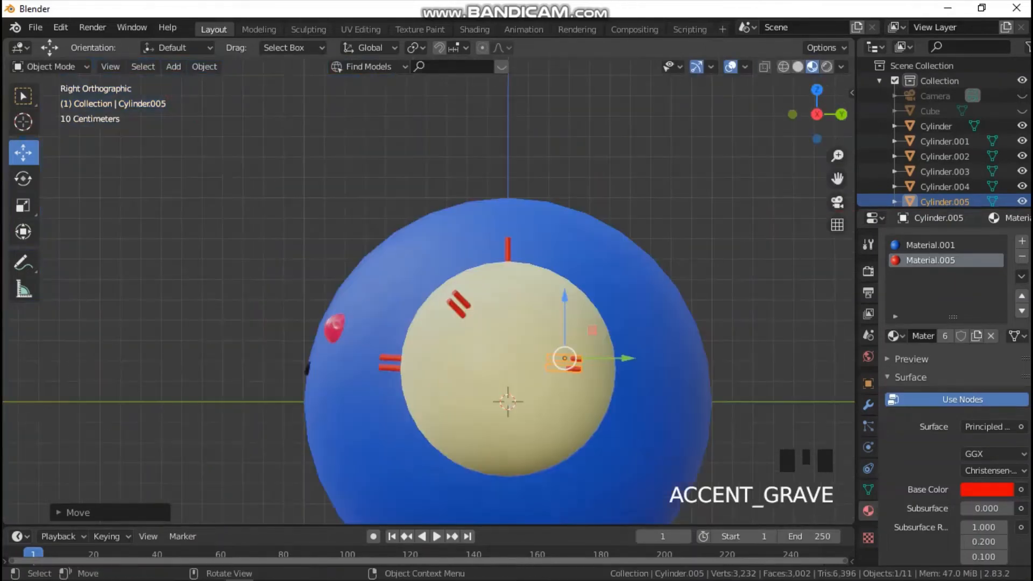
scroll(798, 124, "down", 2)
left_click_drag(542, 347, 539, 405)
key("r")
left_click(618, 390)
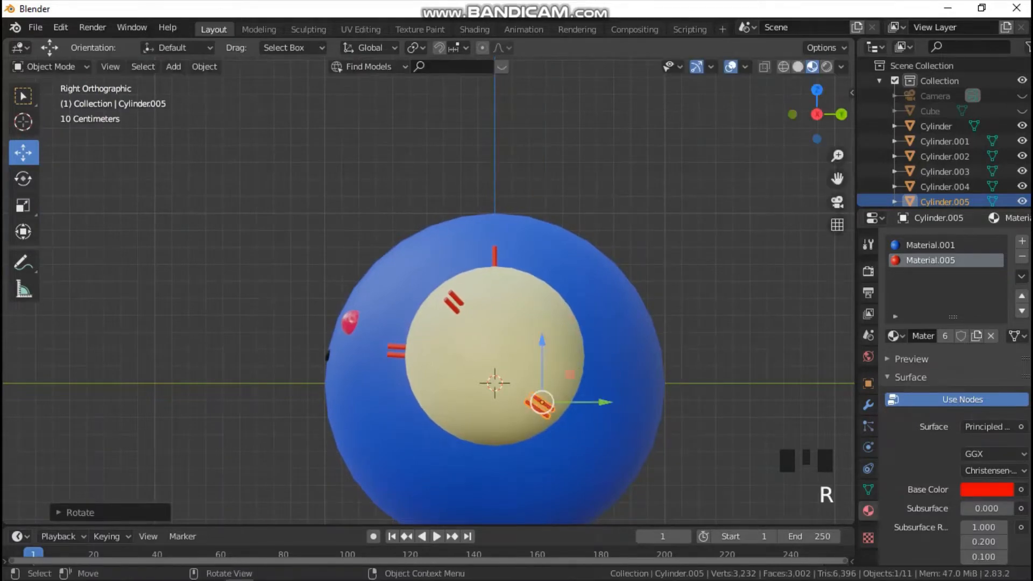
Tilt the lower rear pair of stubs outward in the back view, then reposition it against the yellow sphere from the front view.
key("grave")
left_click(692, 337)
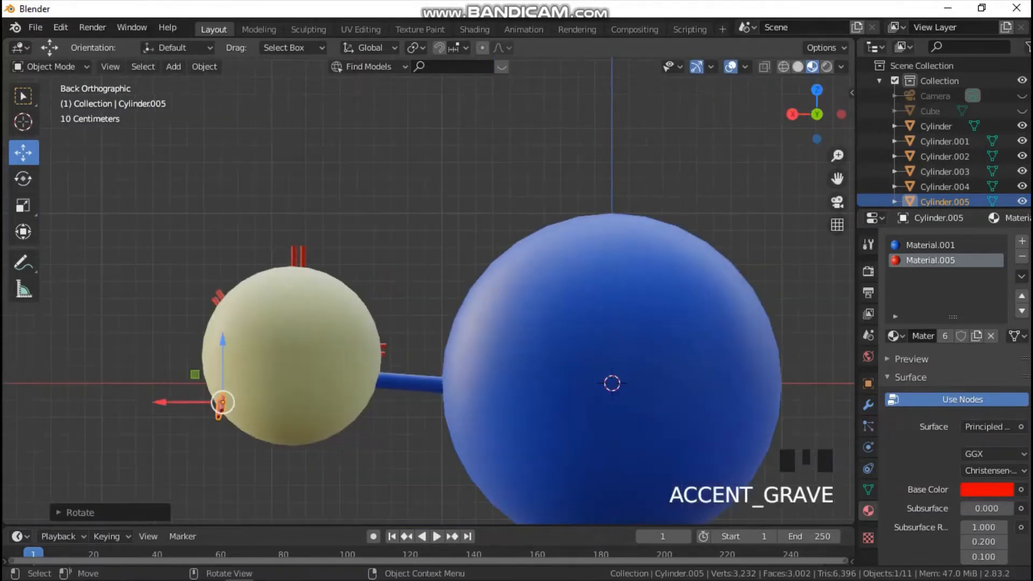
key("r")
left_click(368, 385)
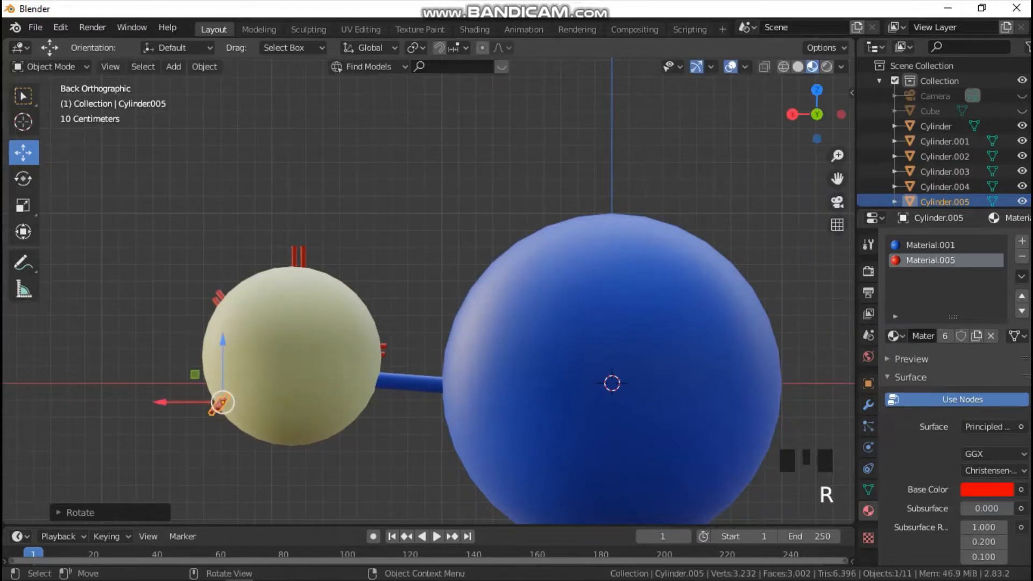
key("grave")
left_click(271, 350)
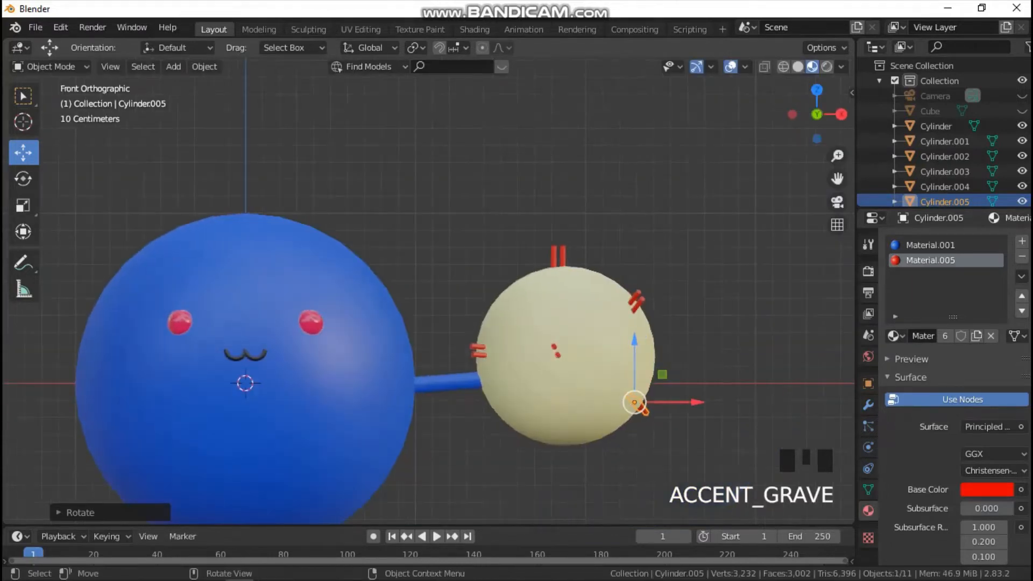
left_click_drag(697, 402, 627, 414)
From the right view, nudge the lower rear pair of stubs toward the yellow sphere and adjust its tilt.
key("grave")
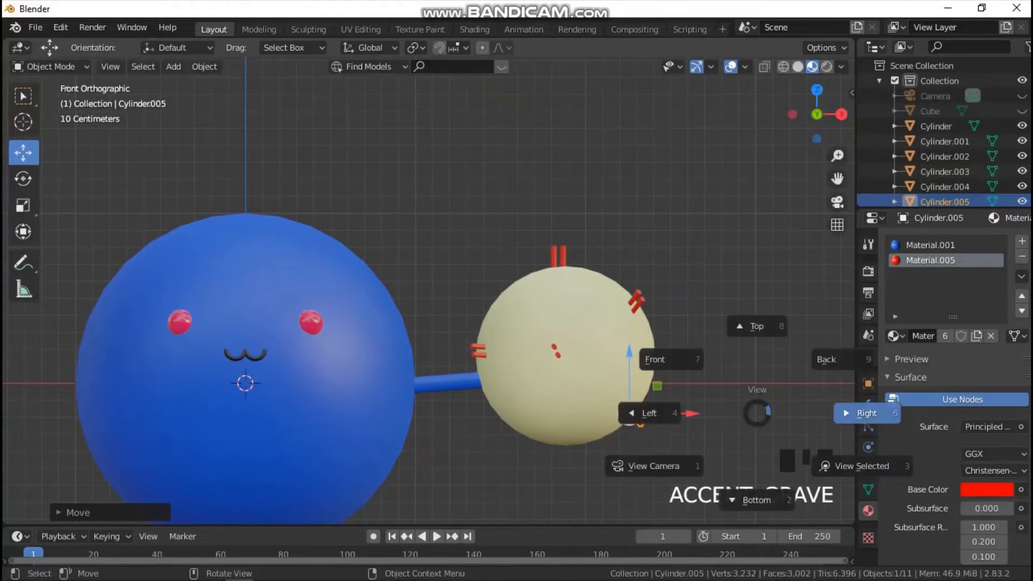
left_click(864, 414)
left_click_drag(542, 413, 539, 413)
key("r")
middle_click_drag(539, 413, 681, 380)
scroll(681, 379, "up", 2)
From the bottom view, shift the lower rear pair of stubs slightly along Y and rotate it about -5°.
key("grave")
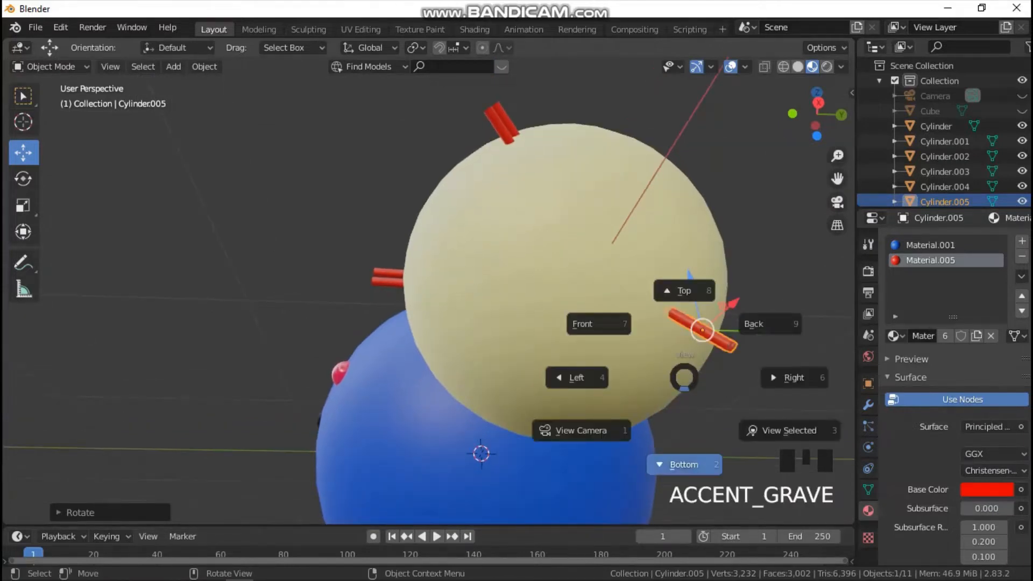
left_click(683, 464)
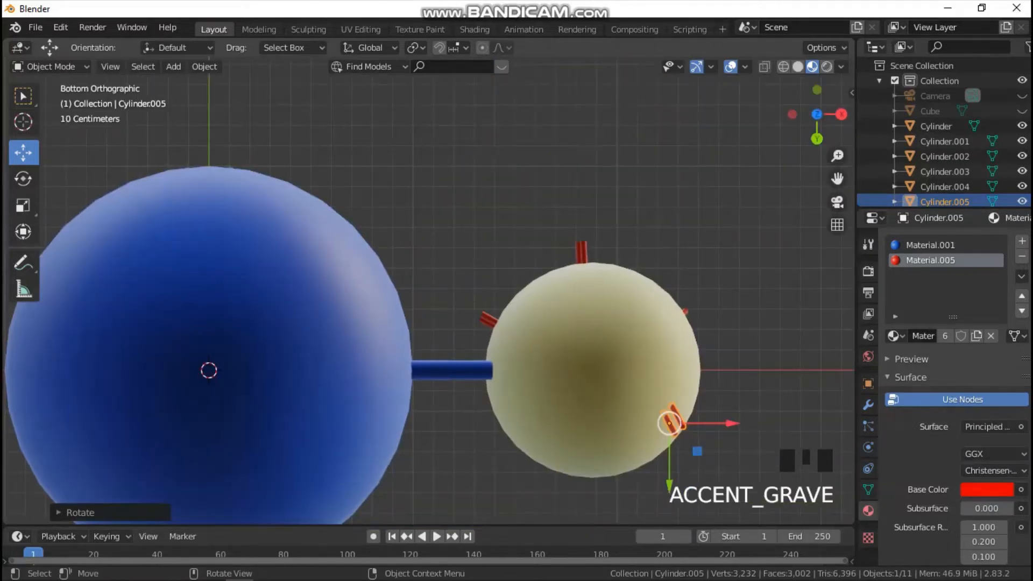
left_click_drag(669, 423, 669, 420)
key("r")
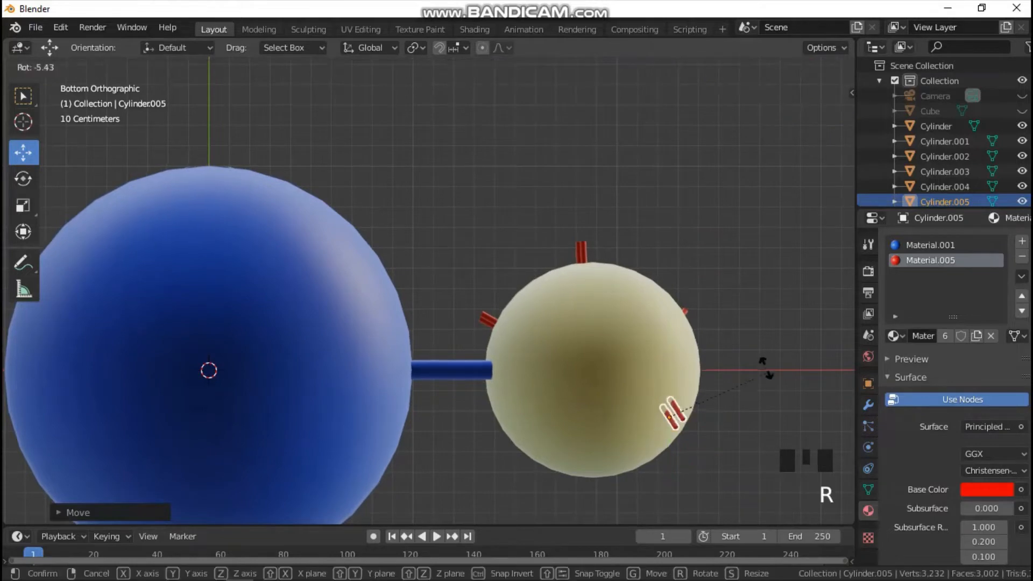
left_click(766, 357)
In the front view, duplicate the lower pair of stubs along X to the yellow sphere's side facing the blue sphere.
key("grave")
left_click(673, 304)
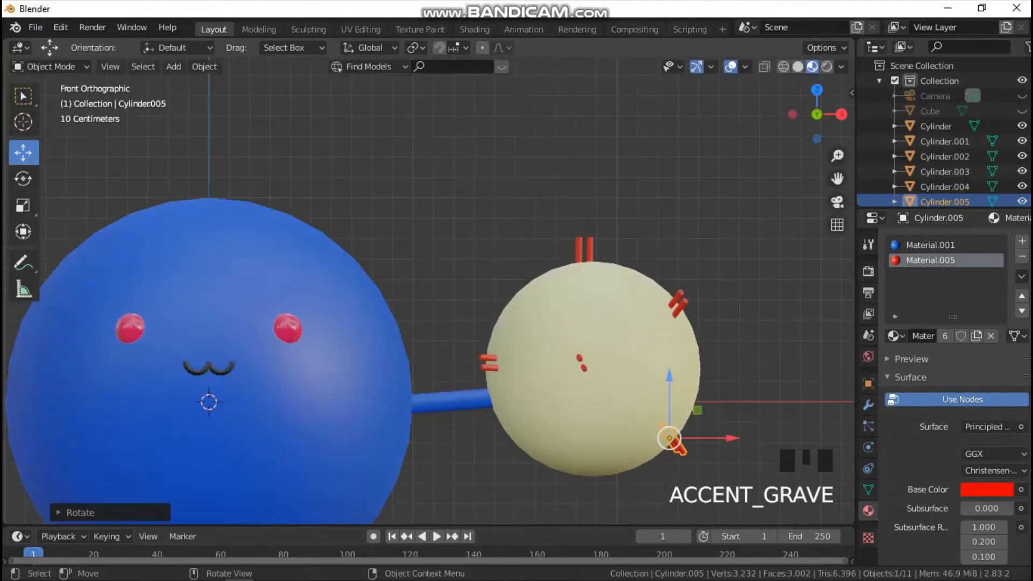
scroll(429, 291, "down", 2)
key("shift+d")
key("x")
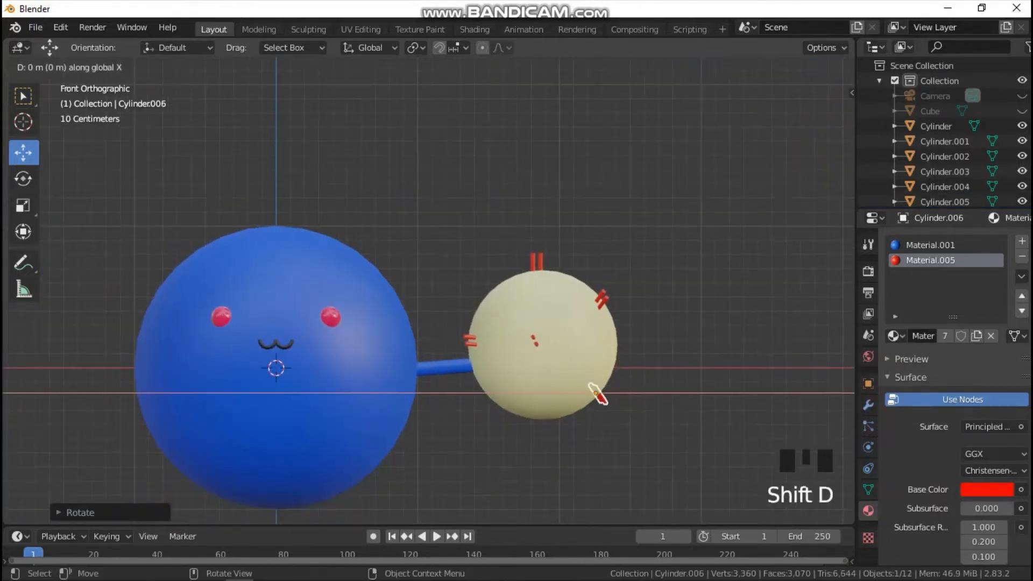
left_click(548, 305)
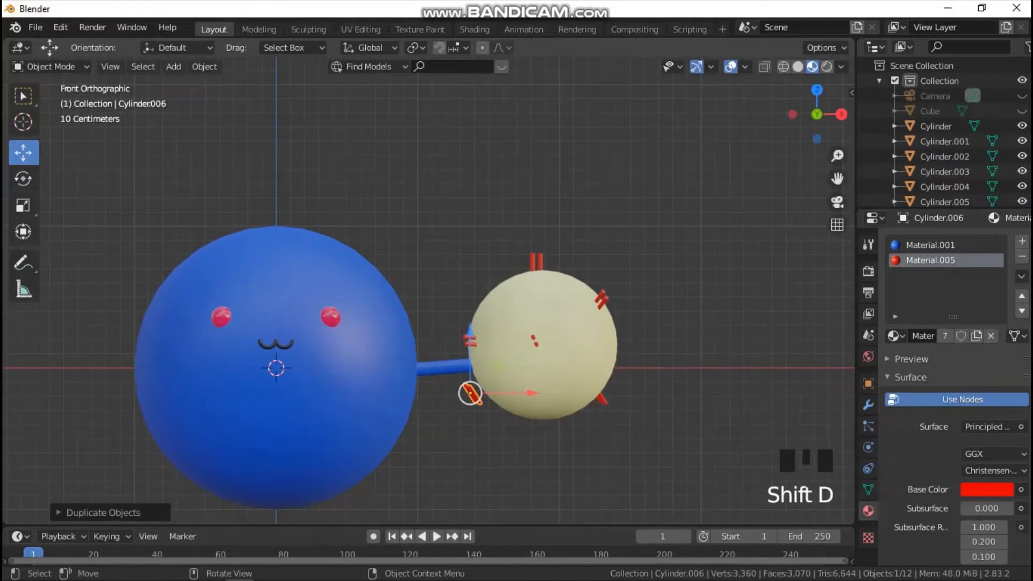
Rotate the copied pair about -57°, shift it along X into the yellow sphere and tilt it to point slightly downward.
left_click(603, 231)
left_click(509, 269)
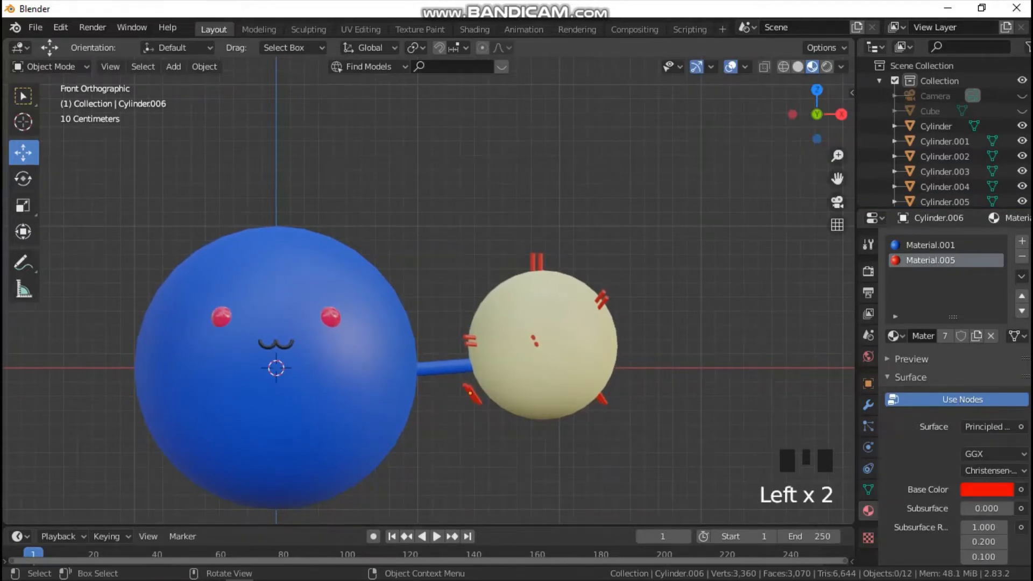
scroll(429, 290, "up", 1)
left_click(480, 414)
key("r")
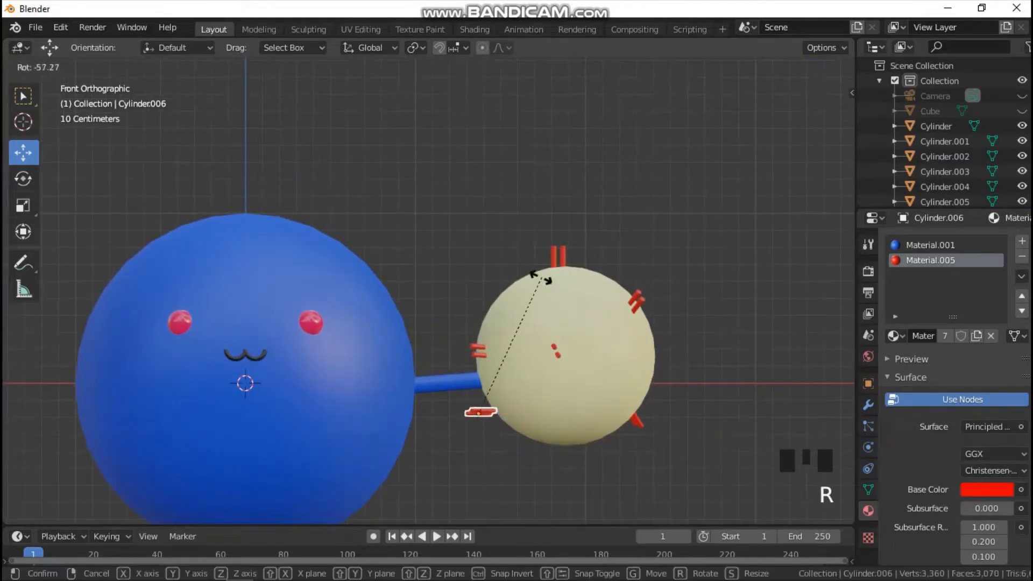
left_click(540, 276)
mouse_move(538, 414)
left_mouse_down()
mouse_move(581, 414)
mouse_move(551, 414)
left_mouse_up()
key("r")
left_click(613, 351)
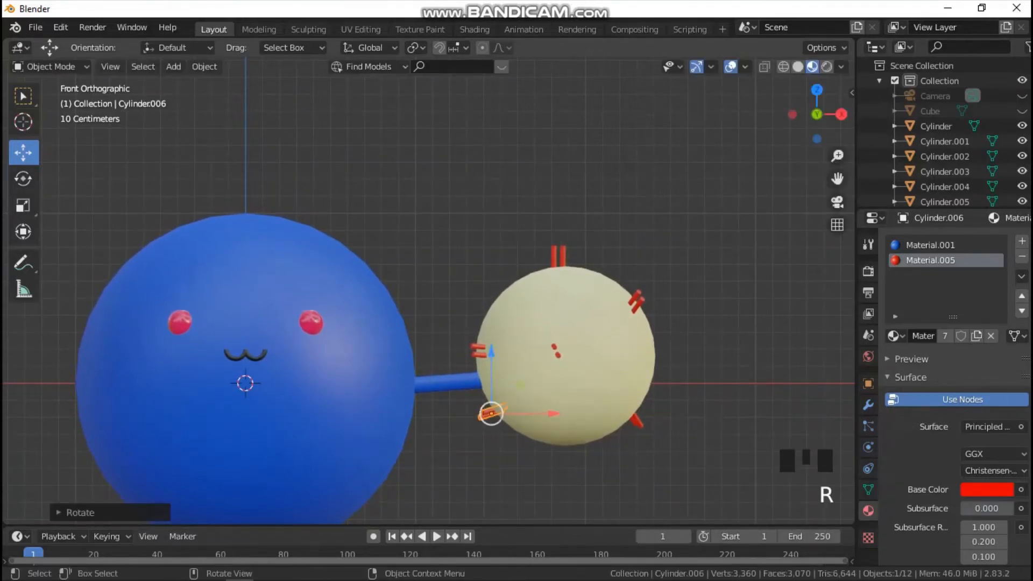
Join the blue arm, the yellow sphere and all its red stubs into one object.
scroll(436, 291, "down", 3)
scroll(436, 290, "up", 2)
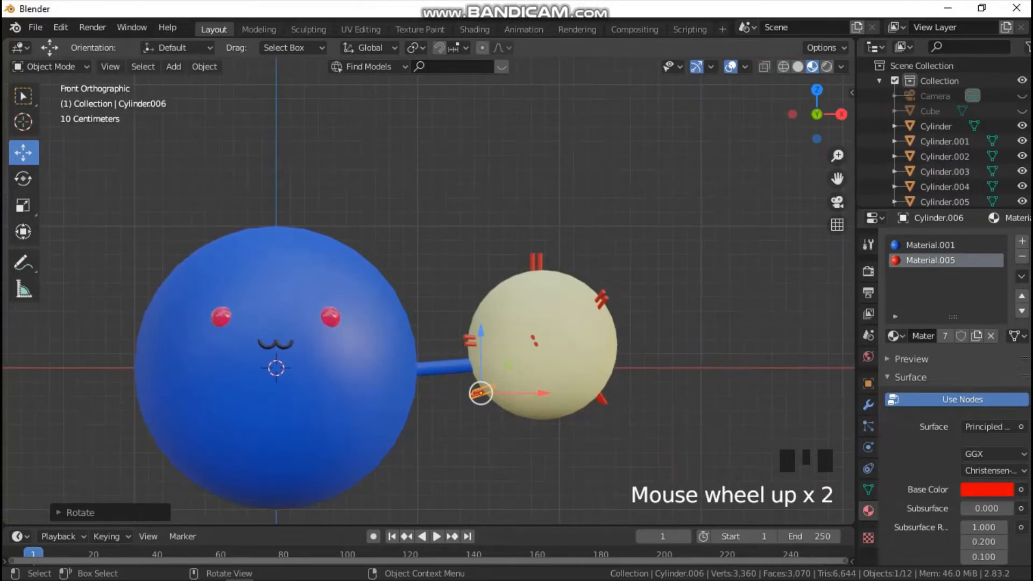
left_click(439, 368)
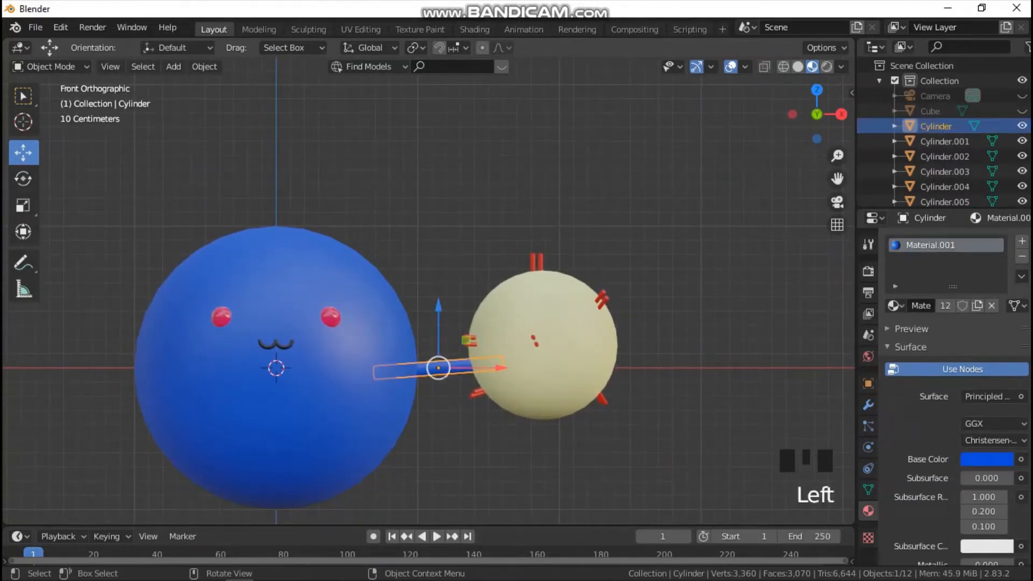
left_click(439, 368)
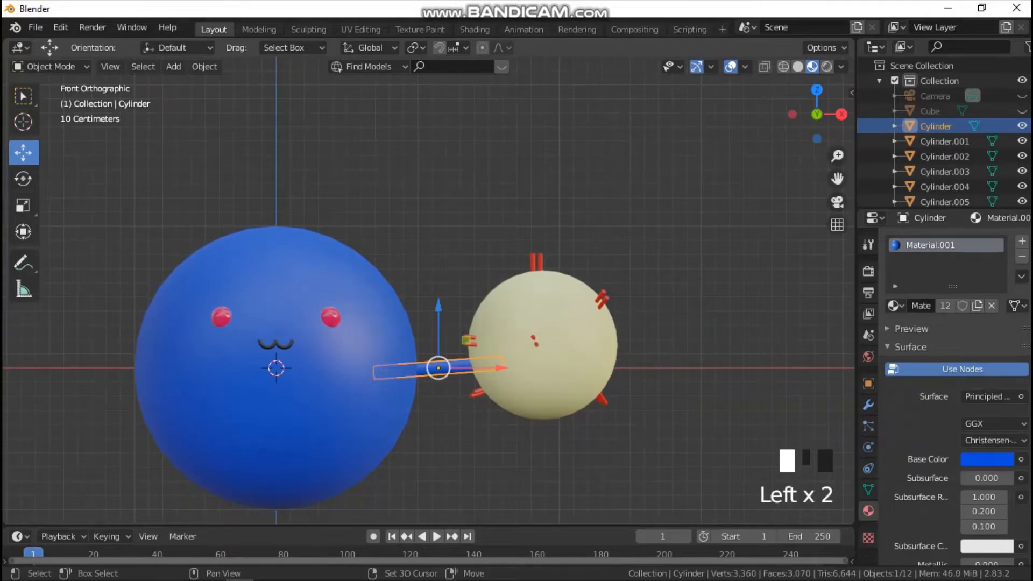
left_click_drag(455, 227, 659, 472, "shift")
key("ctrl+j")
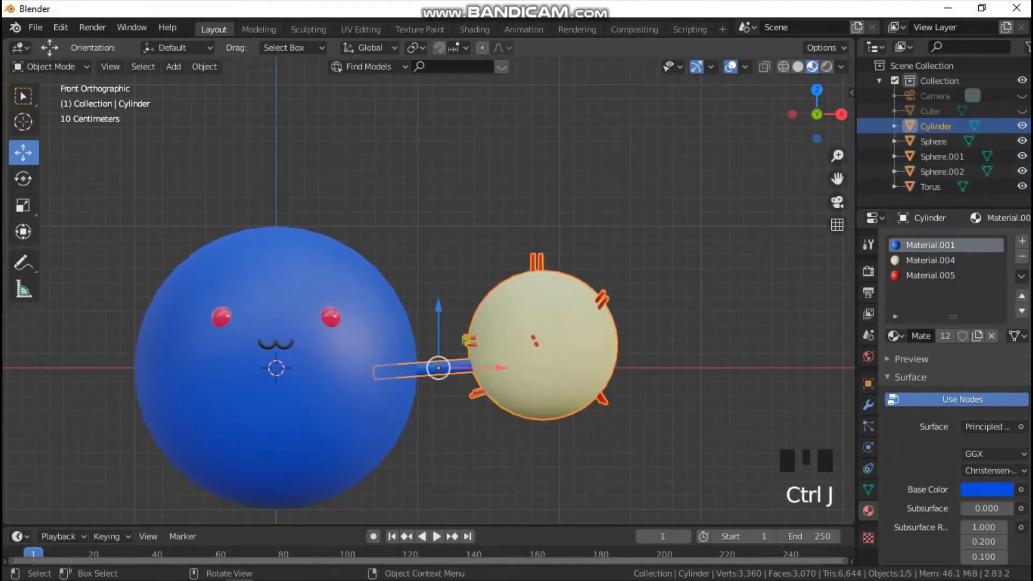
Duplicate the joined arm along X to the blue sphere's opposite side and rotate the copy about 197° to point outward.
left_click(868, 490)
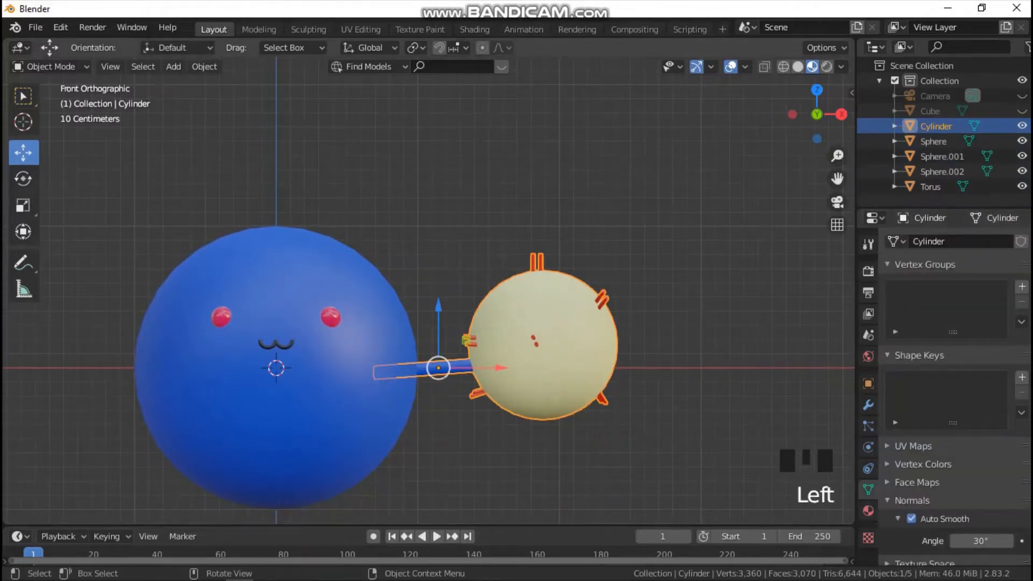
key("shift+d")
key("x")
left_click(259, 345)
scroll(259, 346, "down", 2)
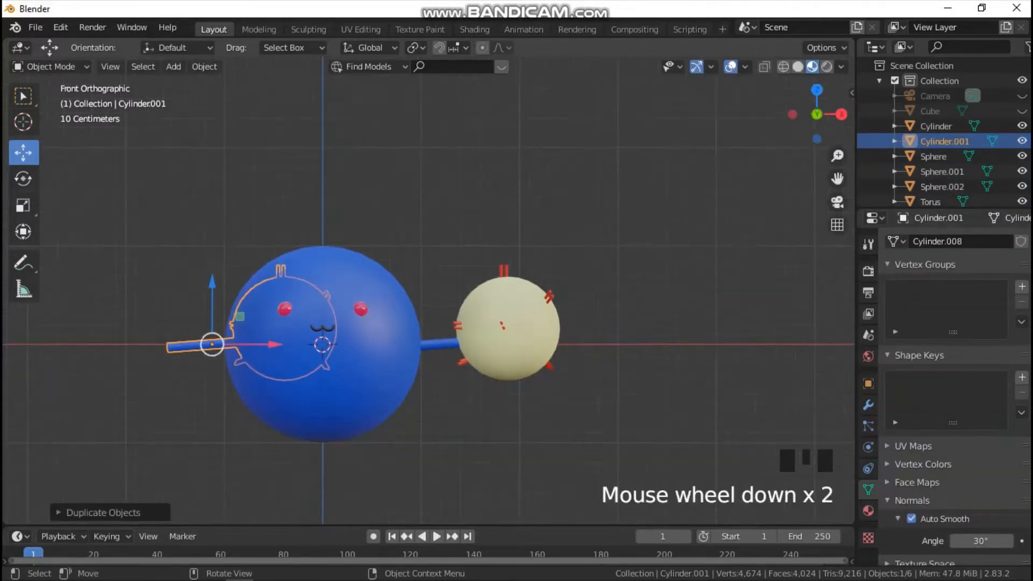
key("r")
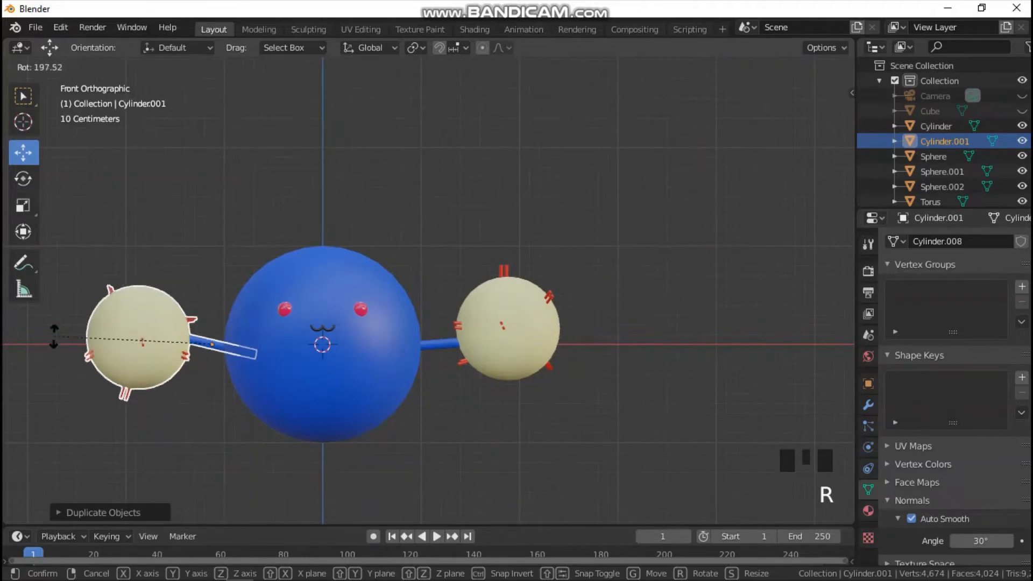
left_click(54, 335)
Raise the copied arm on Z and tilt it upward so its inner end meets the blue sphere.
left_click_drag(212, 344, 212, 316)
key("r")
left_click(309, 228)
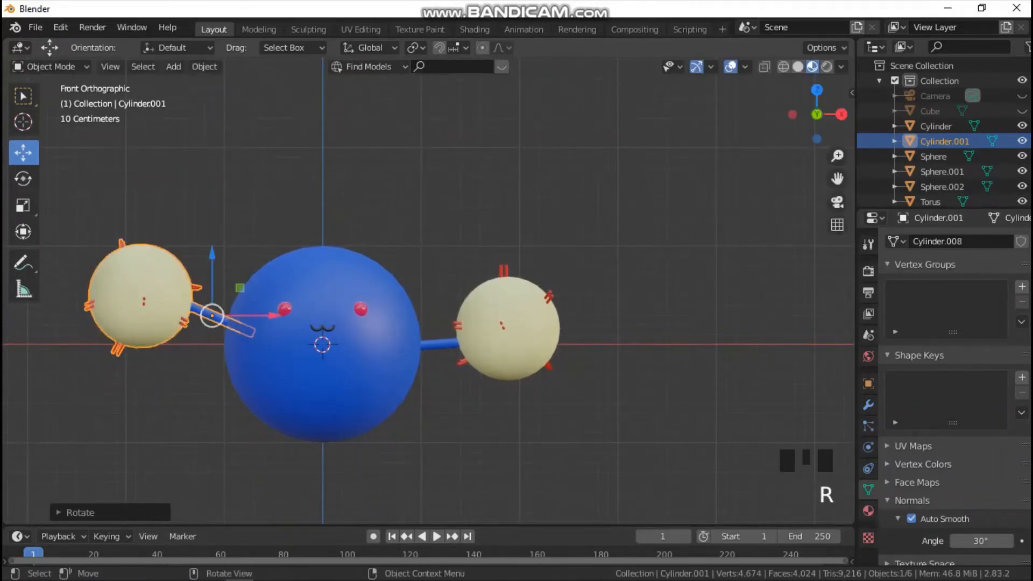
left_click_drag(212, 255, 212, 272)
left_click(258, 216)
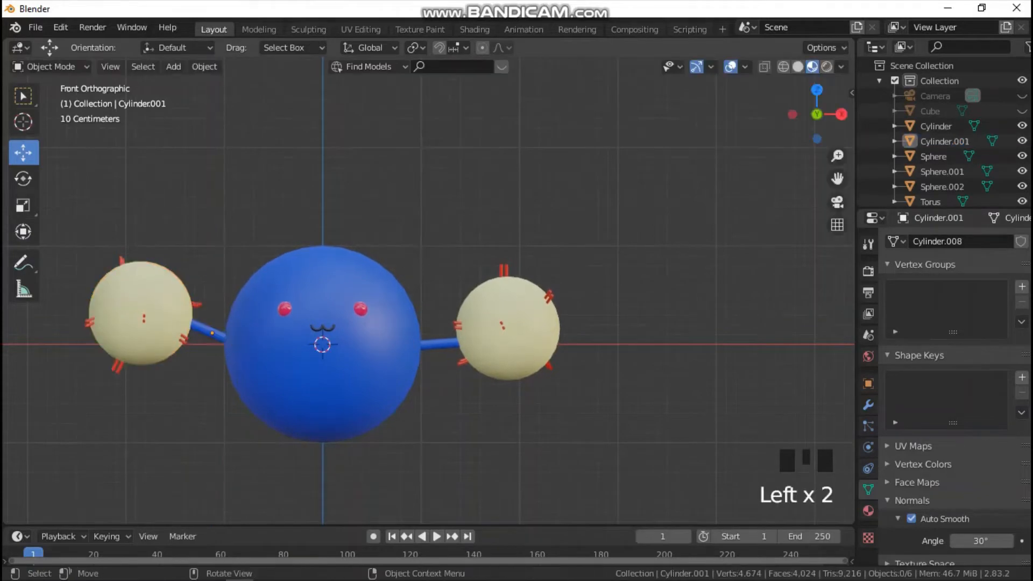
Duplicate the original arm with its yellow ball in the front view and move the copy above the blue sphere.
middle_click_drag(258, 215, 579, 245)
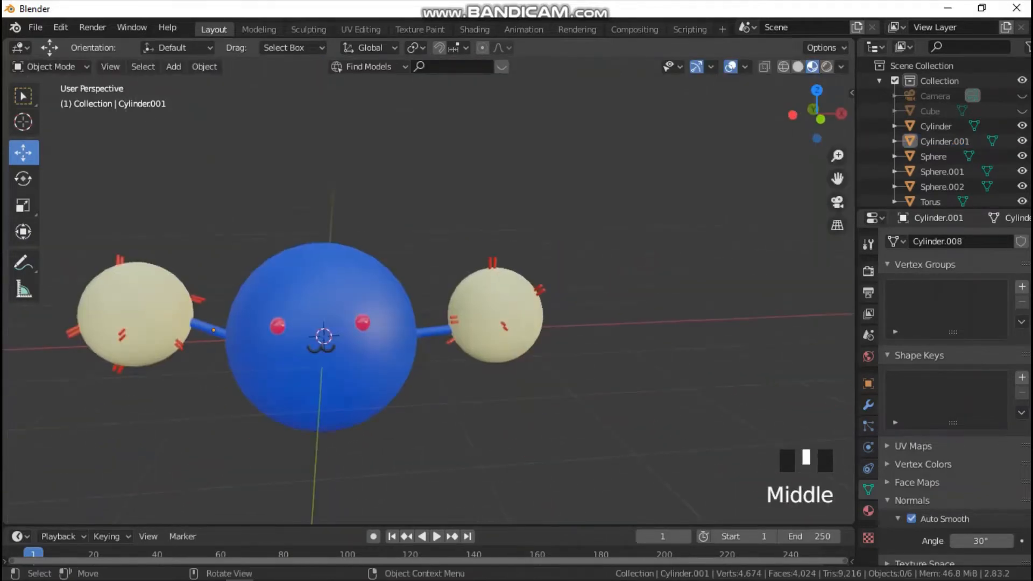
key("grave")
left_click(494, 191)
scroll(431, 290, "up", 4)
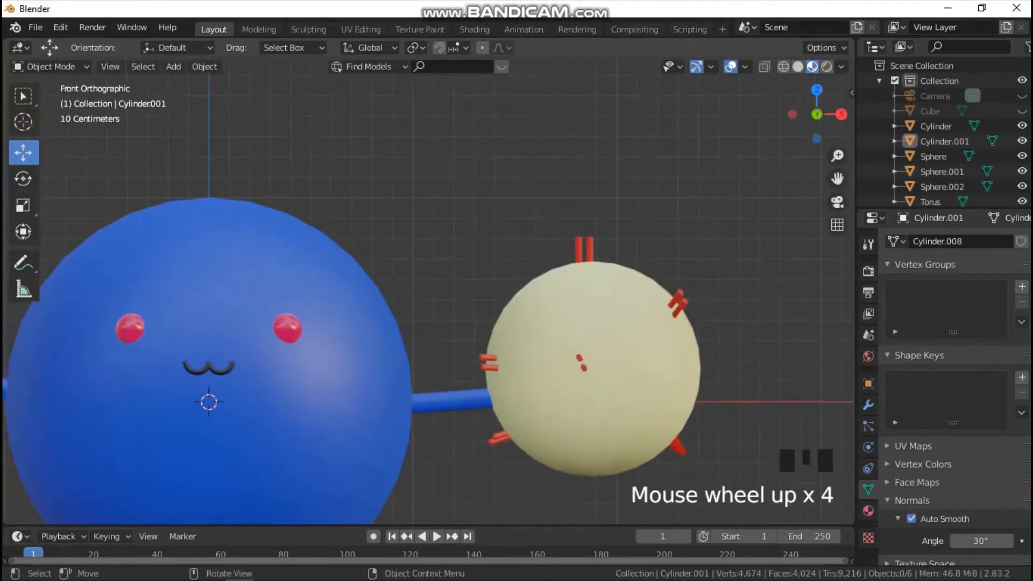
left_click(437, 343)
scroll(437, 343, "down", 4)
key("shift+d")
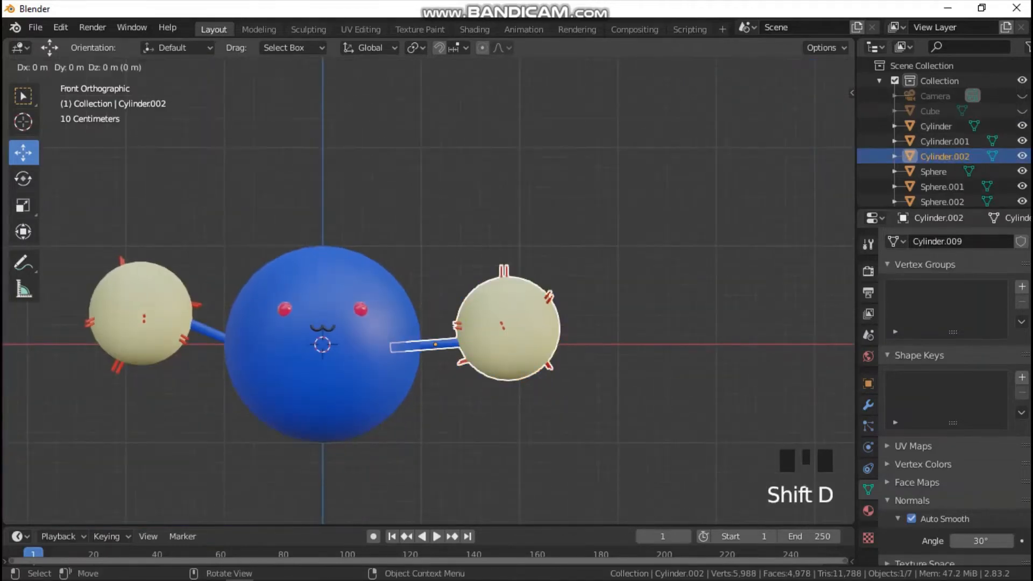
left_click_drag(335, 285, 334, 168)
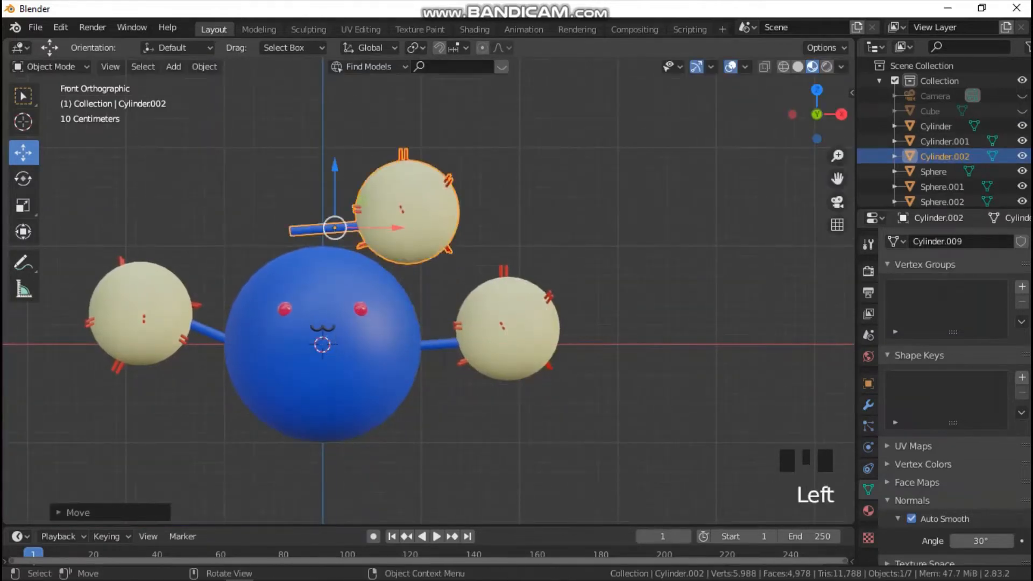
Rotate the new arm to stand upright with its ball on top and center it along X over the blue sphere.
key("r")
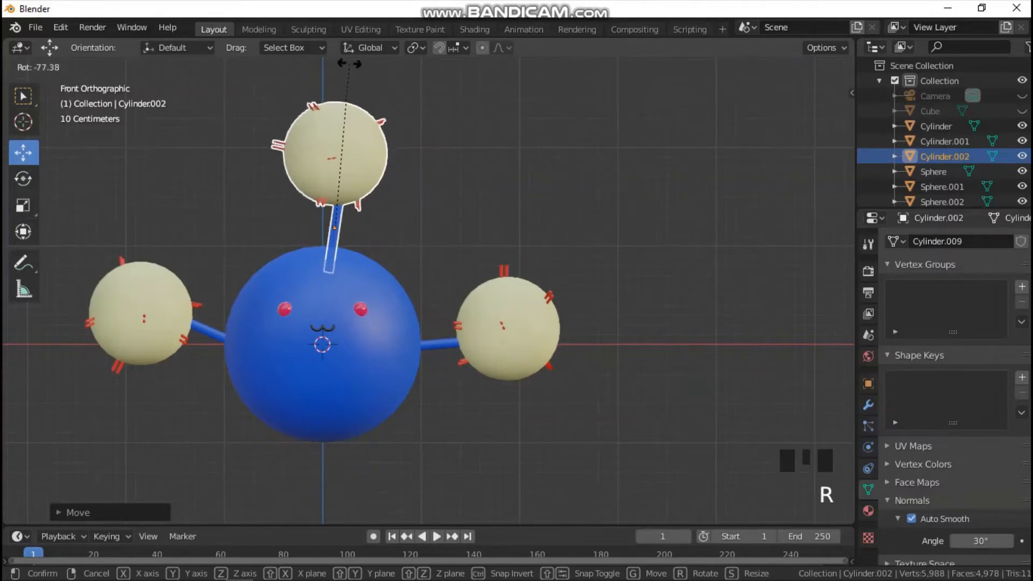
left_click(323, 61)
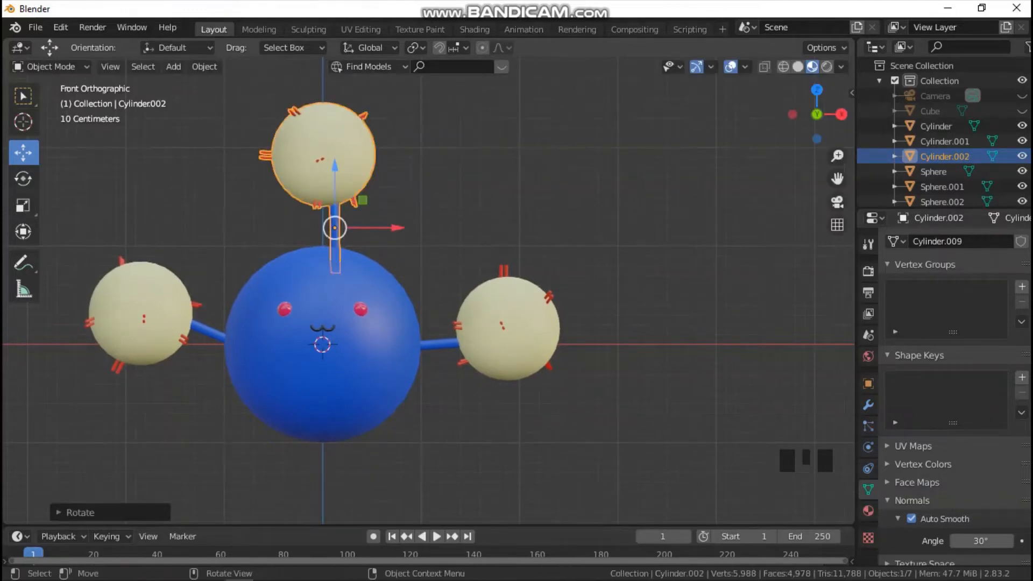
left_click_drag(385, 226, 374, 226)
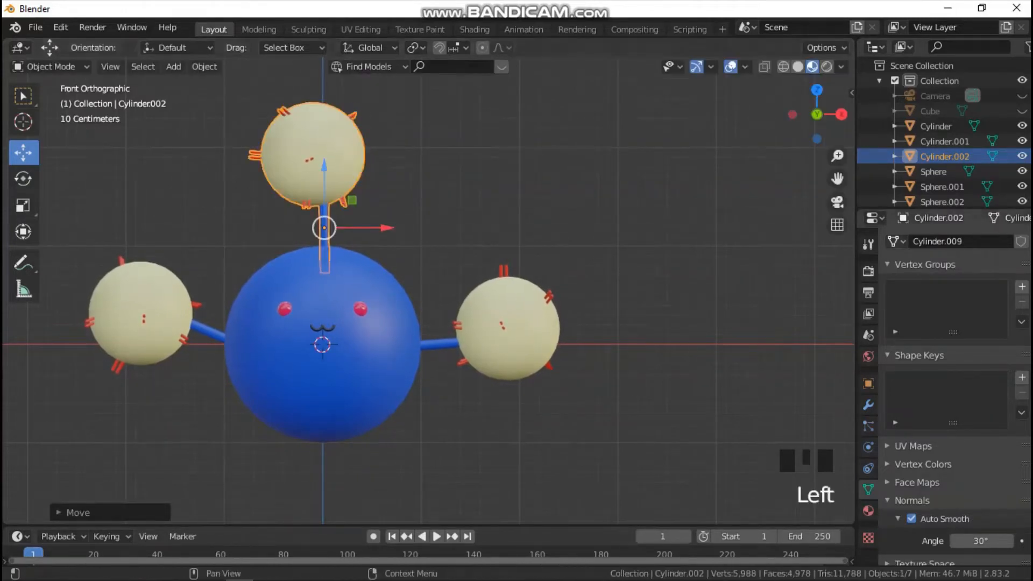
left_click_drag(837, 179, 881, 259)
left_click_drag(403, 308, 403, 308)
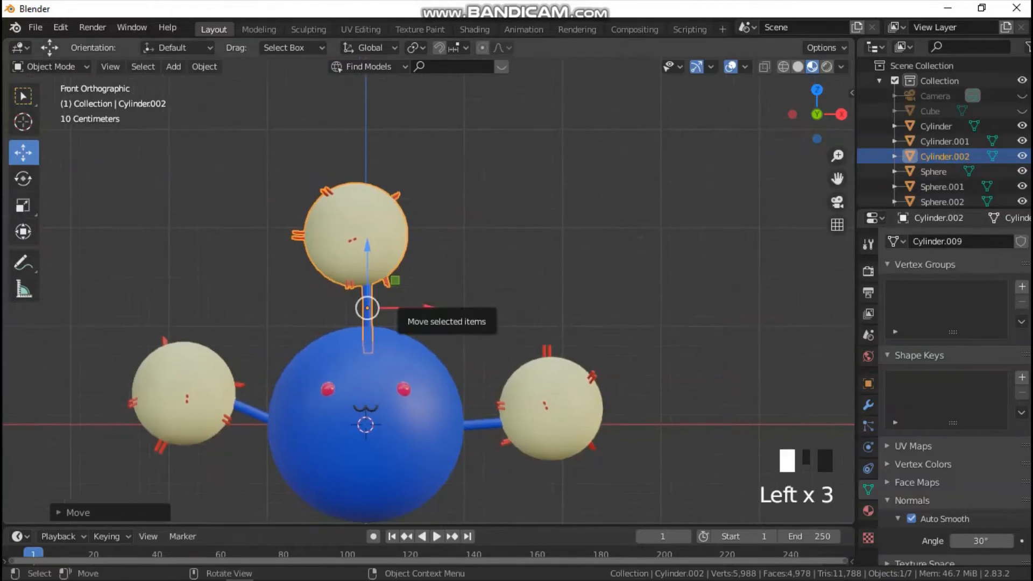
scroll(403, 308, "up", 2)
left_click(341, 339)
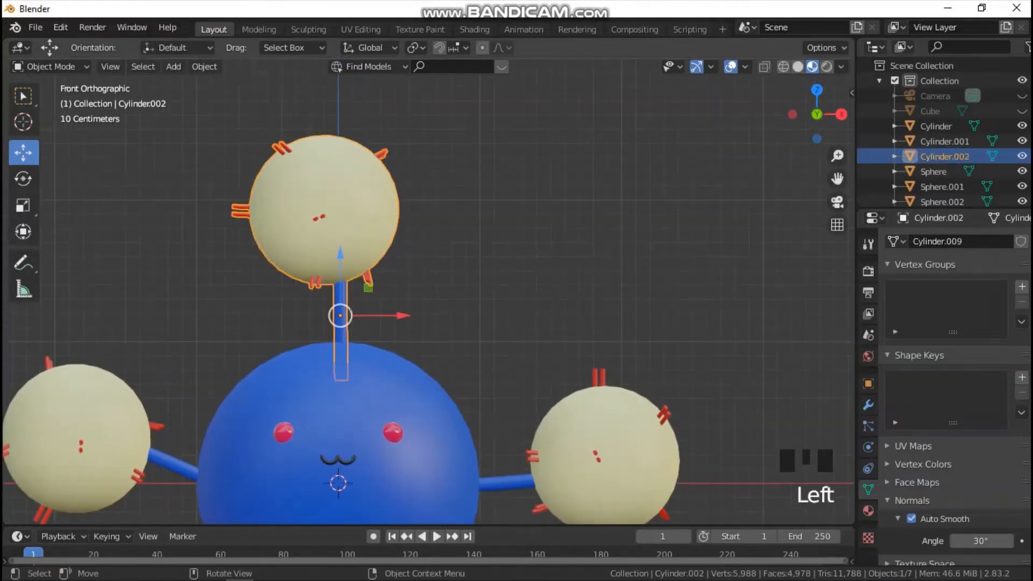
key("r")
left_click(456, 224)
key("Tab")
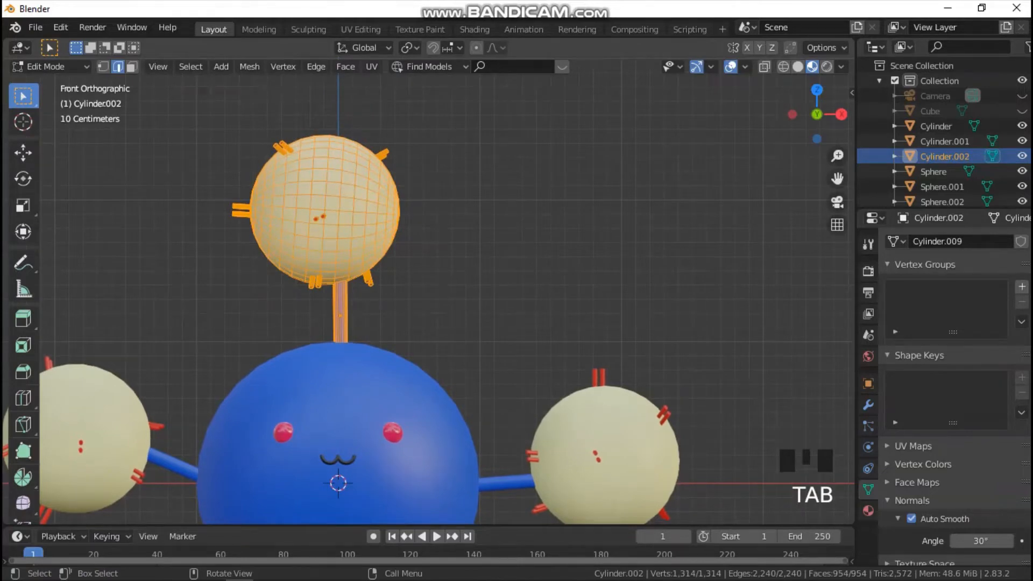
left_click(462, 224)
key("z")
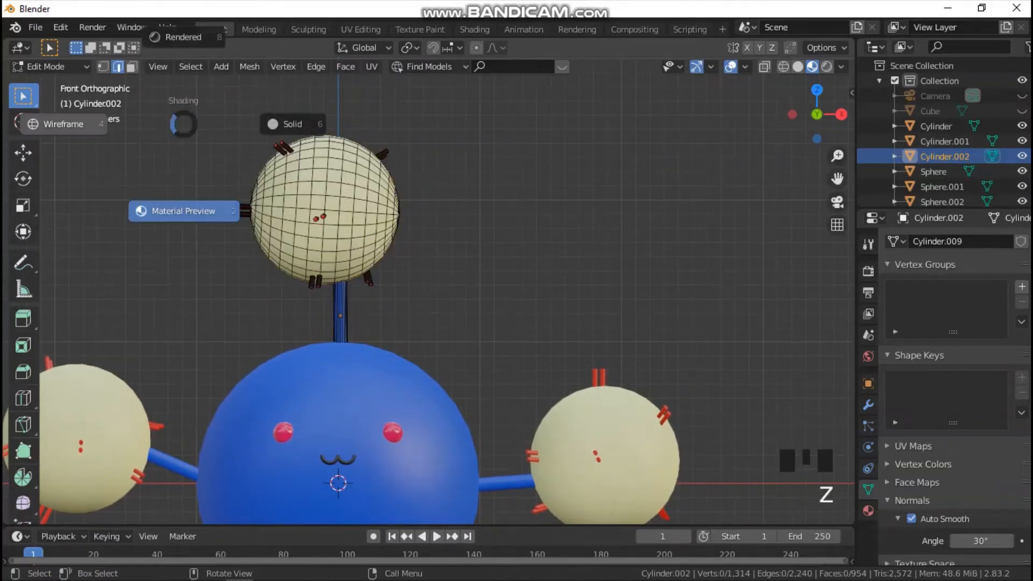
left_click(59, 123)
mouse_move(158, 110)
left_mouse_down()
mouse_move(400, 262)
mouse_move(397, 248)
left_mouse_up()
key("z")
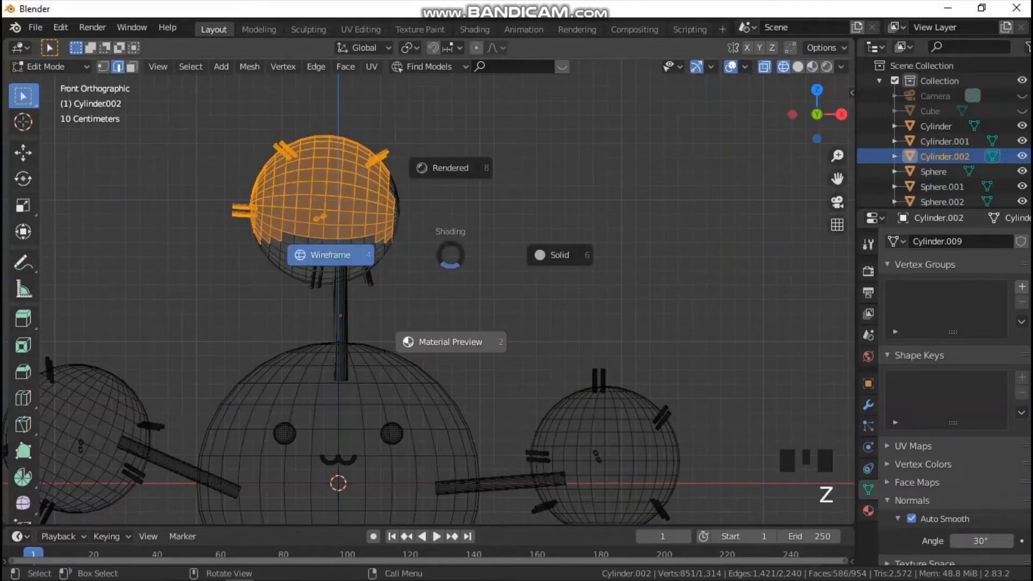
left_click(450, 342)
key("Tab")
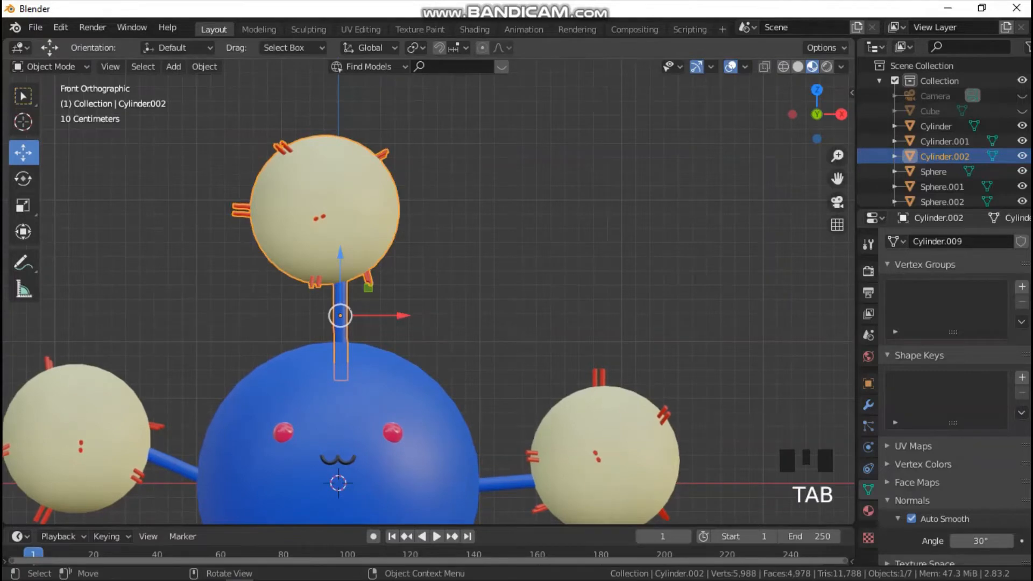
Separate the whole upright arm mesh above the blue sphere into individual objects by loose parts.
key("Tab")
key("a")
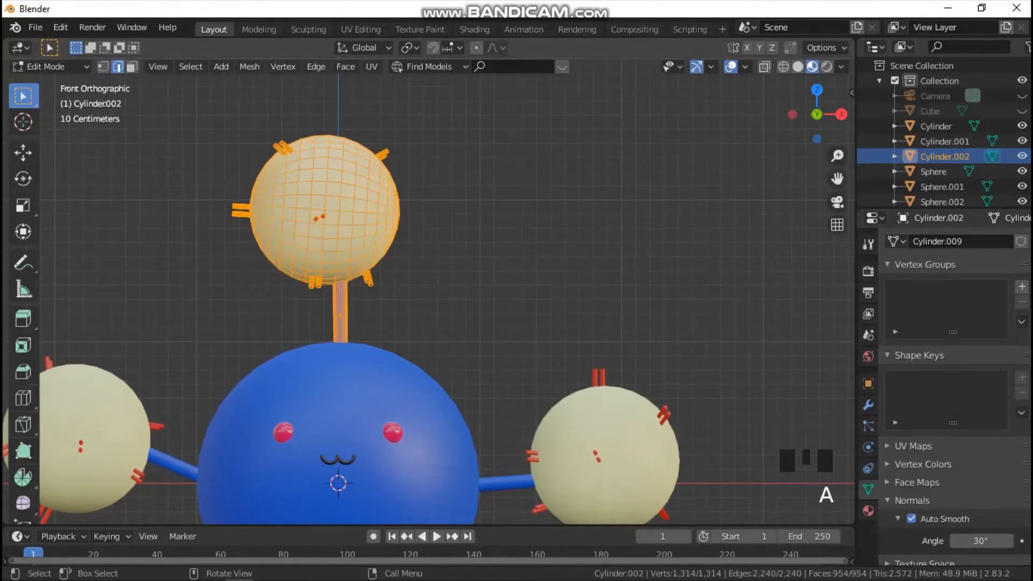
key("p")
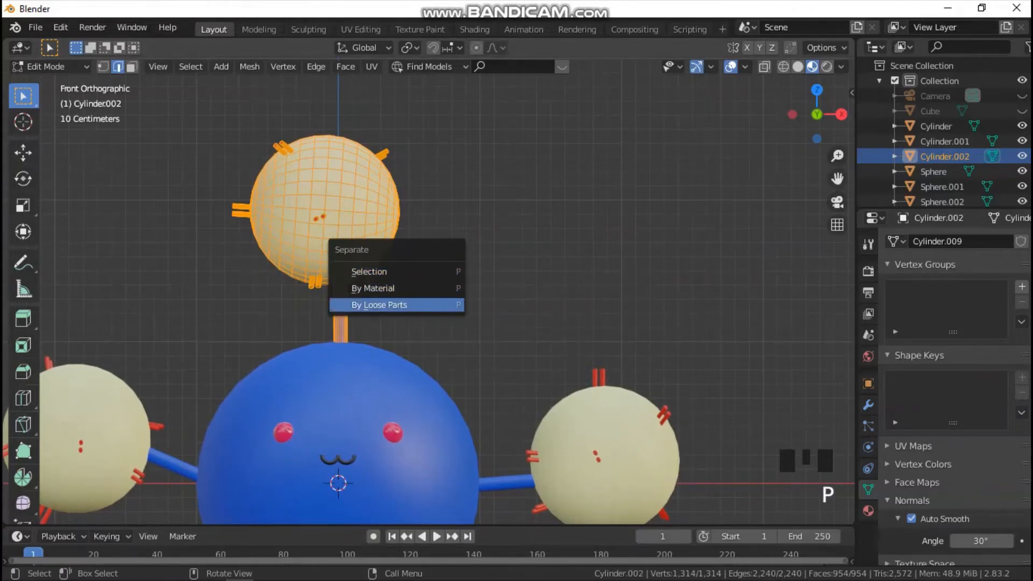
left_click(380, 305)
key("Tab")
Assign the pale yellow Material.004 to the upright stem above the blue sphere.
key("z")
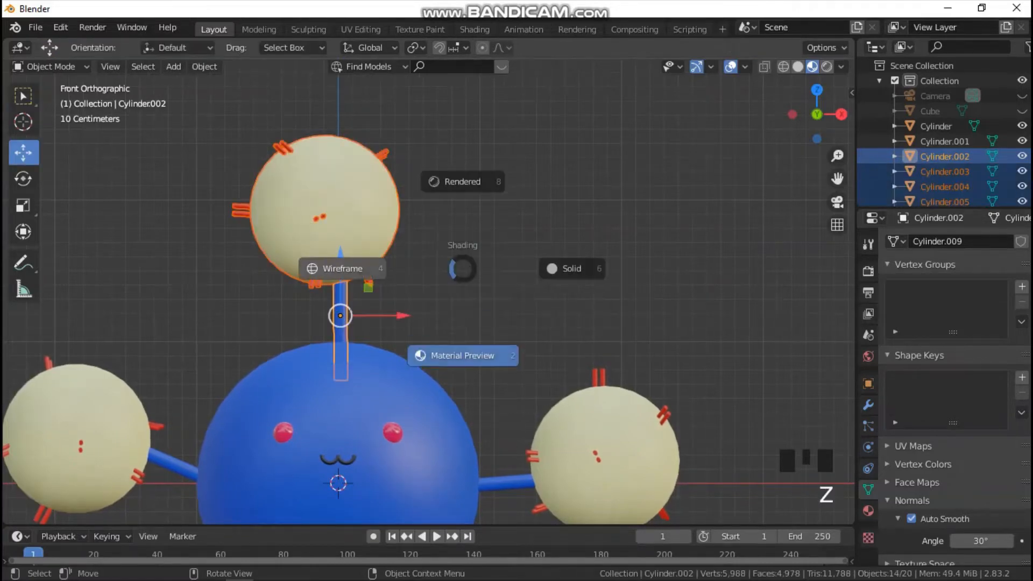
left_click(342, 269)
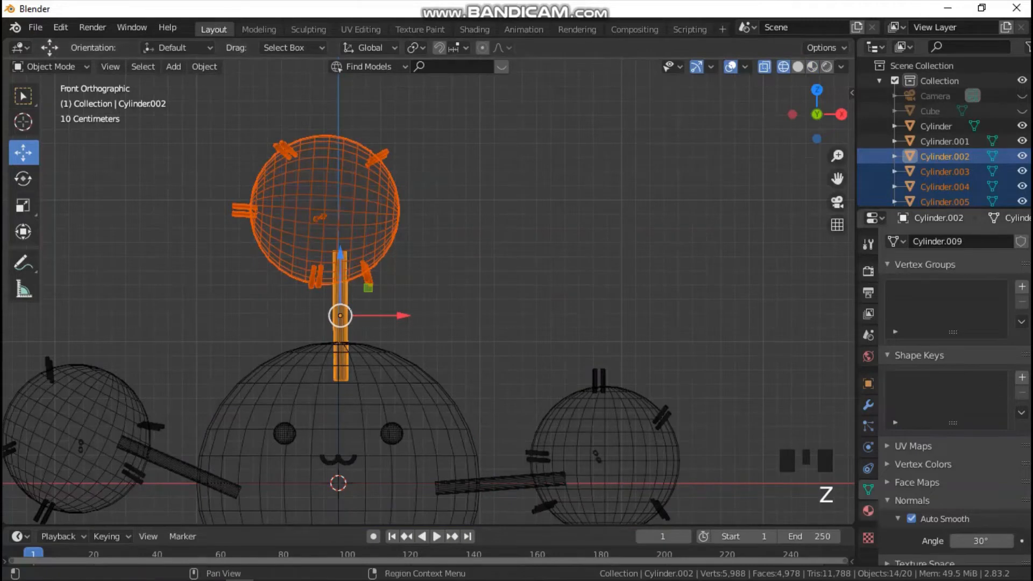
left_click(868, 511)
left_click(894, 336)
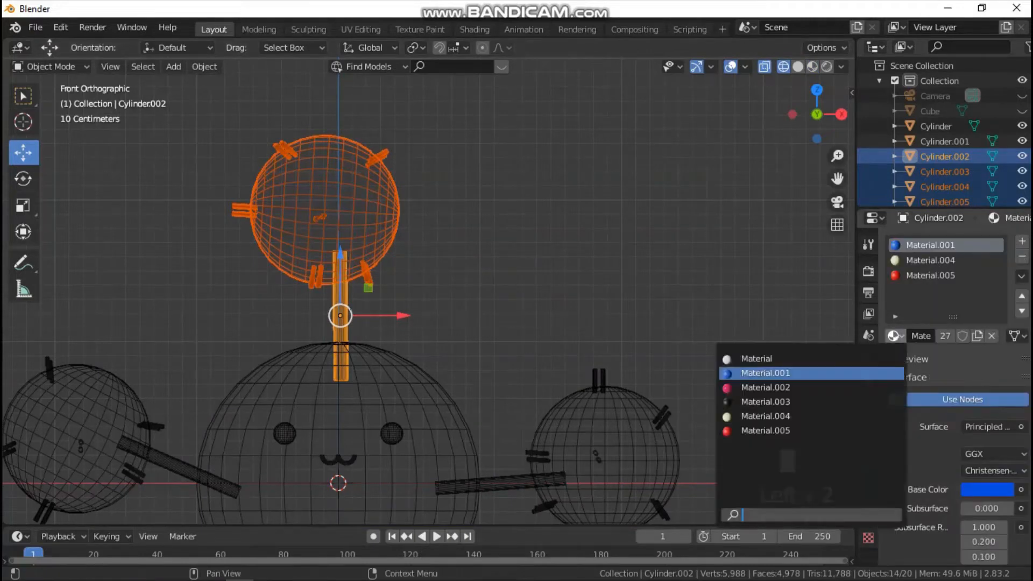
left_click(765, 416)
key("z")
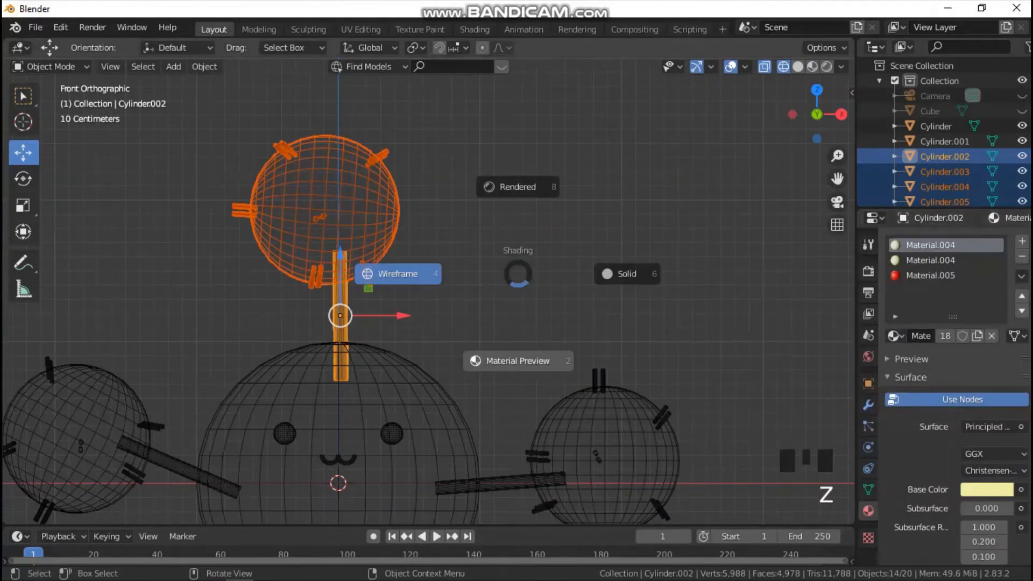
key("2")
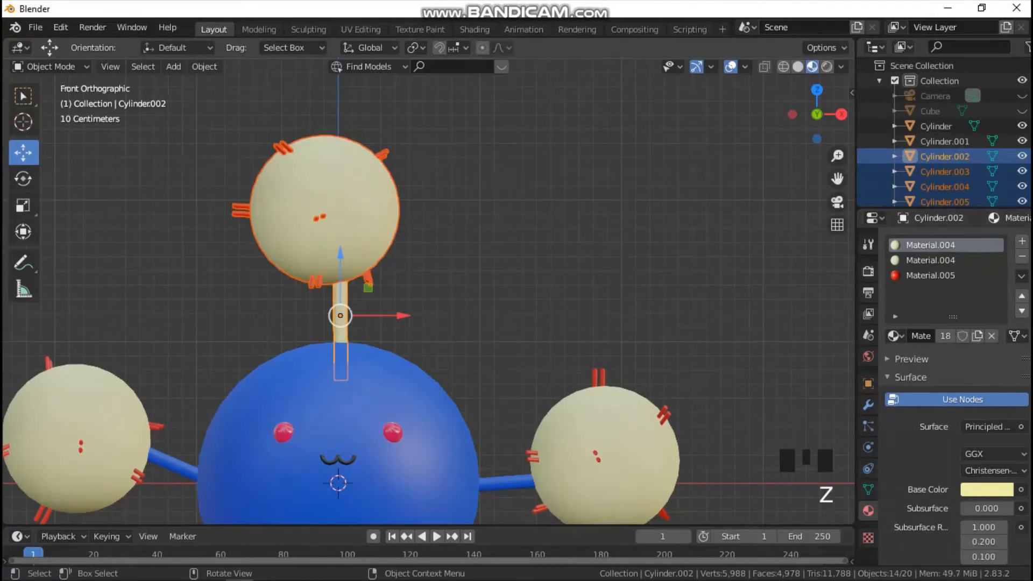
Select the top ball with all its stubs but without the stem, and scale them up about 1.3 times.
key("z")
key("4")
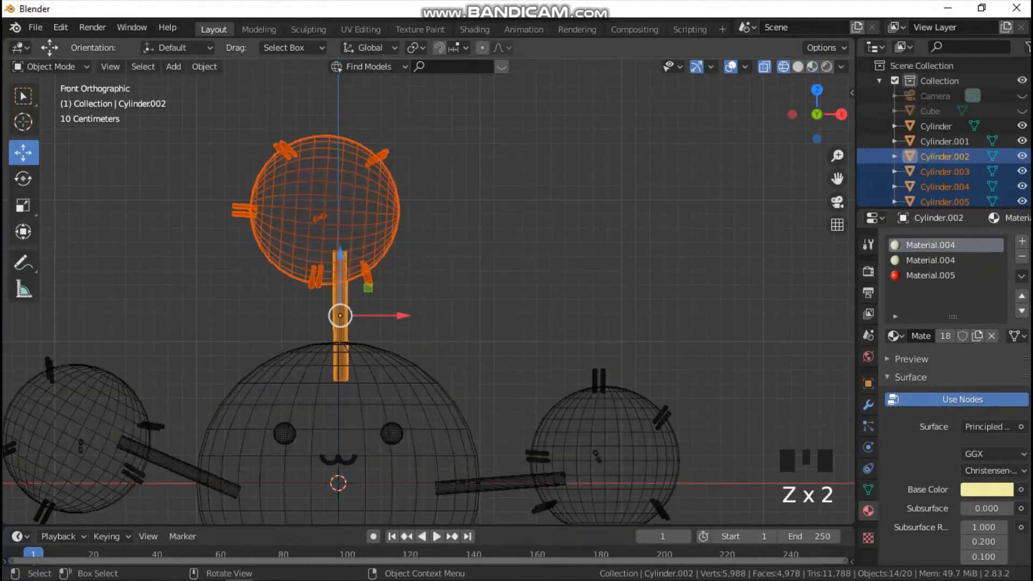
left_click(195, 118)
left_click_drag(195, 118, 326, 309)
left_click_drag(236, 119, 448, 172, "shift")
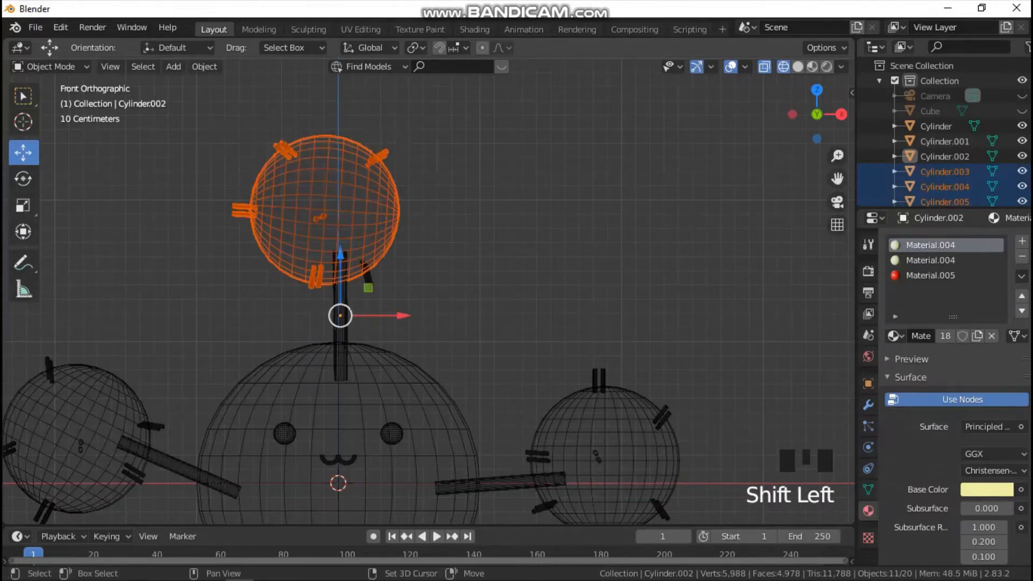
left_click_drag(354, 229, 384, 294, "shift")
key("s")
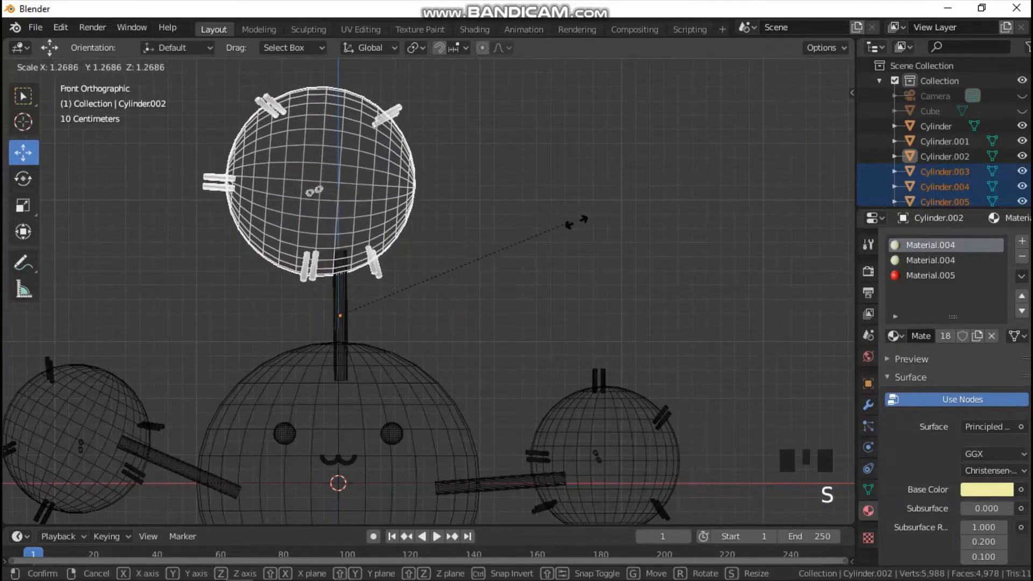
left_click(592, 217)
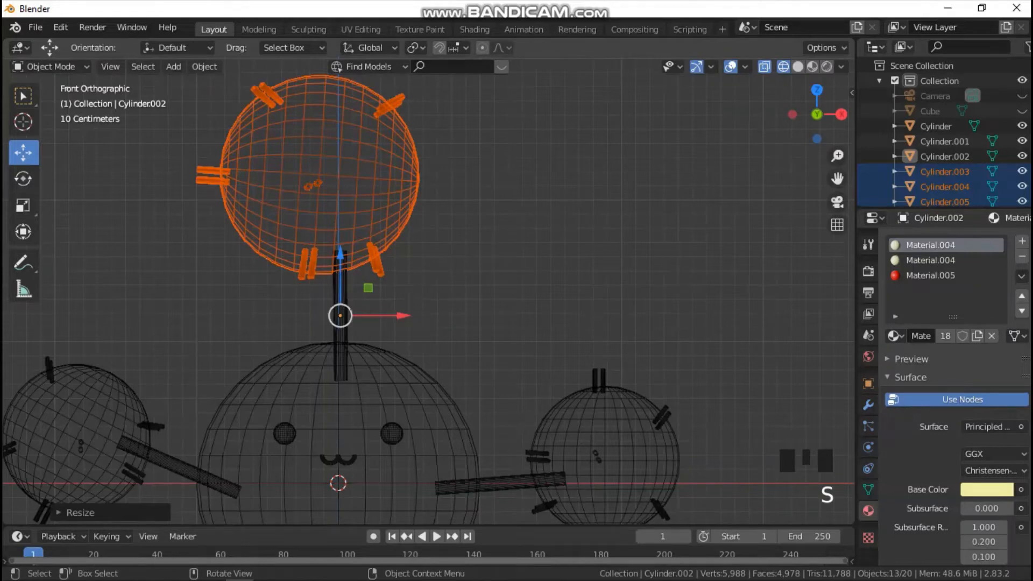
Lower the enlarged ball and stubs toward the blue sphere and rotate them about a quarter turn in the top view.
left_click_drag(340, 256, 341, 284)
left_click_drag(401, 345, 427, 345)
key("z")
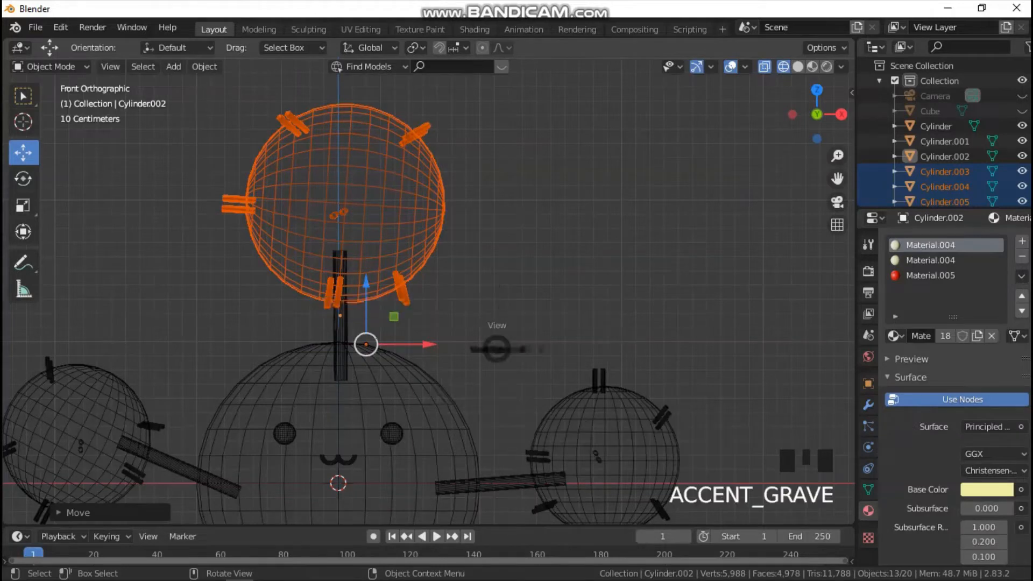
key("grave")
key("r")
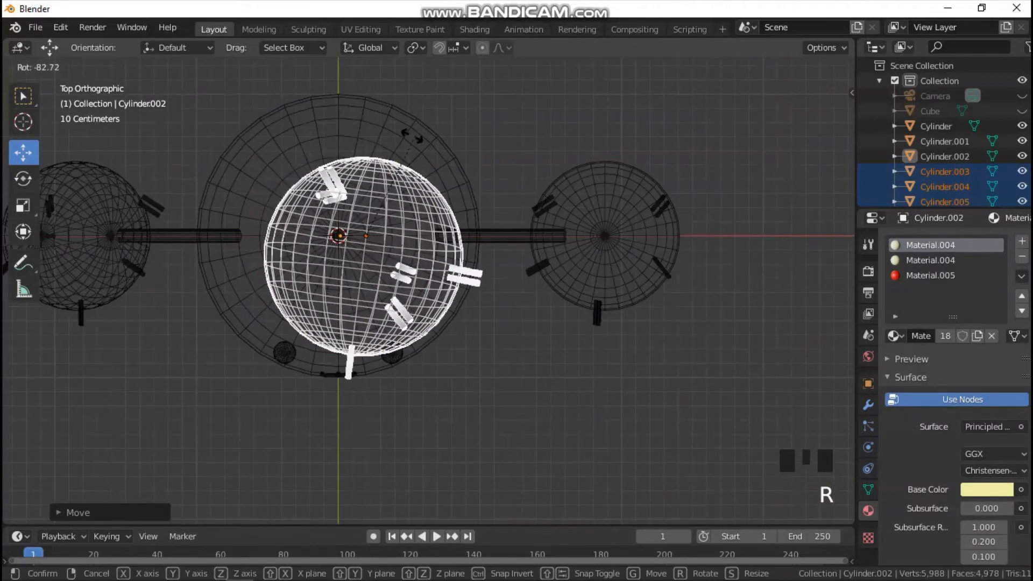
left_click(400, 132)
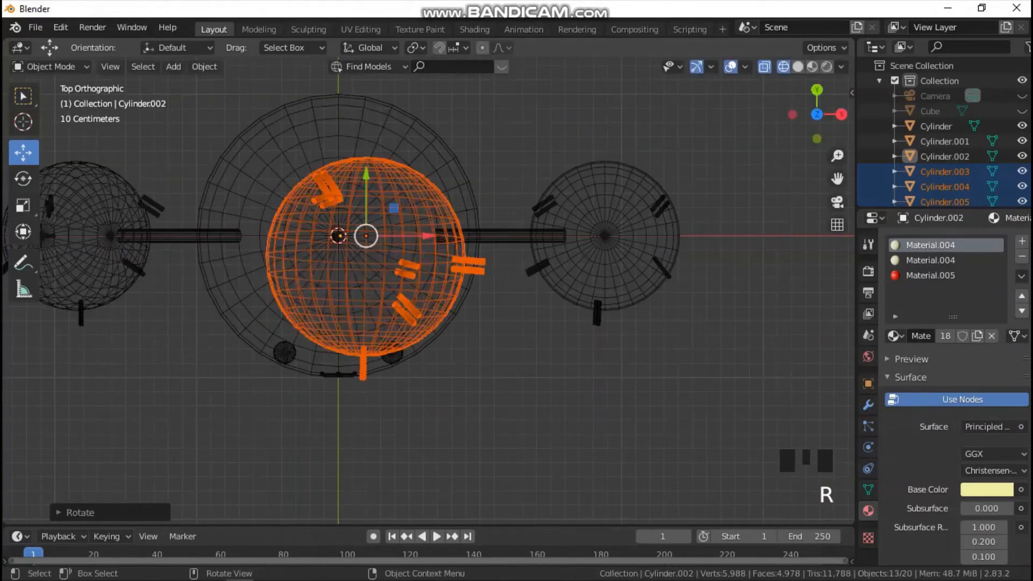
Center the enlarged ball and its stubs along X over the stem in the front view.
key("grave")
left_click(318, 78)
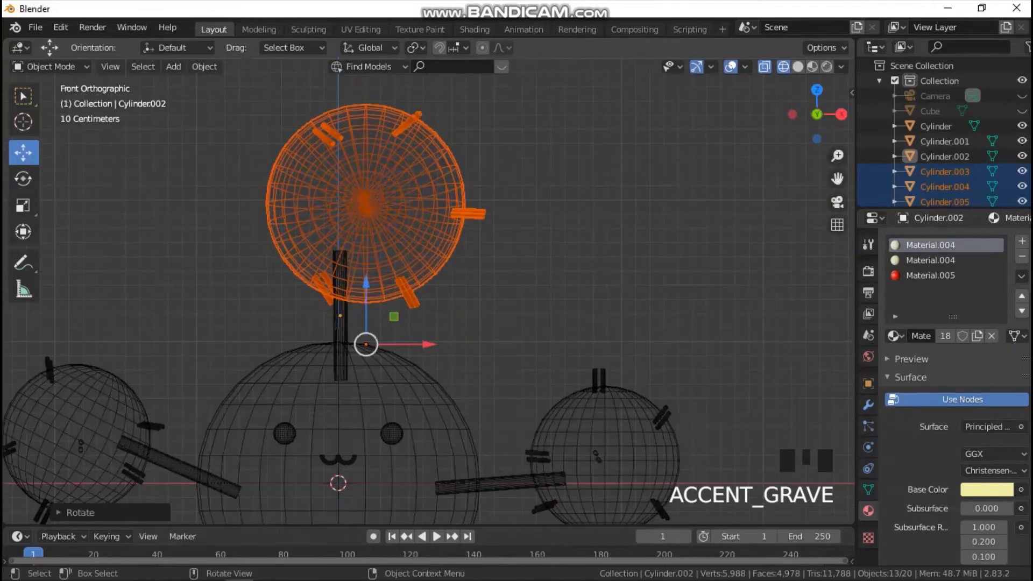
left_click_drag(428, 345, 404, 345)
key("z")
left_click(507, 404)
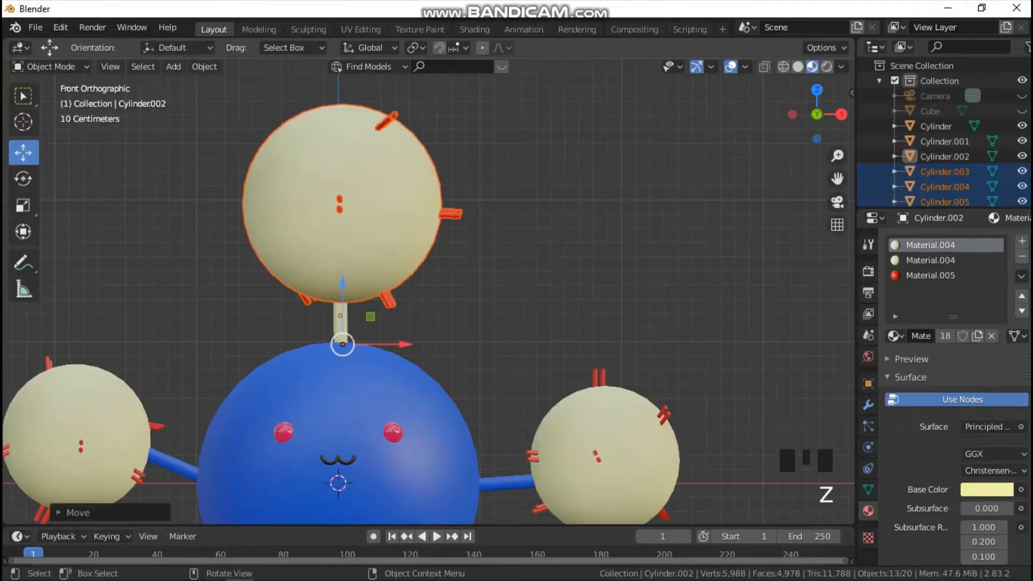
Duplicate the top ball's upper-right pair of red stubs along X to the ball's upper-left side.
left_click(511, 371)
scroll(511, 371, "down", 1)
middle_click_drag(511, 371, 479, 323)
key("grave")
left_click(397, 198)
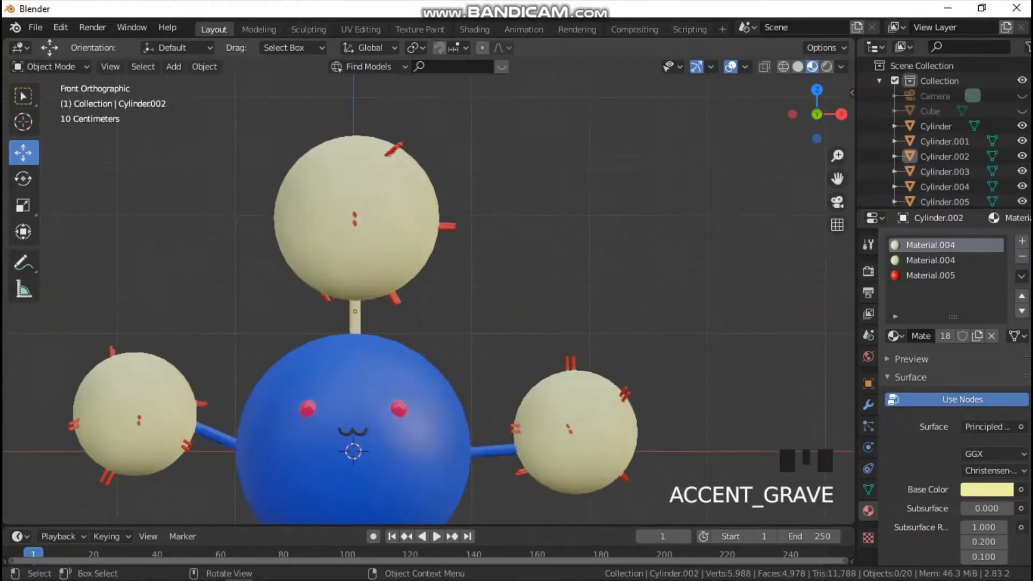
left_click(392, 151)
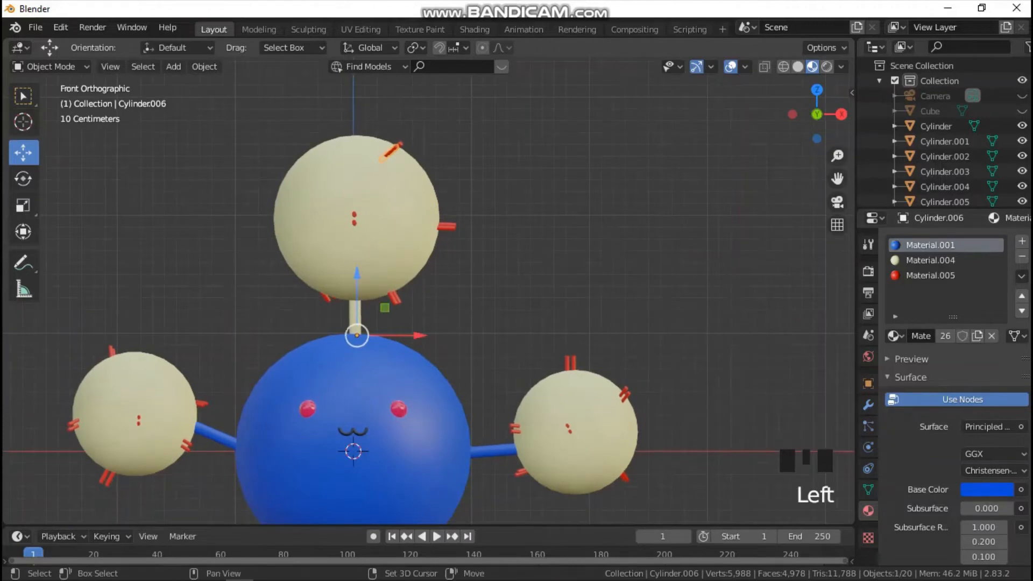
key("z")
left_click(280, 161)
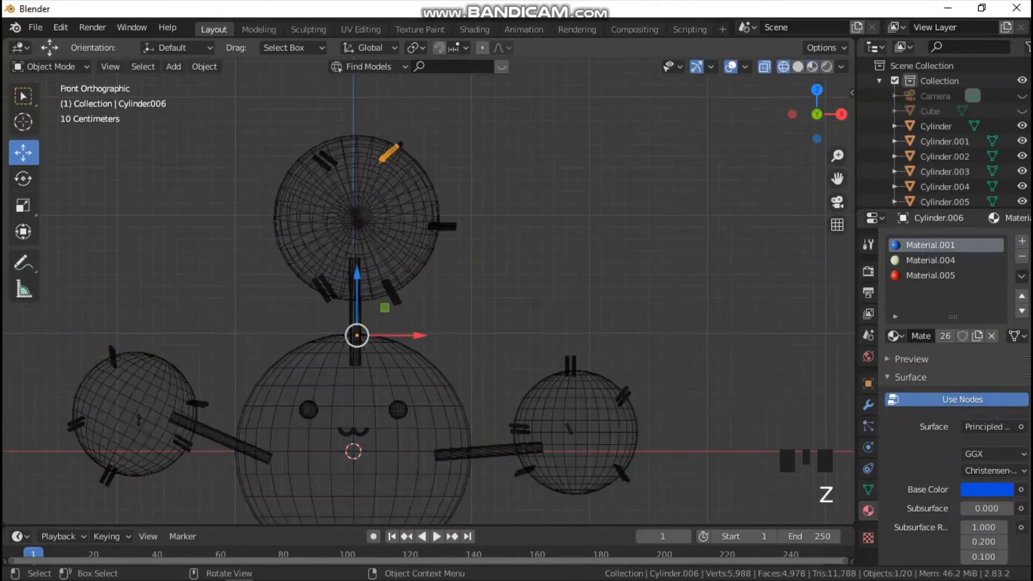
left_click(390, 153, "shift")
key("shift+d")
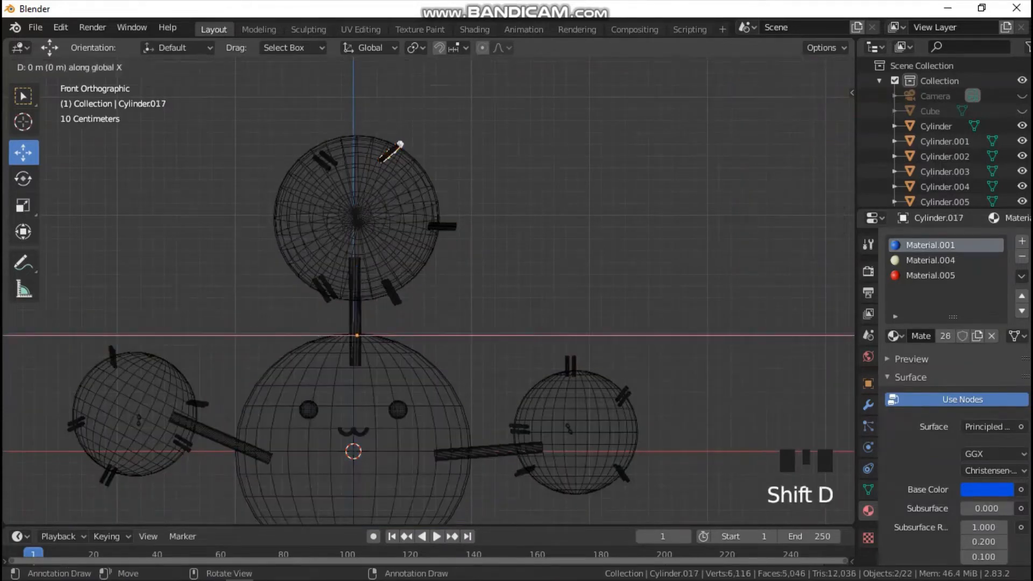
left_click(276, 154)
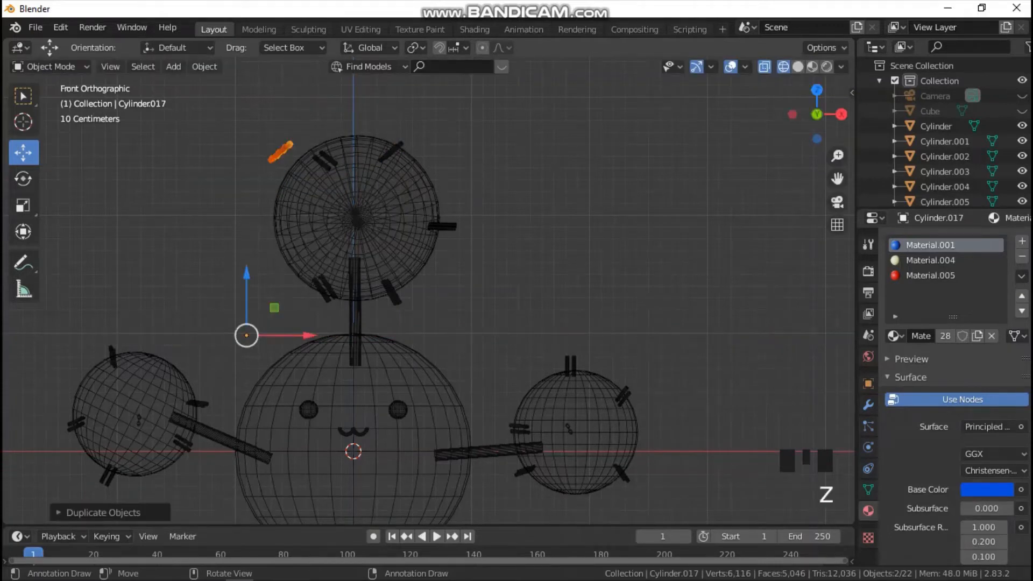
Rotate the copied stub pair in the top view and move it along Y and X toward the top ball.
key("z")
left_click(374, 342)
left_click(373, 350)
left_click_drag(263, 120, 287, 165)
key("grave")
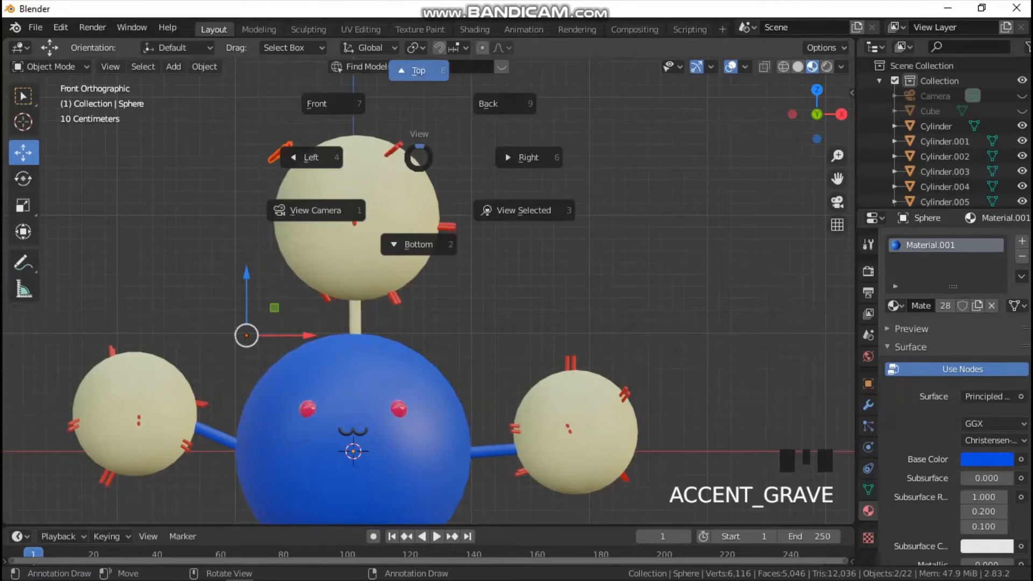
key("r")
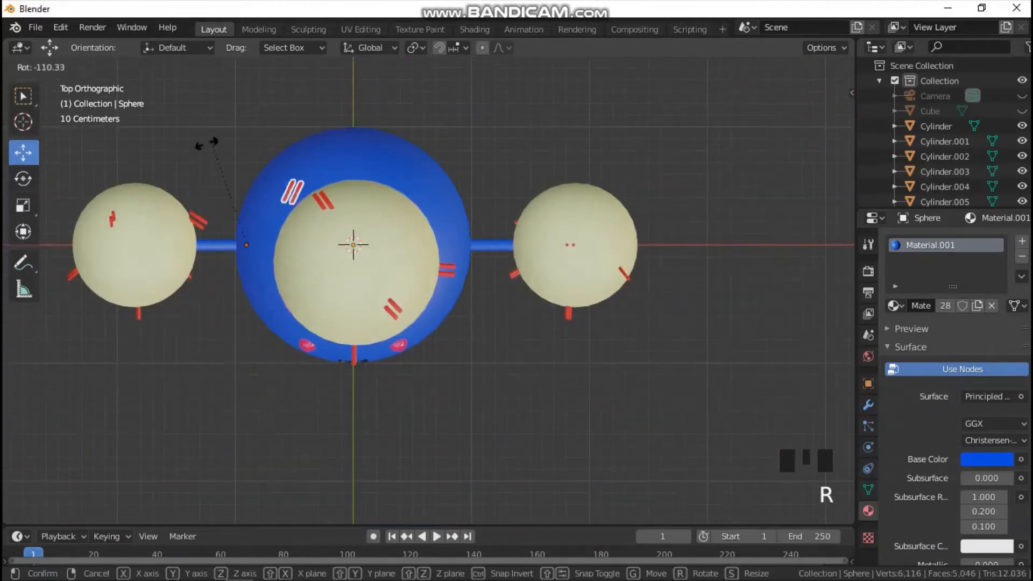
left_click(169, 164)
left_click_drag(246, 184, 246, 274)
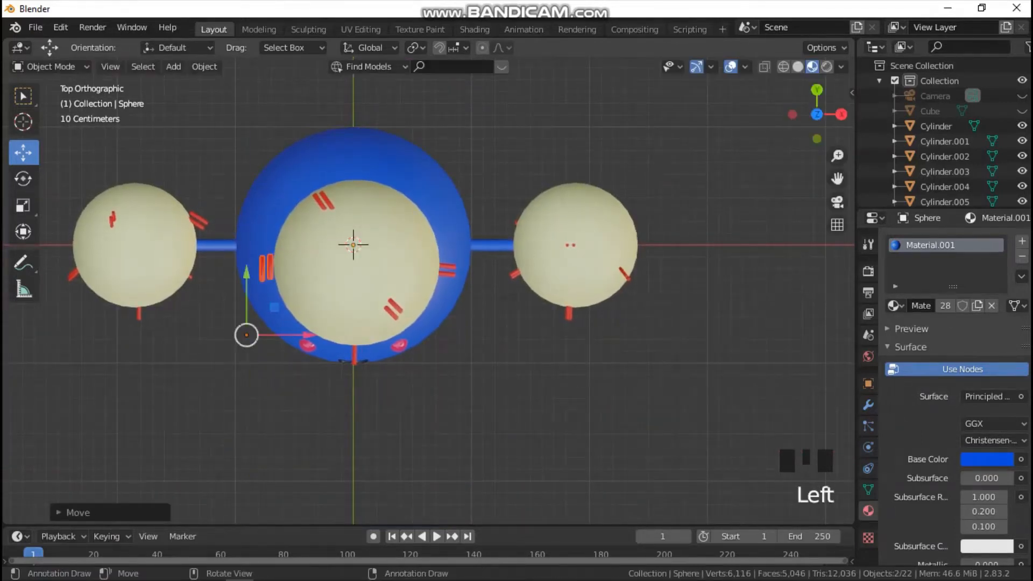
left_click_drag(308, 335, 425, 335)
Turn the copied stub pair to point outward from the ball's left side and shift it along Y in the top view.
key("r")
left_click(293, 139)
key("r")
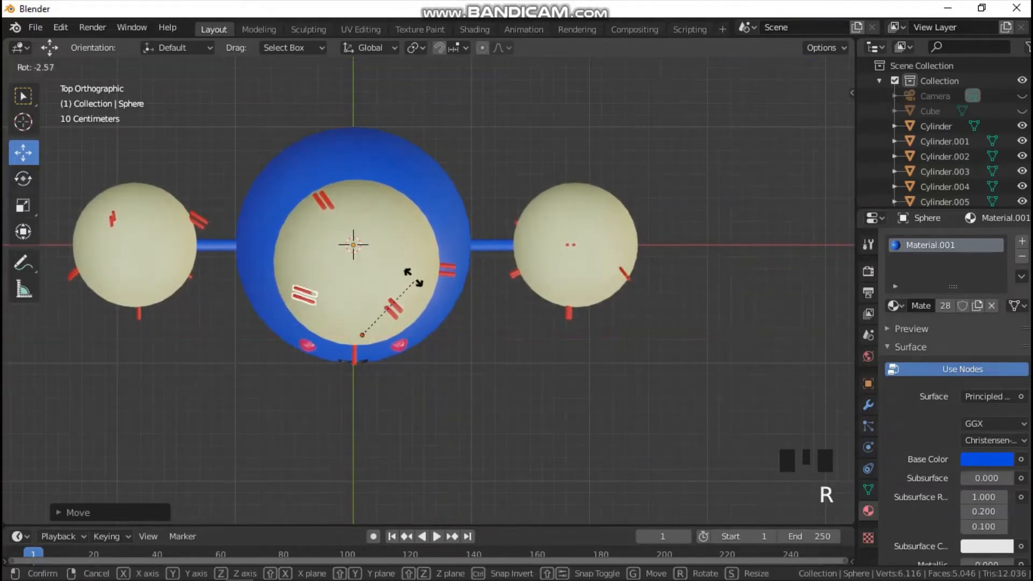
left_click(383, 237)
left_click_drag(362, 275, 362, 242)
Lower the copied stub pair about 0.2 m along Z in the front view so it sits on the ball's surface.
key("grave")
left_click(256, 215)
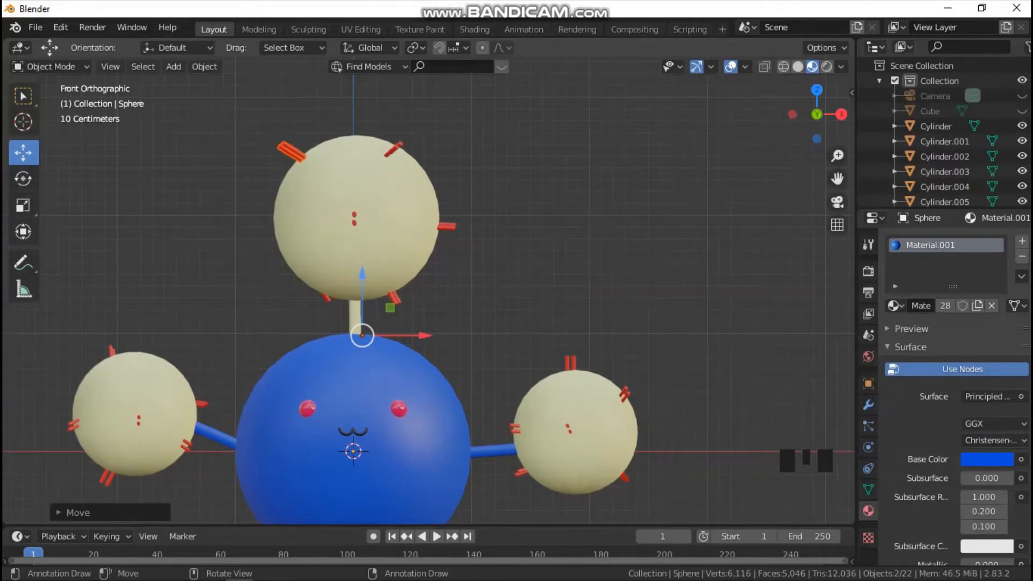
key("g")
key("z")
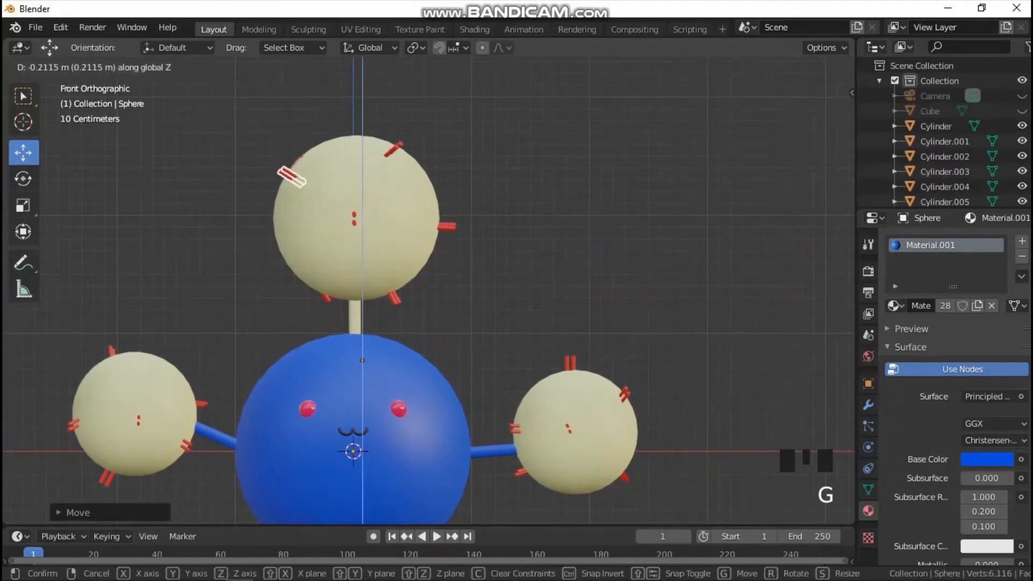
left_click(256, 227)
Select the top ball together with all its stubs and its stem.
left_click(253, 162)
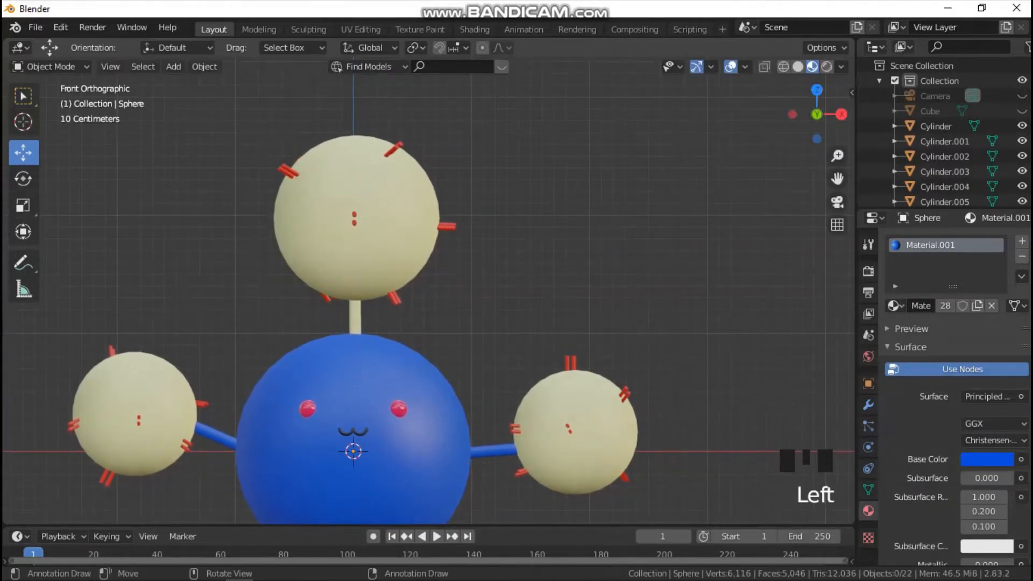
left_click_drag(253, 147, 447, 301)
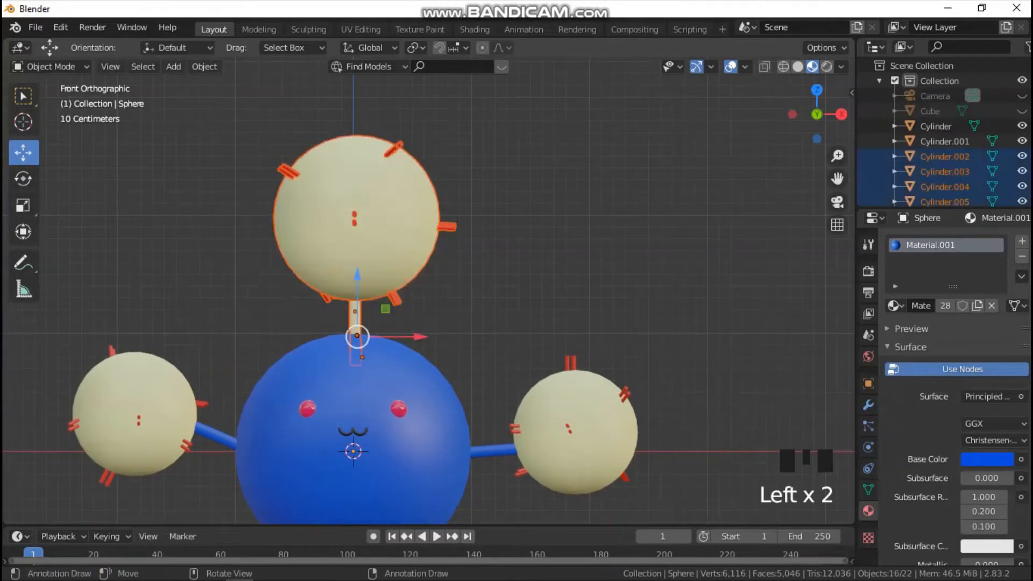
Try to join the selected upper sphere, its red spikes and its stem into one object, then clear the selection.
key("ctrl+j")
left_click(447, 301)
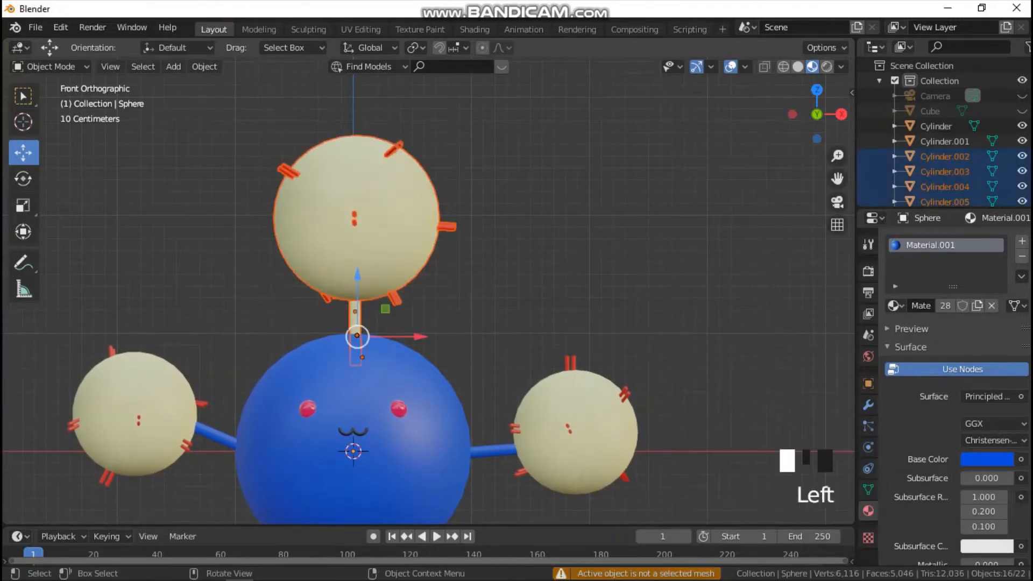
middle_click_drag(476, 264, 558, 300)
key("grave")
left_click(473, 247)
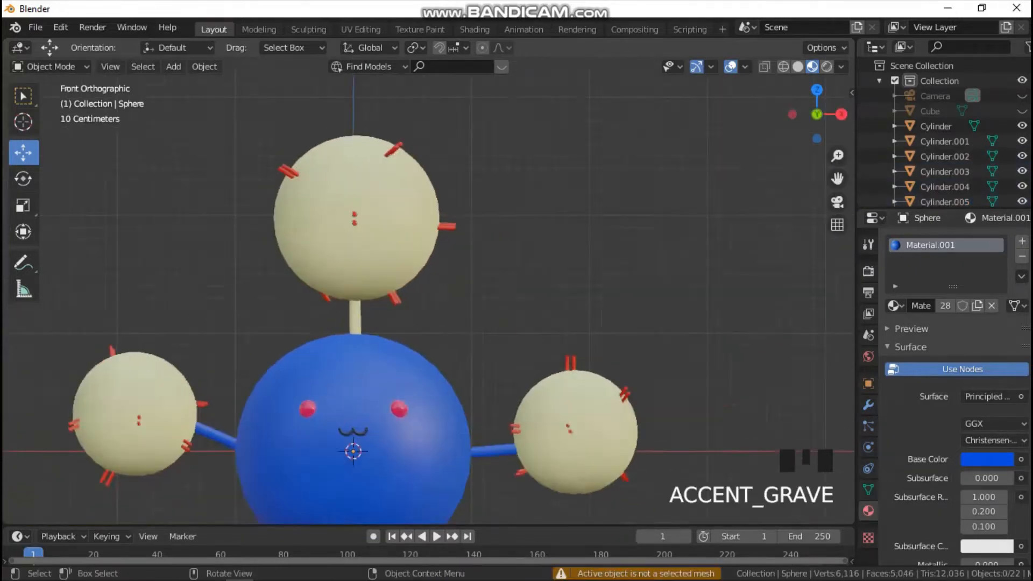
Unhide the original cube, shift it slightly along X, and place a duplicate along the X axis beyond the character's arm ball.
scroll(473, 248, "down", 2)
left_click_drag(838, 178, 827, 91)
left_click(1022, 110)
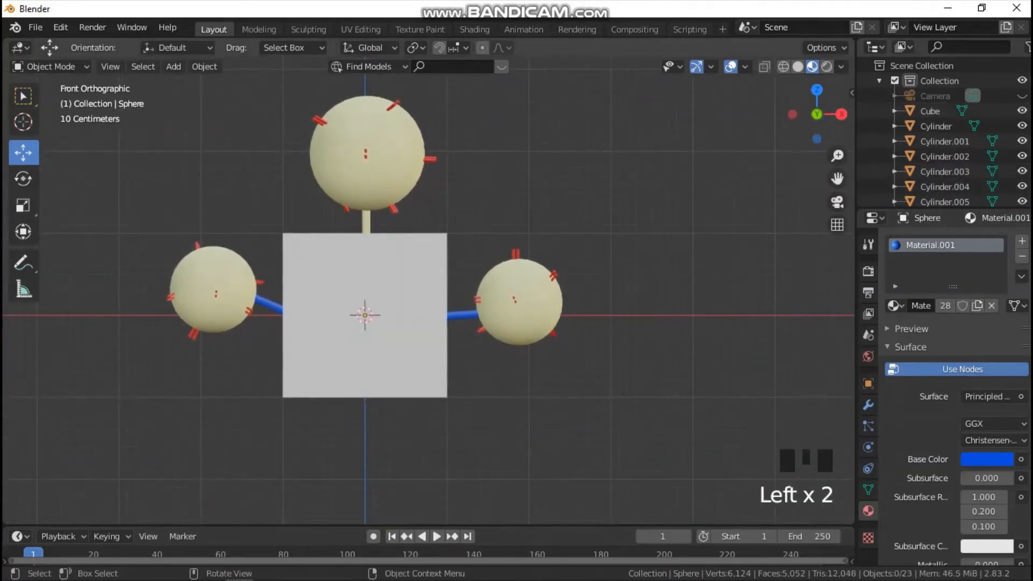
left_click(930, 111)
mouse_move(428, 315)
left_mouse_down()
mouse_move(800, 316)
mouse_move(418, 315)
left_mouse_up()
key("shift+d")
key("x")
left_click(724, 315)
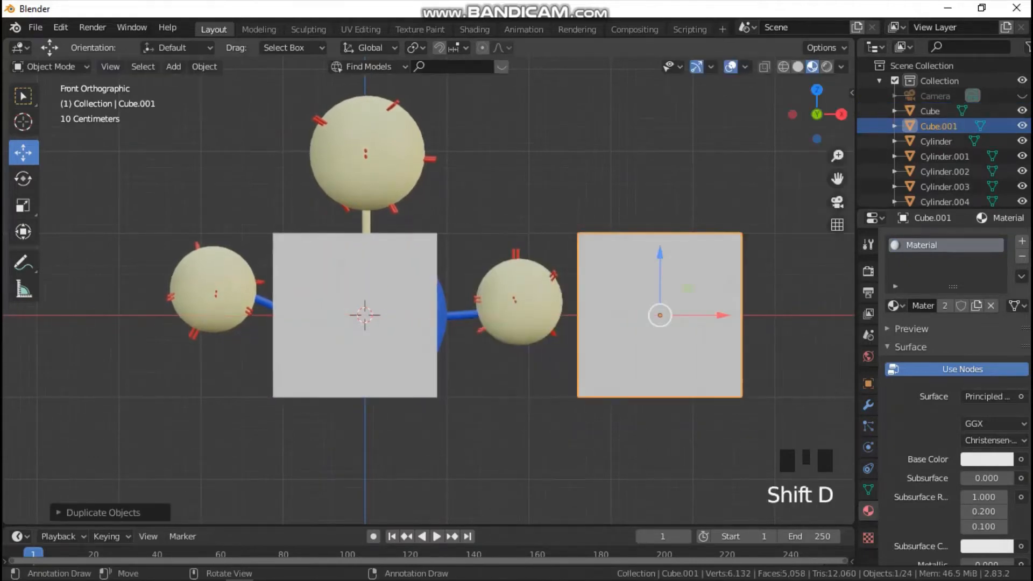
Assign the blue Material.001 to the original cube that overlaps the body.
left_click(930, 110)
left_click(893, 305)
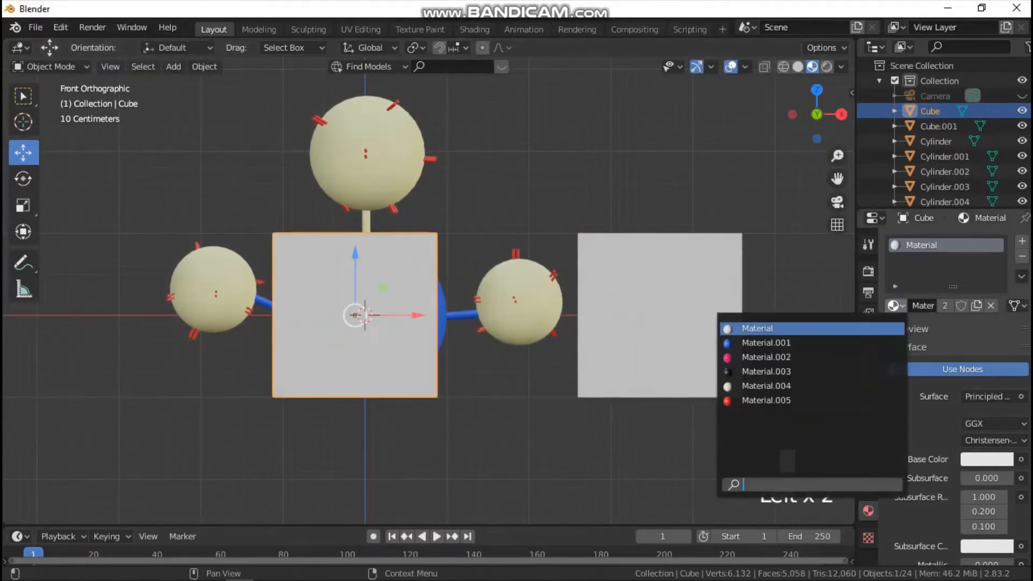
left_click(753, 342)
Move the white duplicate cube backward along the Y axis, well clear of the character.
left_click(662, 312)
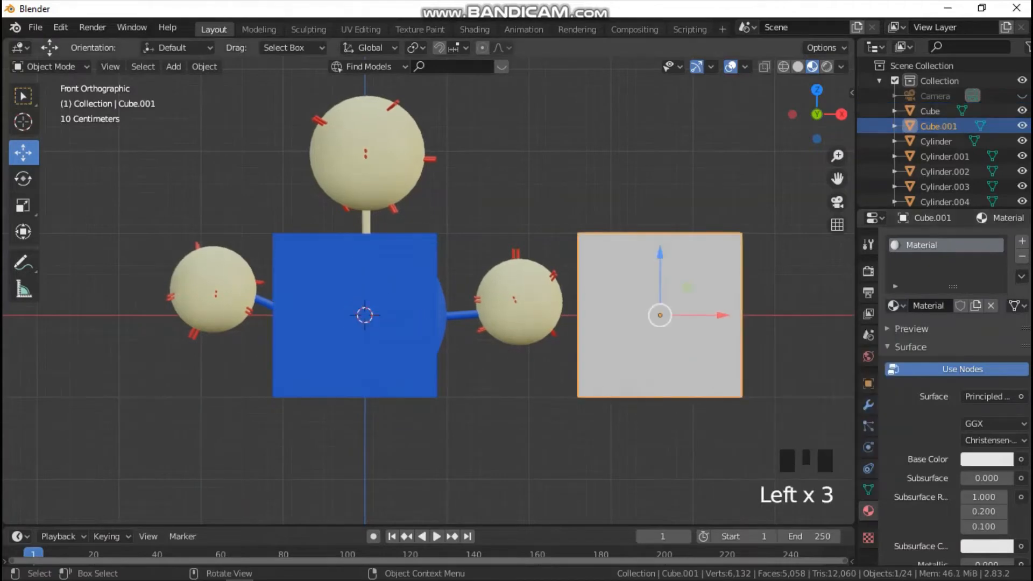
middle_click_drag(662, 312, 619, 377)
left_click_drag(616, 461, 832, 411)
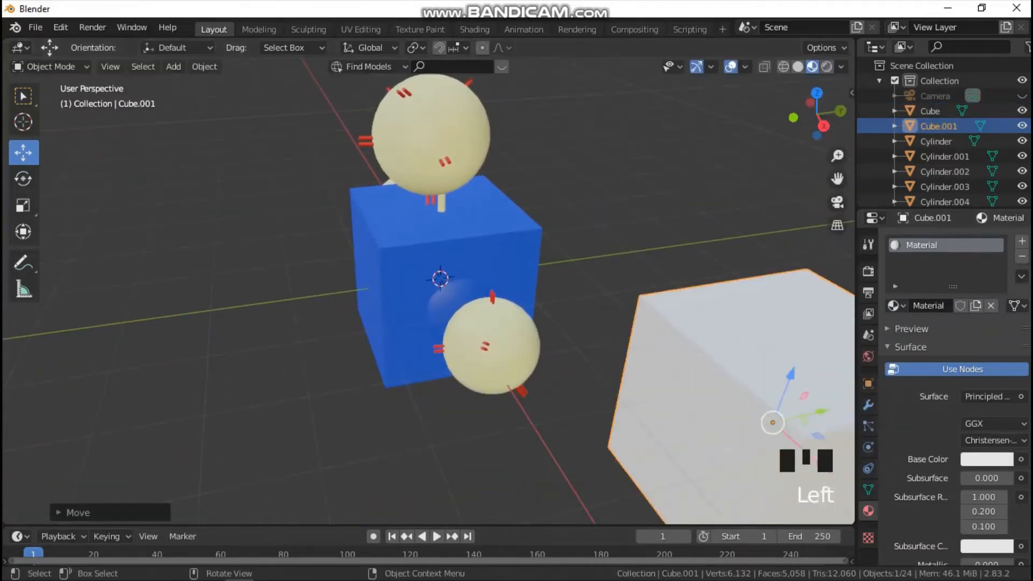
scroll(832, 411, "down", 3)
left_click_drag(658, 350, 762, 334)
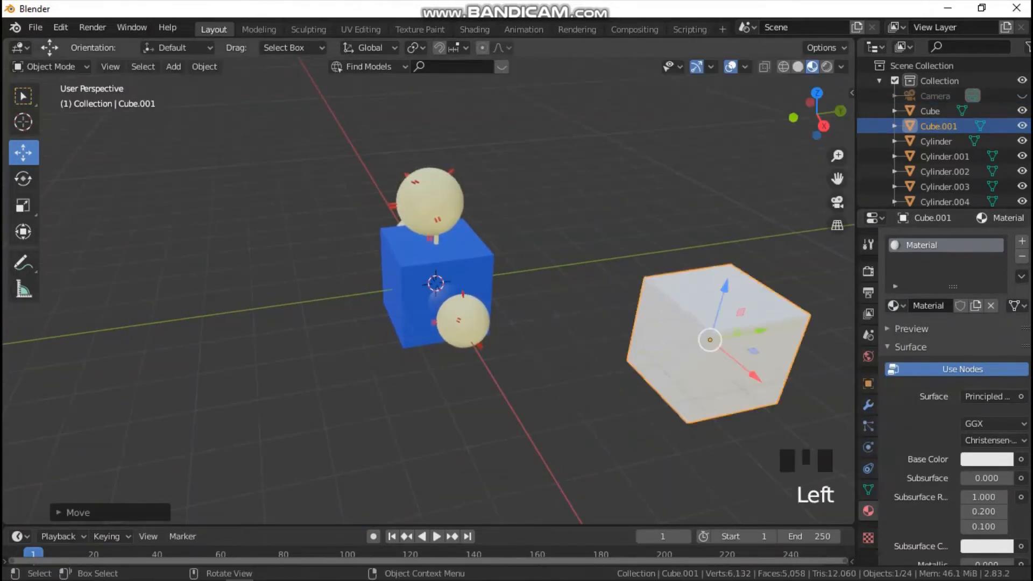
Move the blue cube down along the Z axis to just below the round body in front view.
left_click(475, 282)
key("grave")
left_click(447, 242)
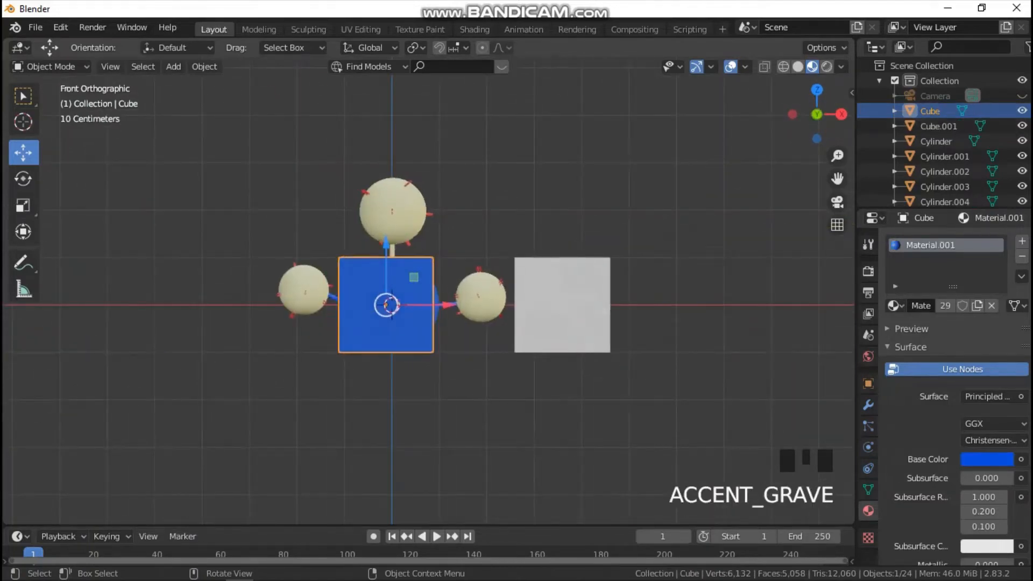
left_click_drag(386, 243, 385, 296)
left_click_drag(838, 178, 878, 40)
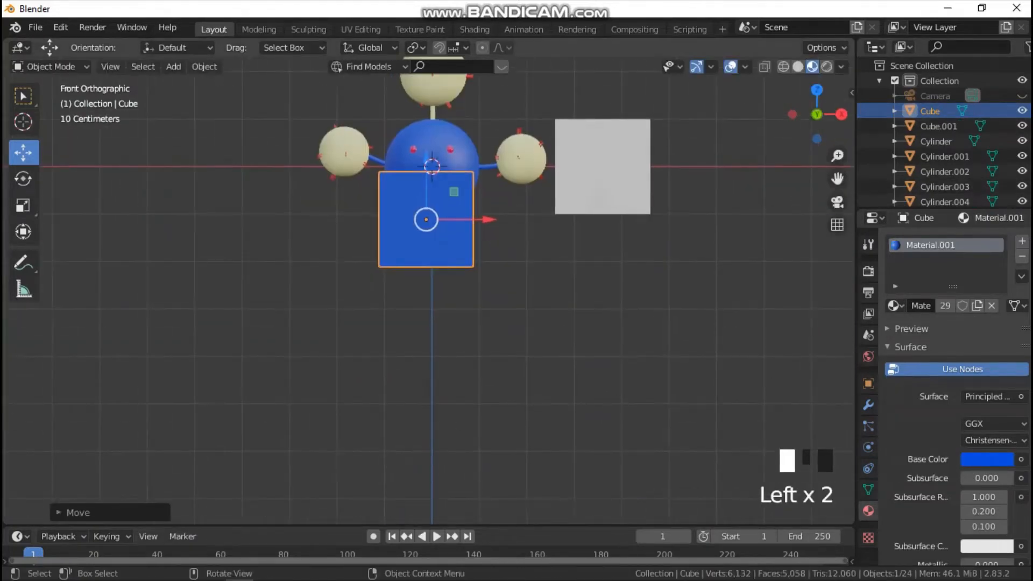
scroll(428, 291, "up", 3)
left_click_drag(425, 108, 424, 199)
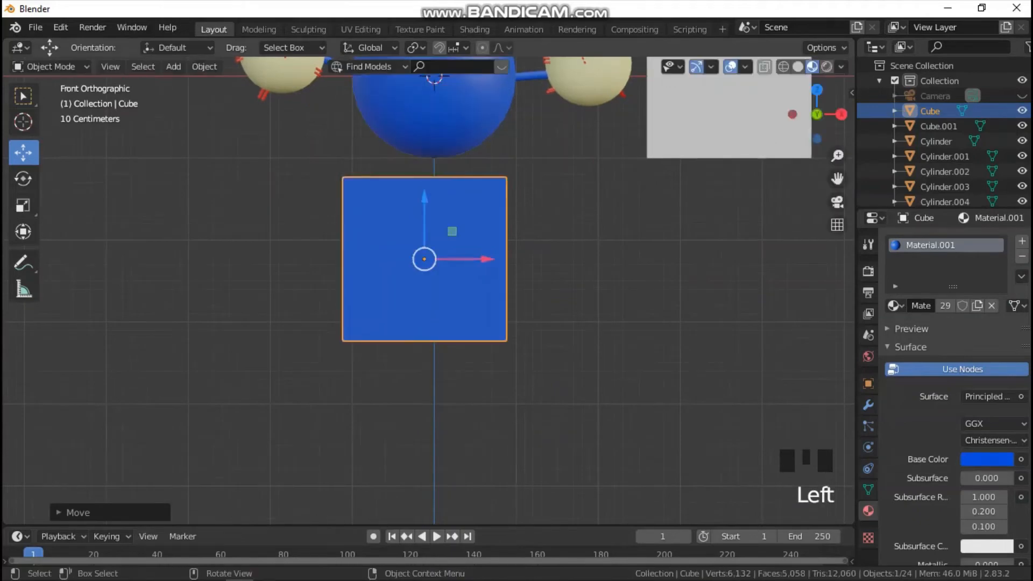
Add a Subdivision Surface modifier to the blue cube and set its viewport subdivisions to 3.
left_click_drag(837, 178, 836, 211)
scroll(429, 291, "up", 2)
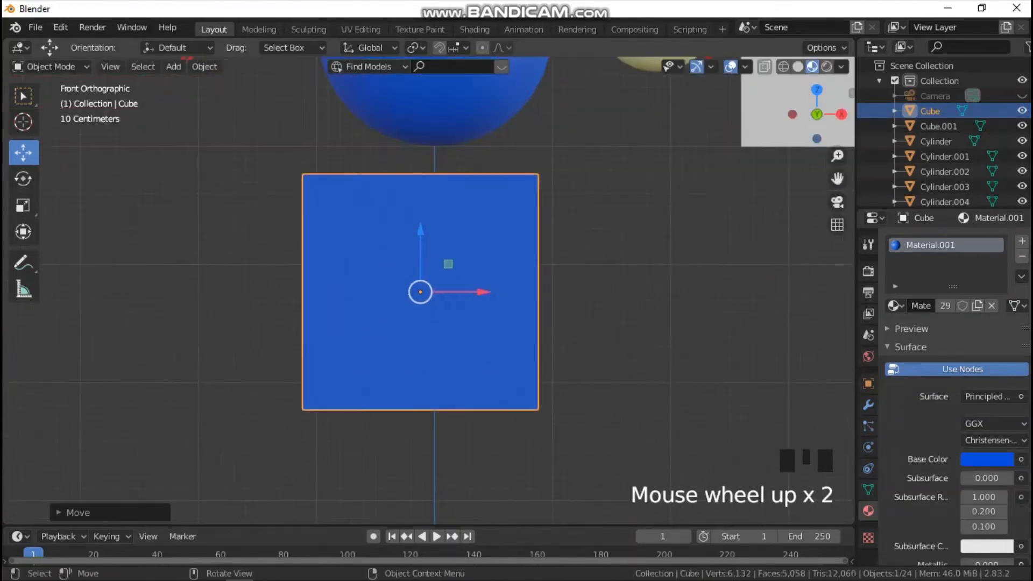
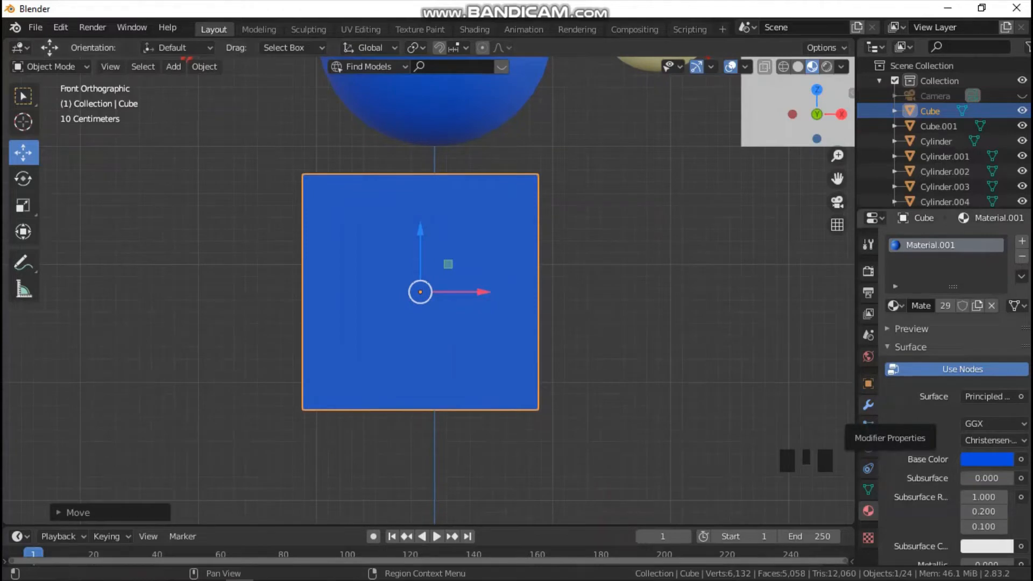
left_click(869, 405)
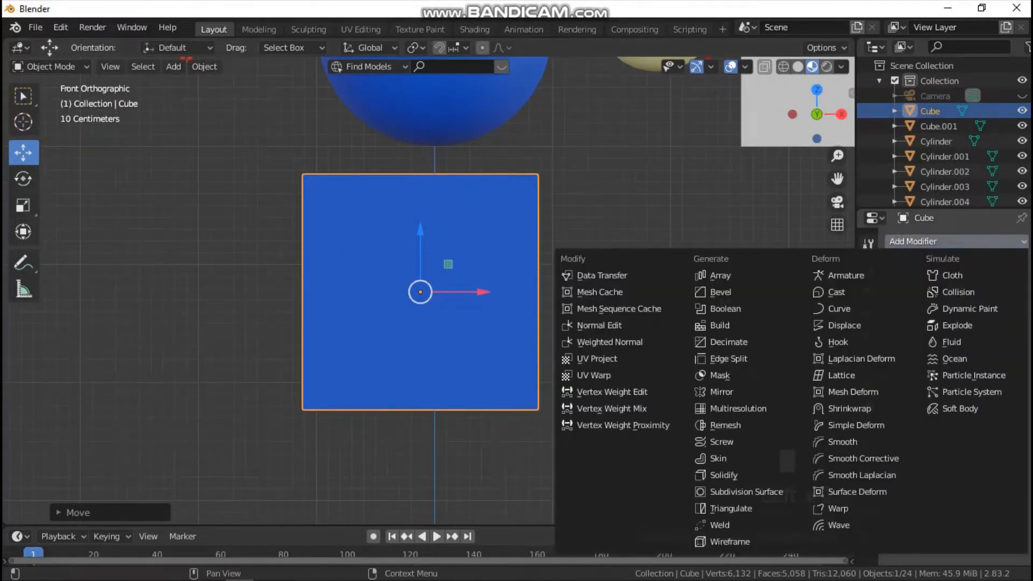
left_click(747, 491)
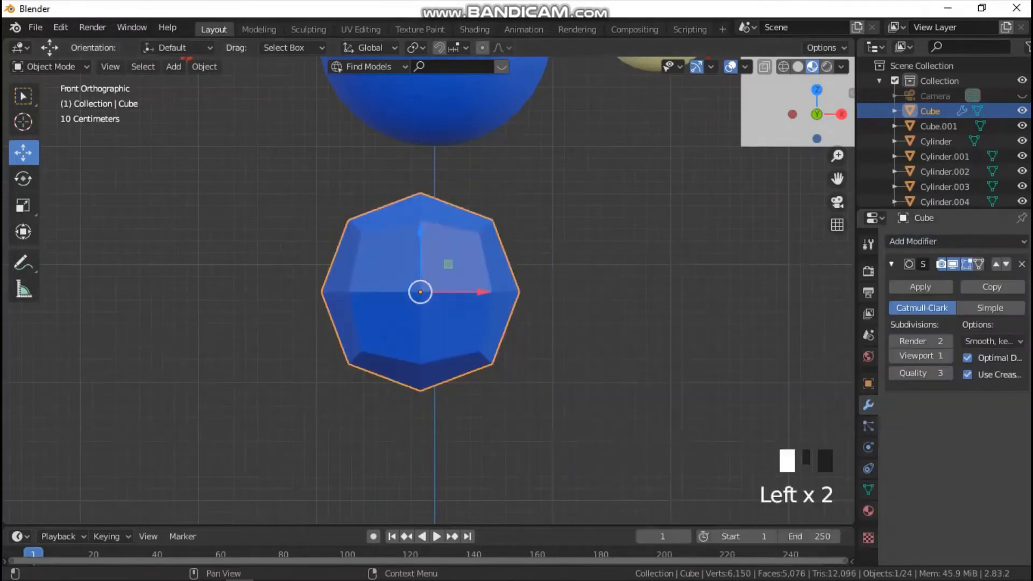
left_click(949, 356)
left_click(948, 356)
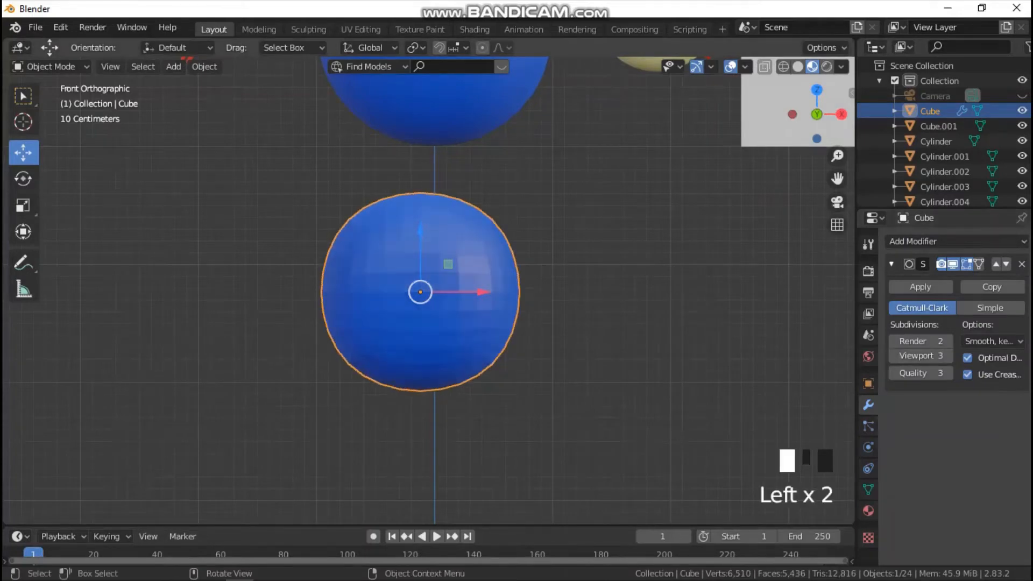
Shade the subdivided blue cube smooth, with Auto Smooth on at 30°.
right_click(488, 258)
left_click(488, 259)
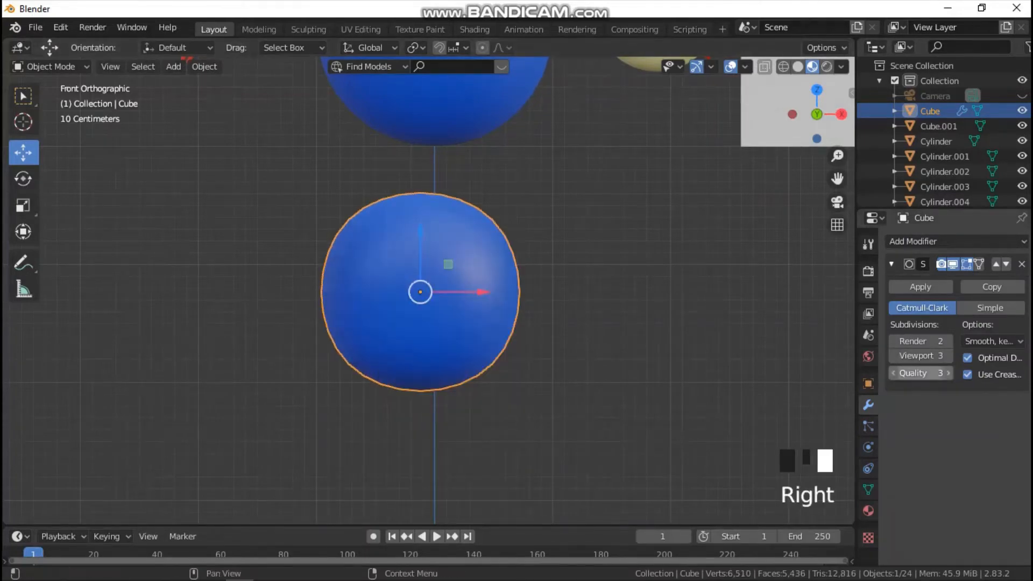
left_click(869, 489)
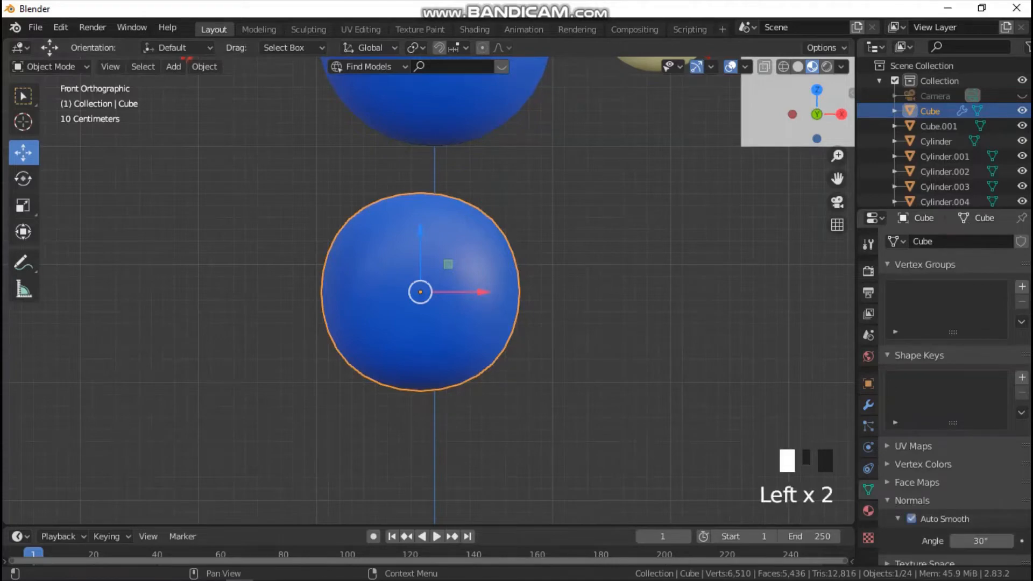
Enter Edit Mode on the blue cube and add one horizontal loop cut at its mid-height without sliding it.
key("Tab")
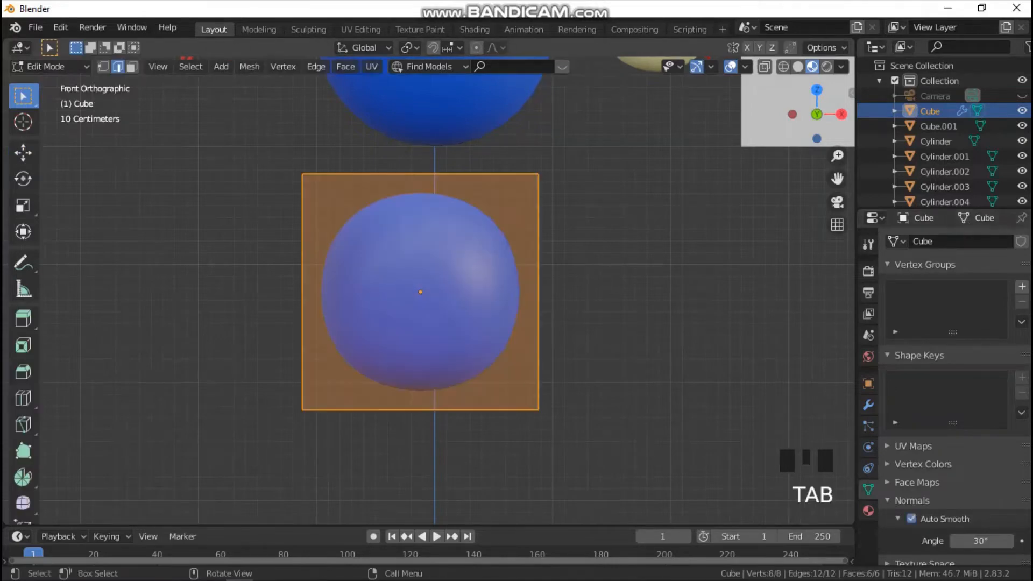
key("grave")
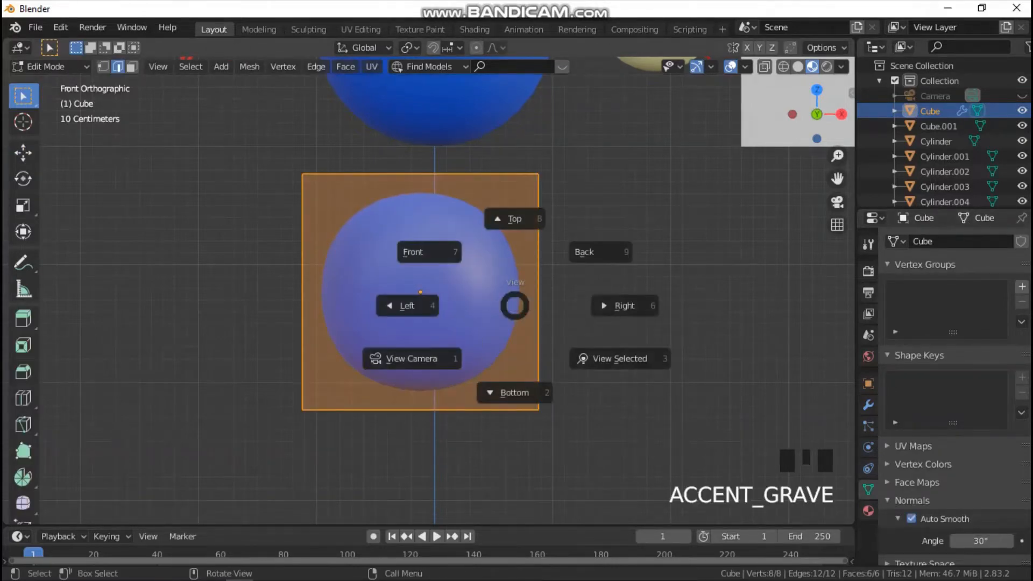
left_click(625, 306)
scroll(624, 306, "up", 2)
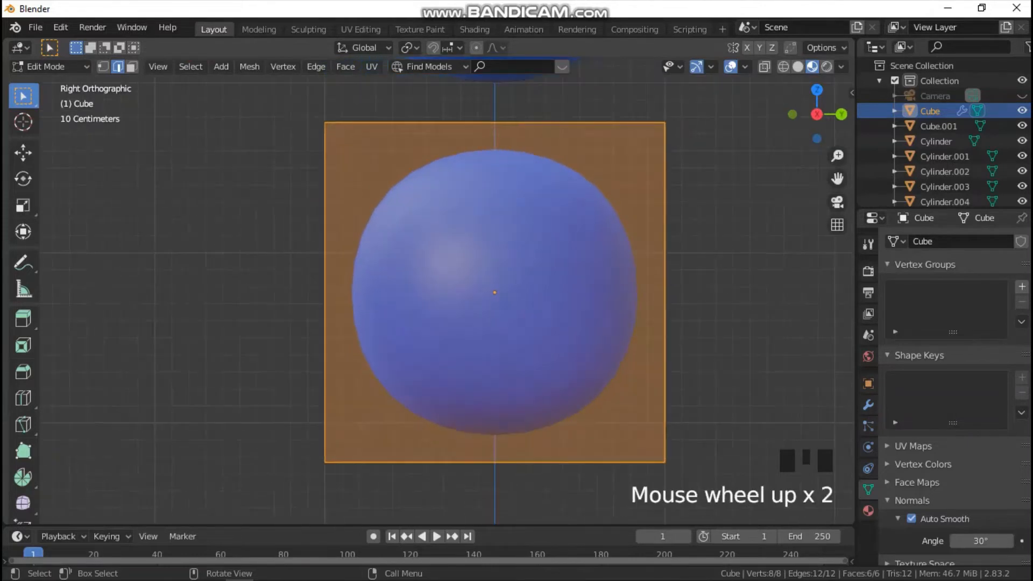
key("ctrl+r")
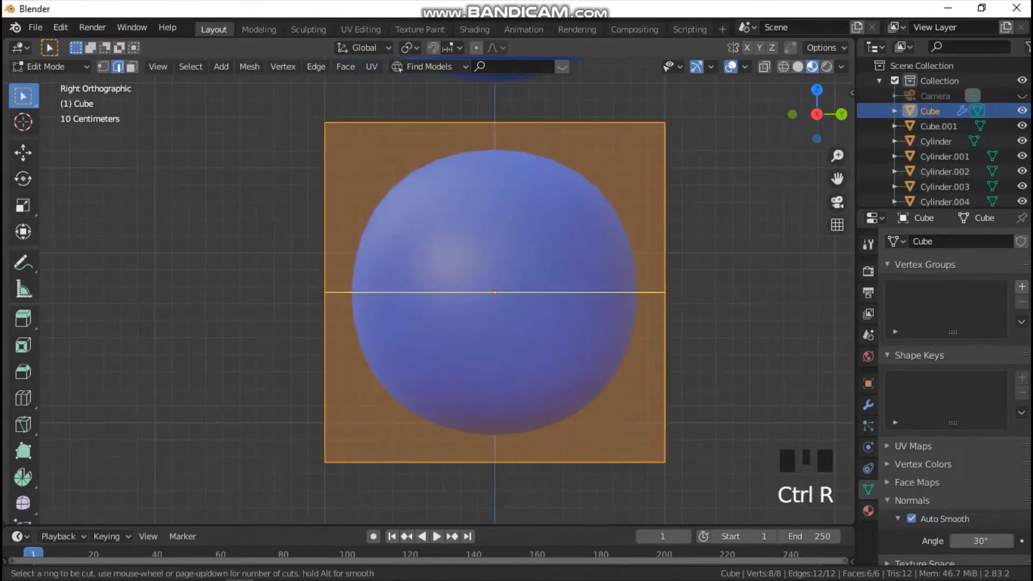
left_click(676, 328)
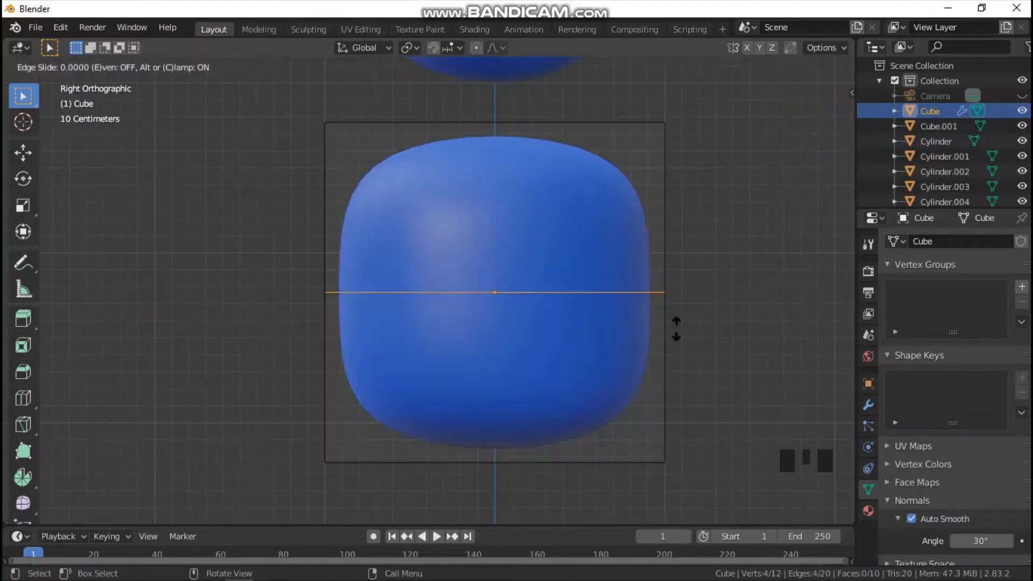
left_click(676, 328)
Extrude the lower front face of the blue cube forward along the Y axis by just over half the cube's depth.
left_click(131, 67)
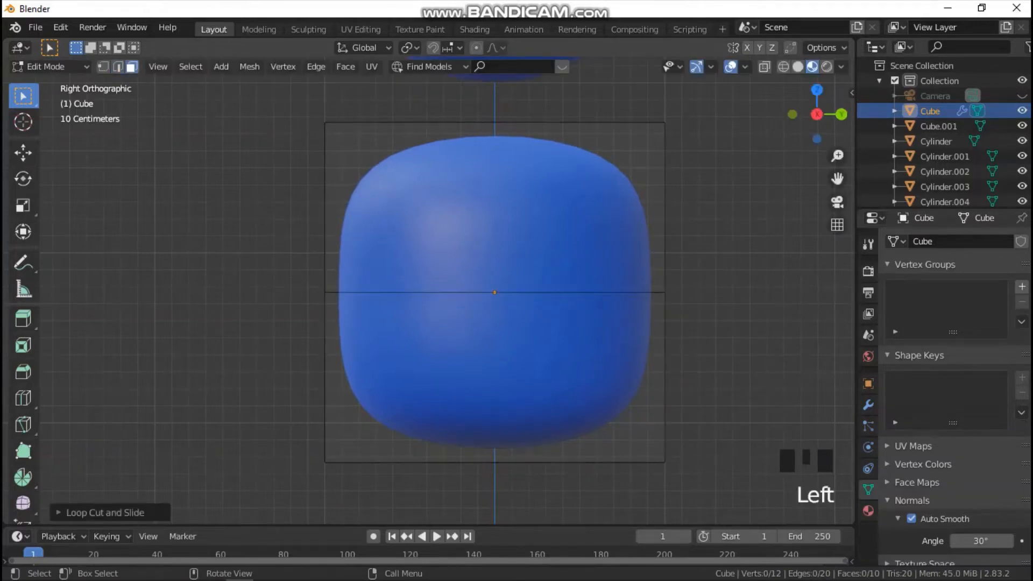
middle_click_drag(484, 270, 539, 253)
left_click(355, 404)
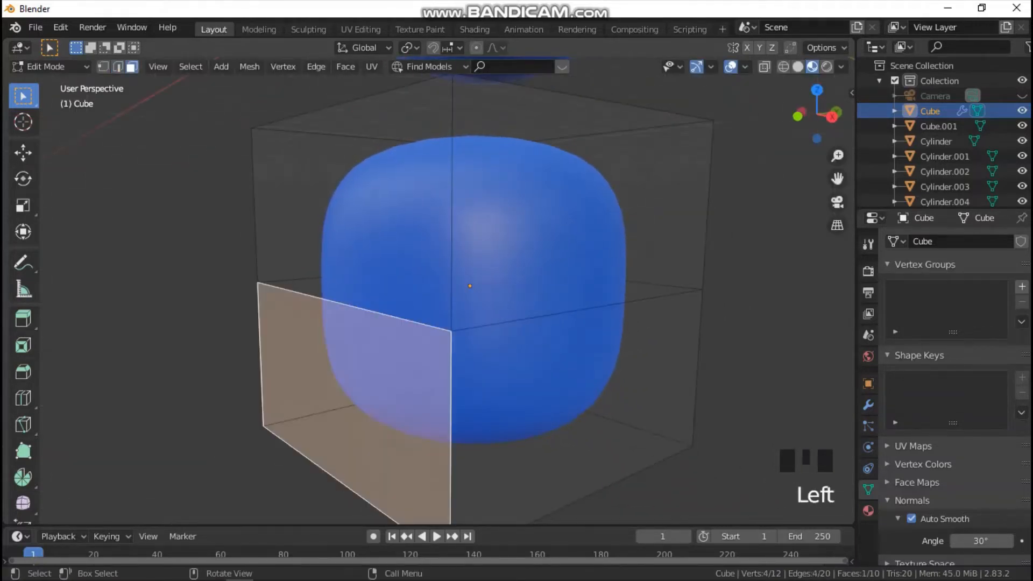
key("grave")
left_click(569, 355)
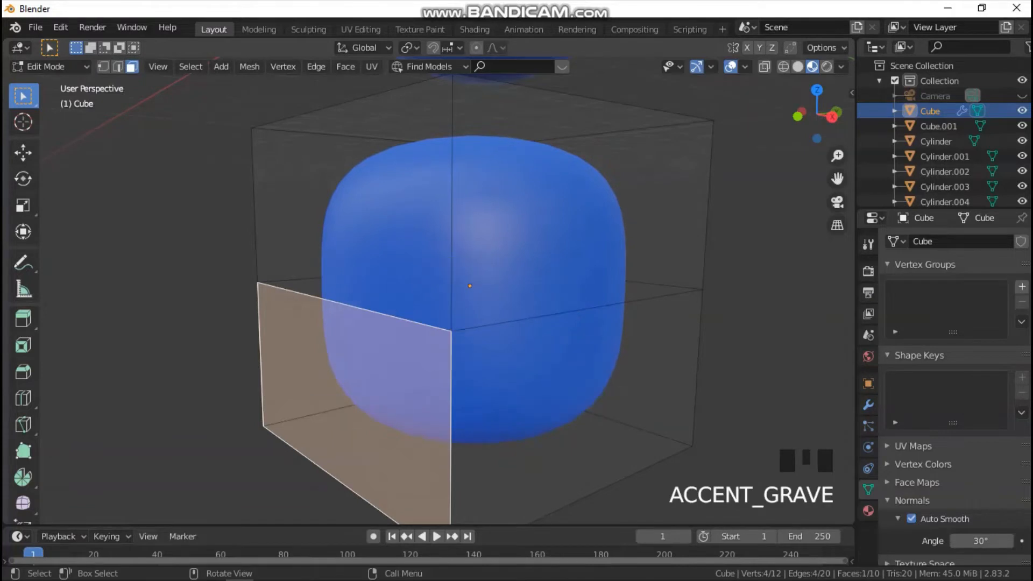
scroll(447, 301, "down", 1)
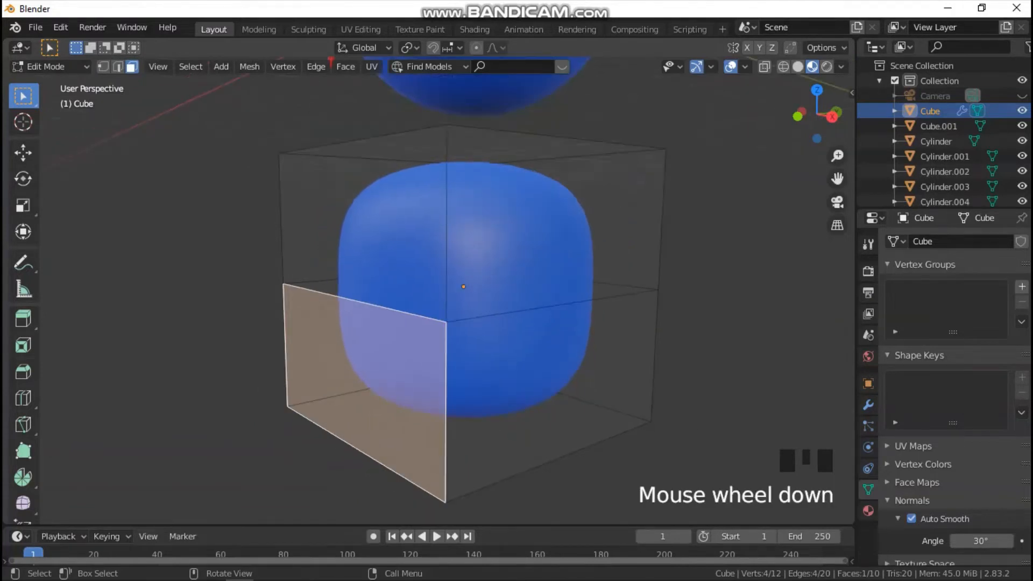
key("e")
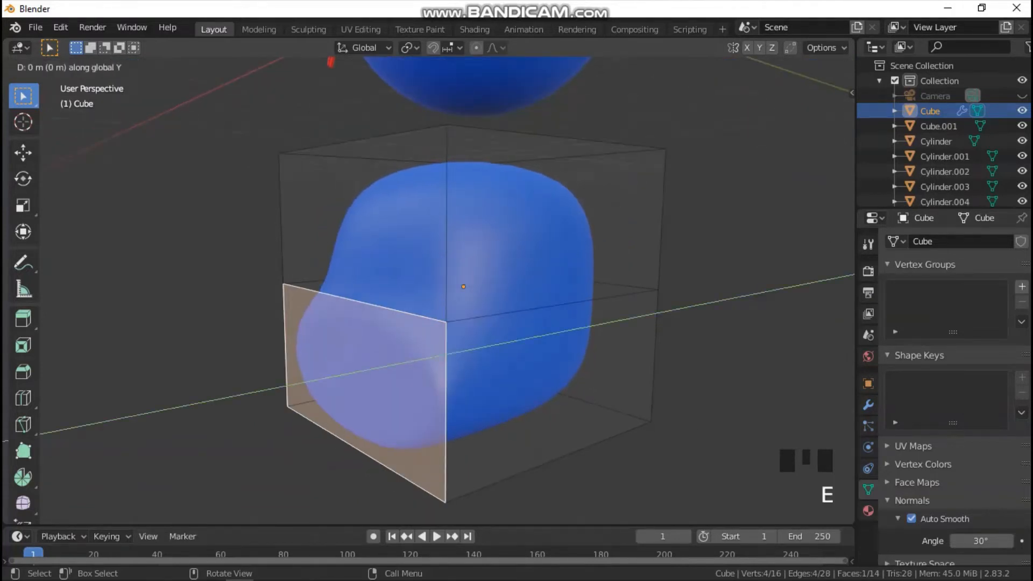
key("Return")
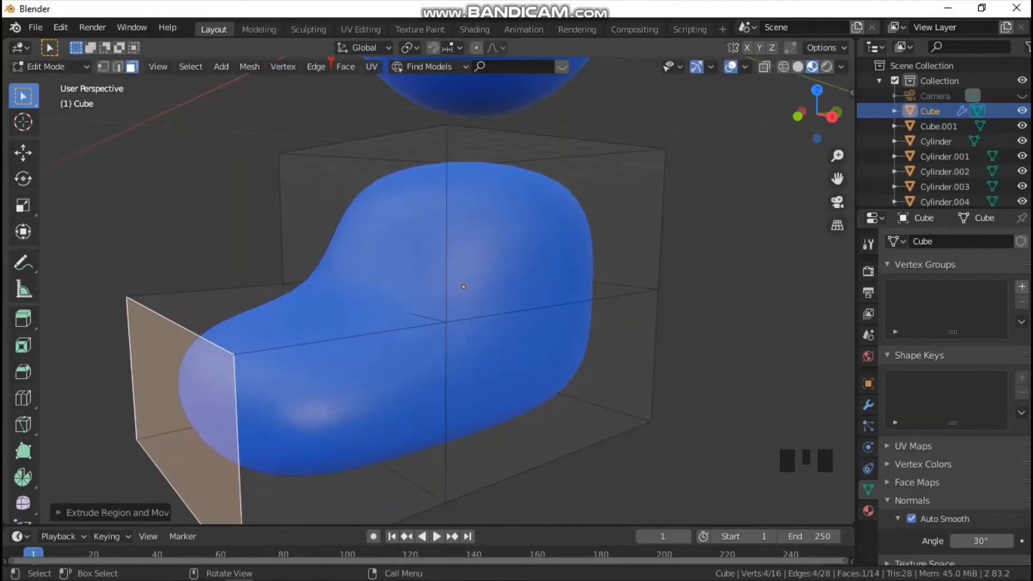
In wireframe side view, move the vertices at the extrusion's front end farther forward along Y by about a third of the cube's depth.
key("grave")
left_click(471, 277)
key("grave")
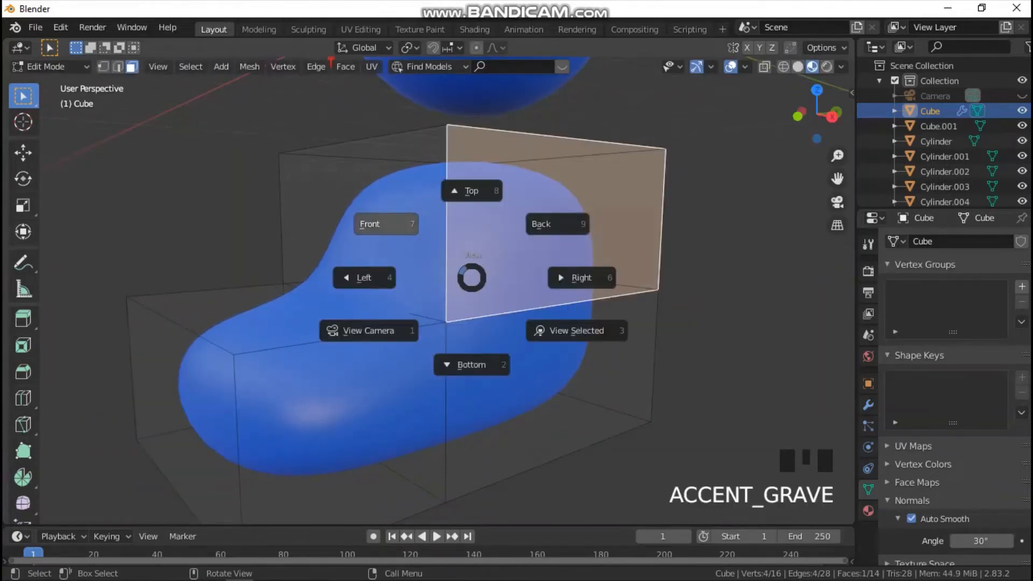
left_click(582, 278)
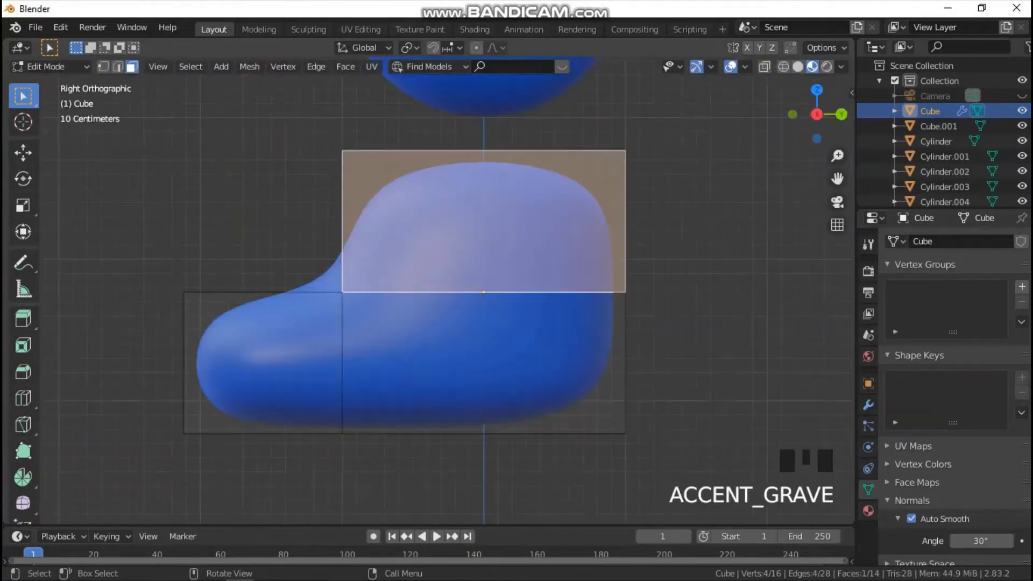
key("z")
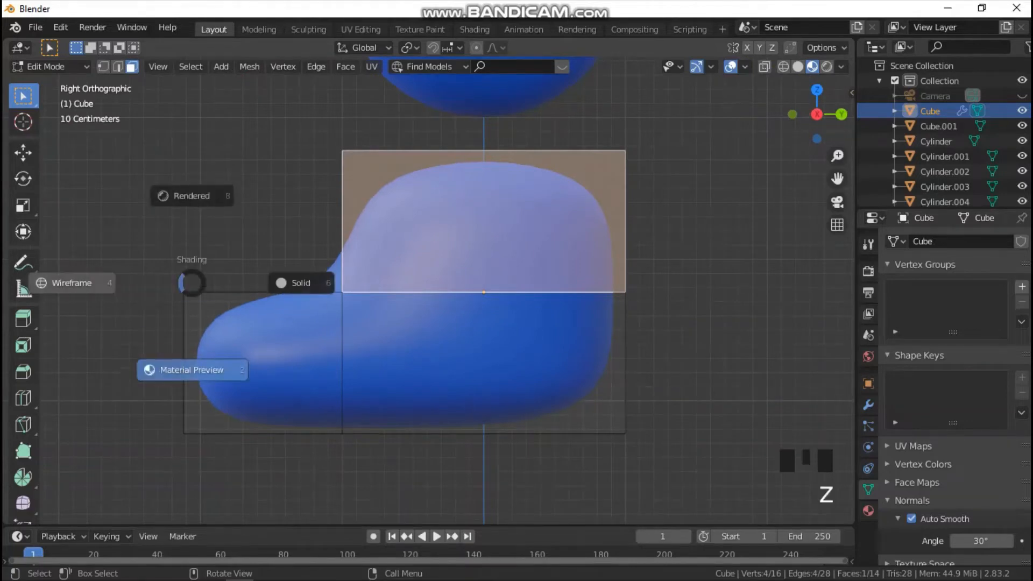
left_click(72, 282)
left_click(103, 67)
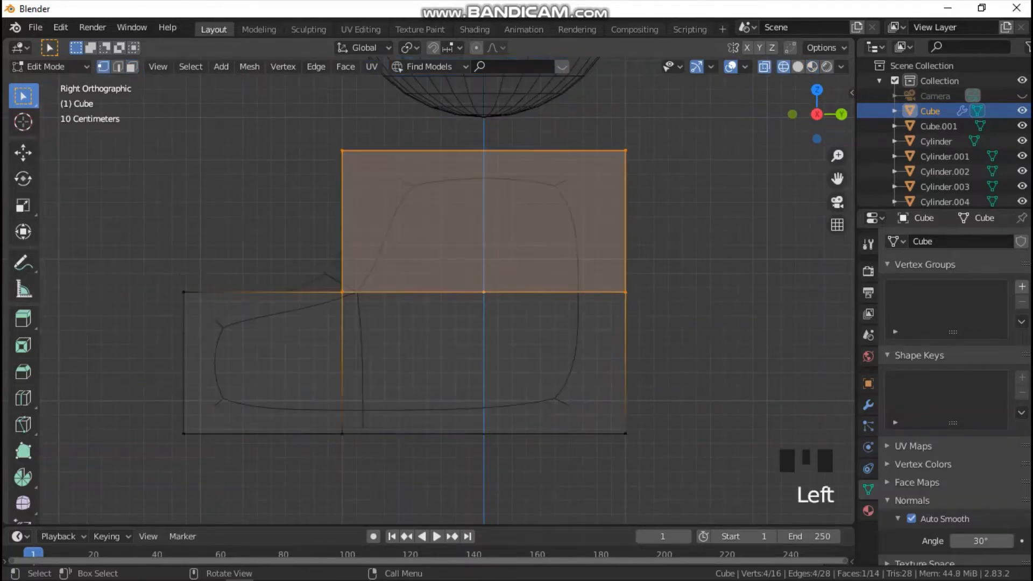
left_click_drag(136, 244, 262, 495)
left_click(22, 153)
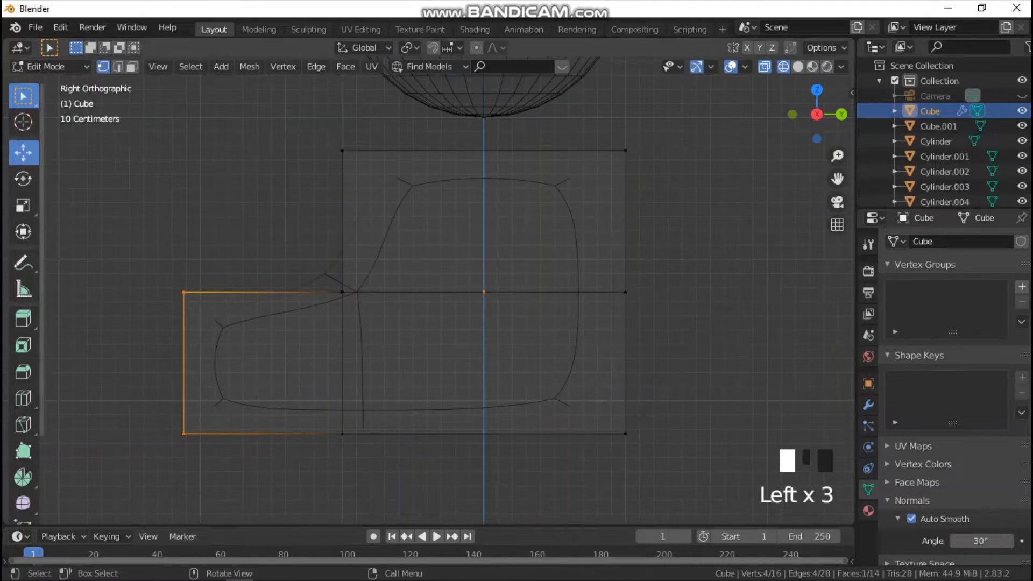
left_click_drag(244, 363, 150, 363)
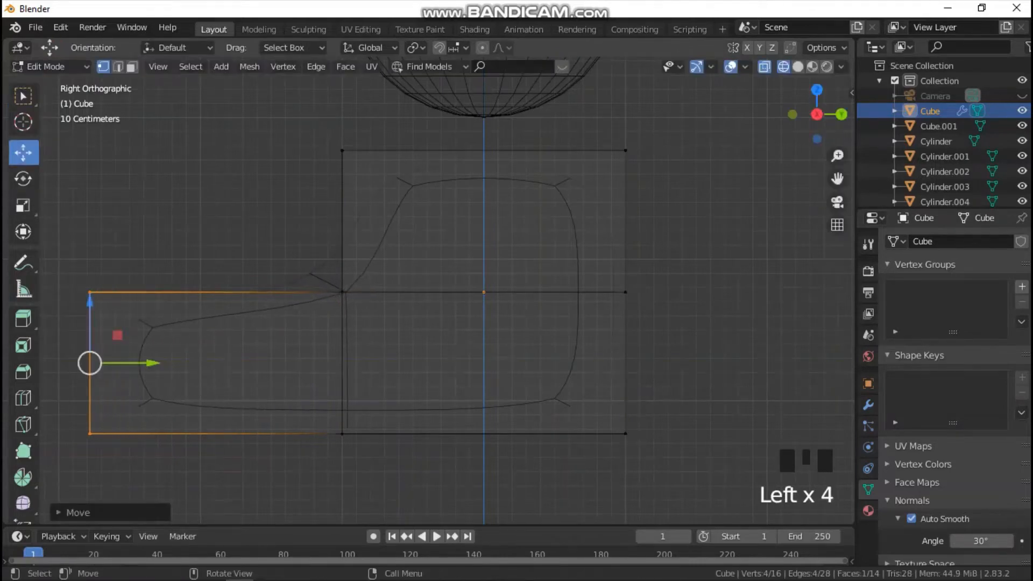
In Material Preview shading, add a horizontal loop cut around the foot's lower half and slide it down to the bottom edge, flattening the sole.
key("z")
key("2")
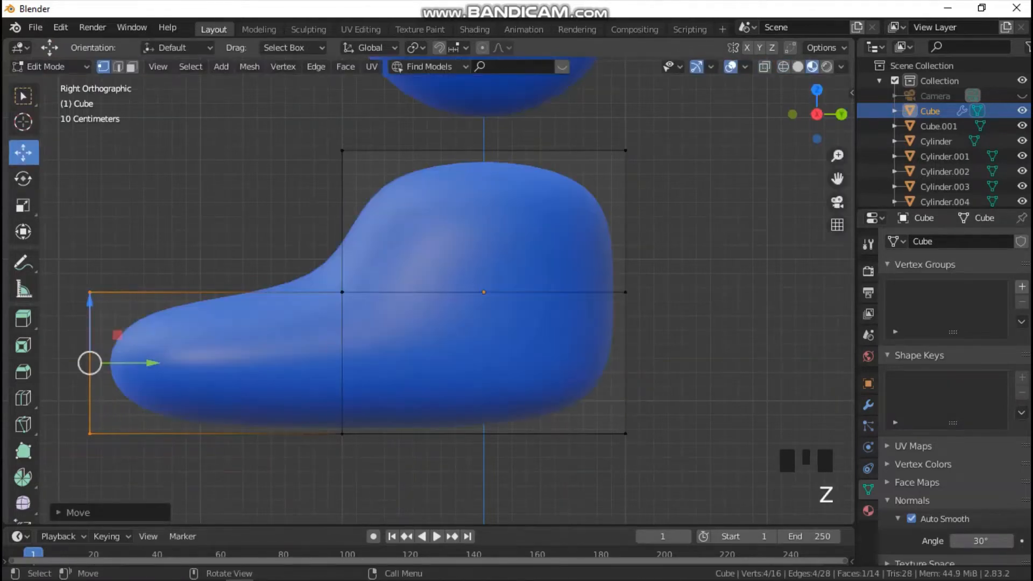
key("ctrl")
key("ctrl+r")
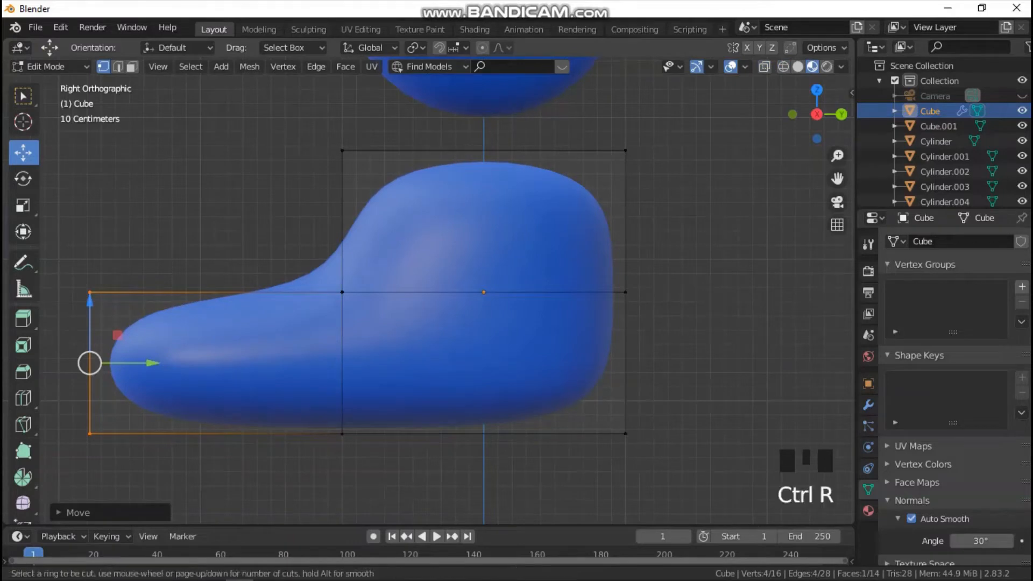
left_click(617, 364)
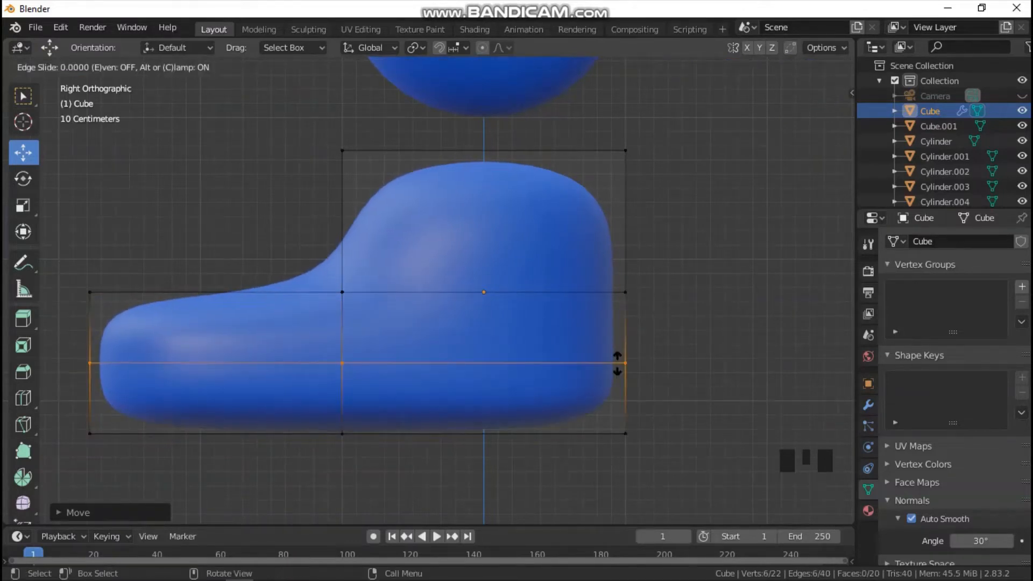
left_click(617, 480)
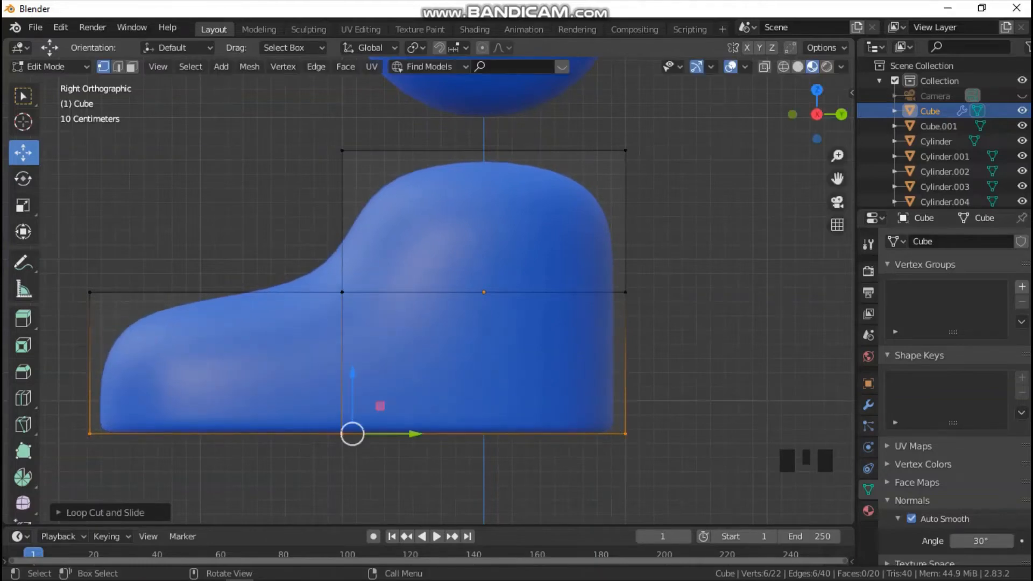
Add a horizontal loop cut around the upper half of the ankle block and slide it up to the top edge.
key("ctrl")
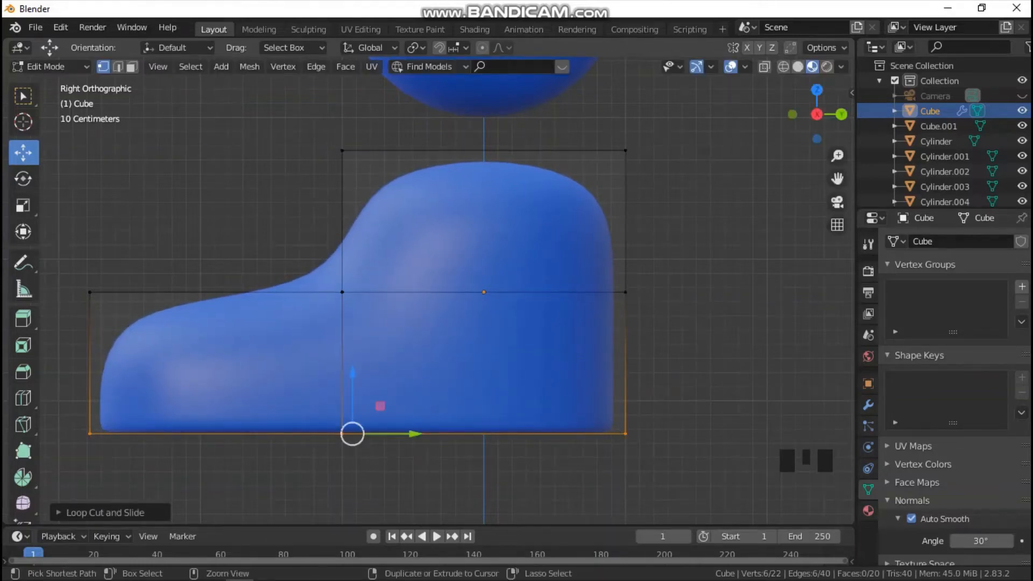
key("ctrl+r")
left_click(646, 232)
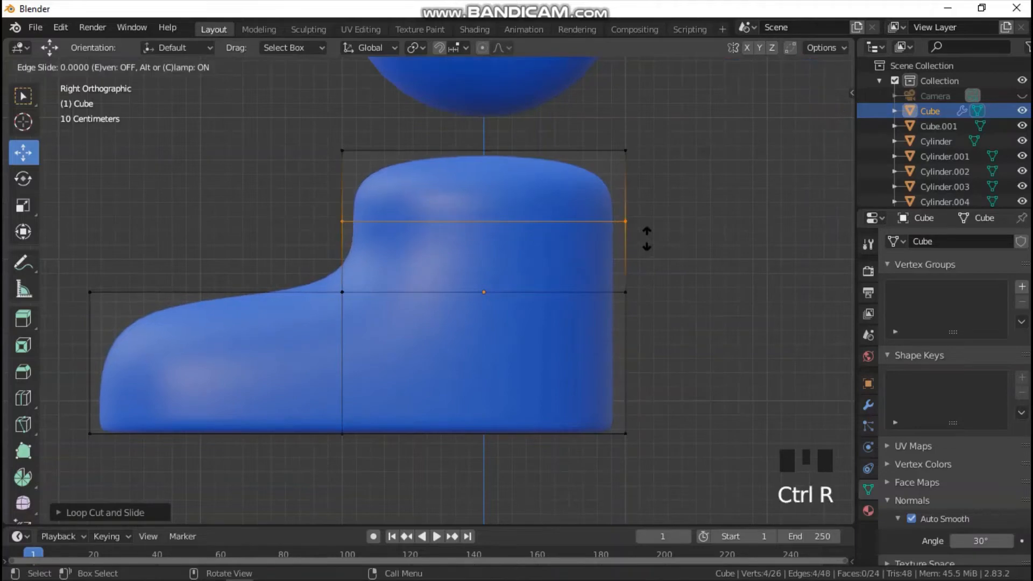
left_click(653, 128)
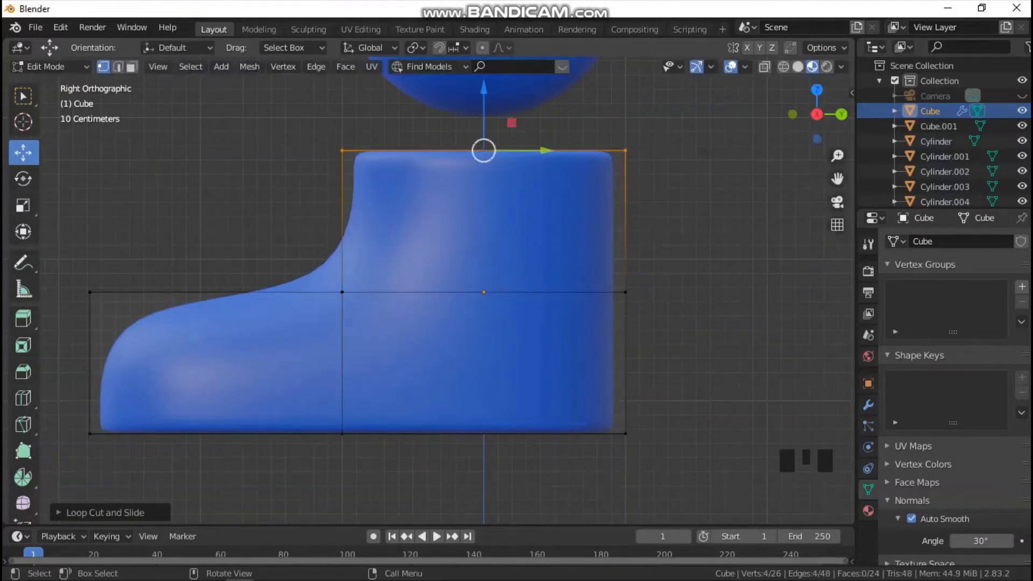
In wireframe, select all vertices at the ankle's top and raise them along Z by just over a third of the original cube's height.
key("z")
left_click(270, 166)
left_click_drag(319, 98, 608, 186)
scroll(447, 291, "down", 3)
mouse_move(461, 161)
left_mouse_down()
mouse_move(461, 125)
mouse_move(461, 148)
left_mouse_up()
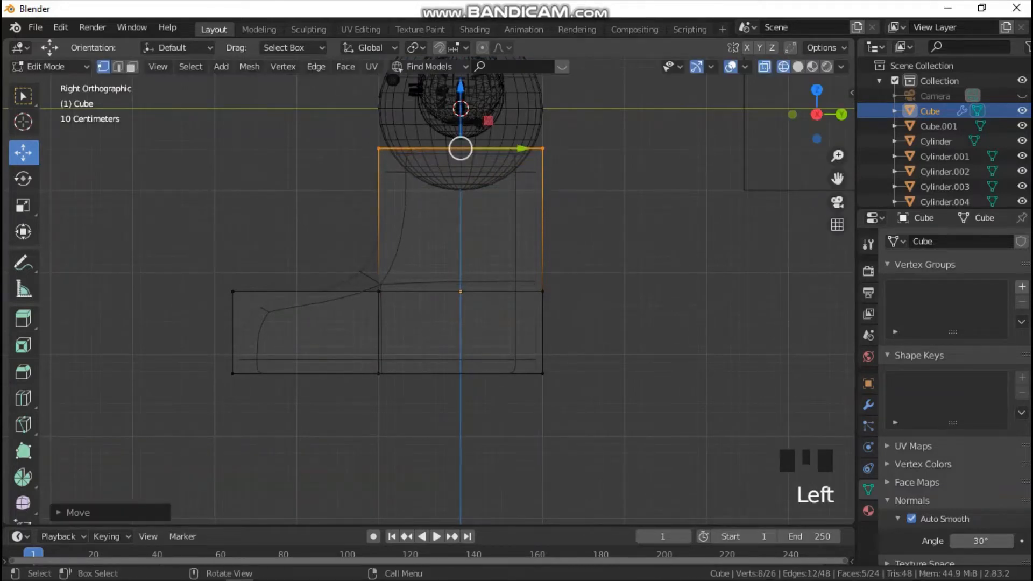
Scale the ankle's top vertices along Y to about 0.65 to taper the leg, and return to Material Preview shading.
key("s")
key("y")
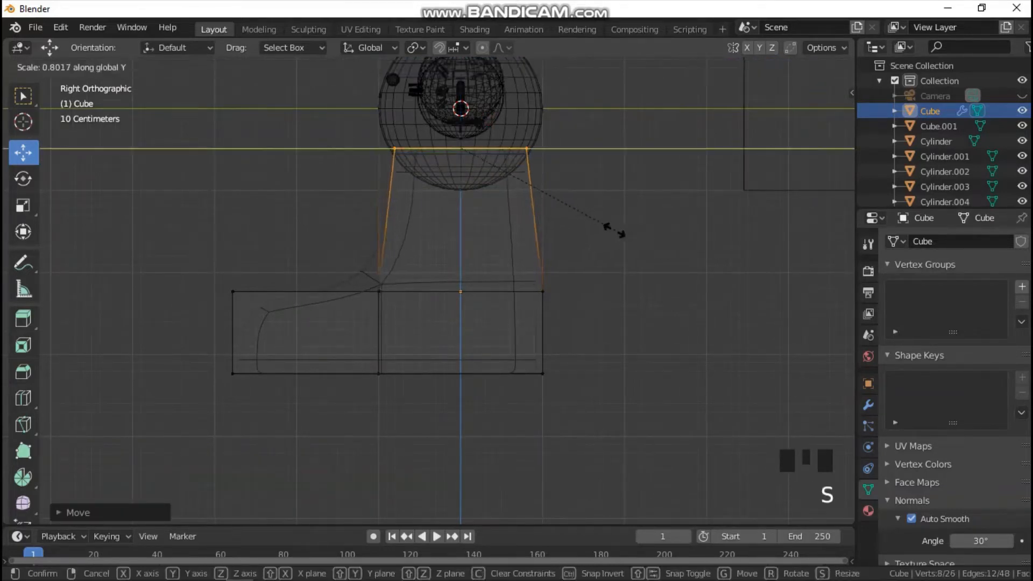
left_click(584, 219)
key("z")
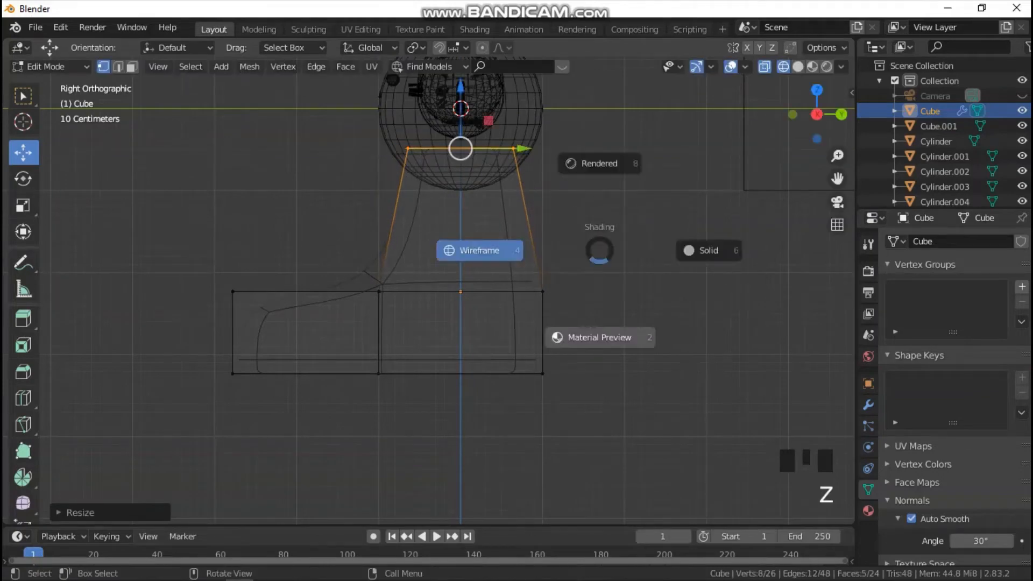
left_click(600, 337)
In Object Mode and front view, scale the whole foot down to about 0.3 and raise it until its top touches the round body.
key("grave")
left_click(489, 282)
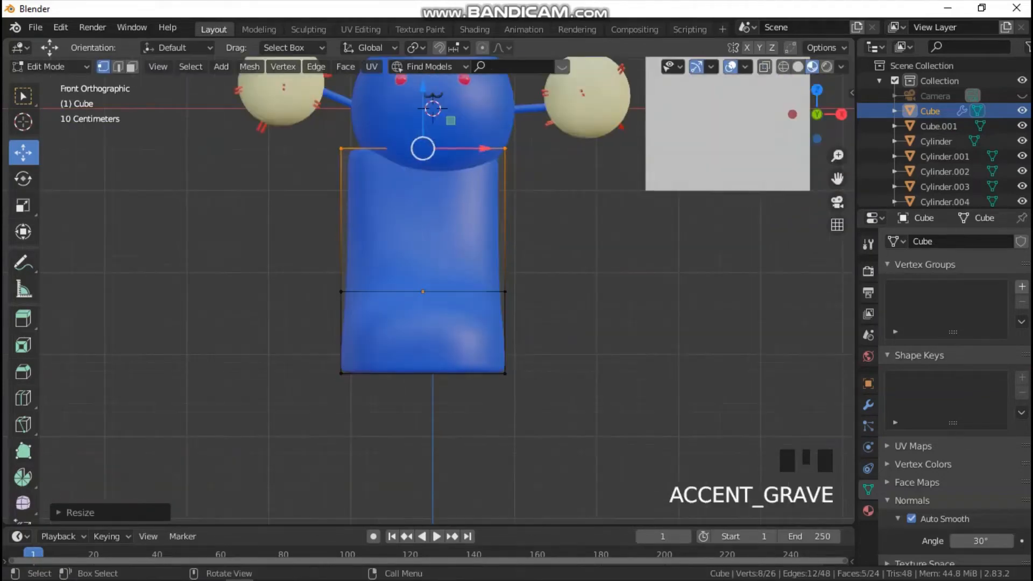
key("Tab")
key("s")
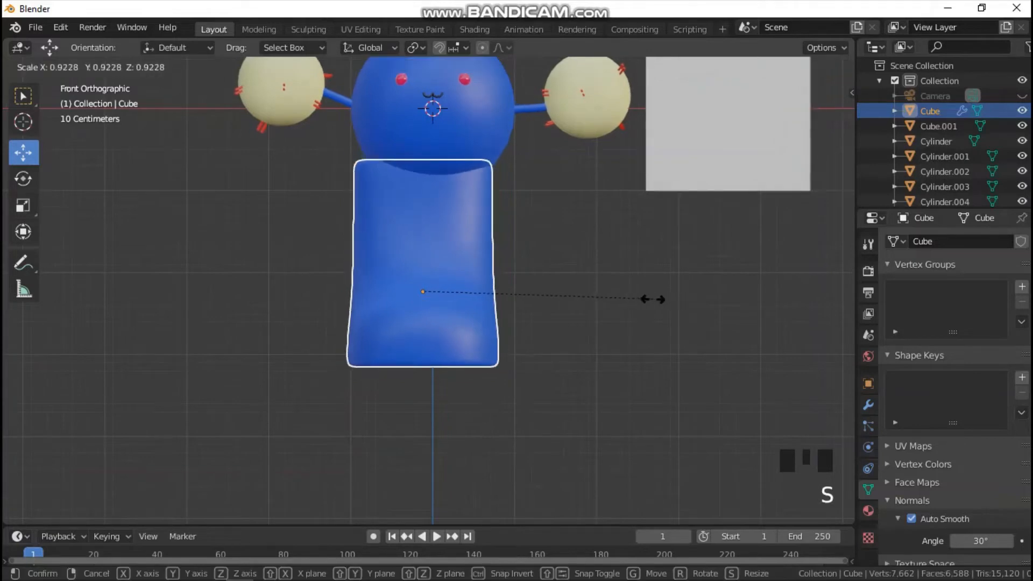
left_click(494, 280)
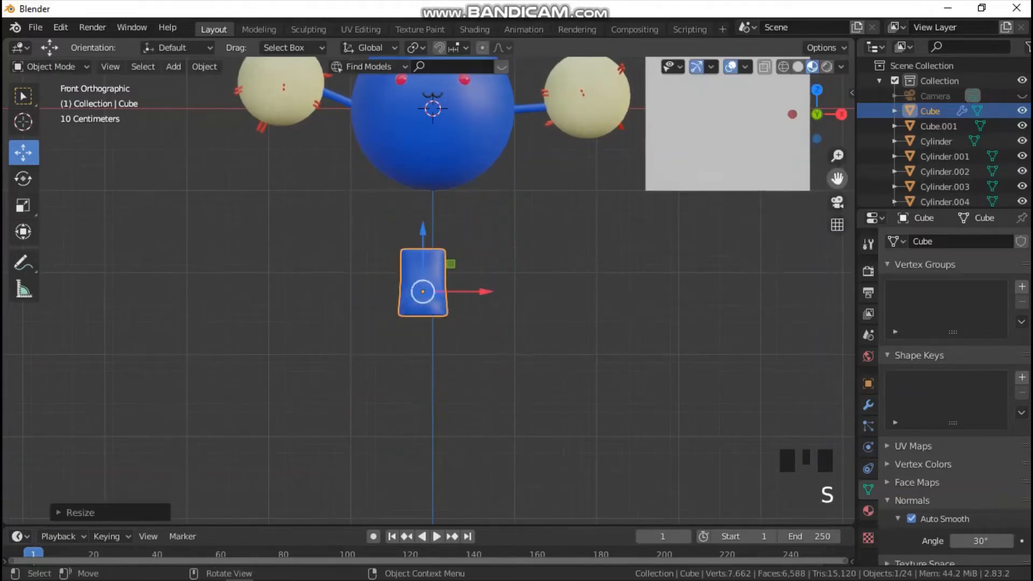
left_click_drag(837, 179, 837, 231)
left_click_drag(417, 285, 418, 218)
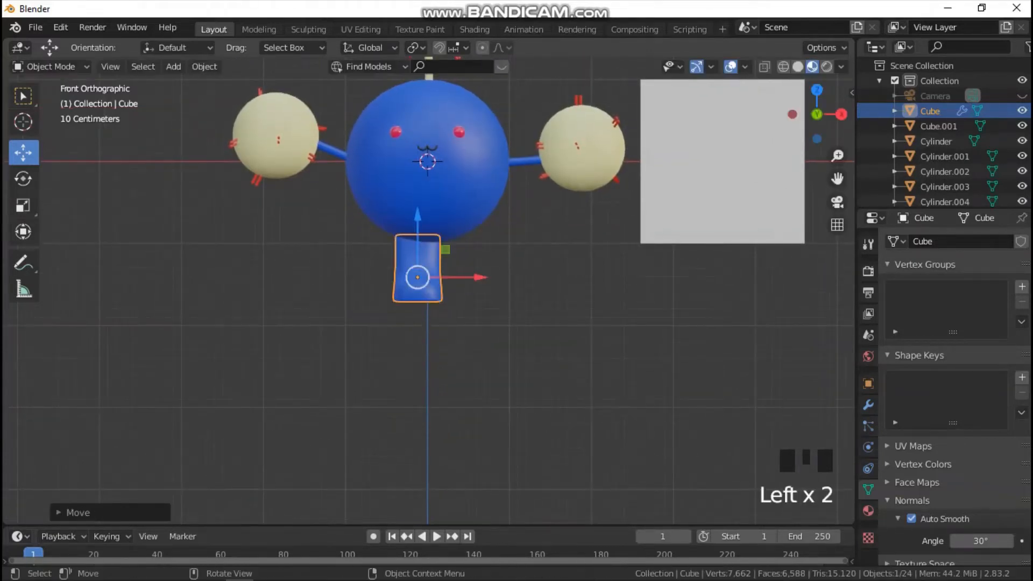
Shrink the foot to a bit under half its size, then shift it along positive X and up so its top sinks into the body.
key("s")
left_click(511, 279)
scroll(511, 279, "up", 3)
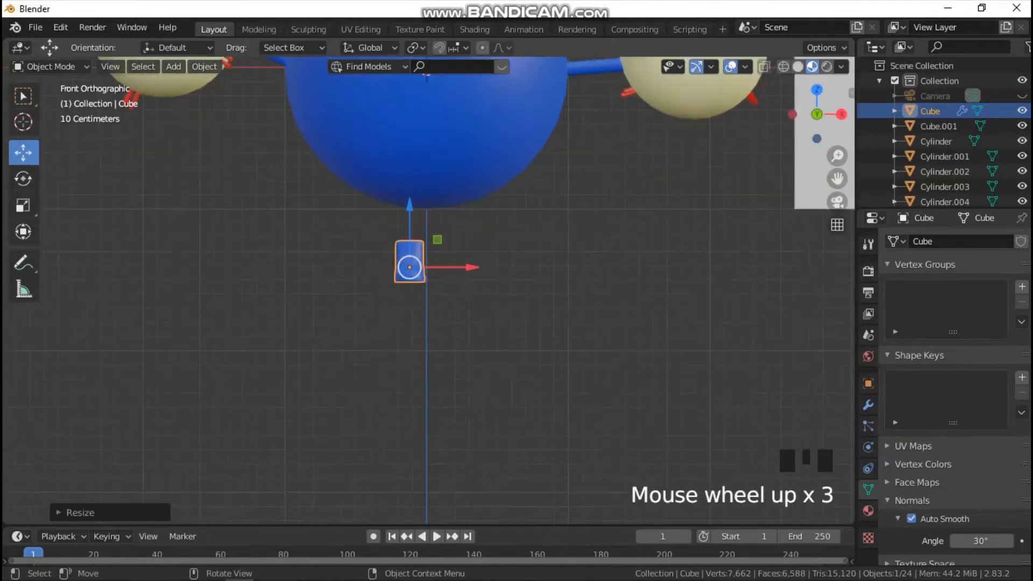
key("s")
left_click(526, 247)
left_click_drag(412, 262, 462, 262)
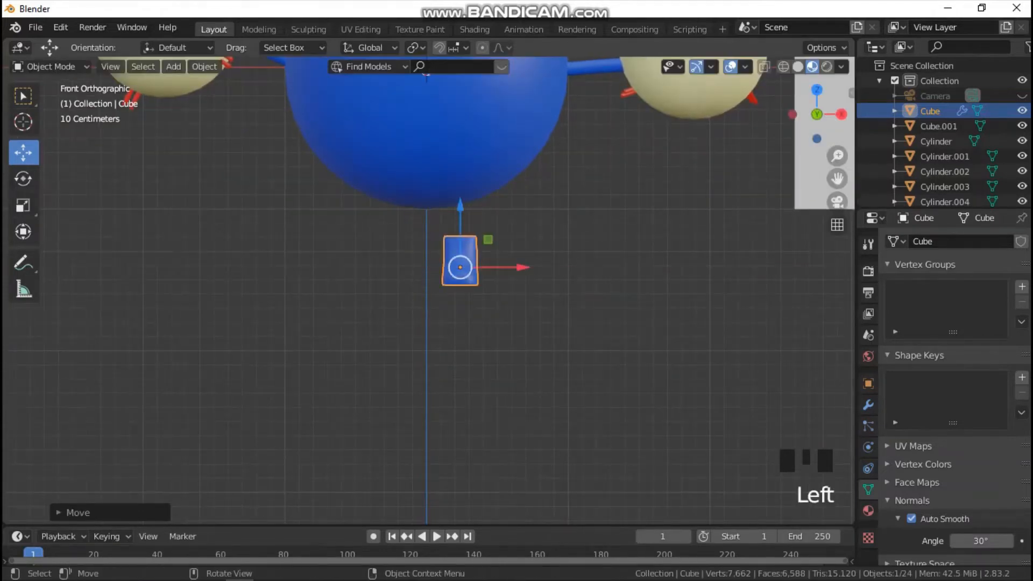
left_click_drag(460, 210, 460, 165)
Examine the foot's placement under the body from the right side and from the front.
key("grave")
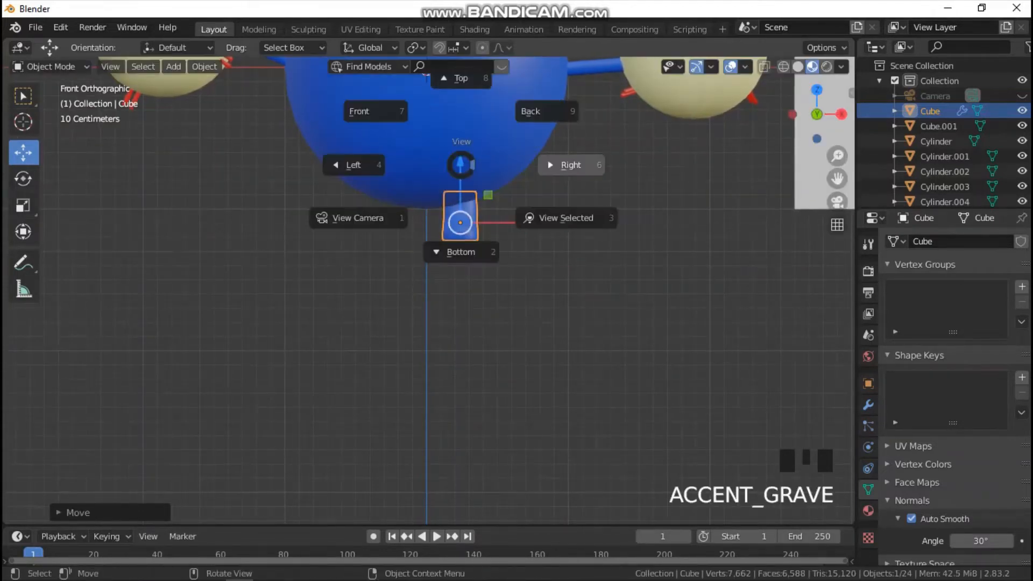
left_click(571, 165)
left_click(543, 223)
key("grave")
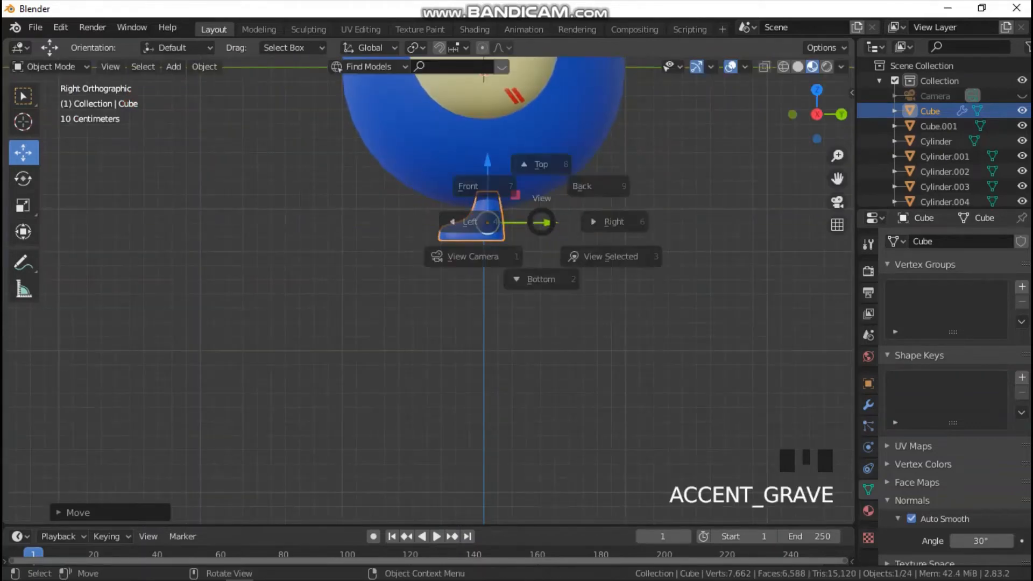
left_click(477, 185)
scroll(477, 184, "down", 2)
left_click(487, 269)
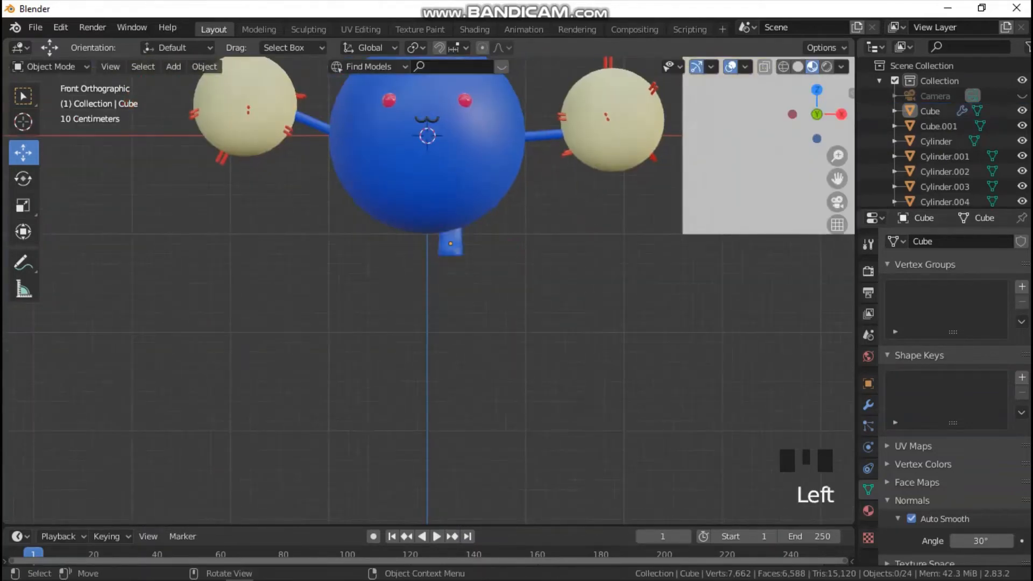
Duplicate the foot and place the copy about 0.58 m away along negative X, on the other side of the body.
left_click(451, 244)
key("grave")
left_click(618, 251)
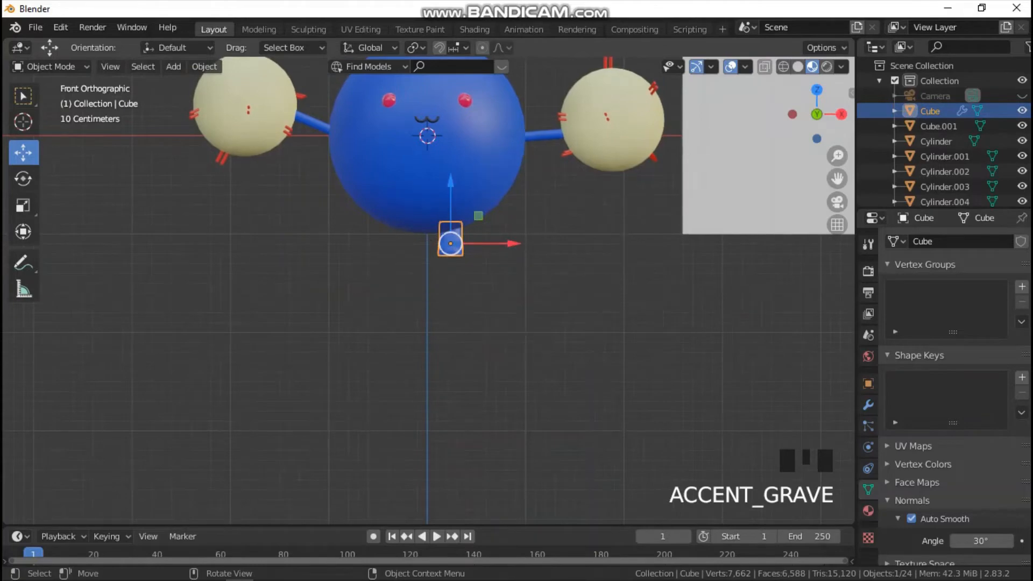
key("shift+d")
key("x")
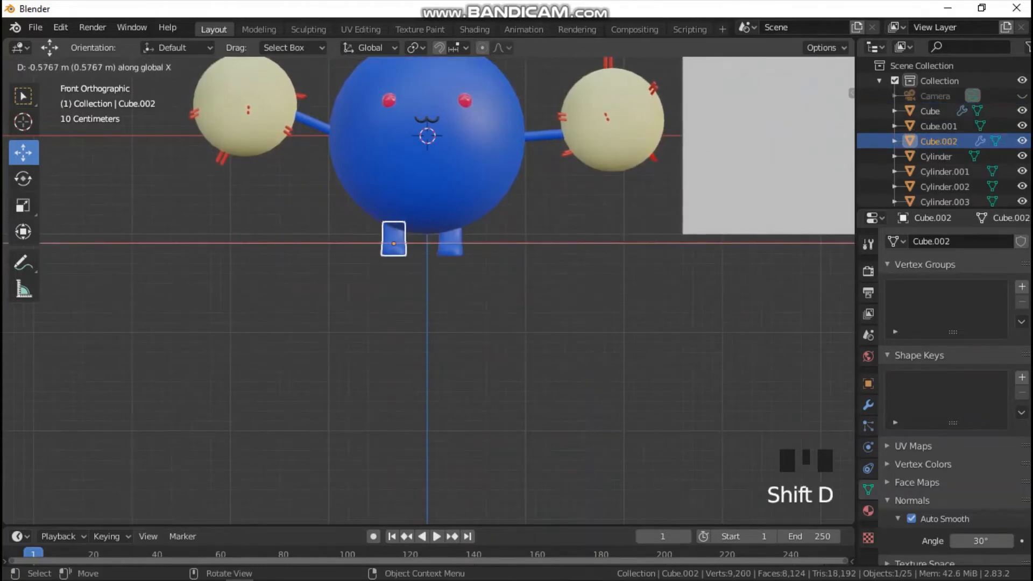
key("Return")
In right view, rotate the original foot about 30° so its toe points down, and raise it slightly along Z into the body.
left_click(451, 240)
key("grave")
left_click(592, 250)
scroll(592, 249, "up", 3)
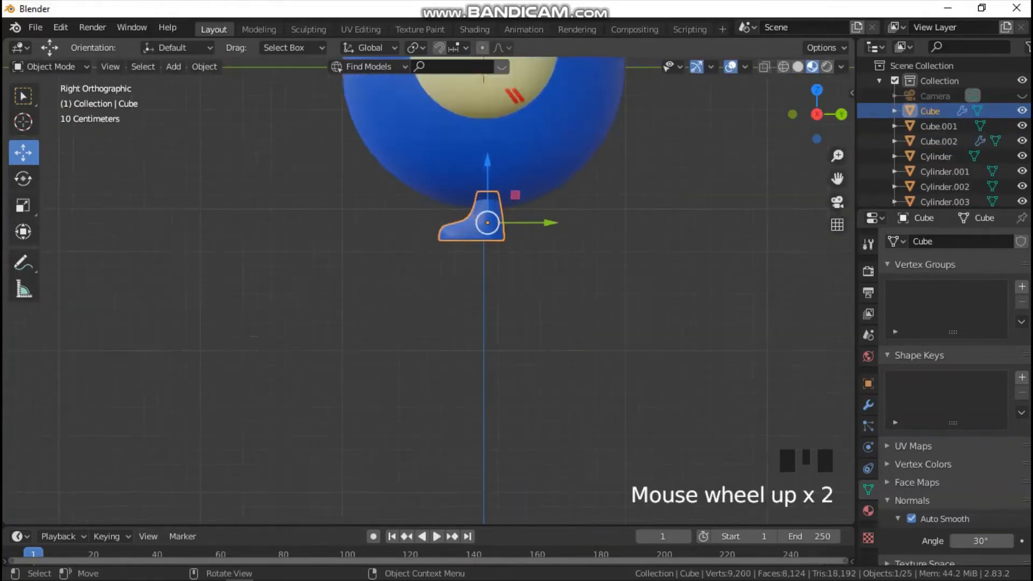
key("r")
left_click(624, 166)
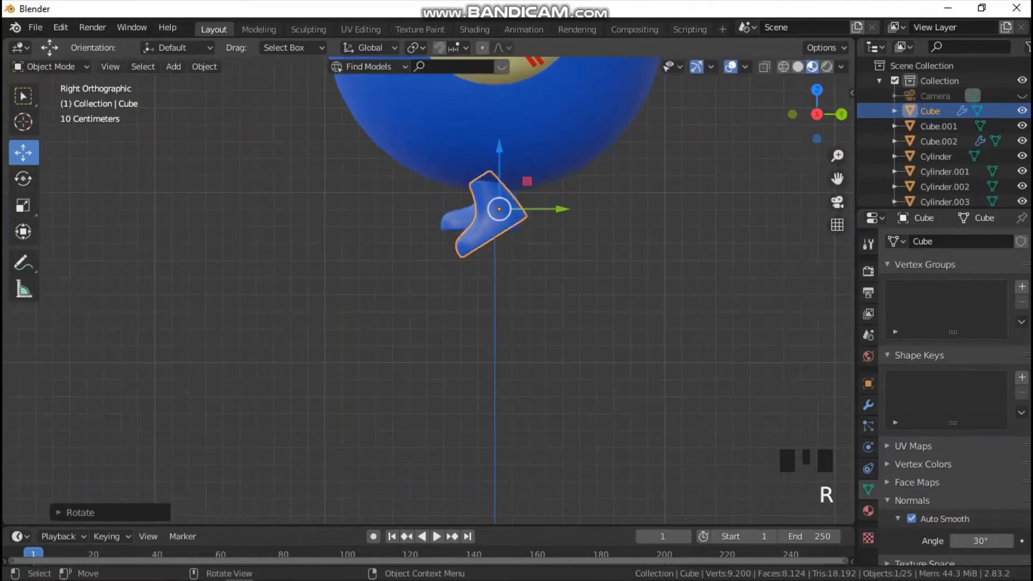
left_click_drag(499, 147, 500, 128)
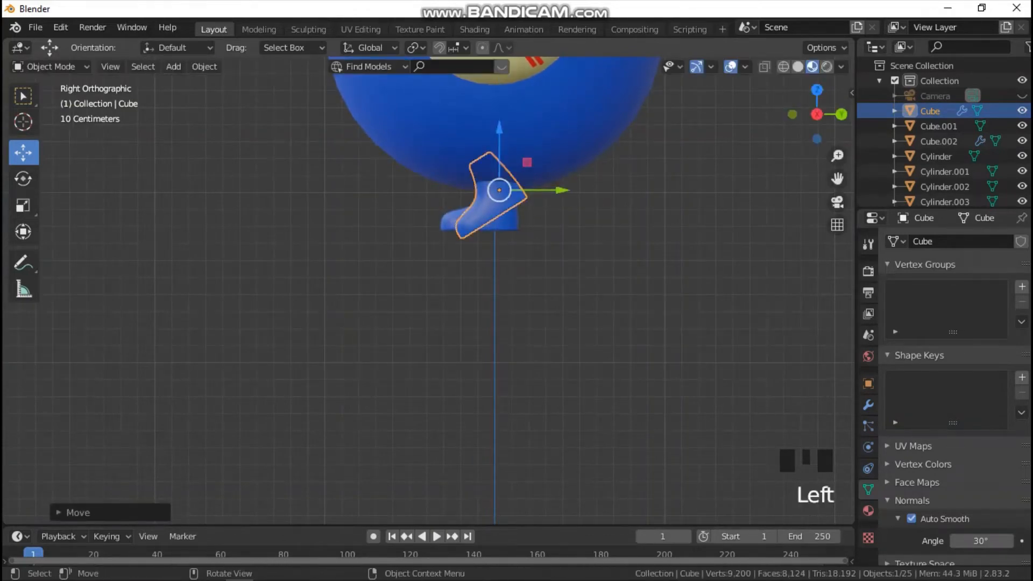
In left view, rotate the duplicate foot about 28° with its toe up, then move it forward along Y and slightly up into the body.
left_click(508, 225)
left_click(509, 225)
key("grave")
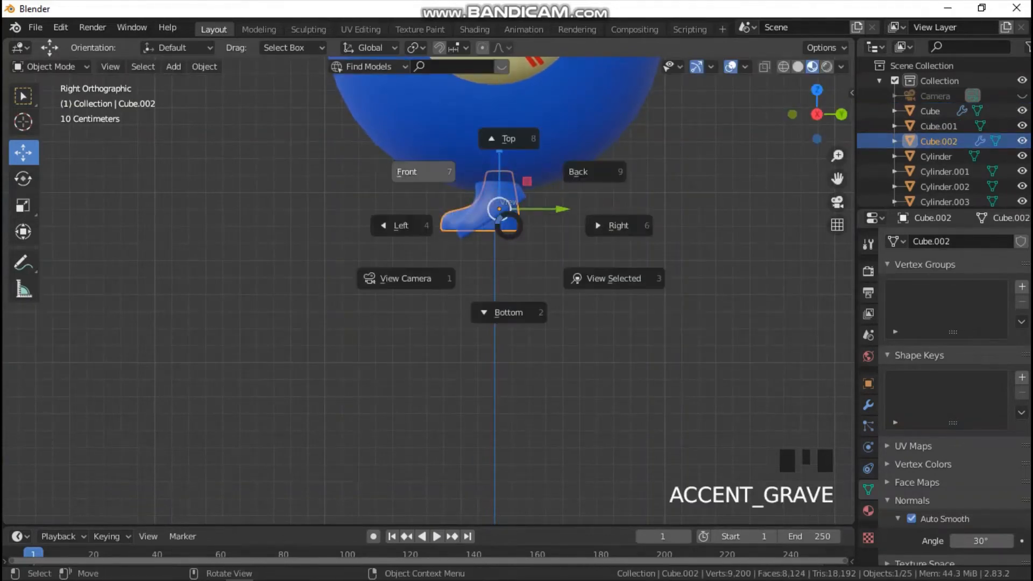
left_click(474, 226)
key("r")
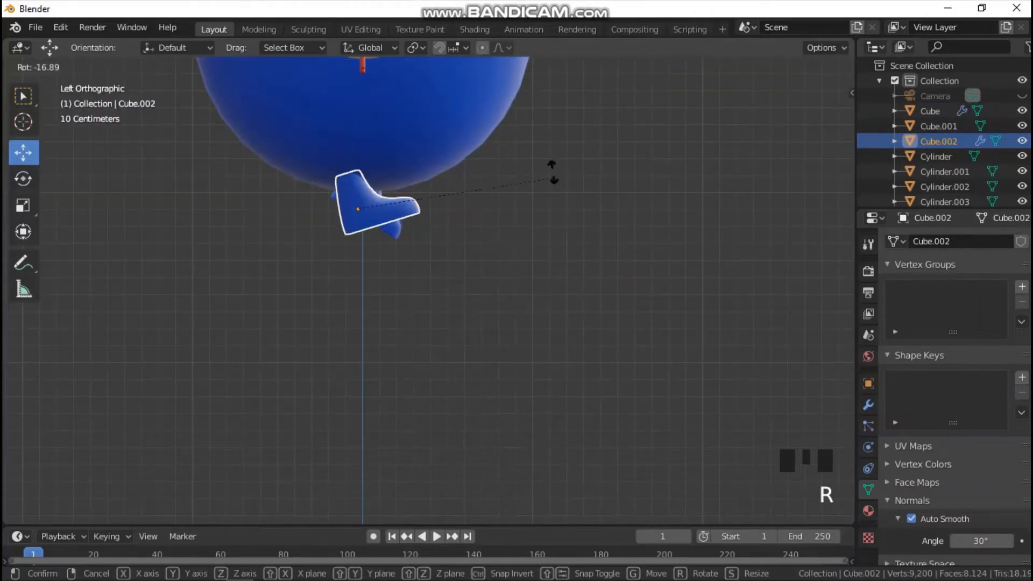
left_click(549, 139)
left_click_drag(299, 208, 358, 208)
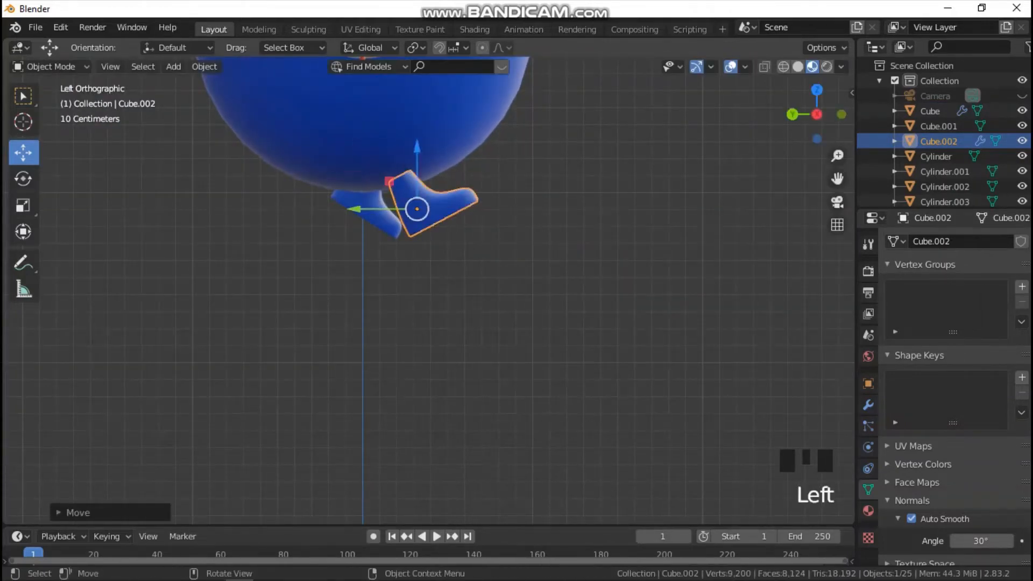
left_click_drag(417, 160, 421, 141)
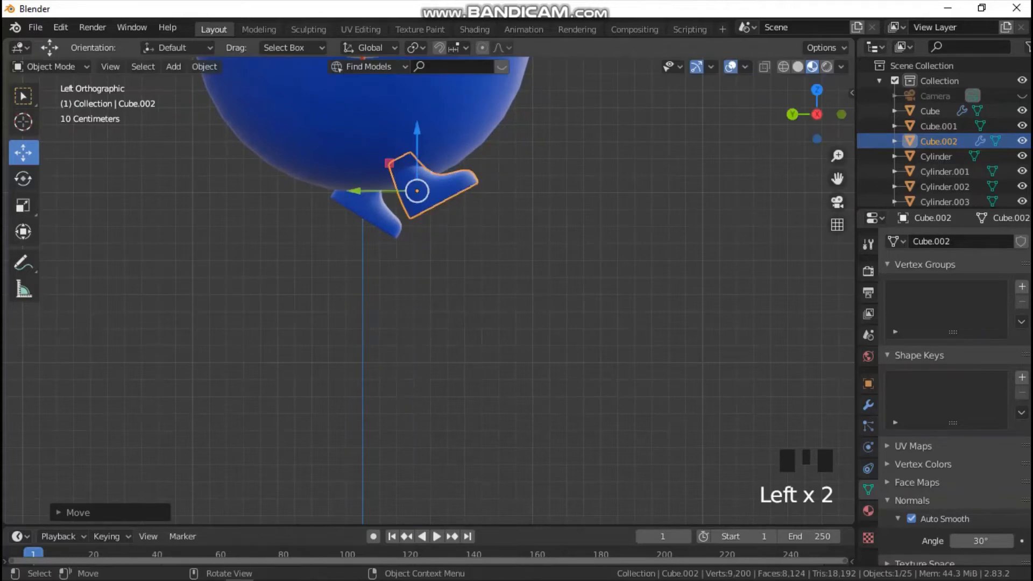
key("grave")
left_click(329, 89)
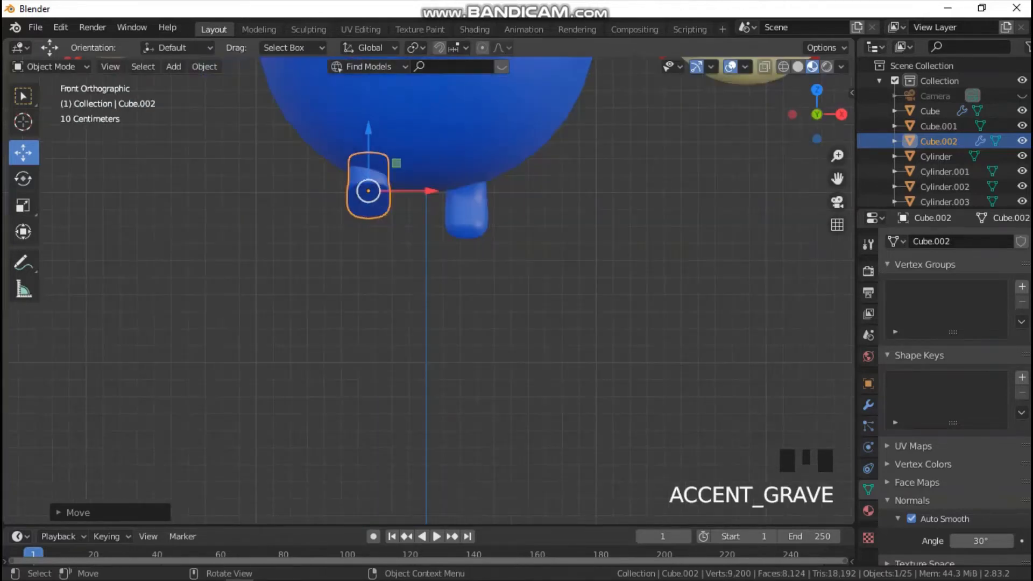
key("r")
right_click(454, 127)
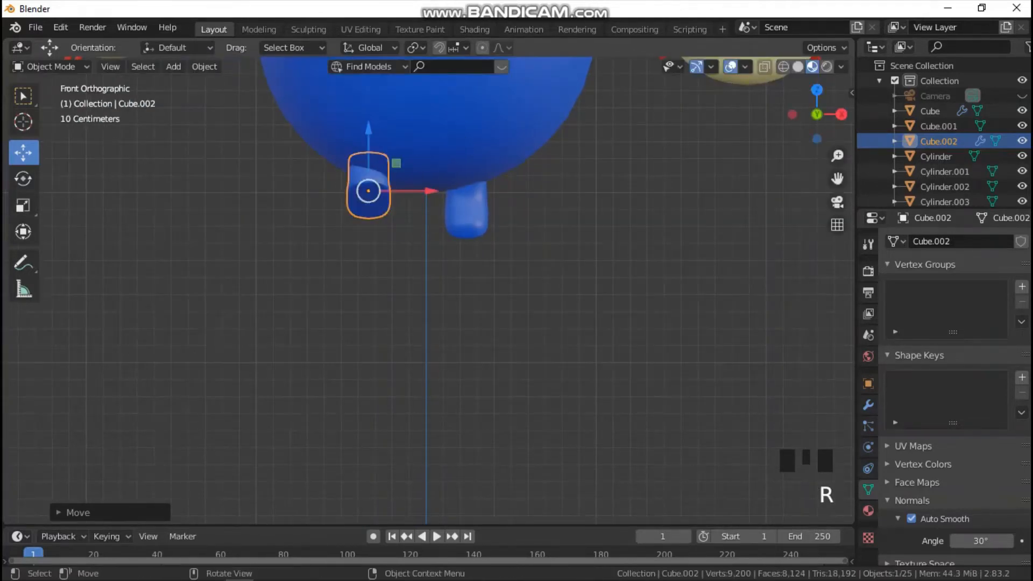
In bottom view, rotate the duplicate foot about 55° so its toe points outward from the body, and check it from the front.
key("grave")
left_click(477, 265)
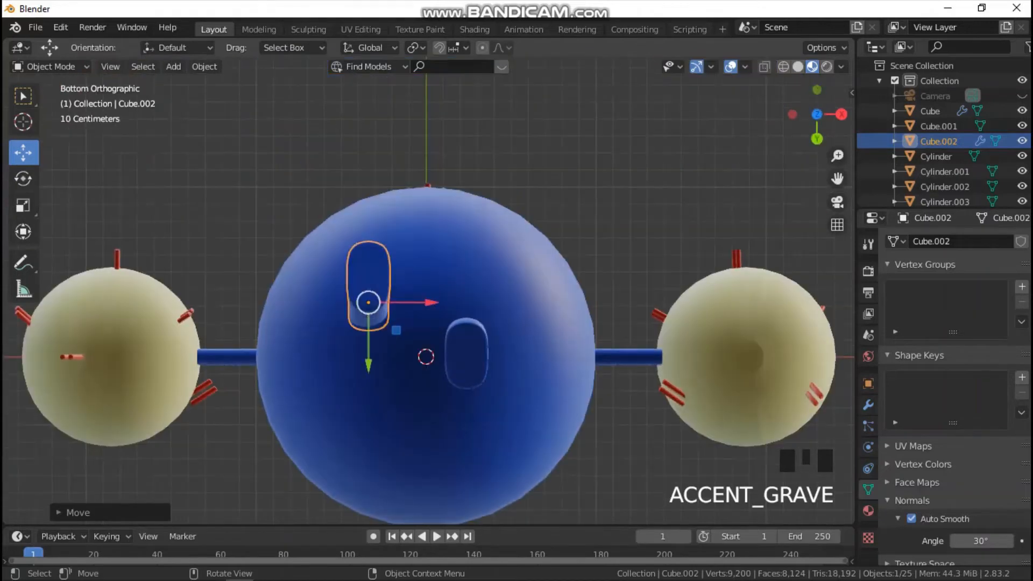
key("r")
left_click(413, 231)
key("grave")
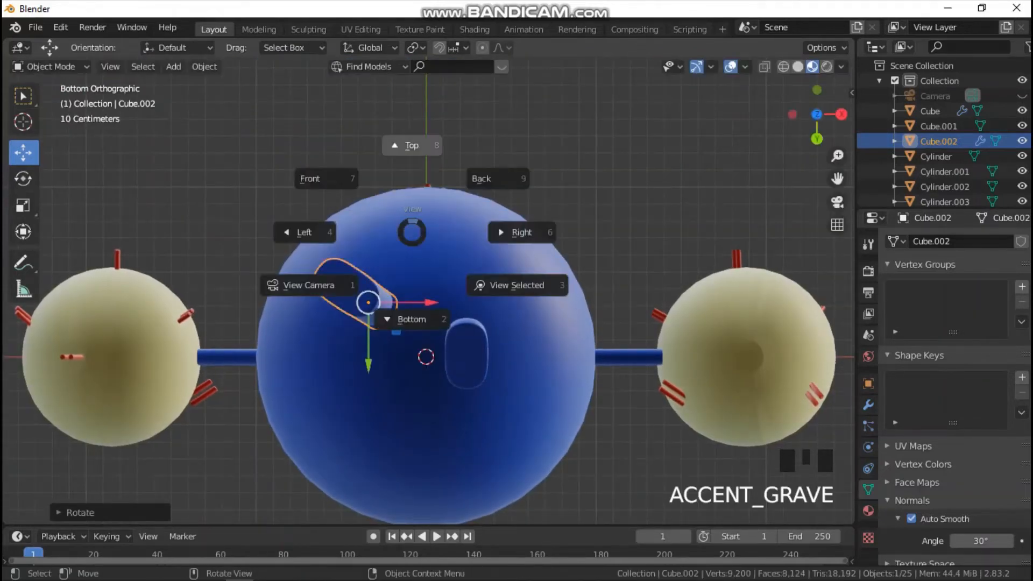
left_click(318, 178)
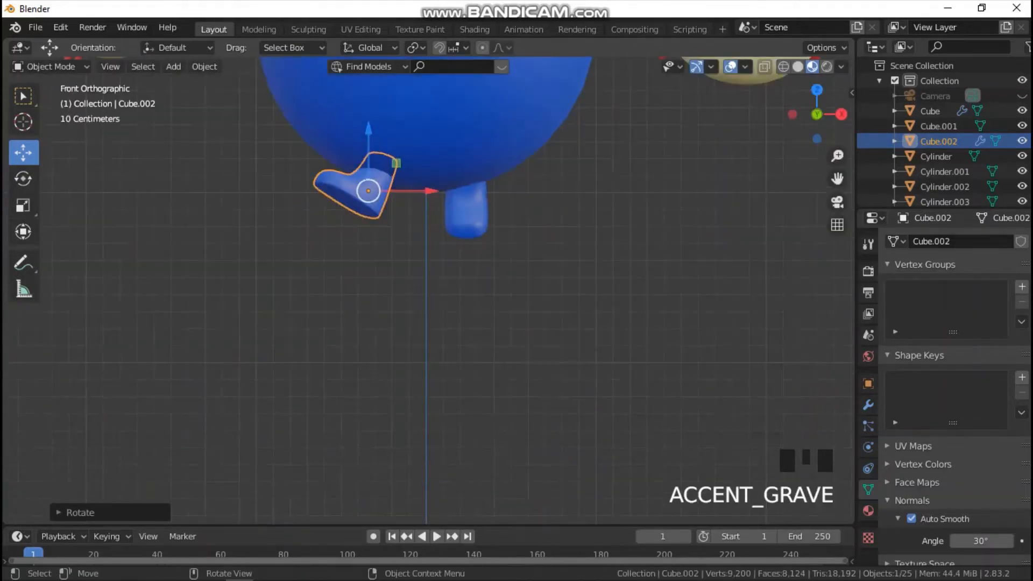
Rotate the duplicate foot back inward by about 28° in bottom view and return to the front view.
key("grave")
left_click(485, 261)
key("r")
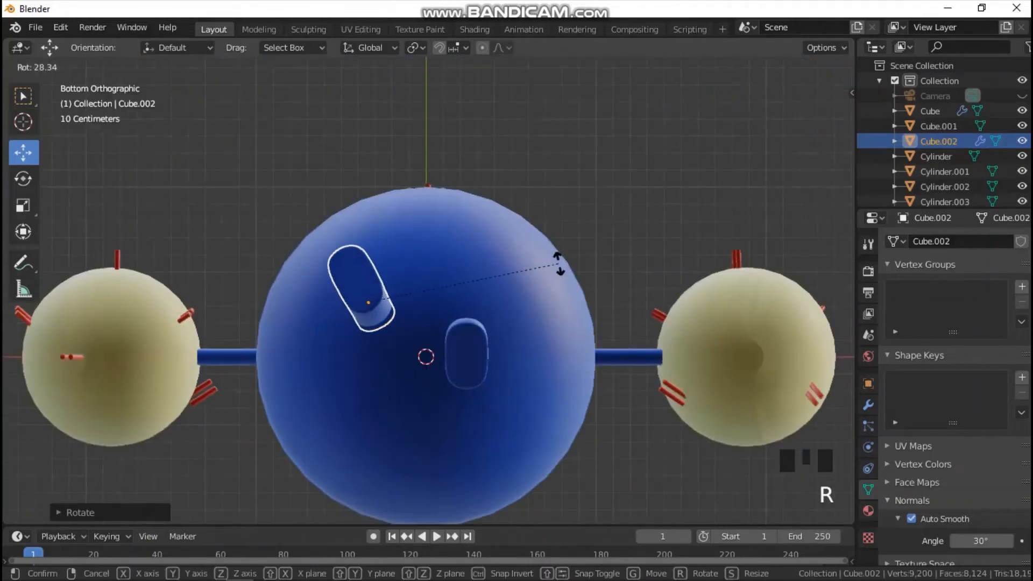
left_click(558, 263)
key("grave")
left_click(457, 210)
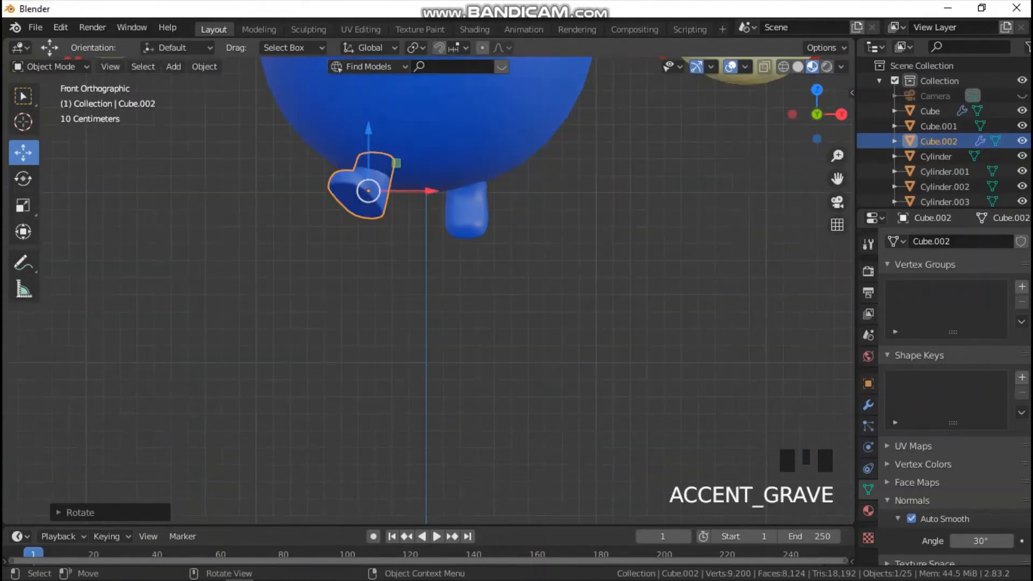
Select the plain cube beside the character and set its material's base color to a dark olive green.
left_click(506, 301)
scroll(506, 302, "down", 4)
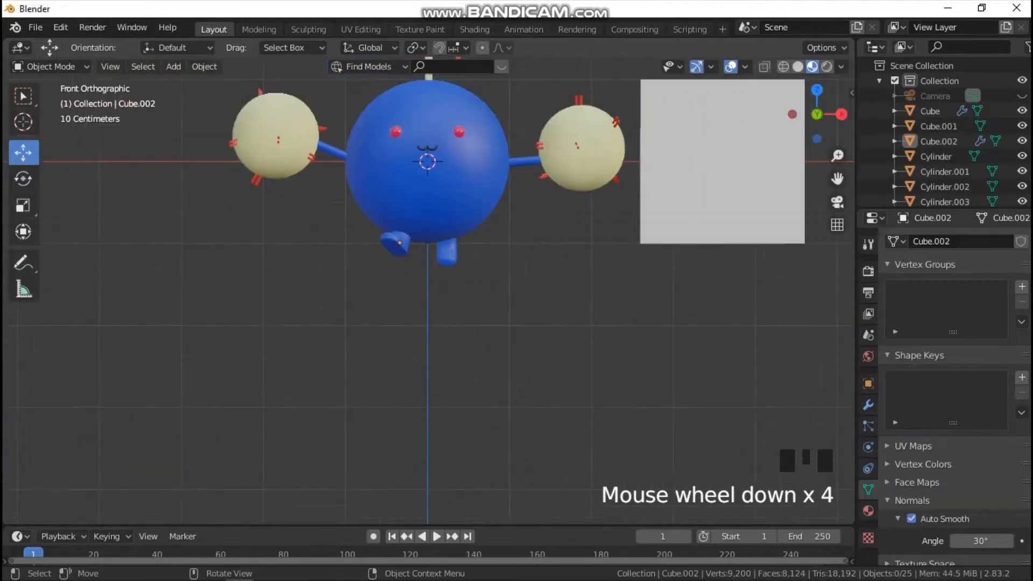
mouse_move(506, 301)
middle_mouse_down()
mouse_move(565, 288)
mouse_move(503, 282)
middle_mouse_up()
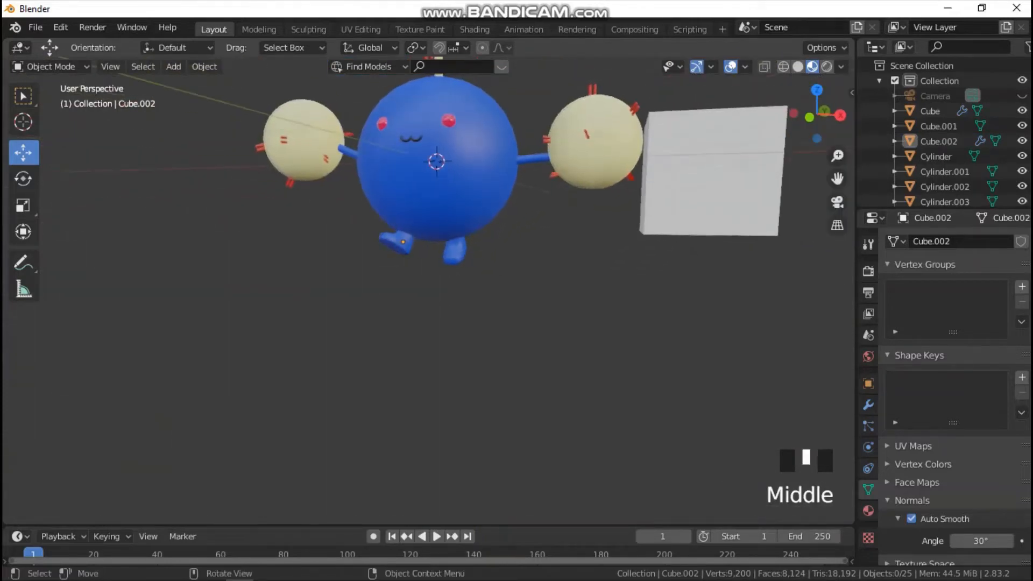
key("grave")
left_click(417, 227)
left_click_drag(838, 178, 810, 282)
left_click(748, 286)
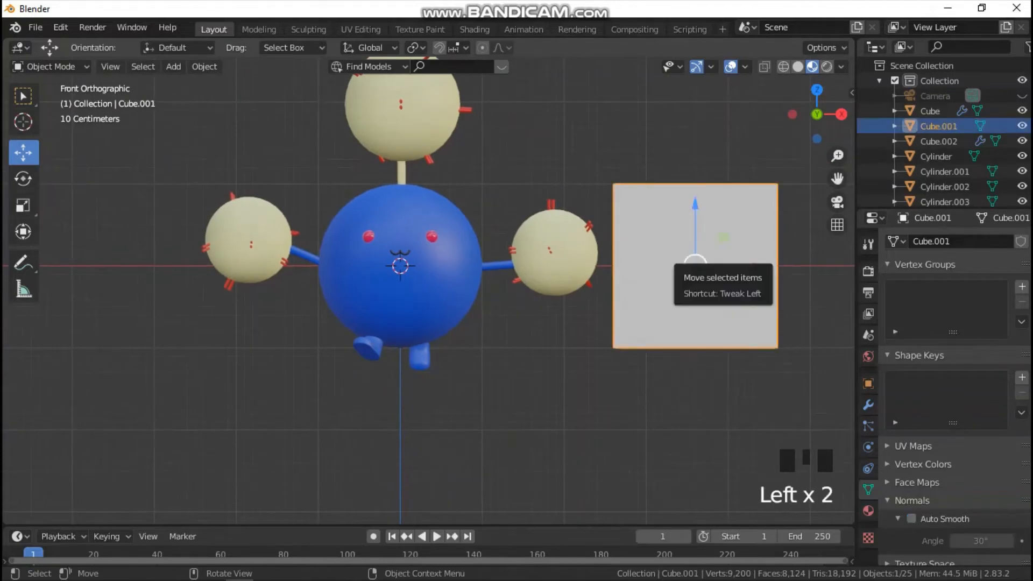
left_click(868, 511)
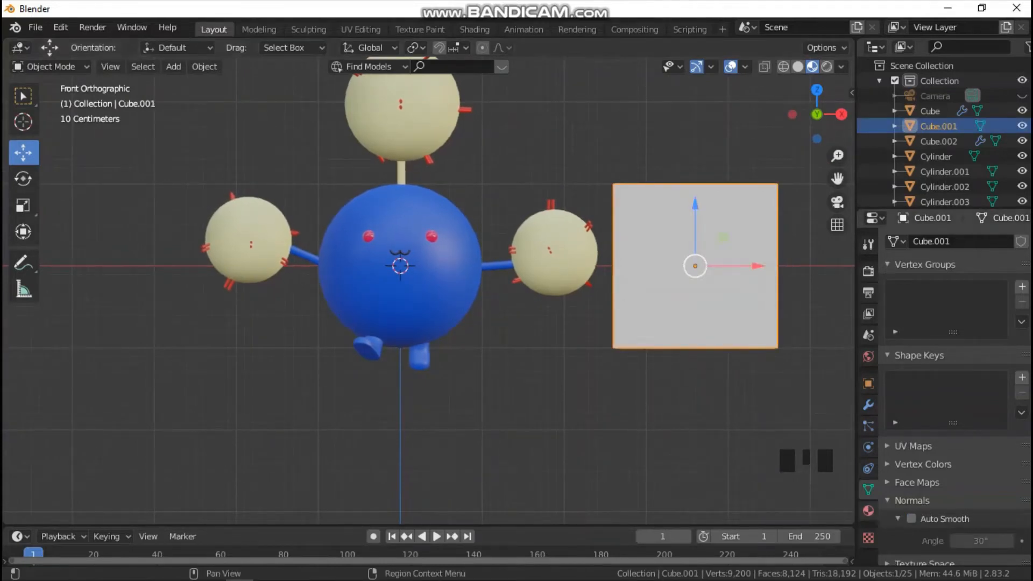
left_click(987, 459)
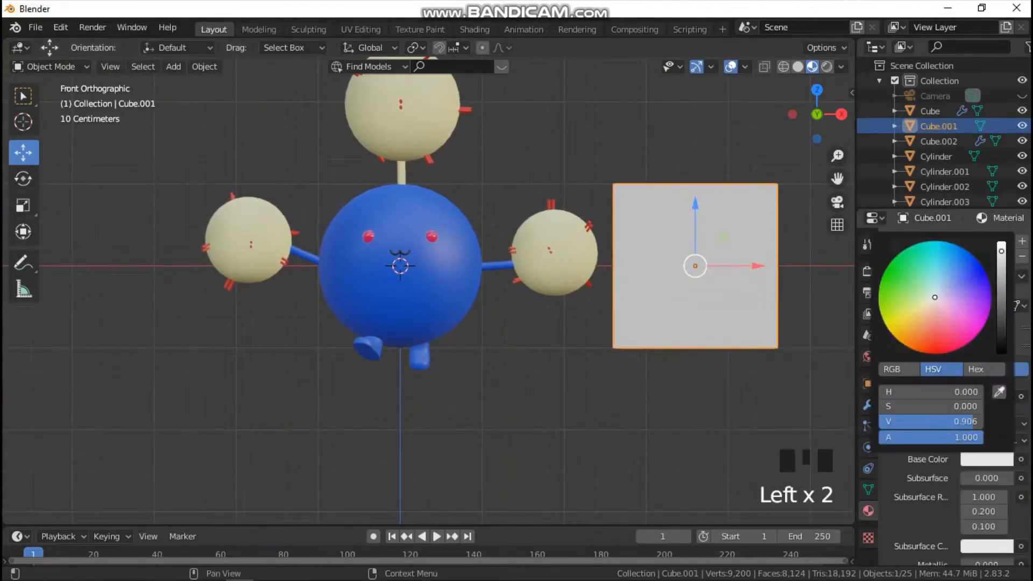
left_click(881, 279)
left_click_drag(882, 277, 889, 316)
left_click_drag(1002, 251, 1002, 296)
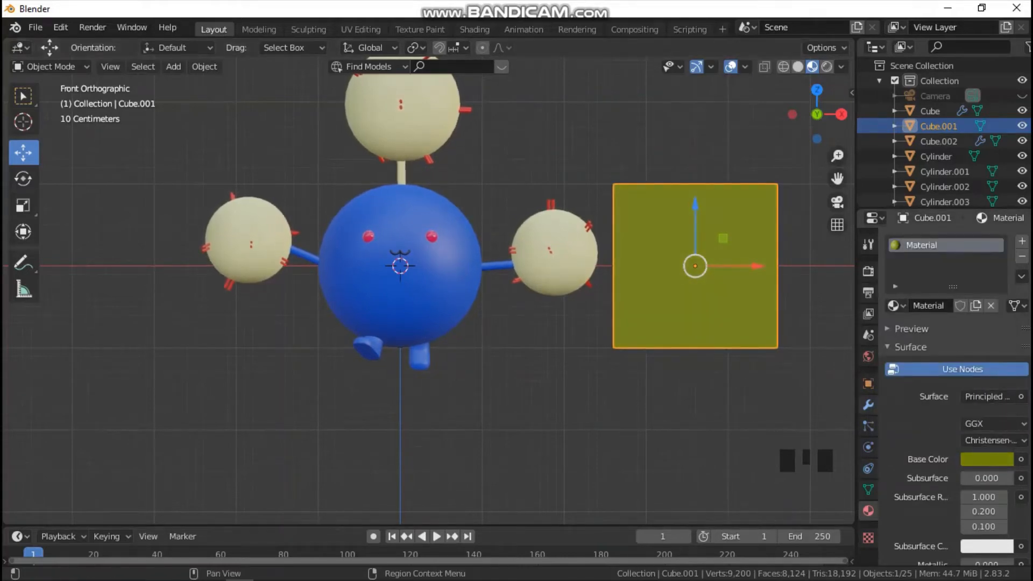
Add a Subdivision Surface modifier with viewport level 3 to the olive cube and shade it smooth.
left_click(868, 405)
left_click(913, 241)
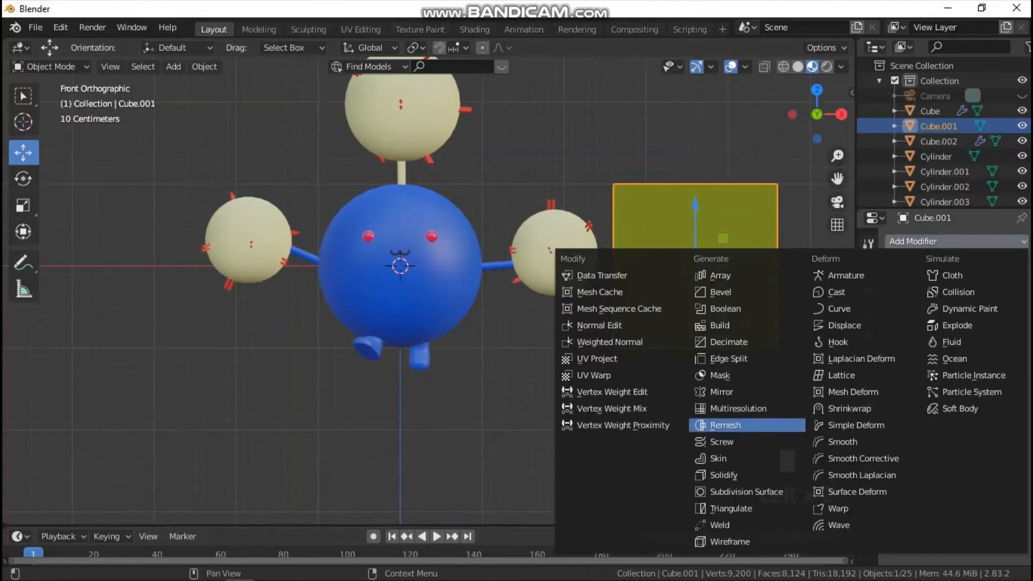
left_click(747, 492)
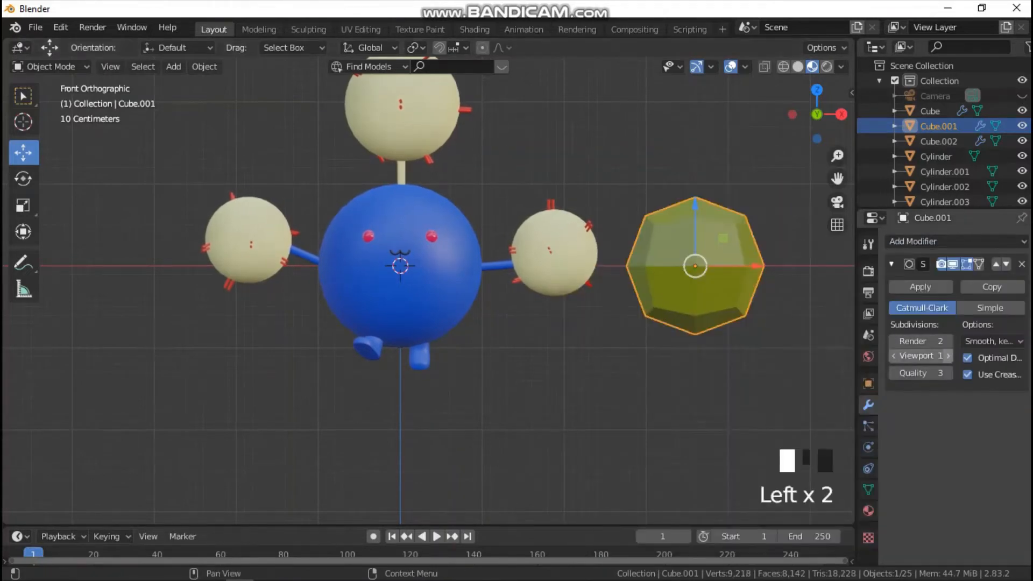
left_click(948, 356)
left_click(948, 355)
right_click(624, 251)
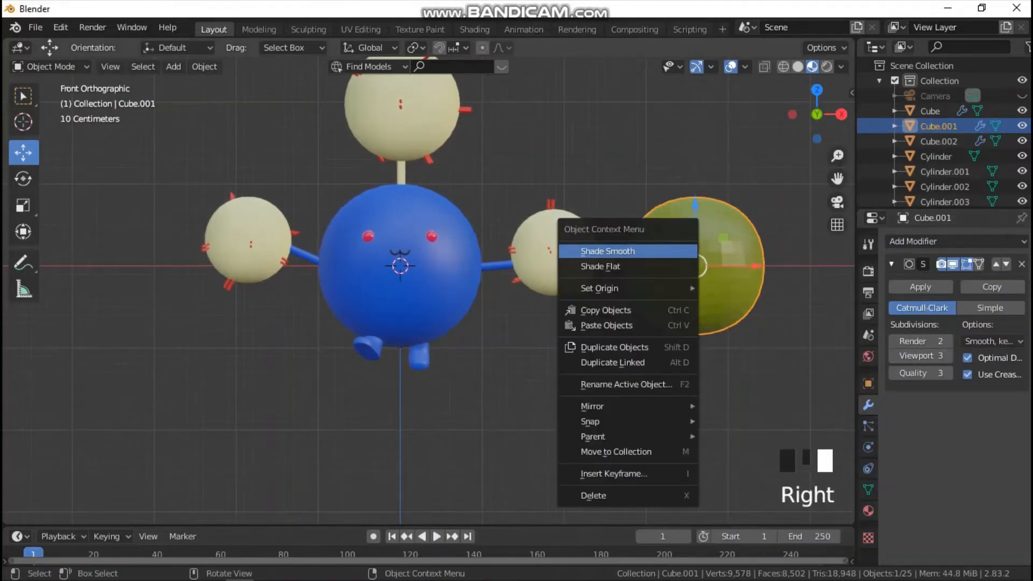
left_click(625, 251)
In right view, scale the olive shape along Y to flatten it into a thin disc.
key("grave")
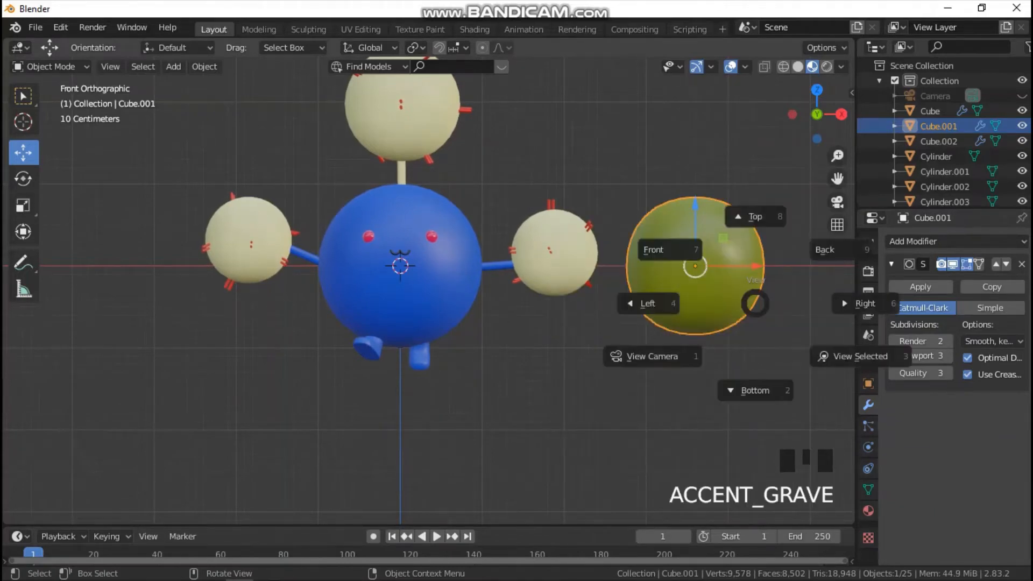
left_click(861, 302)
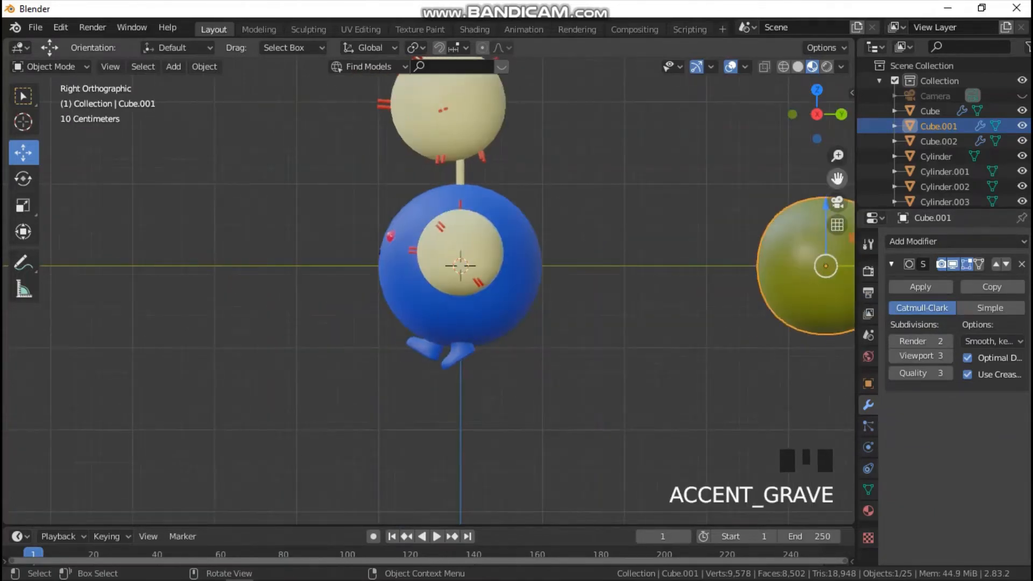
left_click_drag(837, 179, 397, 187)
scroll(396, 187, "up", 3)
key("s")
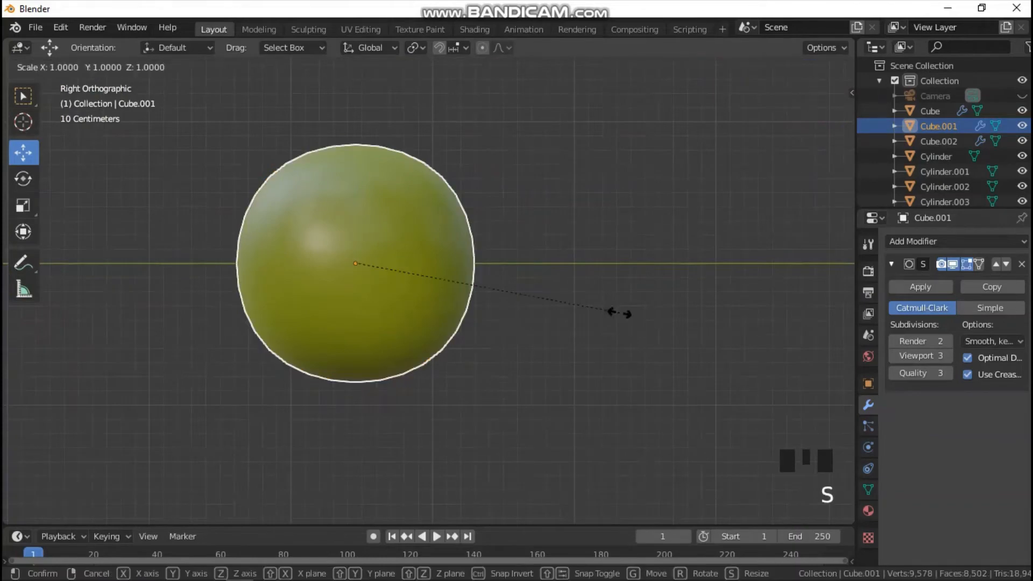
key("y")
left_click(401, 274)
In front view, edit the flattened shape's mesh and add one horizontal and one vertical loop cut through its center.
key("grave")
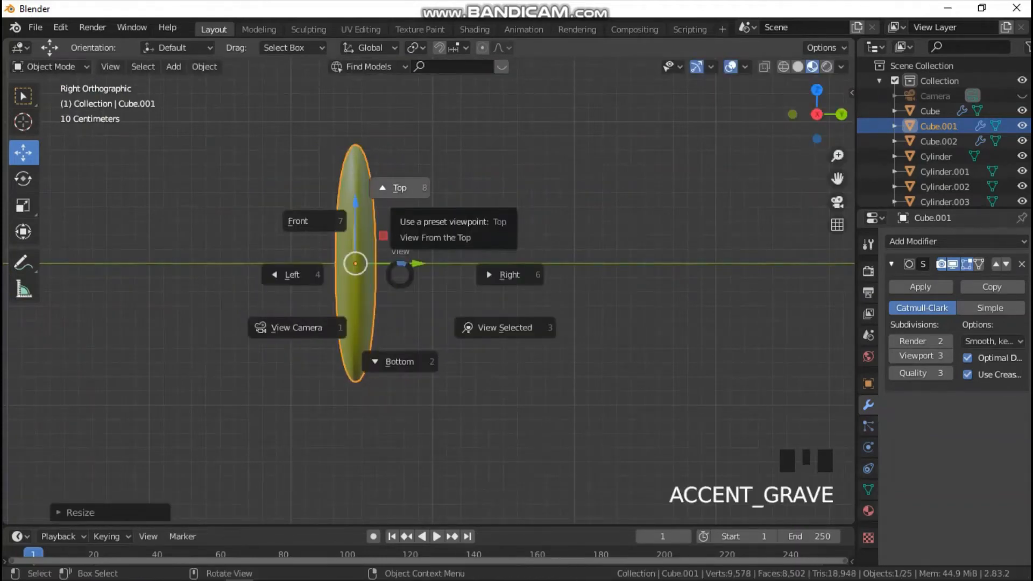
left_click(299, 221)
scroll(299, 222, "down", 4)
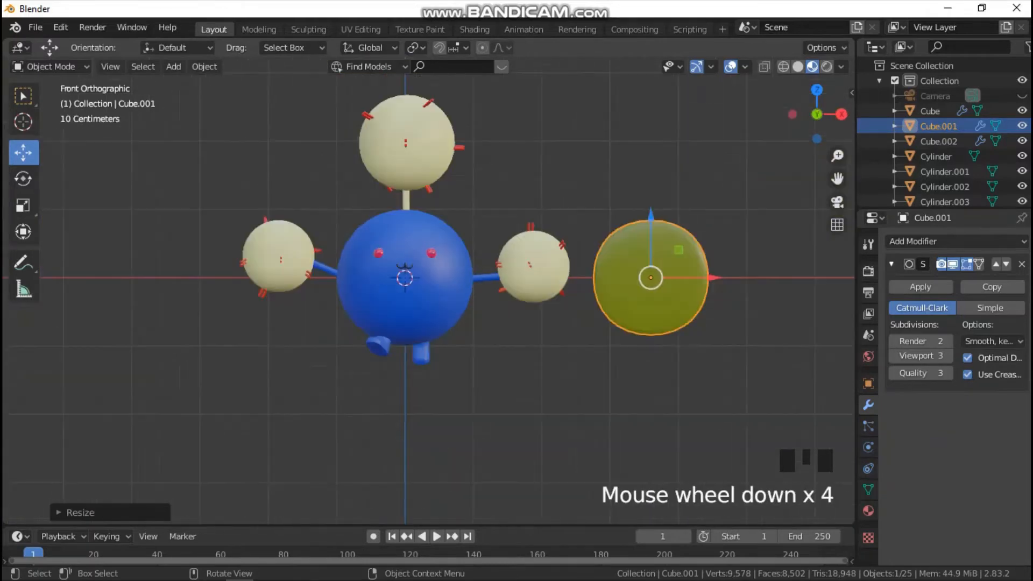
left_click_drag(838, 178, 697, 179)
scroll(619, 304, "up", 3)
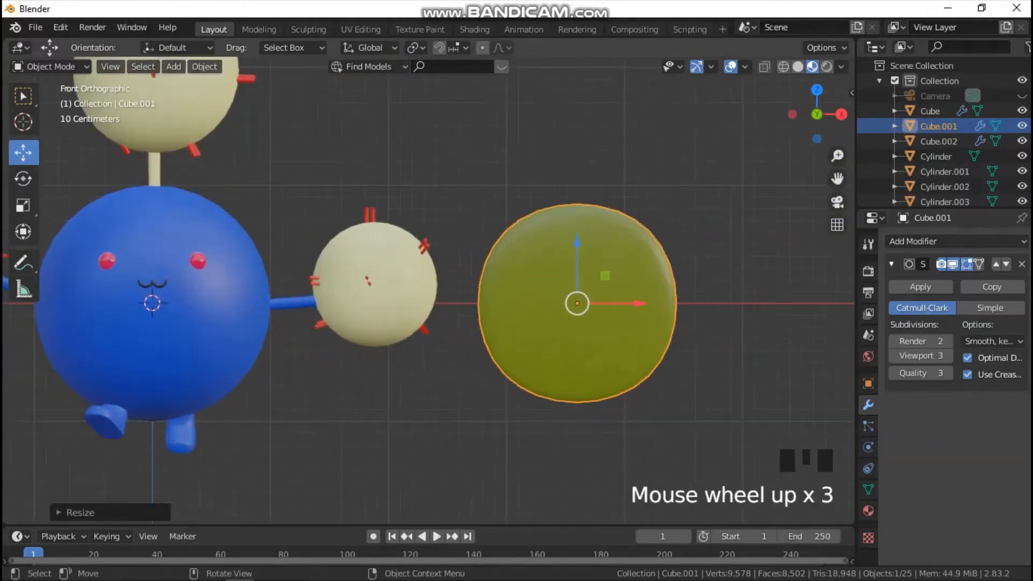
key("Tab")
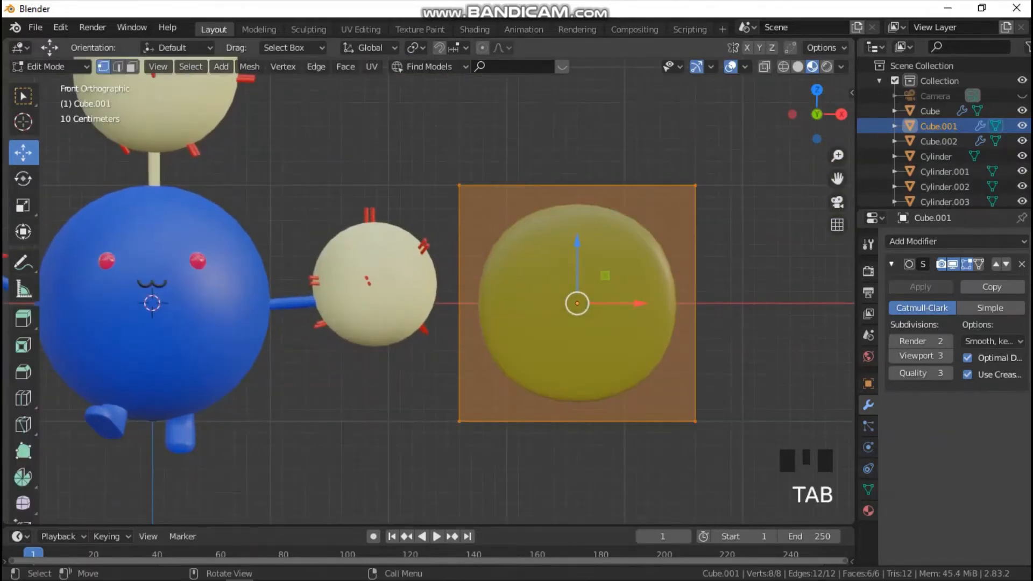
key("ctrl+r")
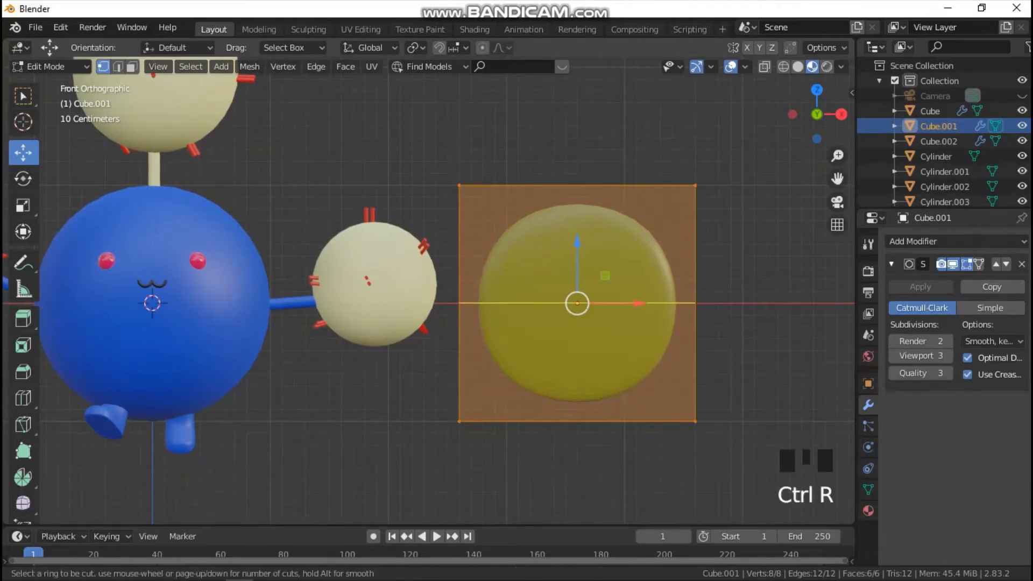
left_click(723, 292)
left_click(724, 292)
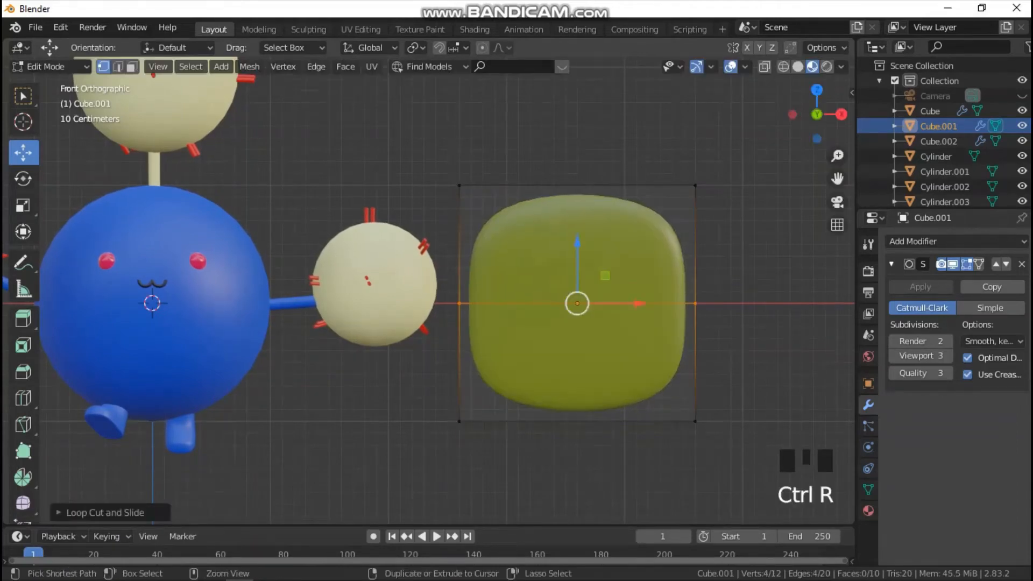
key("ctrl+r")
left_click(588, 169)
left_click(589, 168)
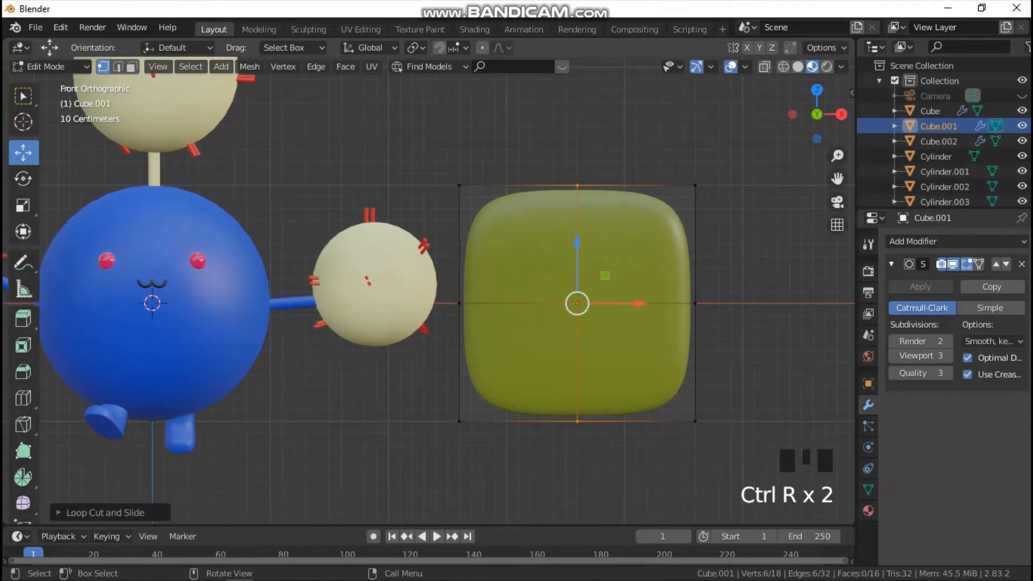
In wireframe, raise the upper middle vertices of the olive shape along Z to form a tall peak.
key("z")
left_click_drag(444, 164, 500, 203)
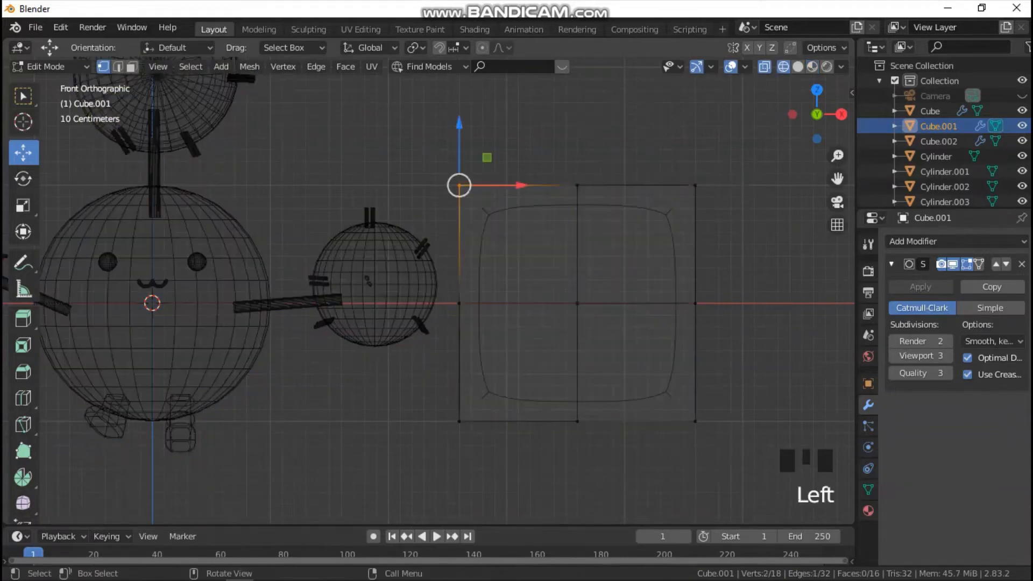
left_click_drag(611, 157, 706, 214, "shift")
left_click_drag(577, 124, 578, 83)
key("ctrl+z")
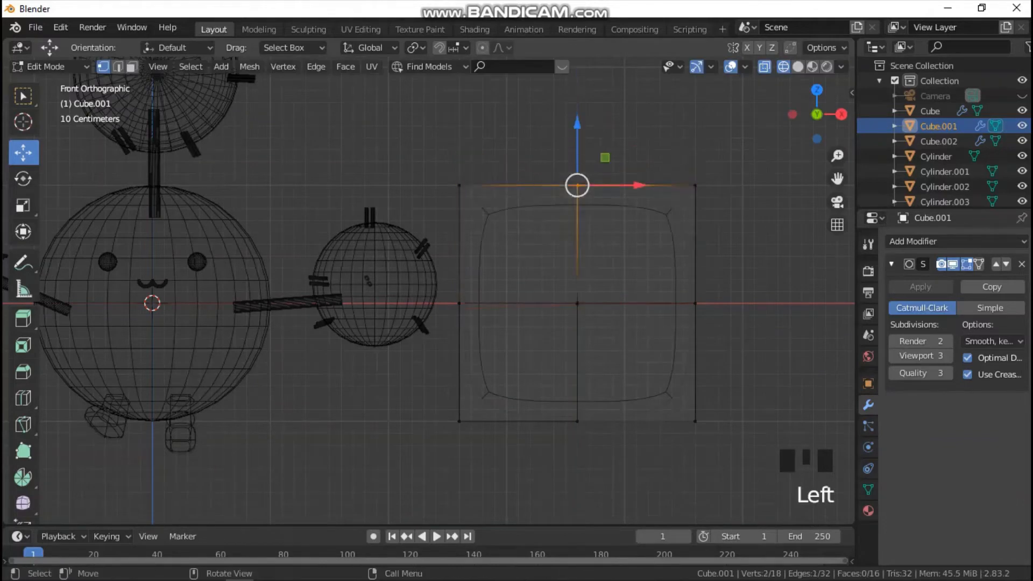
left_click_drag(577, 124, 578, 11)
Select the olive shape's bottom vertices and scale them along X to about 0.47 to taper the base.
left_click_drag(439, 380, 722, 494)
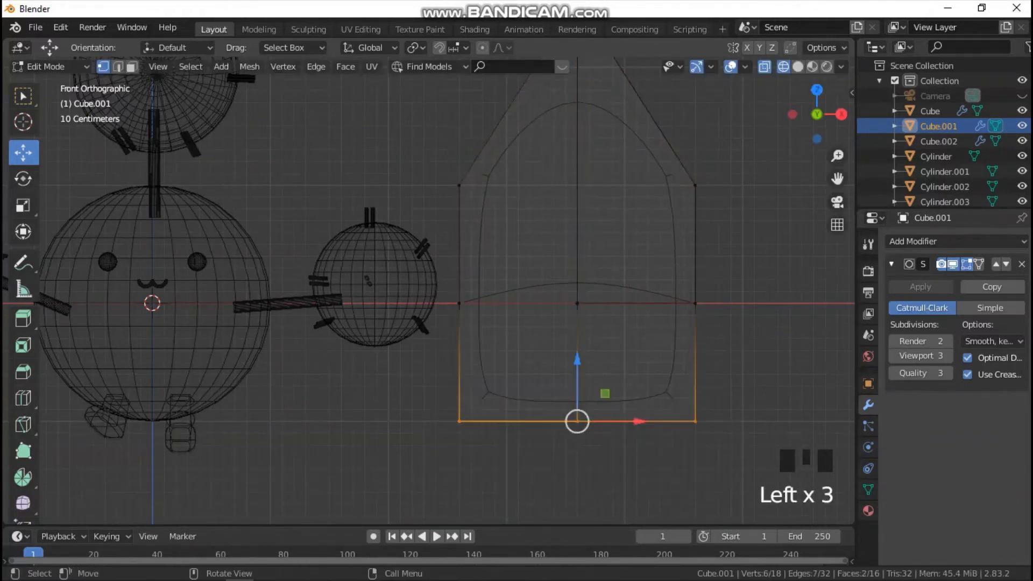
key("s")
key("x")
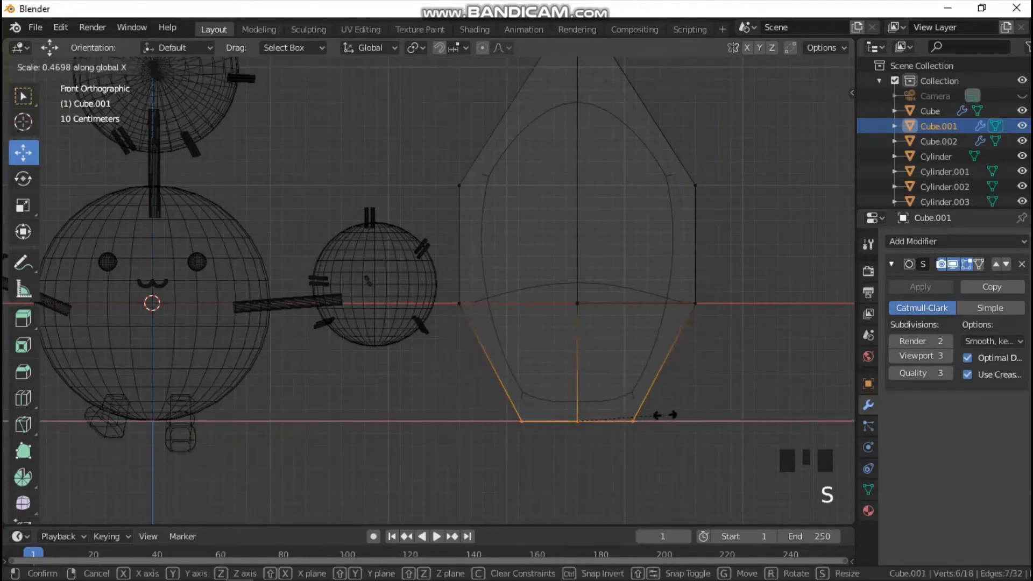
left_click(664, 415)
In right view, move the olive shape's upper vertices along Y toward the character and rotate them to bend the tip forward.
key("grave")
left_click(820, 326)
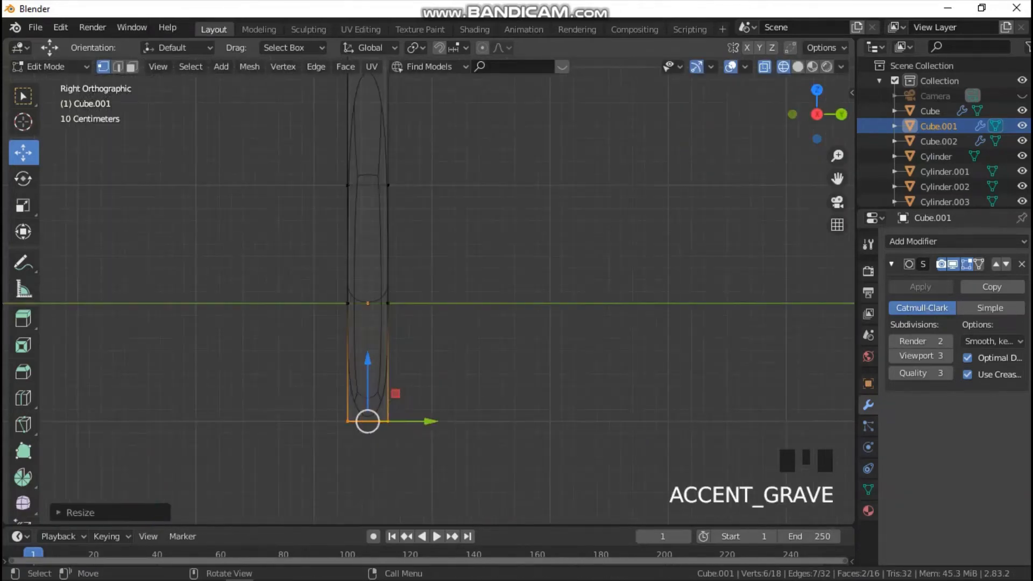
scroll(429, 299, "down", 2)
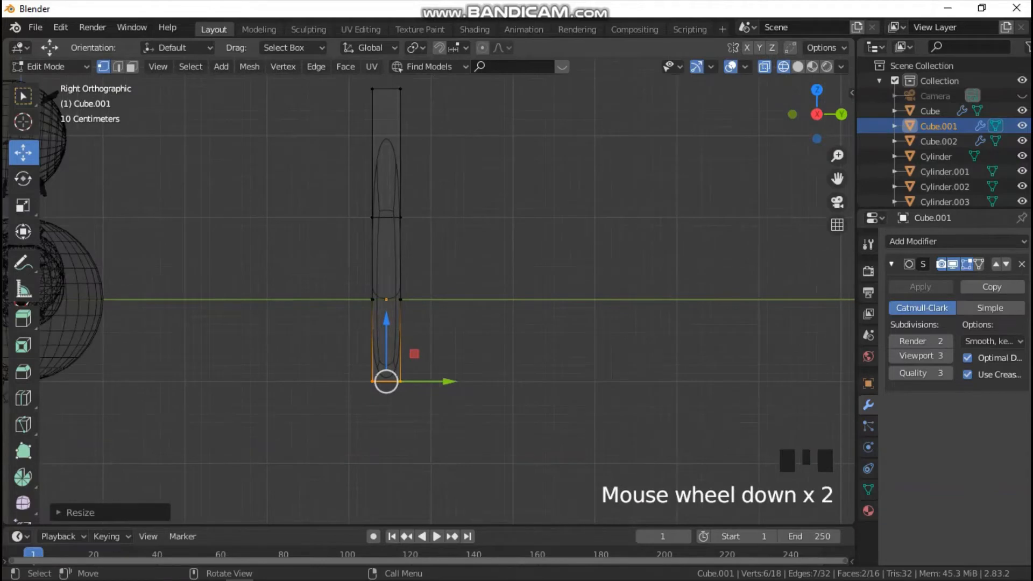
left_click_drag(312, 76, 488, 276)
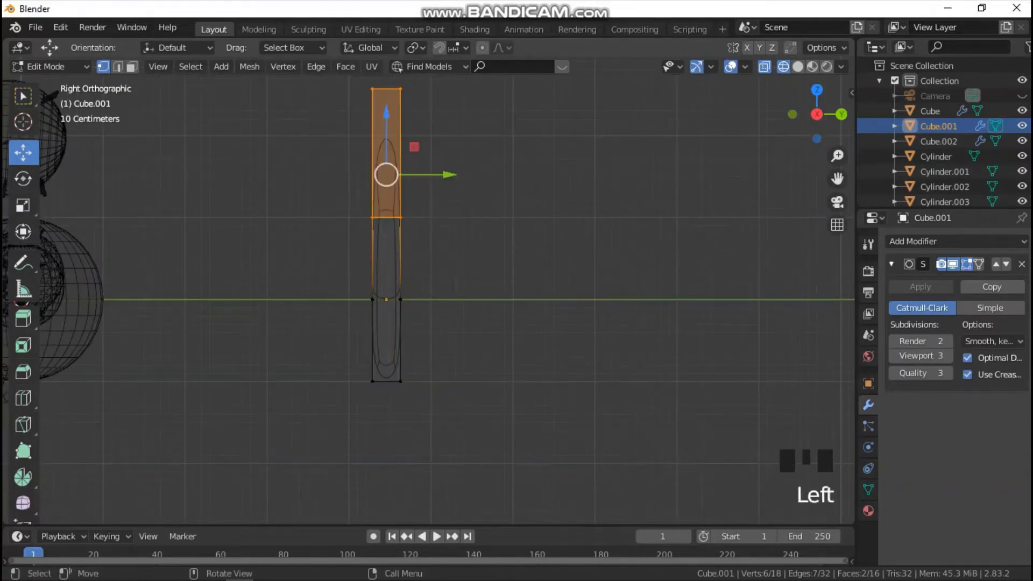
left_click_drag(449, 174, 398, 175)
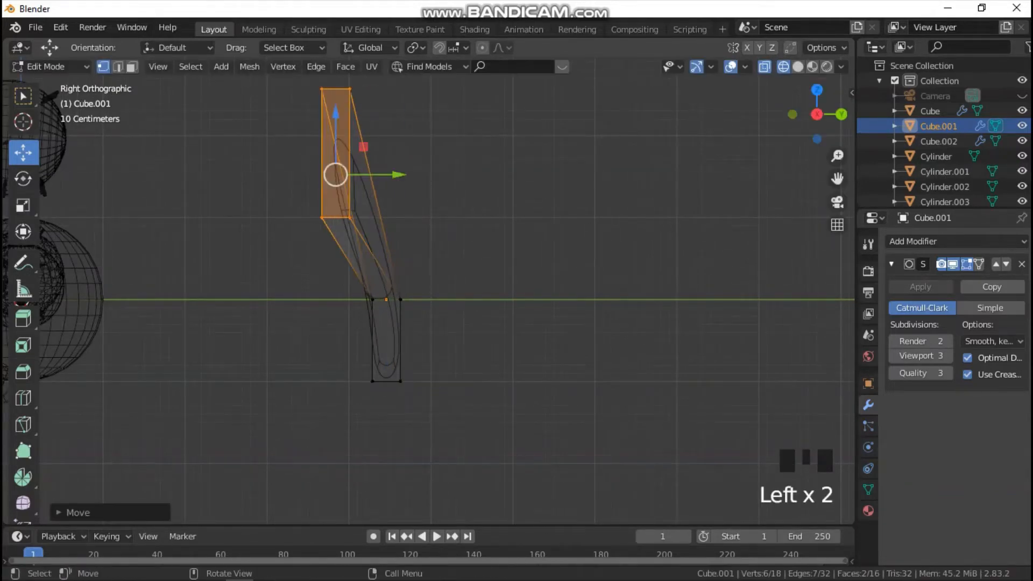
key("r")
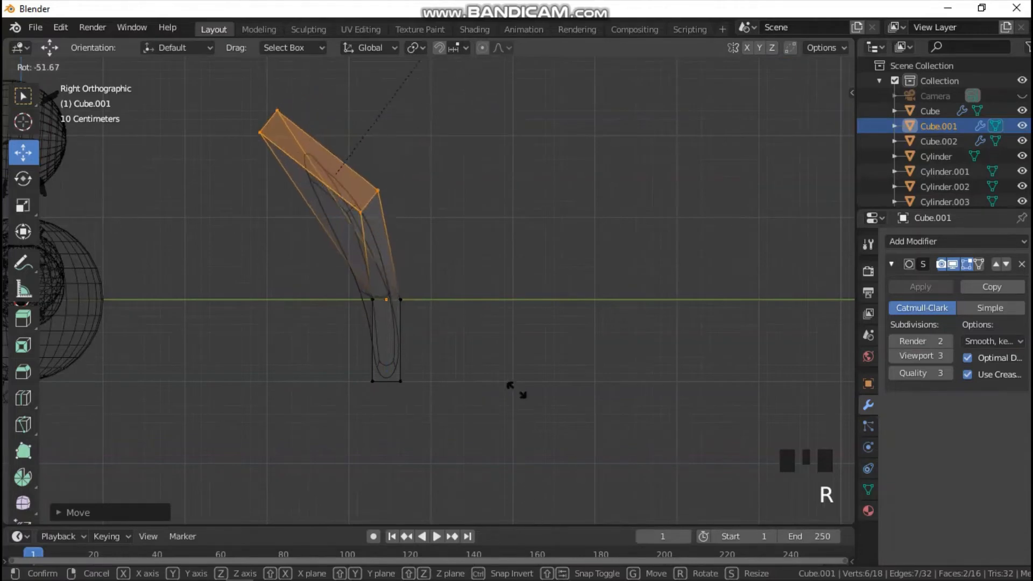
left_click(497, 248)
Lower the bent upper vertices along Z in front and right views, restore the material preview shading, and finish editing the mesh.
key("grave")
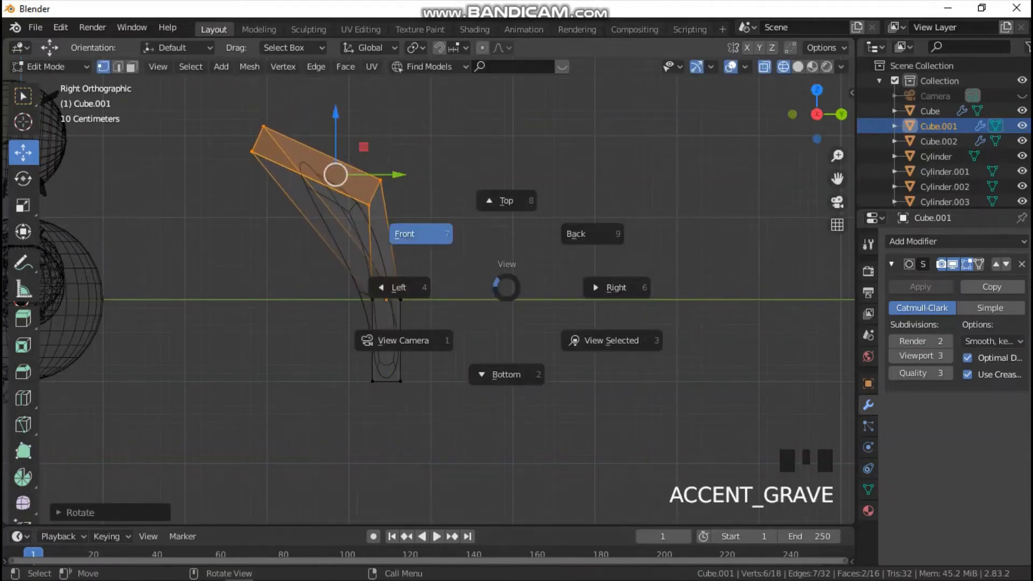
left_click(420, 231)
left_click_drag(532, 113, 532, 168)
key("grave")
left_click(584, 191)
key("grave")
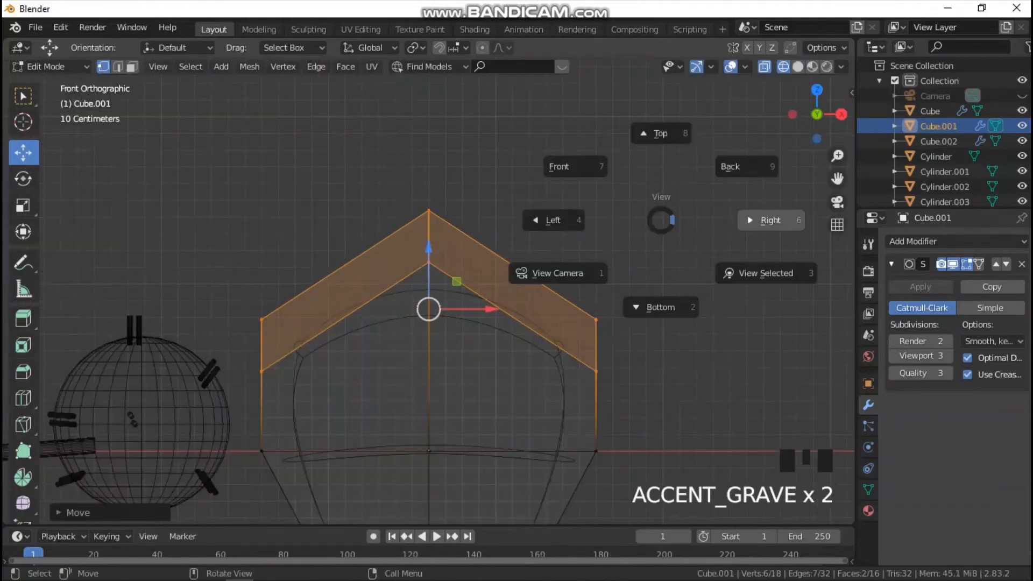
left_click(759, 224)
scroll(759, 224, "down", 1)
left_click_drag(462, 253, 461, 278)
key("z")
key("2")
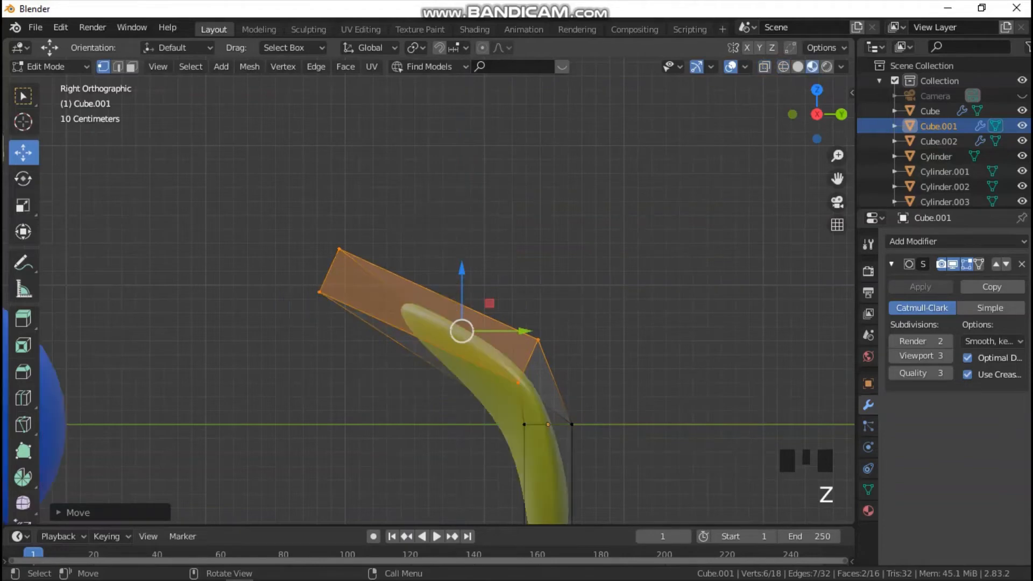
key("Tab")
Raise the whole olive piece along Z to the height of the body's top and check it in front view.
middle_click_drag(452, 259, 401, 291)
scroll(457, 301, "down", 5)
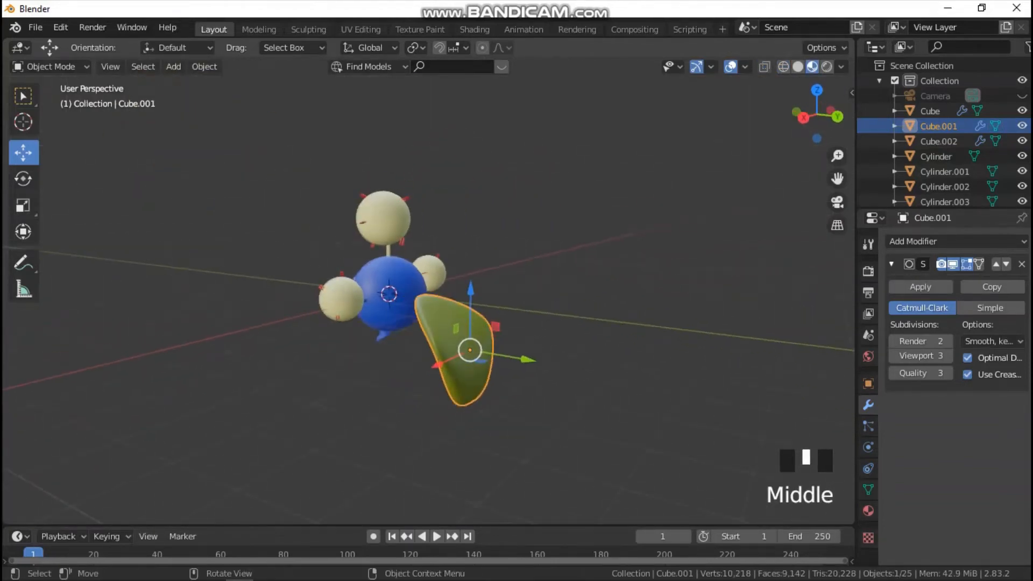
left_click_drag(471, 305, 469, 256)
key("grave")
left_click(531, 256)
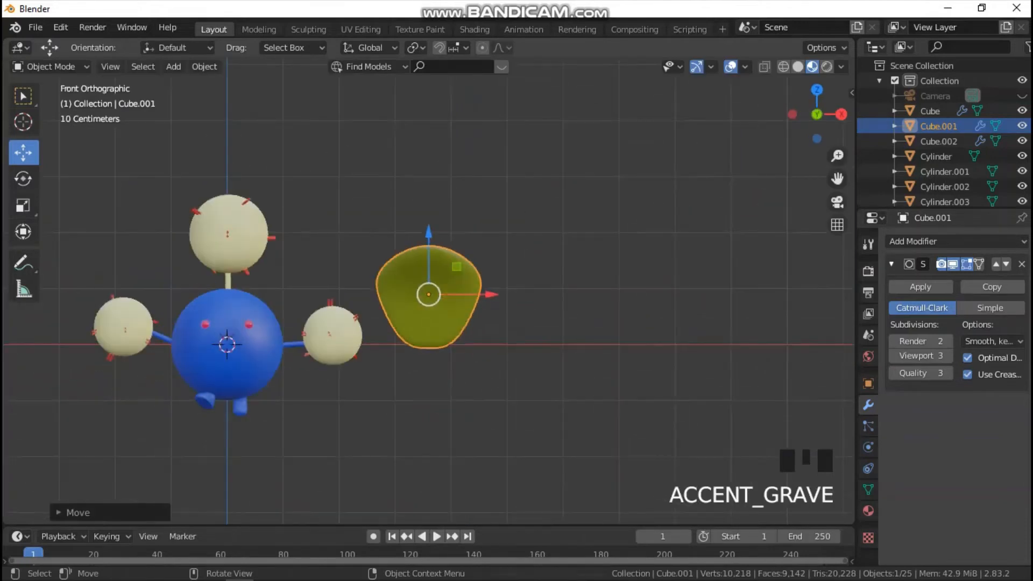
Scale the olive piece down to less than half its size and move it along X to the body's center line.
key("s")
left_click(485, 288)
left_click_drag(487, 294, 284, 294)
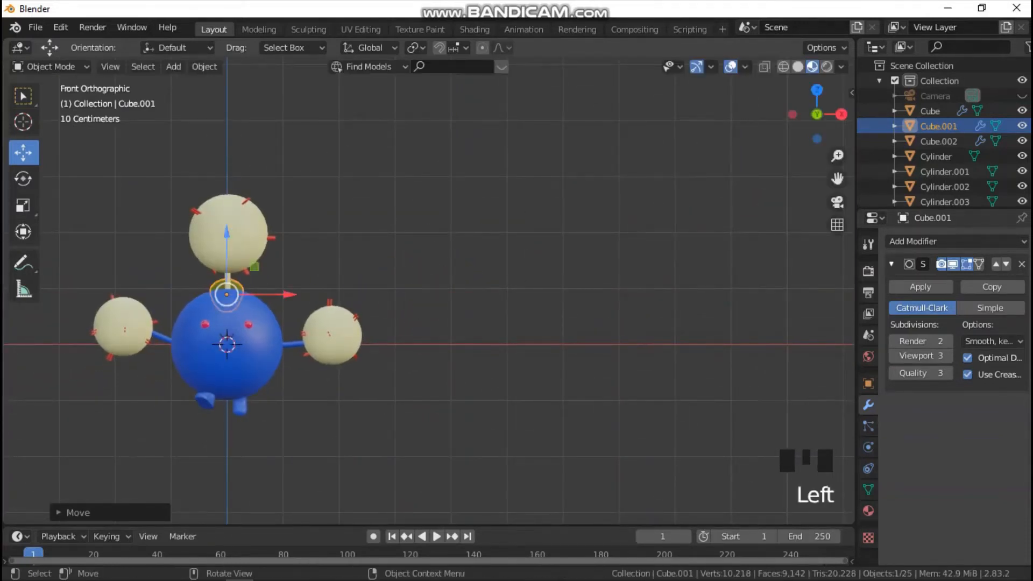
left_click_drag(837, 179, 1010, 123)
scroll(429, 290, "up", 5)
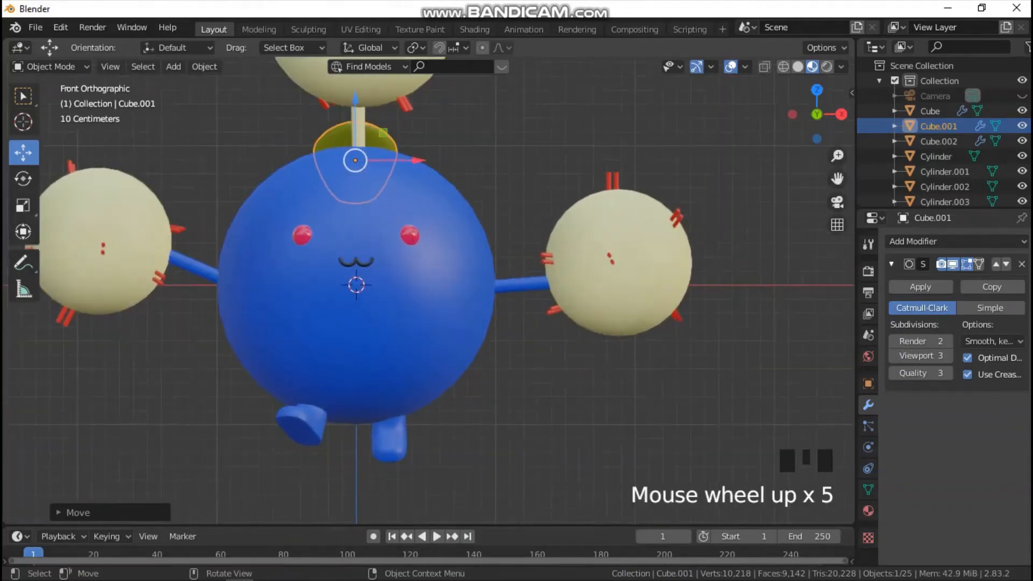
In right view, move the olive leaf along Y to the stem on top of the blue body.
key("grave")
left_click(612, 192)
left_click_drag(837, 178, 501, 177)
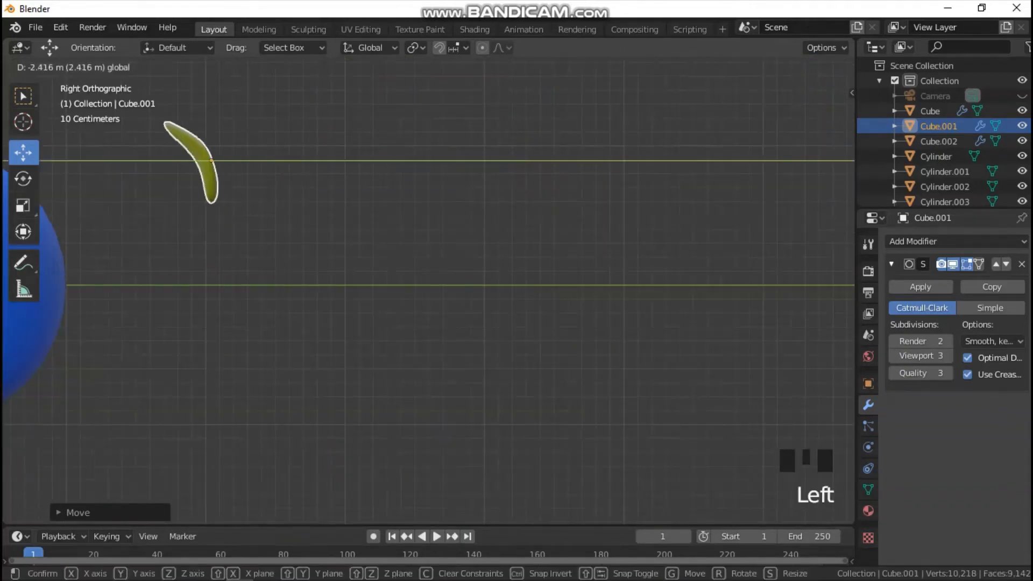
left_click_drag(838, 179, 1028, 280)
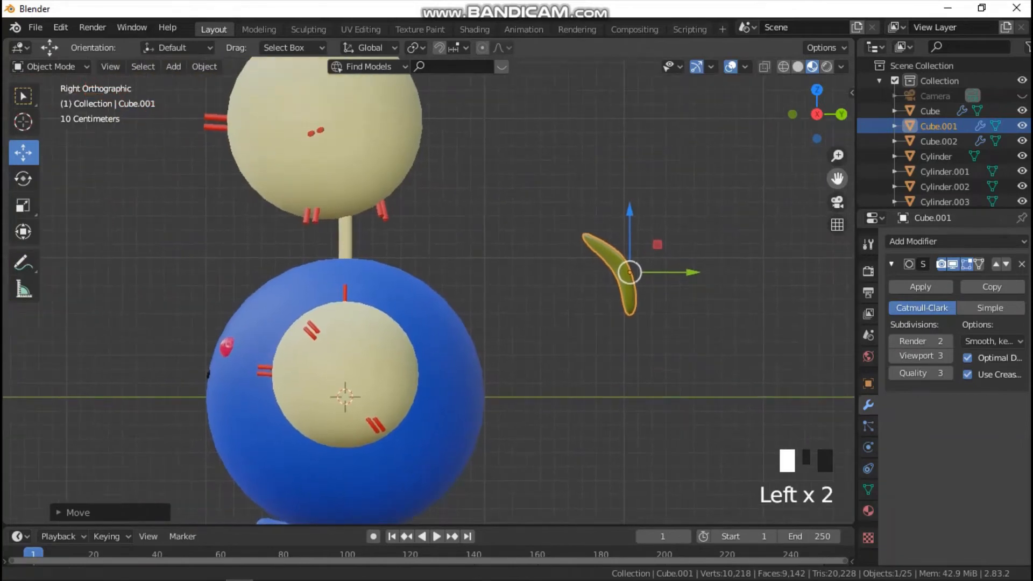
left_click_drag(668, 277, 379, 273)
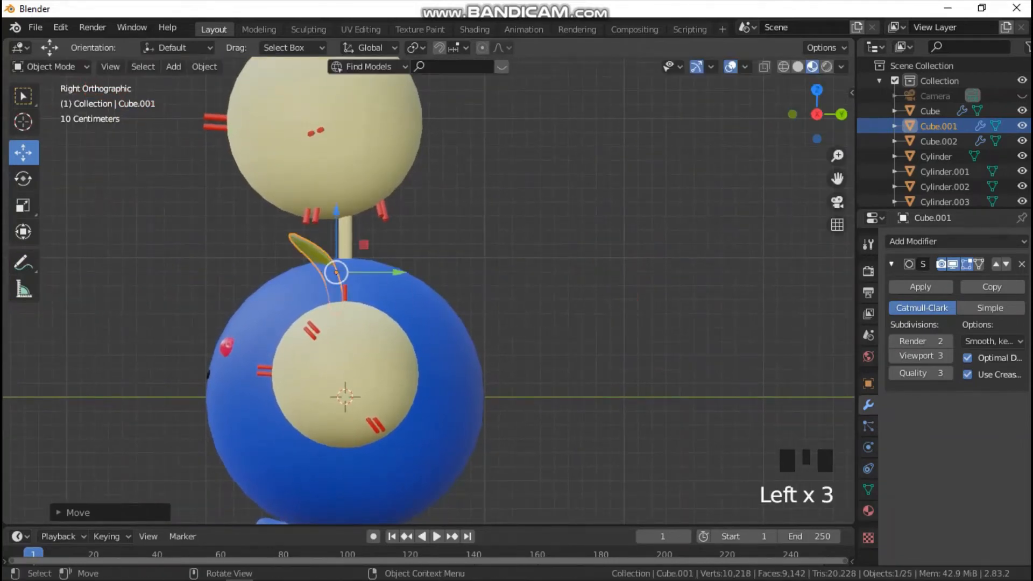
Scale the olive leaf down to about half its size and raise it along Z so its tip clears the body.
key("s")
left_click(439, 251)
scroll(439, 251, "up", 2)
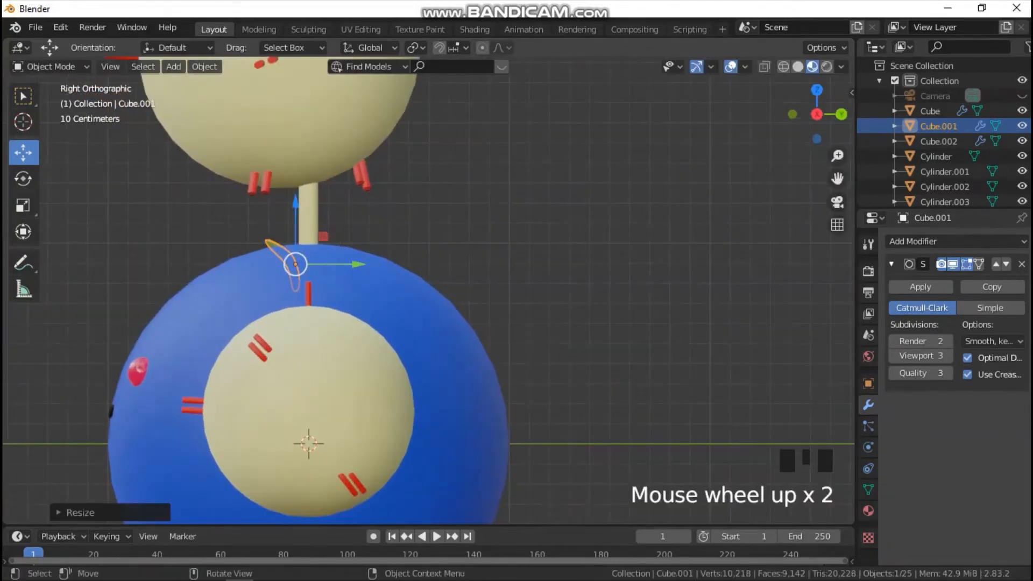
left_click_drag(295, 220, 295, 196)
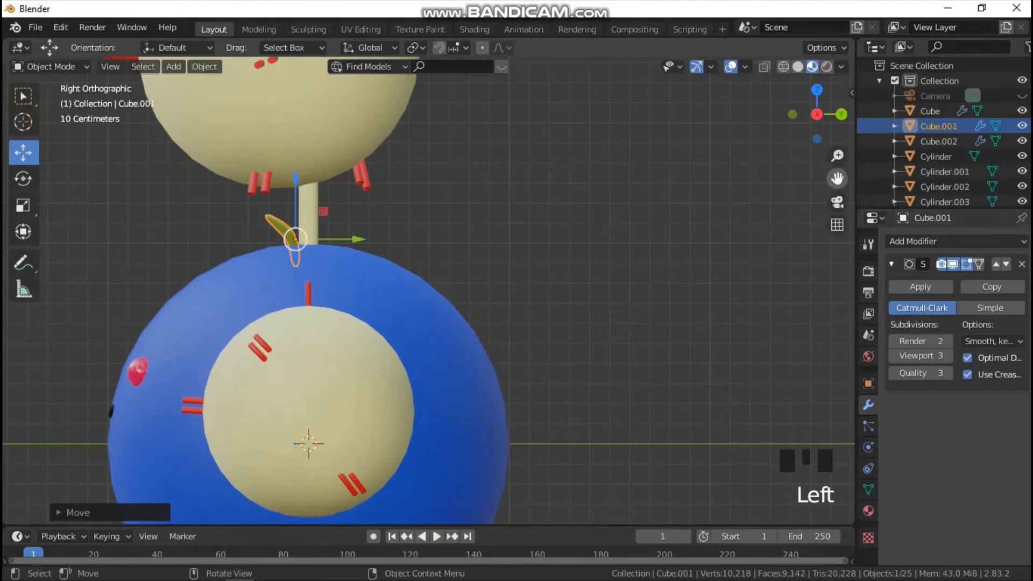
Rotate the olive leaf so its tip leans outward and set its base against the front of the stem.
left_click_drag(837, 179, 992, 194)
scroll(517, 242, "up", 2)
left_click_drag(520, 239, 467, 230)
key("r")
left_click(577, 180)
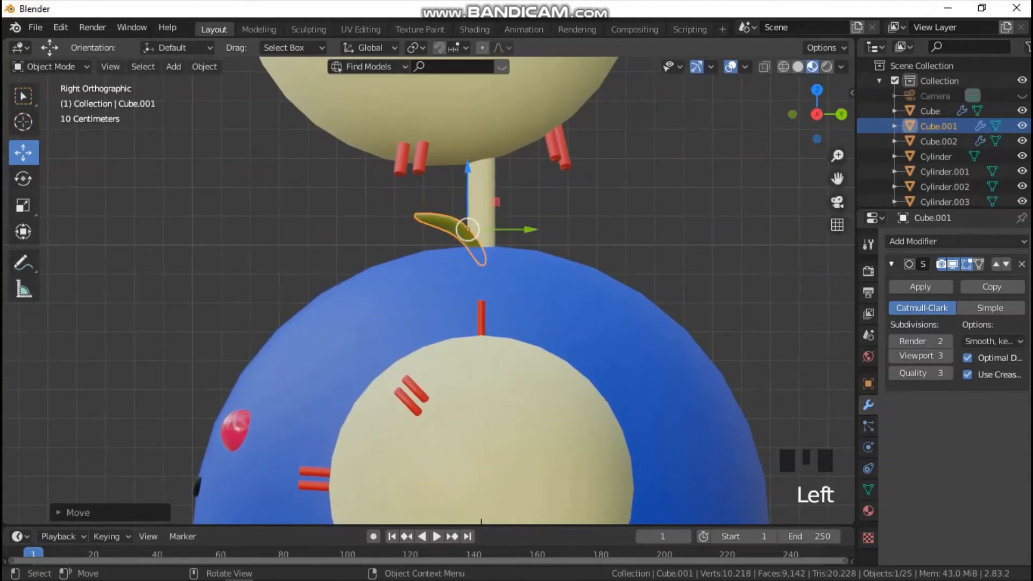
In right view, duplicate the olive leaf and move the copy along Y to the back side of the stem.
middle_click_drag(468, 230, 409, 253)
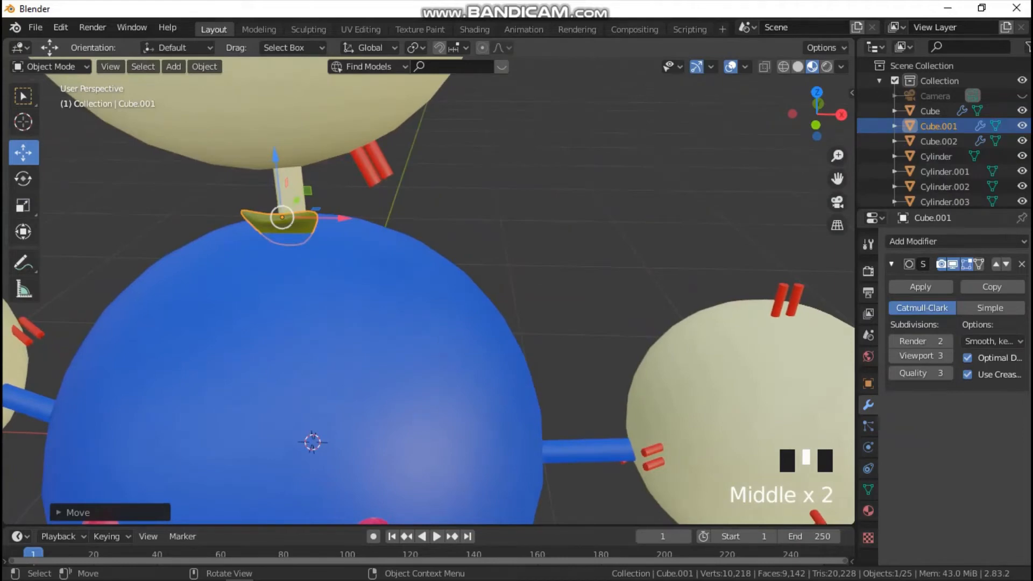
key("grave")
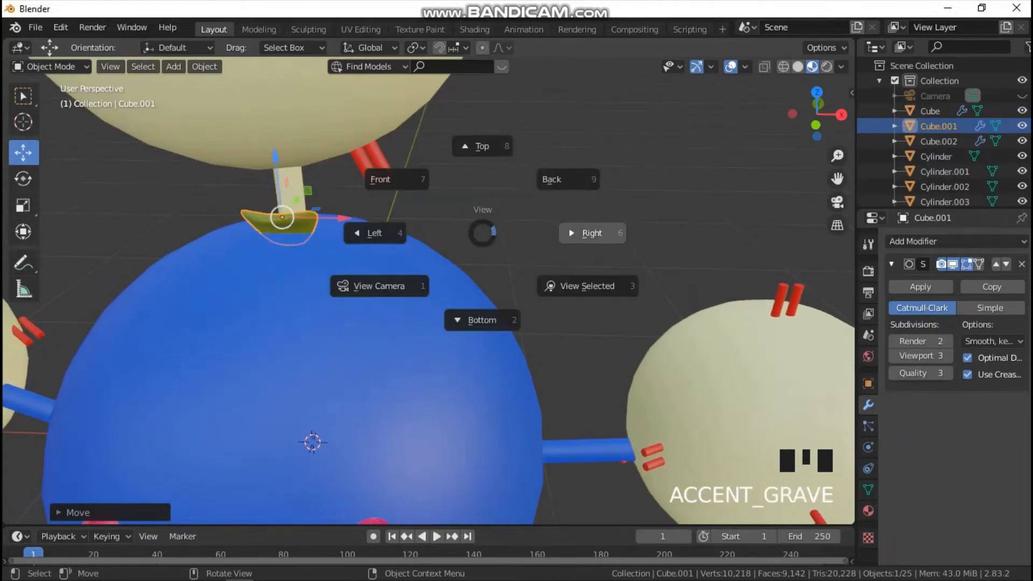
left_click(592, 233)
left_click(592, 233)
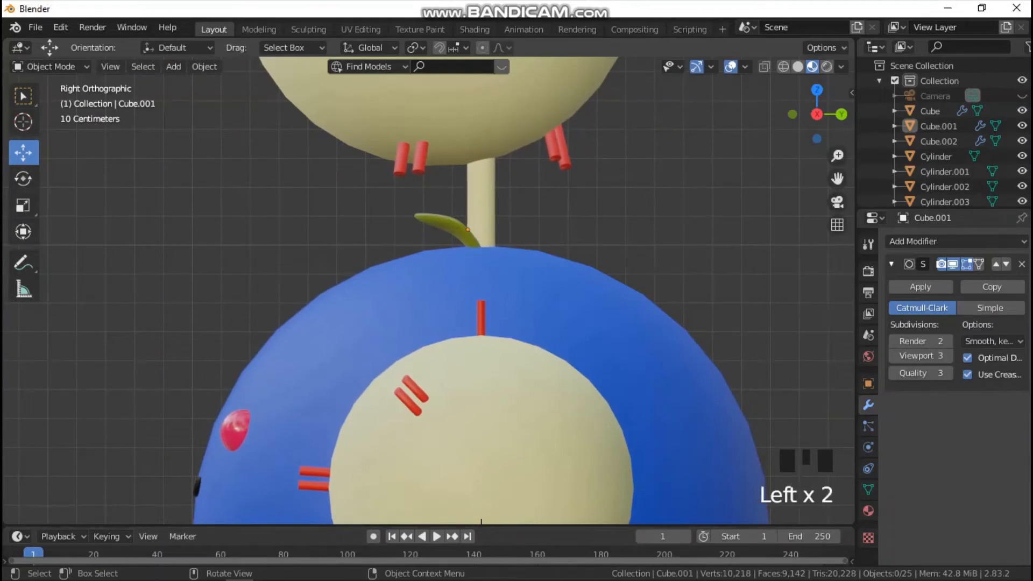
left_click(447, 225)
key("shift+d")
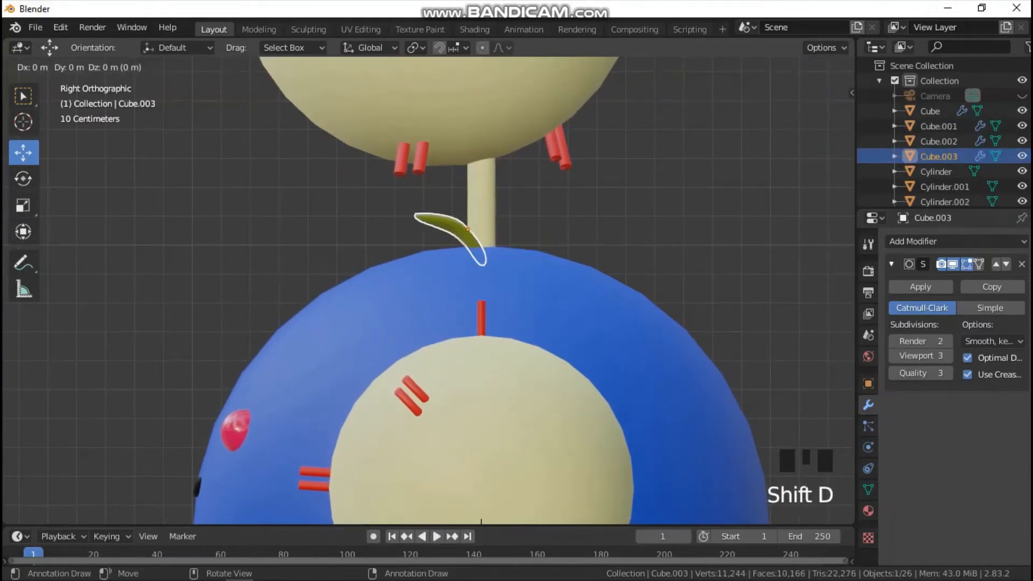
left_click(500, 231)
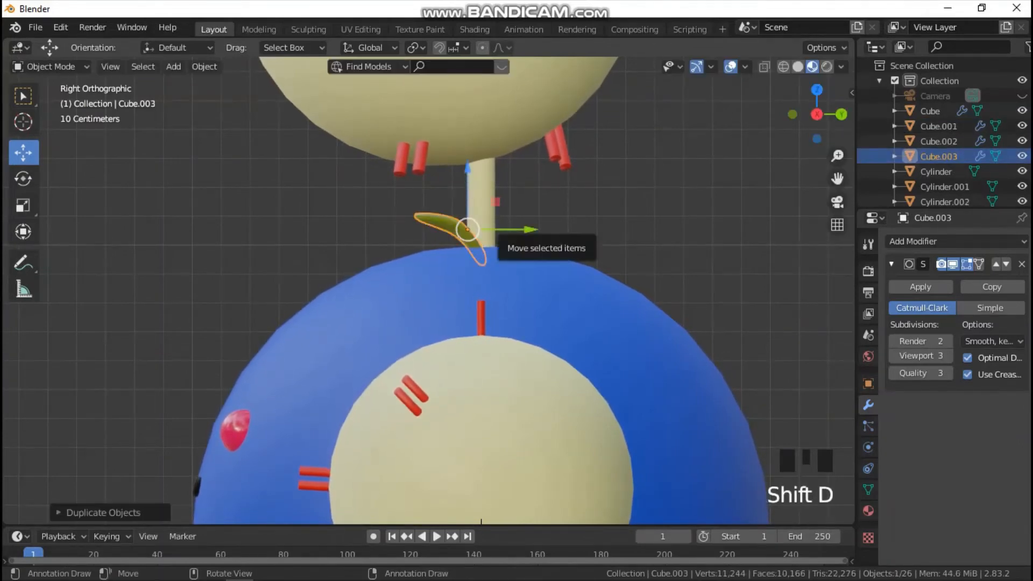
left_click_drag(501, 230, 561, 230)
Mirror the copied leaf along global Y, move it back against the stem and rotate it to lean outward.
left_click(205, 66)
mouse_move(227, 84)
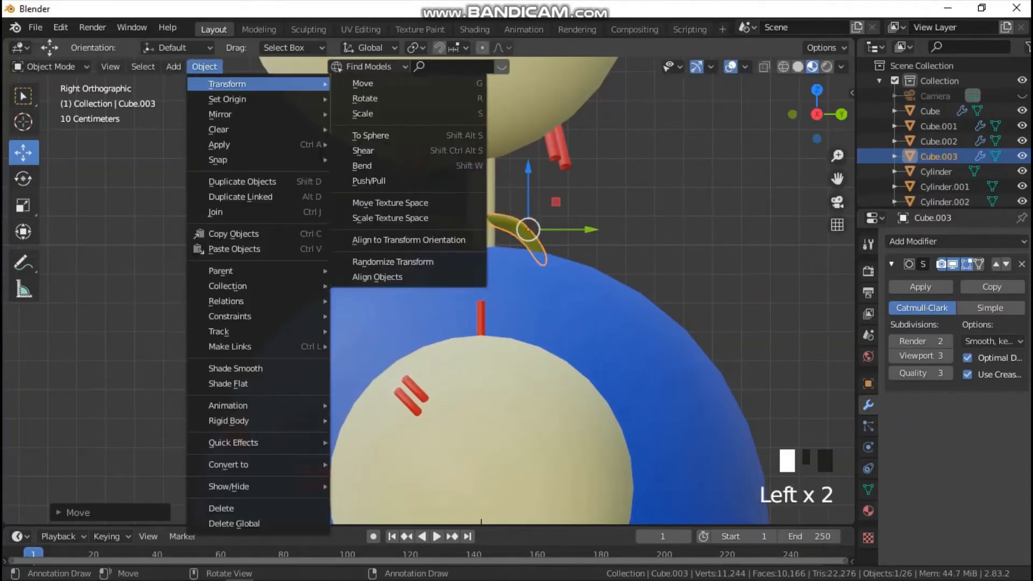
mouse_move(220, 114)
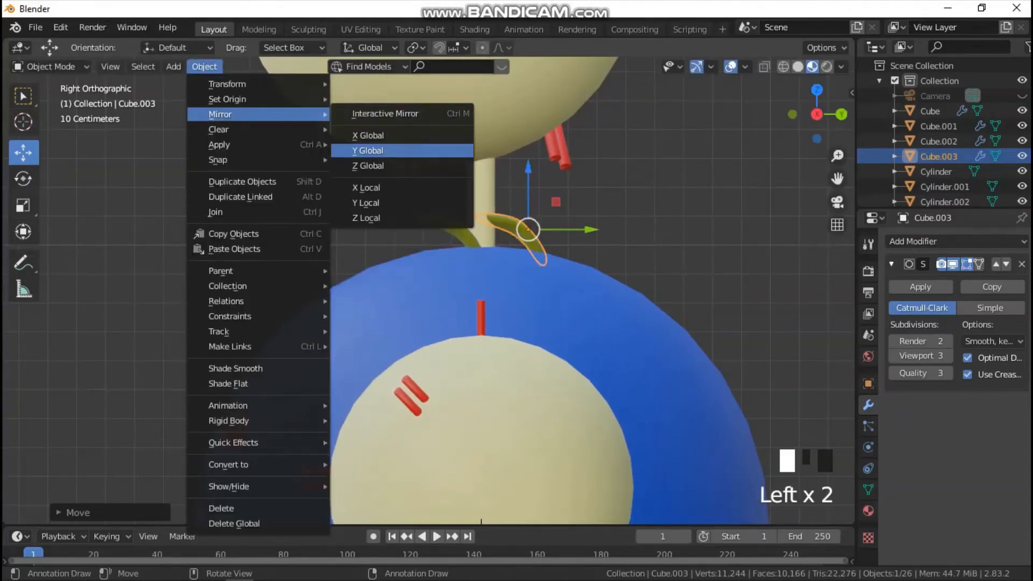
left_click(366, 151)
left_click_drag(590, 230, 556, 230)
key("r")
left_click(642, 305)
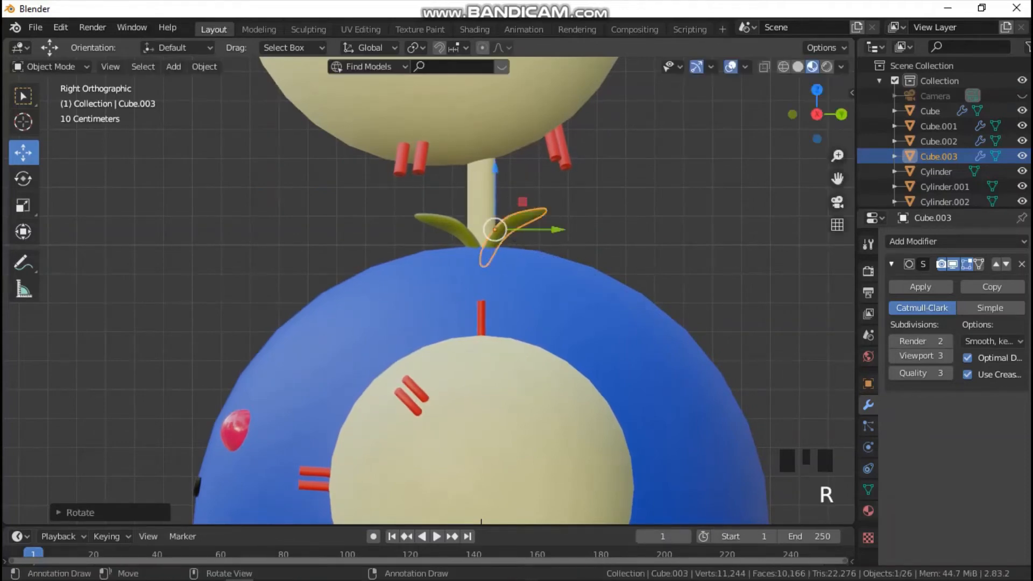
left_click_drag(495, 169, 495, 171)
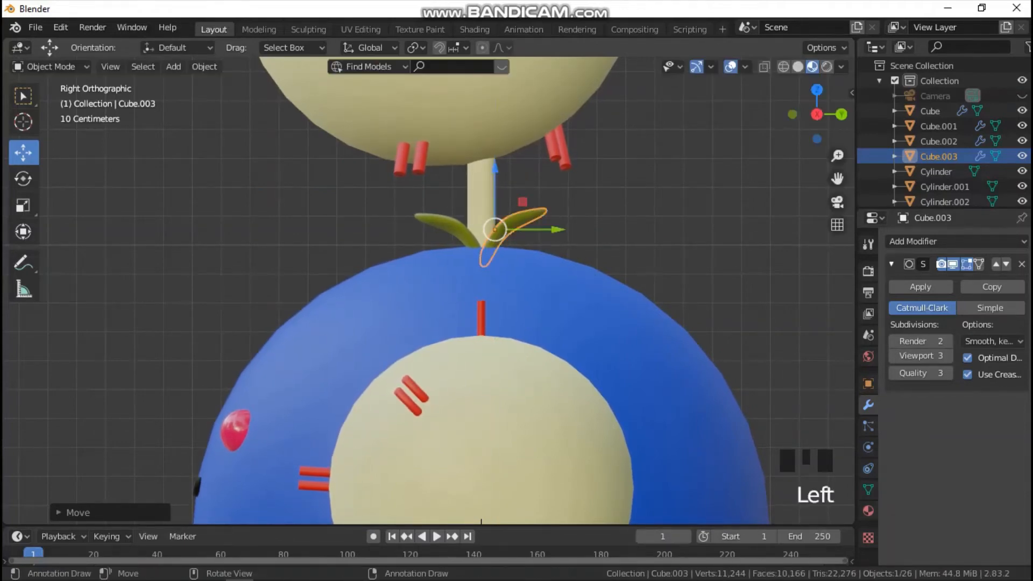
In front view, duplicate the back leaf beside the stem along X and mirror the copy along global X.
middle_click_drag(500, 183, 506, 215)
key("grave")
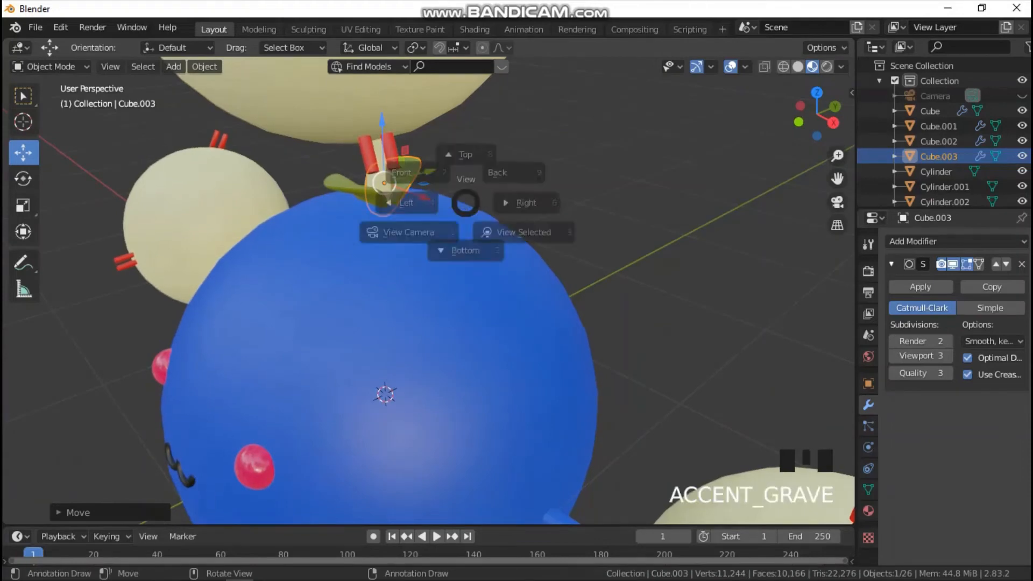
left_click(364, 149)
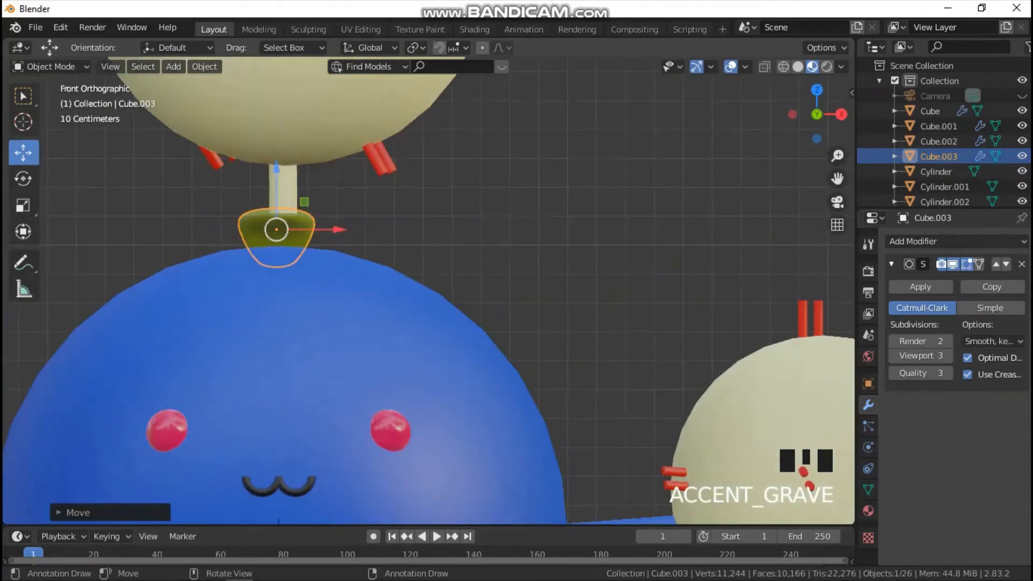
key("shift+d")
left_click(554, 261)
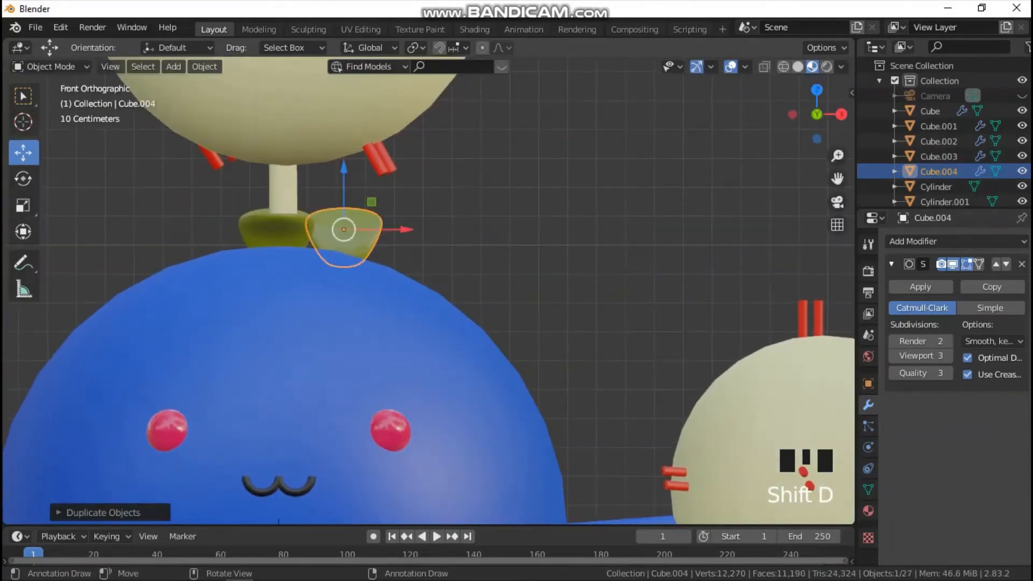
key("grave")
left_click(568, 180)
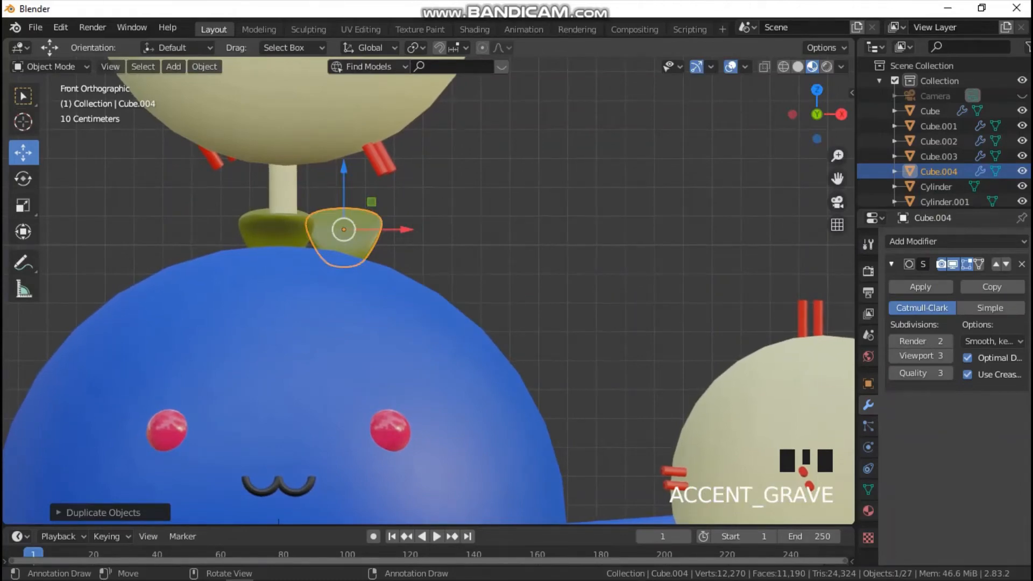
left_click(204, 66)
mouse_move(220, 114)
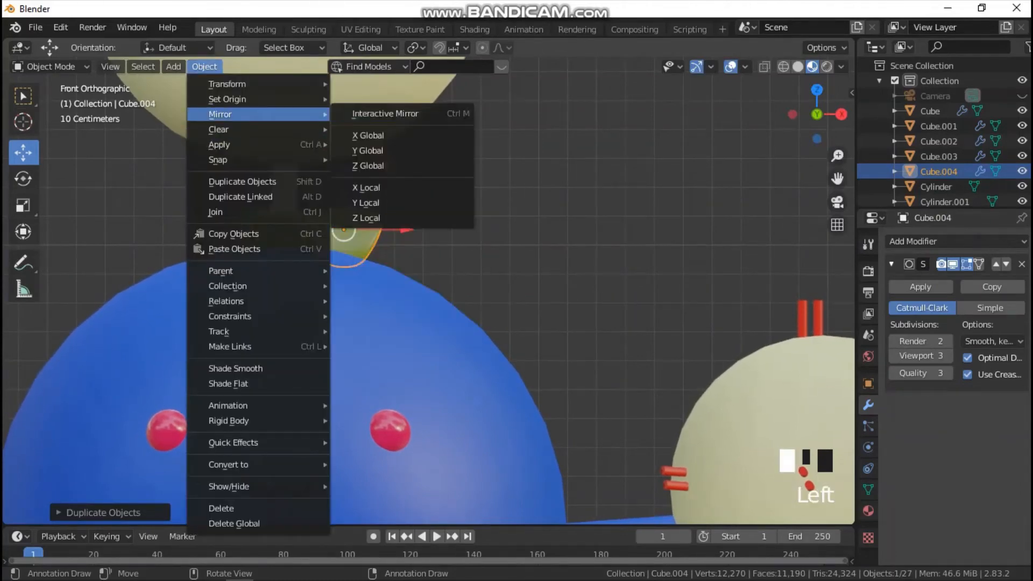
left_click(368, 136)
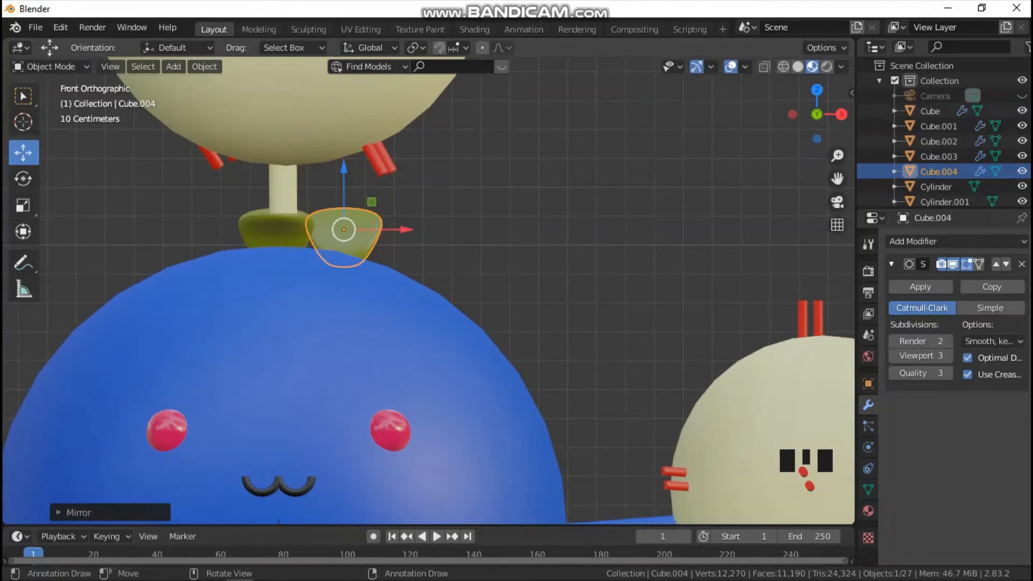
In top view, rotate the new leaf about 87° and, in wireframe, move it along Y and X against the stem.
middle_click_drag(388, 269, 411, 238)
key("grave")
left_click(411, 155)
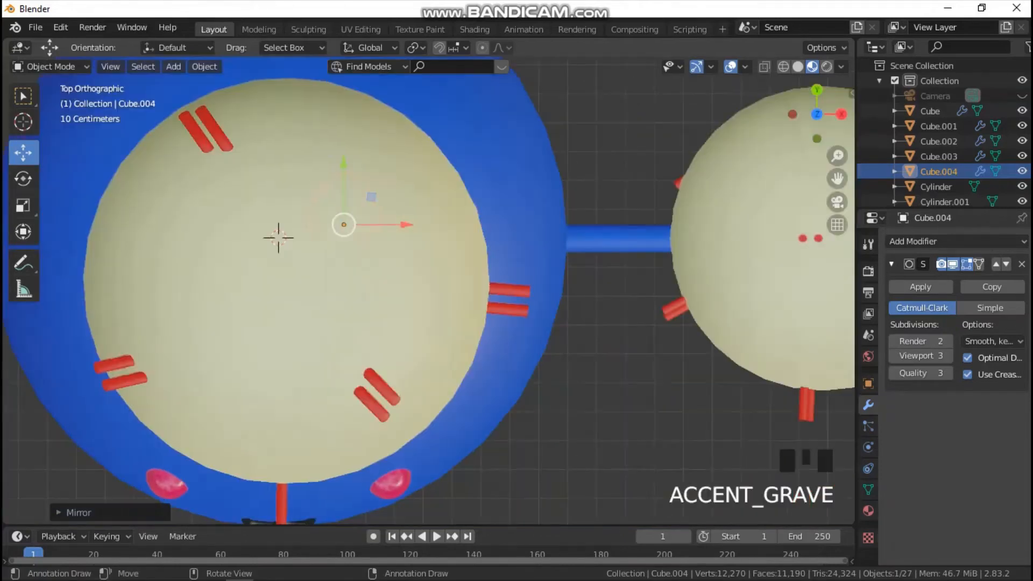
key("r")
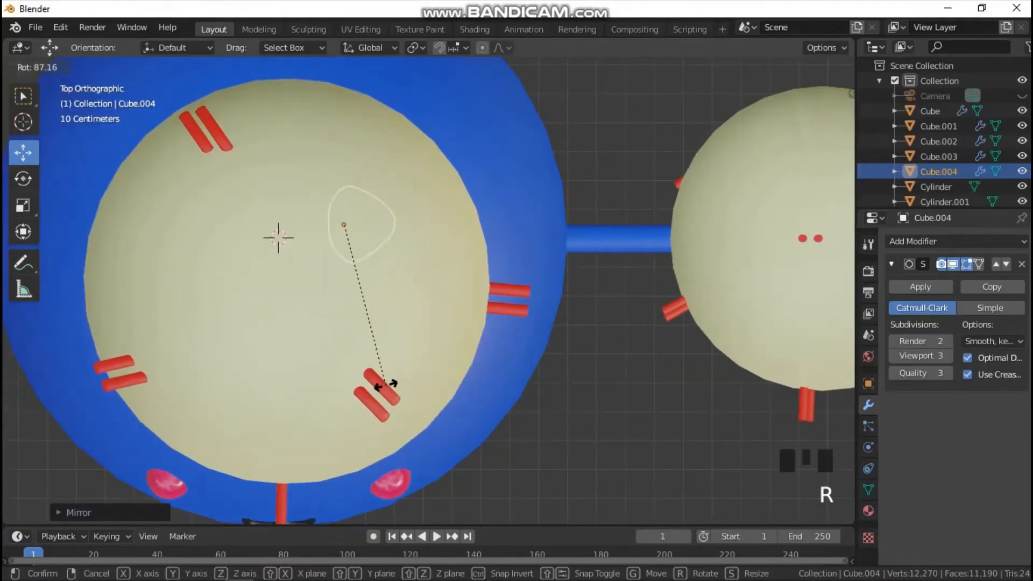
left_click(387, 383)
key("z")
left_click(365, 405)
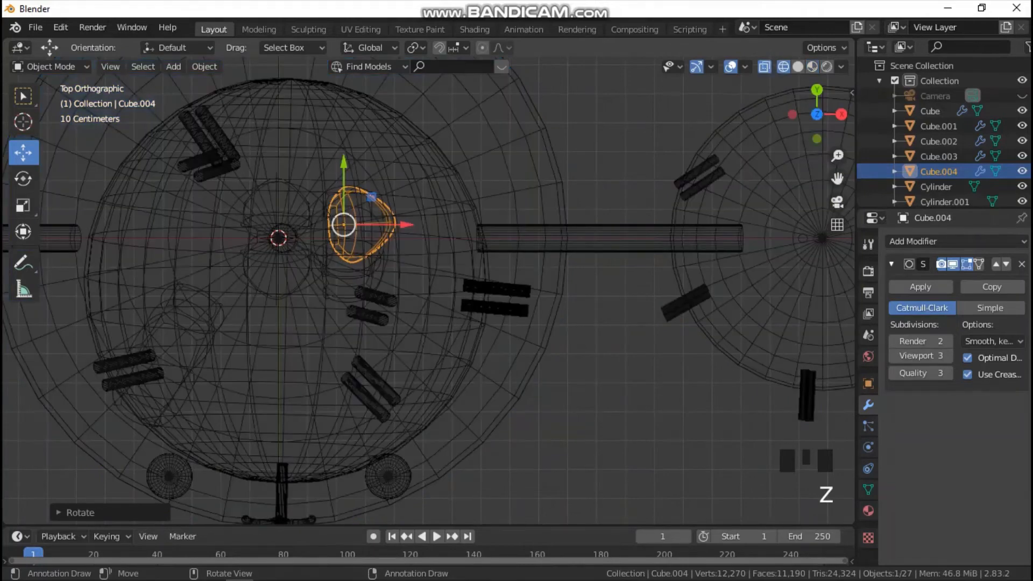
left_click_drag(344, 163, 344, 184)
left_click_drag(403, 245, 362, 246)
Duplicate the side leaf along X to the stem's opposite side, rotate it about 186° and move it in against the stem.
key("shift+d")
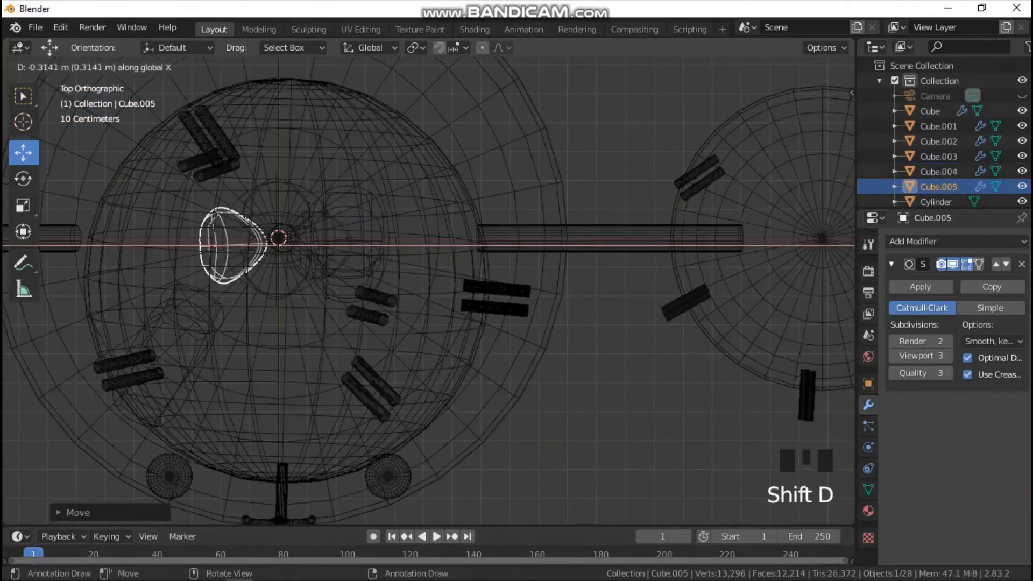
left_click(274, 244)
key("r")
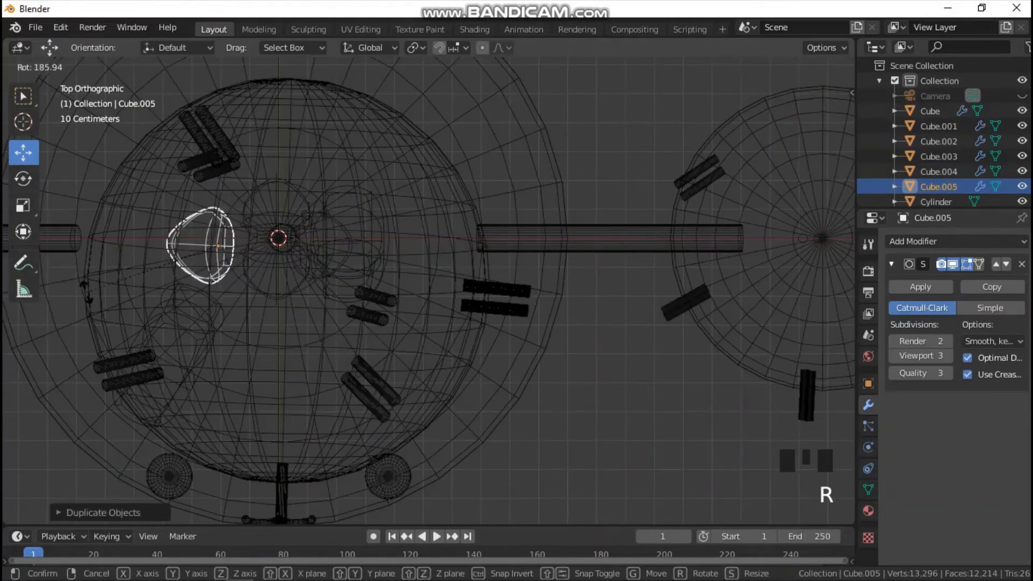
left_click(85, 297)
left_click_drag(272, 245, 307, 246)
Examine the ring of leaves around the stem in material preview from the front and at an angle.
key("grave")
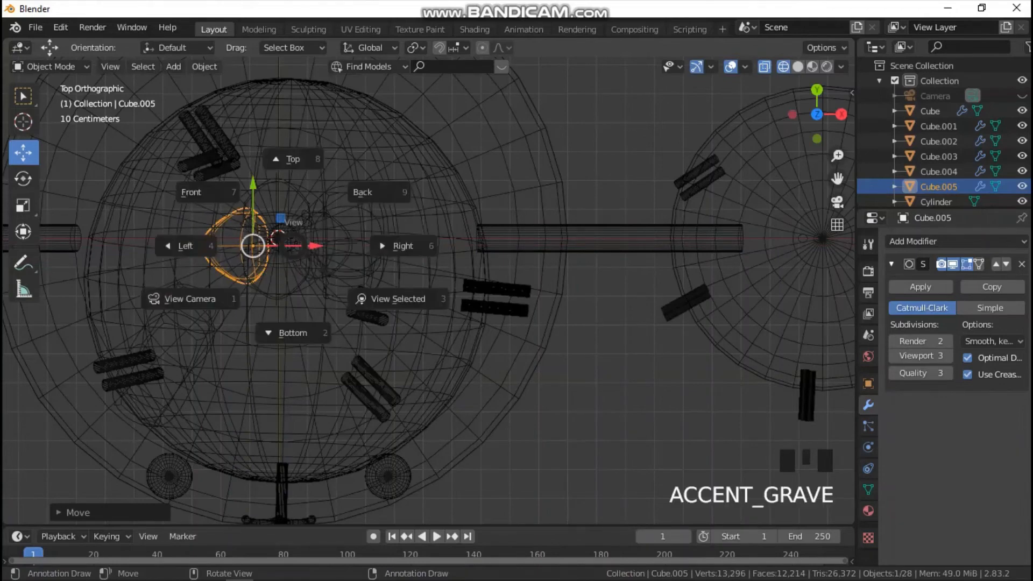
left_click(208, 192)
key("z")
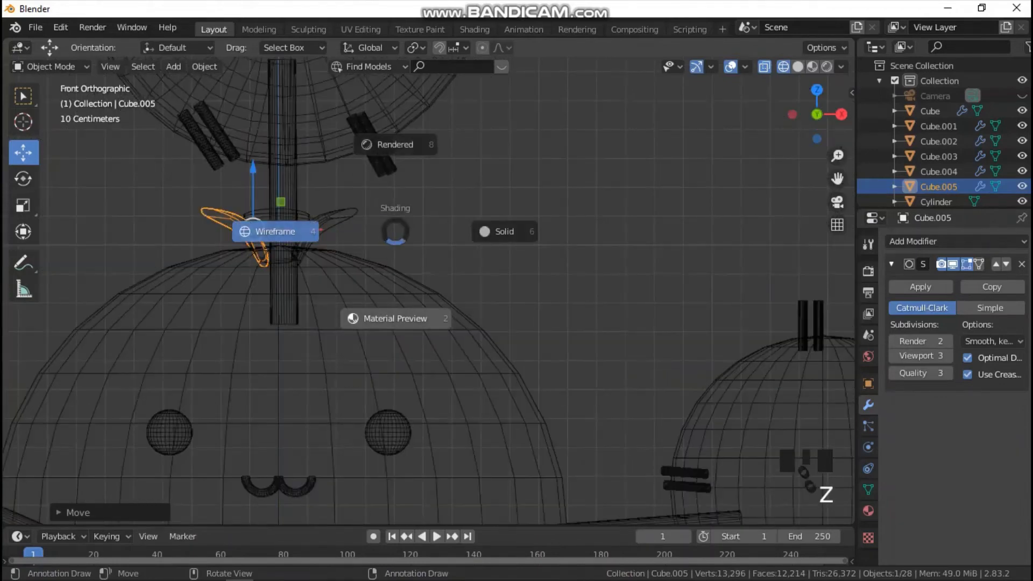
left_click(396, 318)
left_click(619, 226)
middle_click_drag(619, 226, 553, 256)
key("grave")
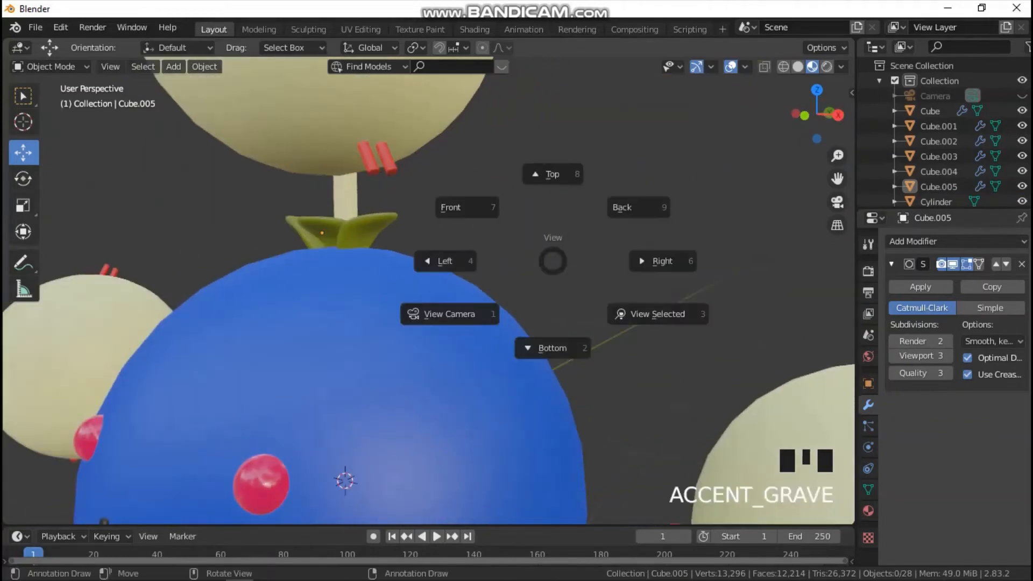
In front view, select the stem and the ball above the body with its red pins, and show the scene in wireframe.
left_click(466, 205)
scroll(466, 205, "down", 4)
scroll(466, 205, "down", 1)
mouse_move(224, 105)
left_mouse_down()
mouse_move(337, 233)
mouse_move(373, 196)
left_mouse_up()
key("z")
left_click(305, 232)
left_click_drag(434, 254, 431, 255)
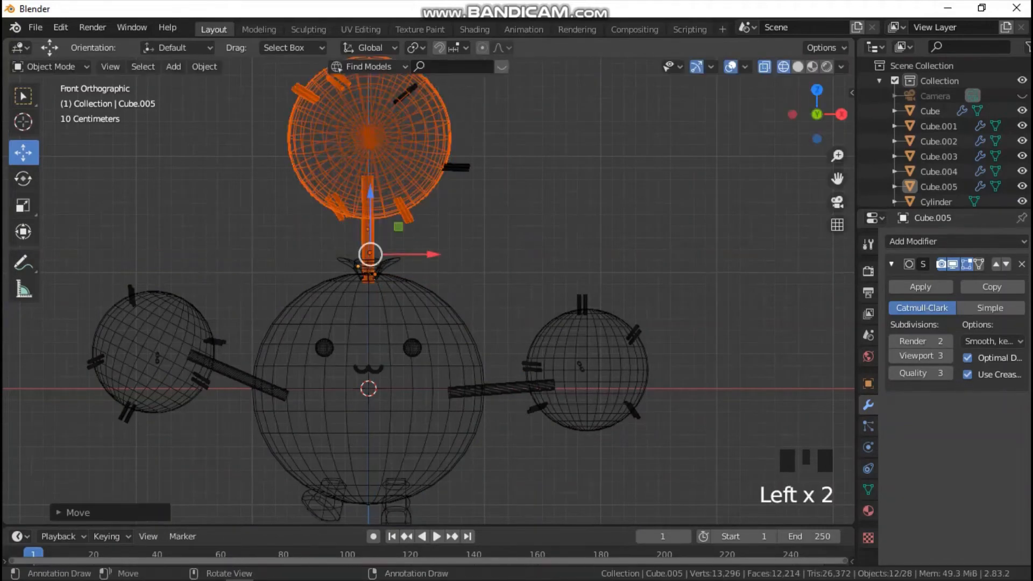
key("ctrl+z")
key("ctrl+z")
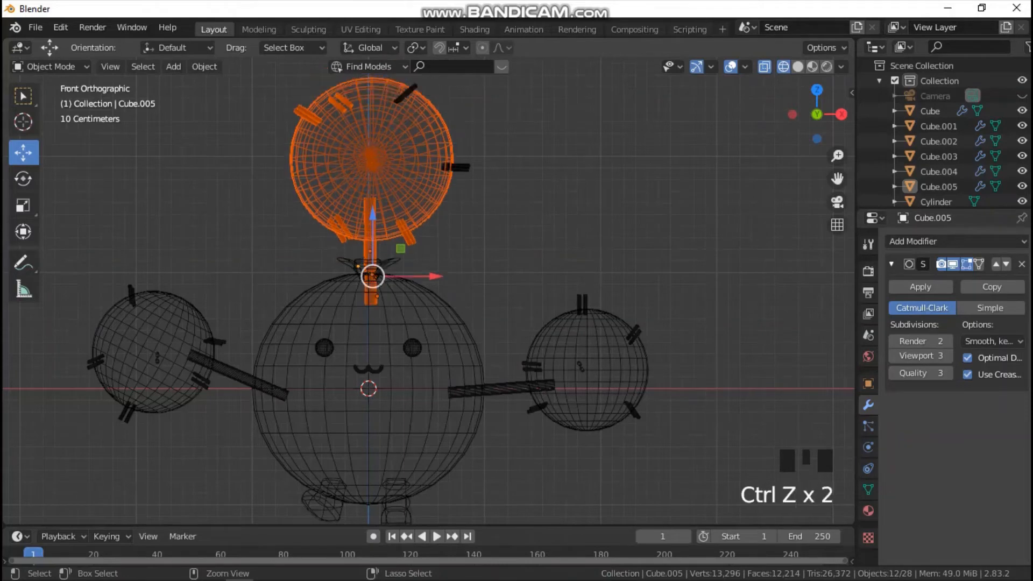
Add the ball's remaining red pins to the selection, raise the assembly along Z and center it on the body along X.
left_click(369, 66, "shift")
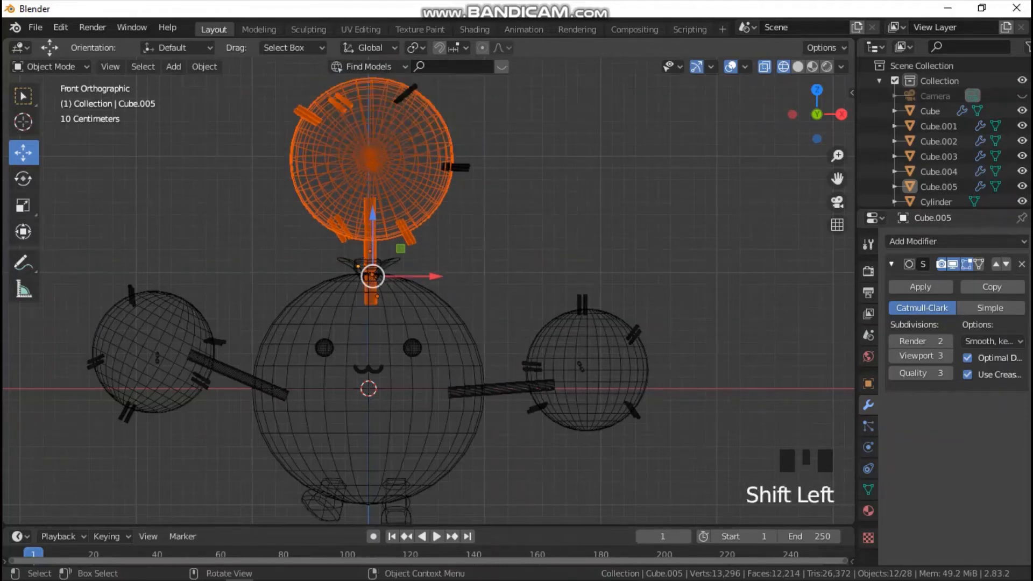
left_click_drag(387, 86, 487, 192, "shift")
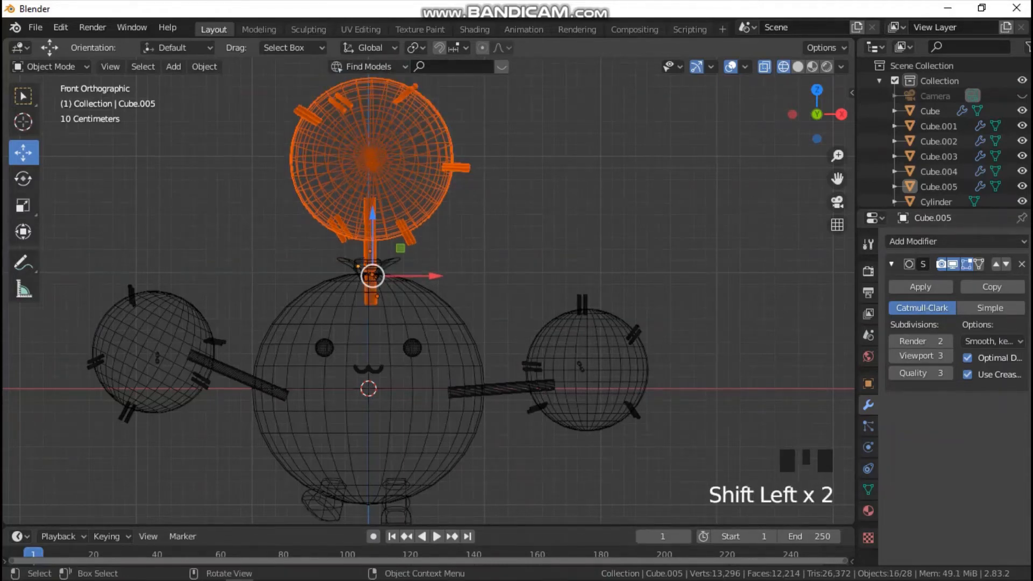
left_click_drag(372, 226, 373, 201)
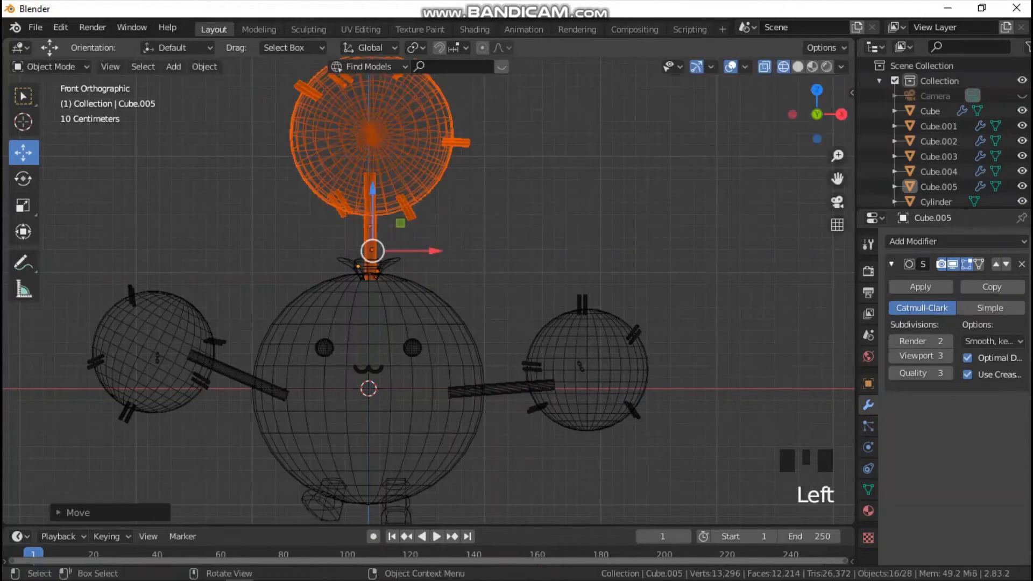
left_click_drag(434, 250, 430, 251)
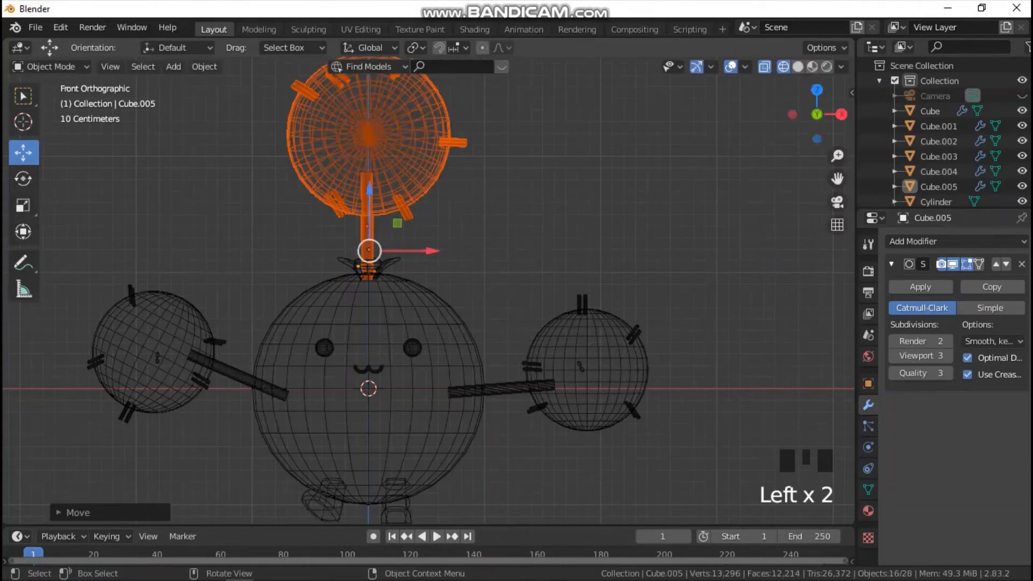
Examine the whole character in material preview, first at an angle and again from the front.
key("z")
left_click(458, 298)
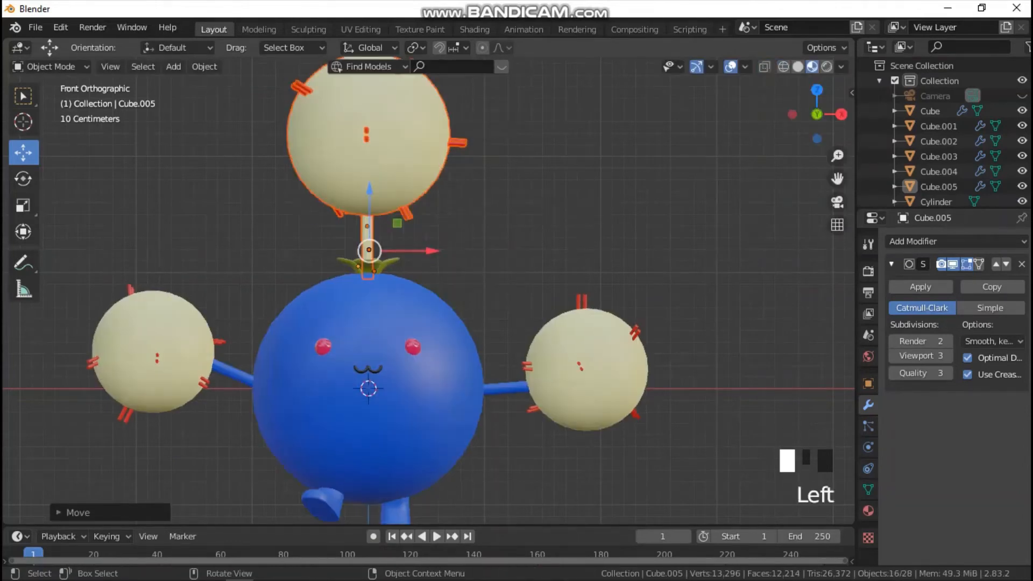
left_click(581, 226)
middle_click_drag(582, 226, 570, 253)
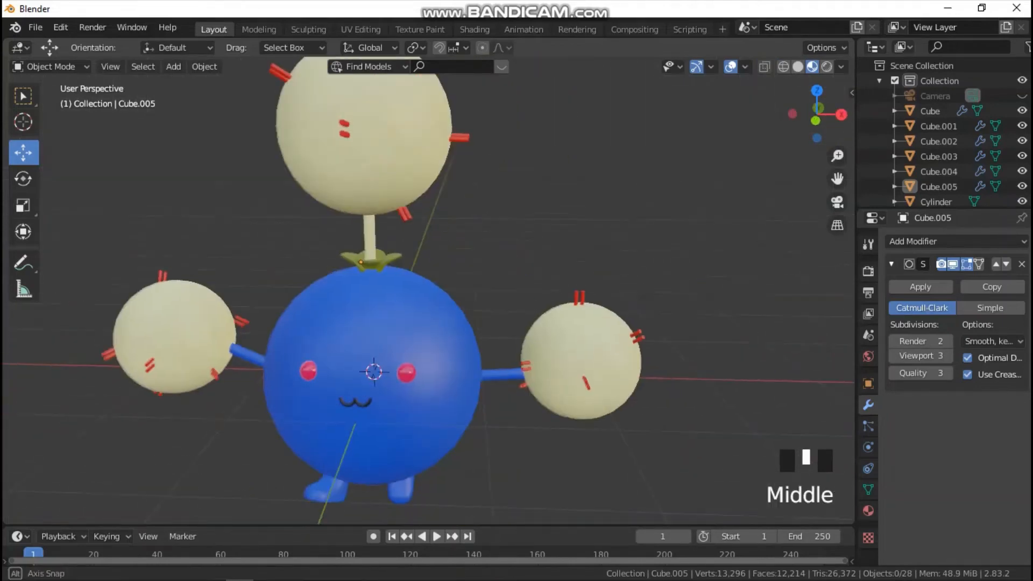
key("grave")
left_click(473, 200)
scroll(473, 201, "down", 5)
scroll(473, 201, "up", 3)
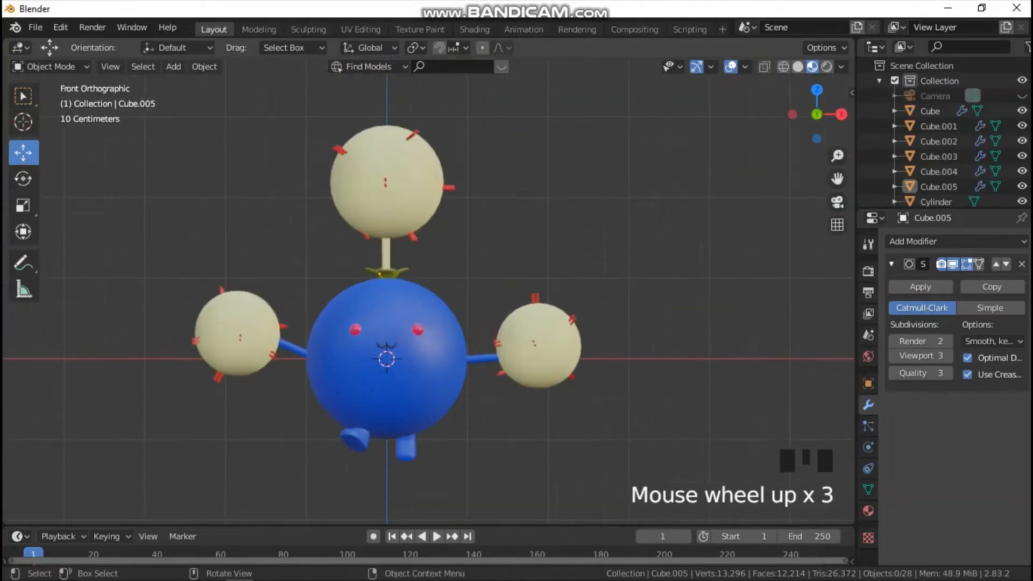
scroll(428, 294, "up", 2)
scroll(428, 293, "down", 1)
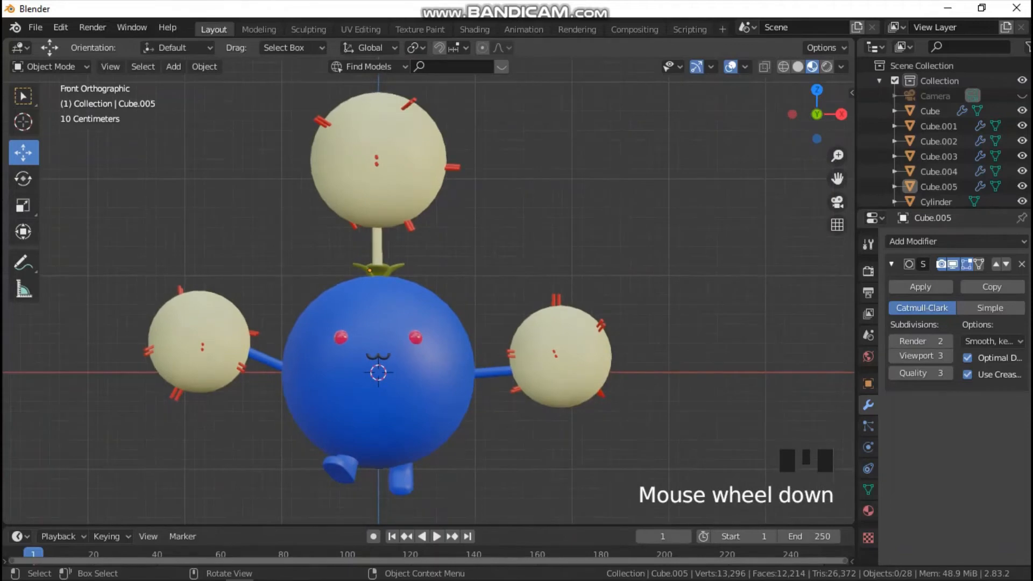
Rotate the arm and pin-covered ball on the raised-foot side by about 7° and move them along X closer to the body.
left_click(216, 340)
key("r")
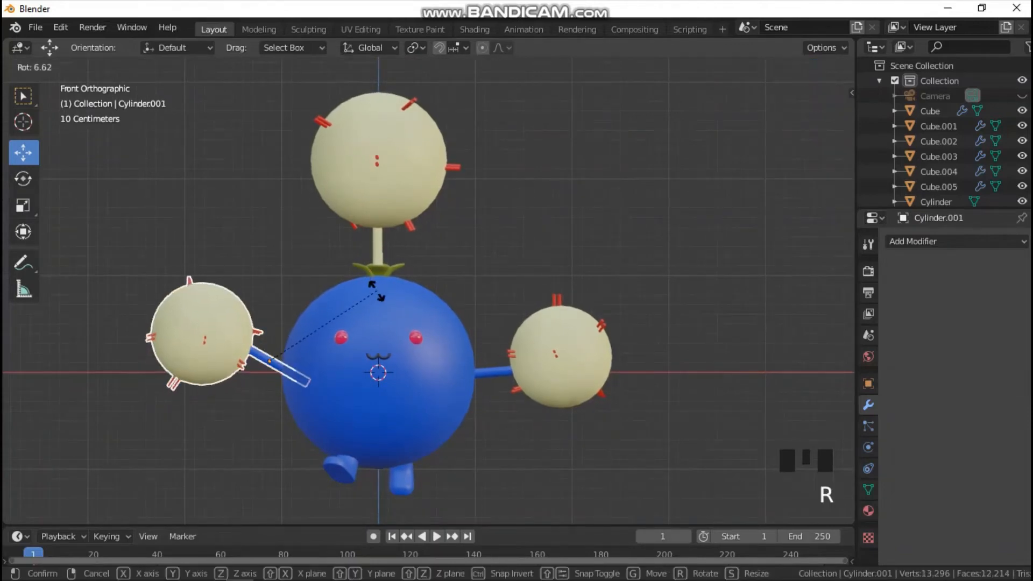
key("Return")
left_click_drag(331, 361, 343, 361)
Select the opposite arm with its pin-covered ball and move it inward along X, closer to the body.
left_click_drag(501, 253, 649, 449)
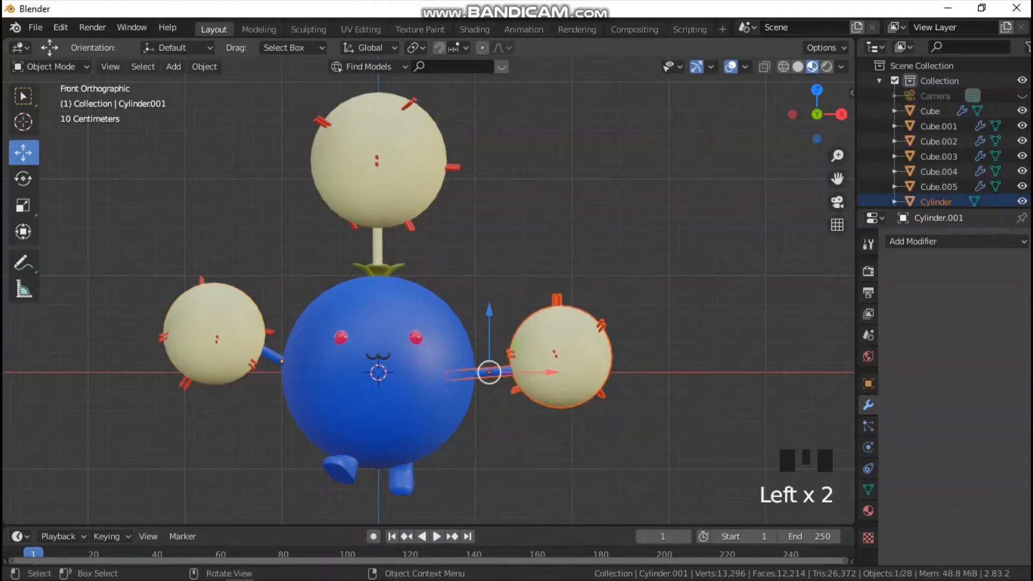
left_click_drag(544, 372, 532, 372)
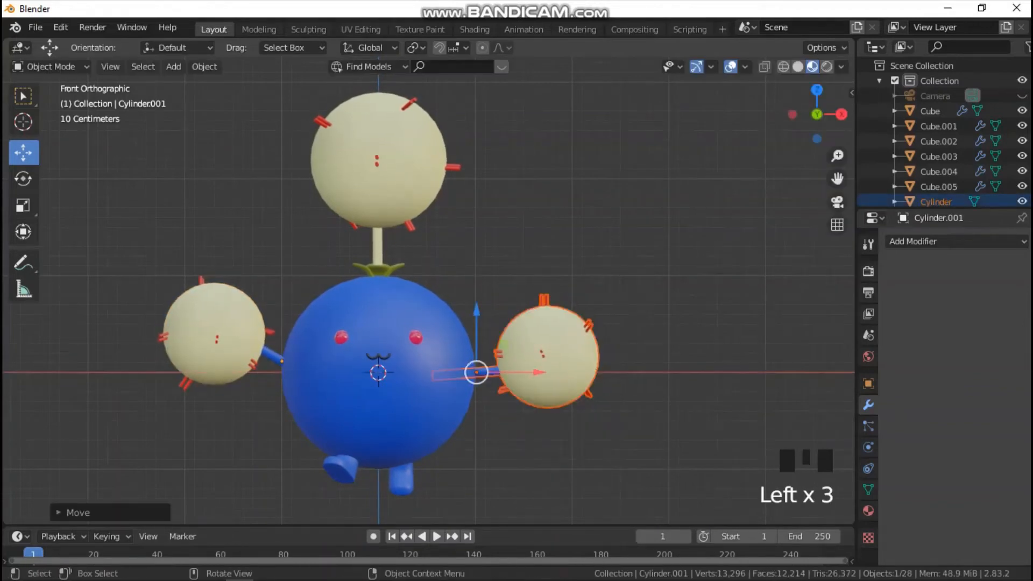
left_click(635, 285)
left_click_drag(496, 279, 612, 451)
left_click_drag(537, 373, 534, 372)
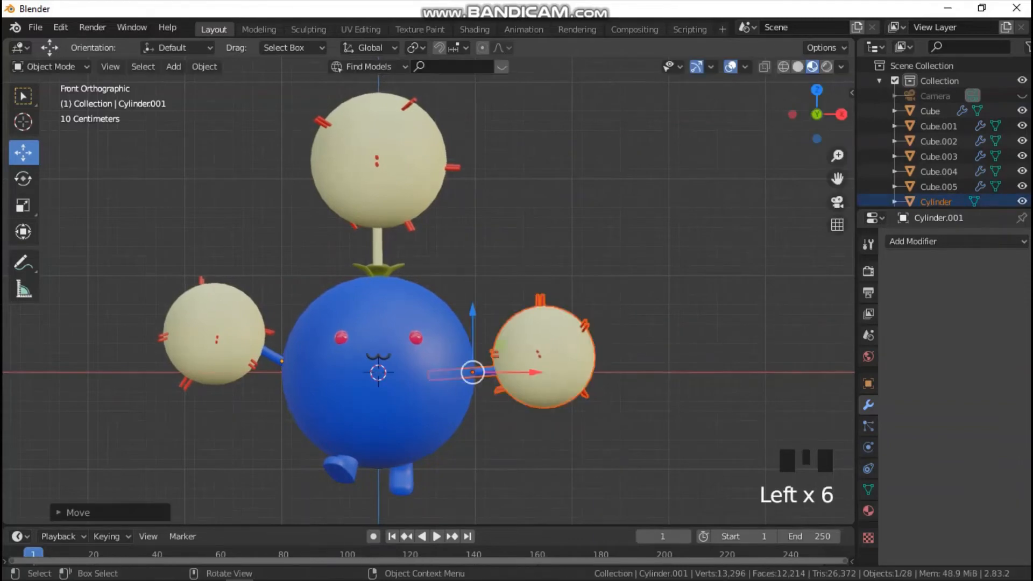
left_click(624, 275)
Select the whole character, raise it along Z above the origin and shift it slightly along Y in the right view.
scroll(538, 269, "down", 4)
left_click_drag(205, 160, 562, 399)
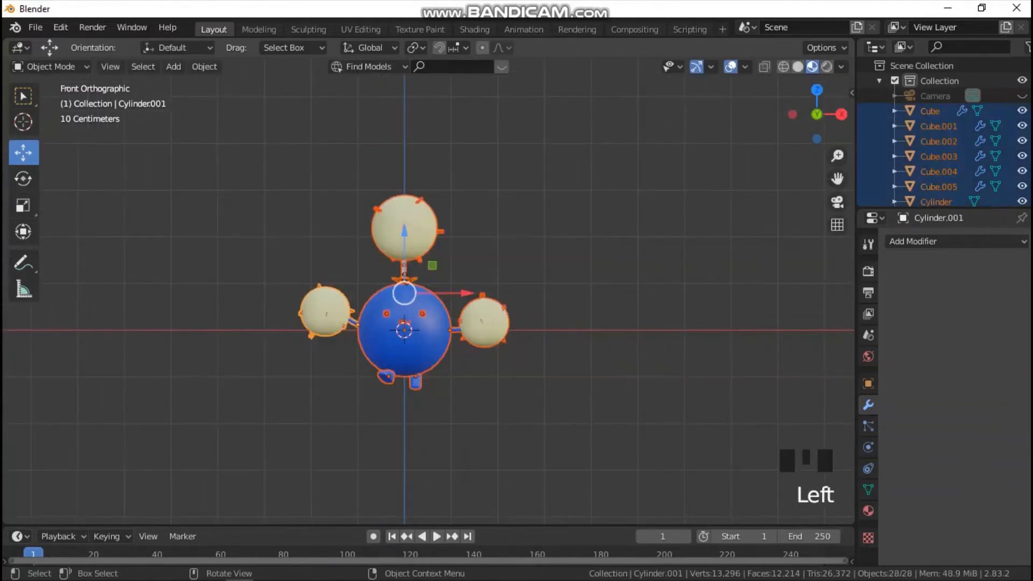
left_click_drag(404, 293, 404, 199)
key("grave")
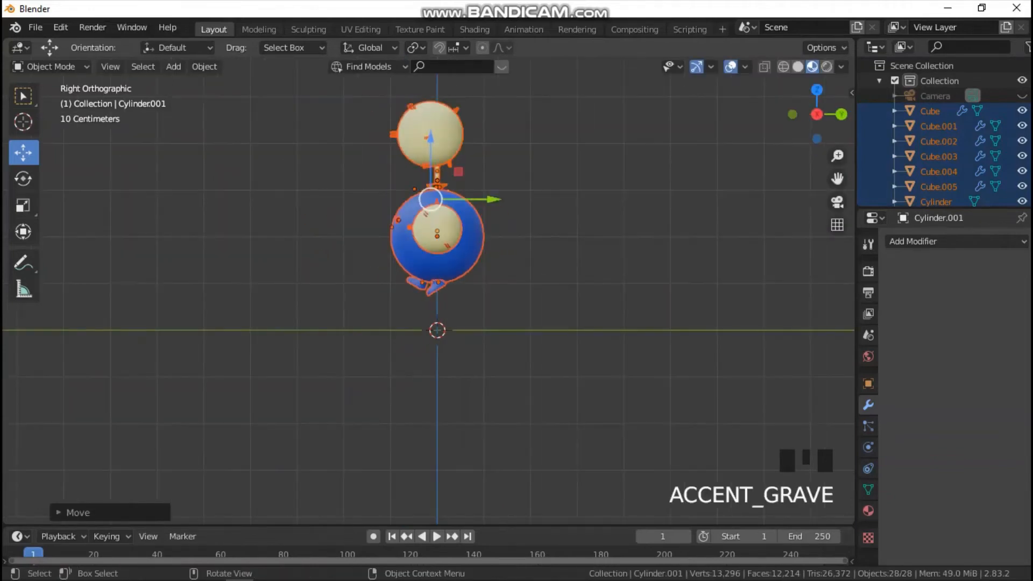
left_click_drag(490, 199, 497, 199)
key("grave")
left_click(412, 144)
scroll(411, 145, "up", 2)
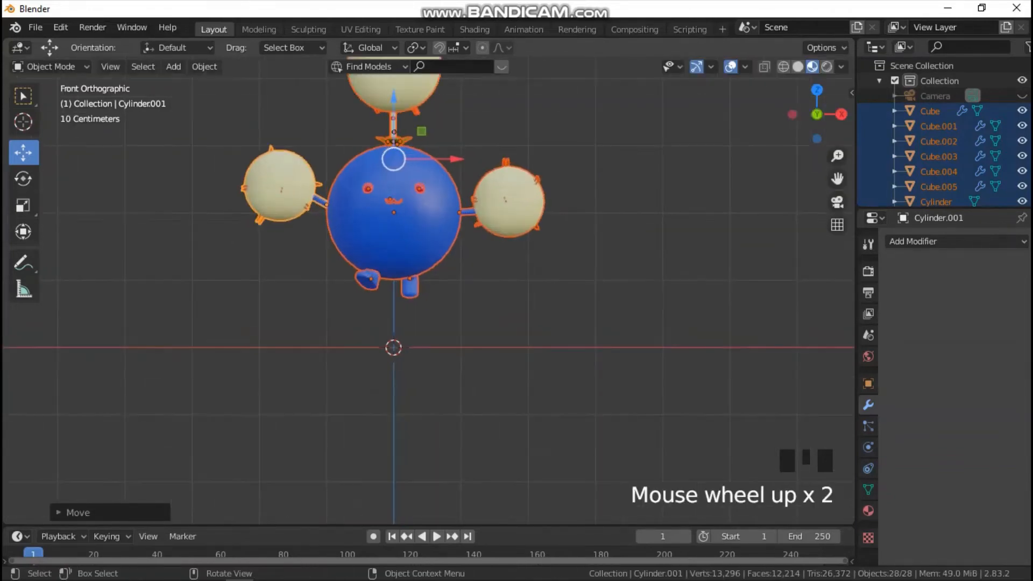
left_click(584, 280)
Check the Lock Camera to View setting of the viewport.
key("n")
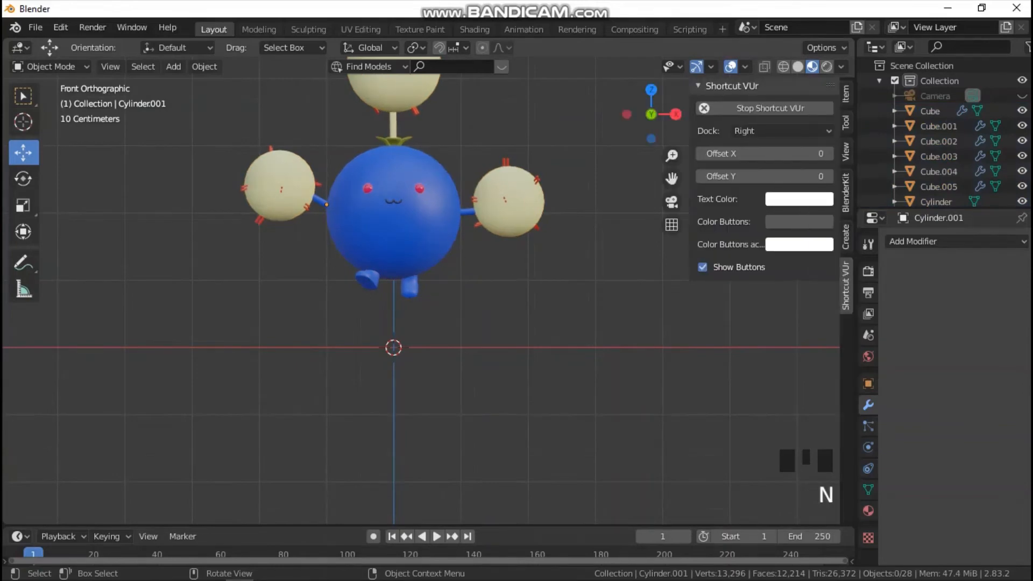
left_click(846, 152)
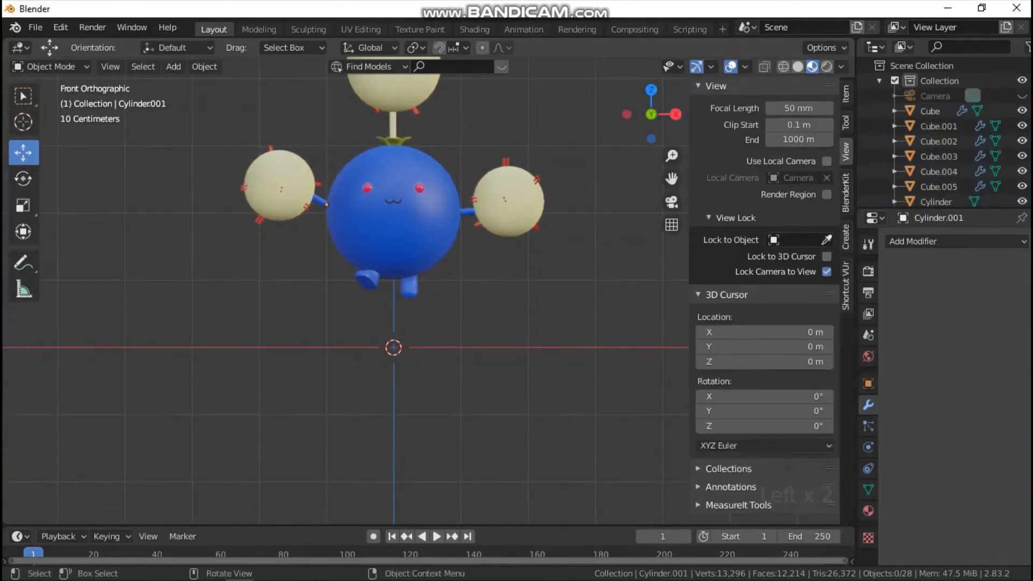
key("n")
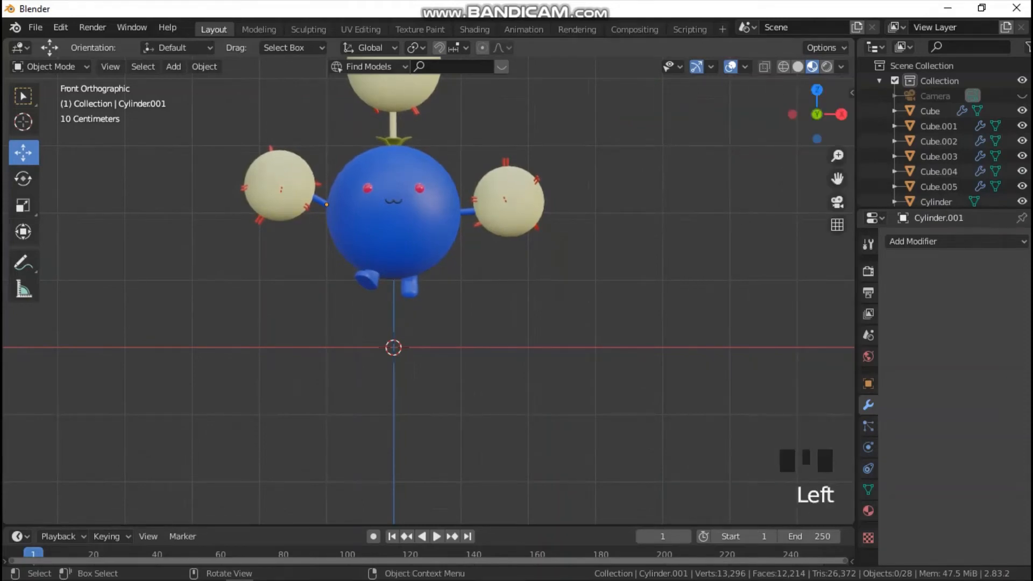
Add a plane at the origin beneath the character.
key("shift+a")
mouse_move(485, 272)
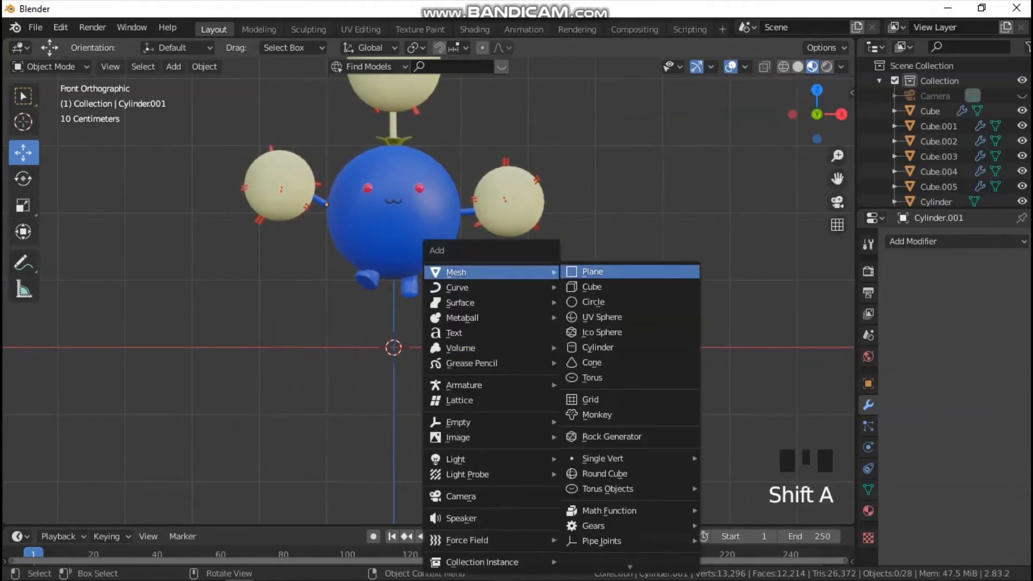
left_click(592, 272)
middle_click_drag(592, 272, 573, 305)
In front view, scale the whole character without the plane to about 0.8 and lower it along Z toward the plane.
key("grave")
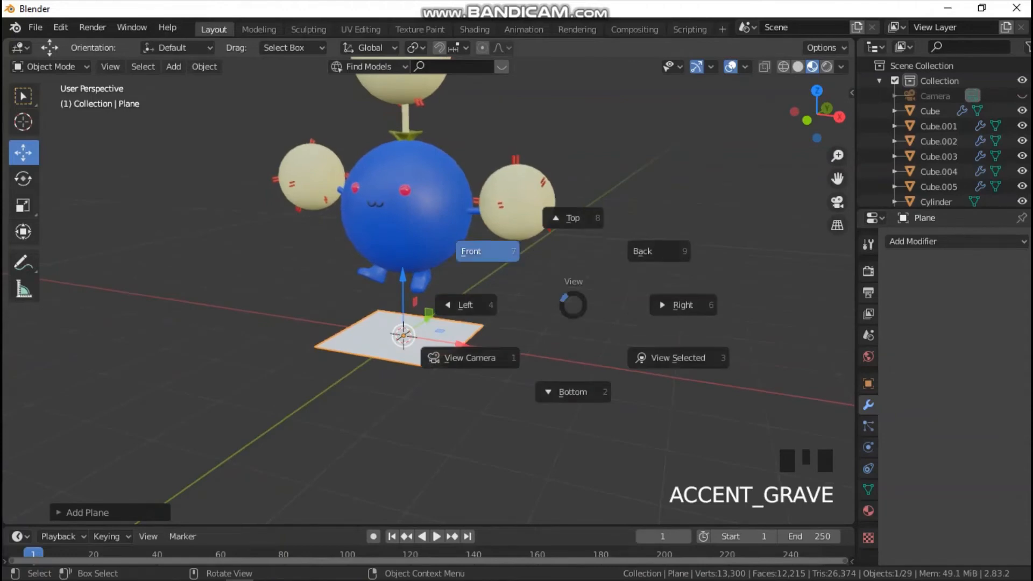
left_click(487, 251)
scroll(429, 290, "down", 2)
left_click_drag(236, 108, 553, 293)
key("s")
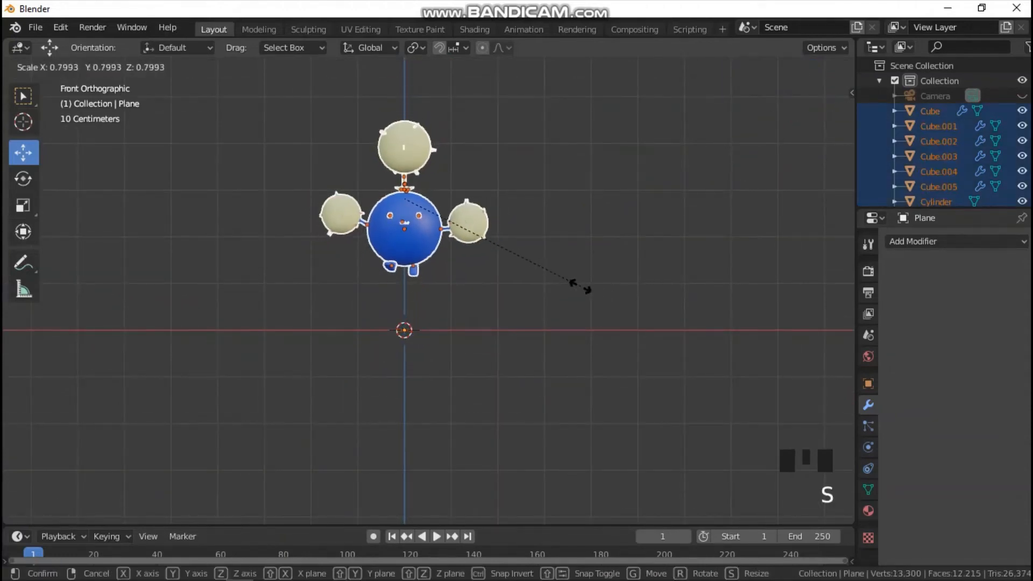
left_click(580, 287)
left_click_drag(404, 140, 404, 167)
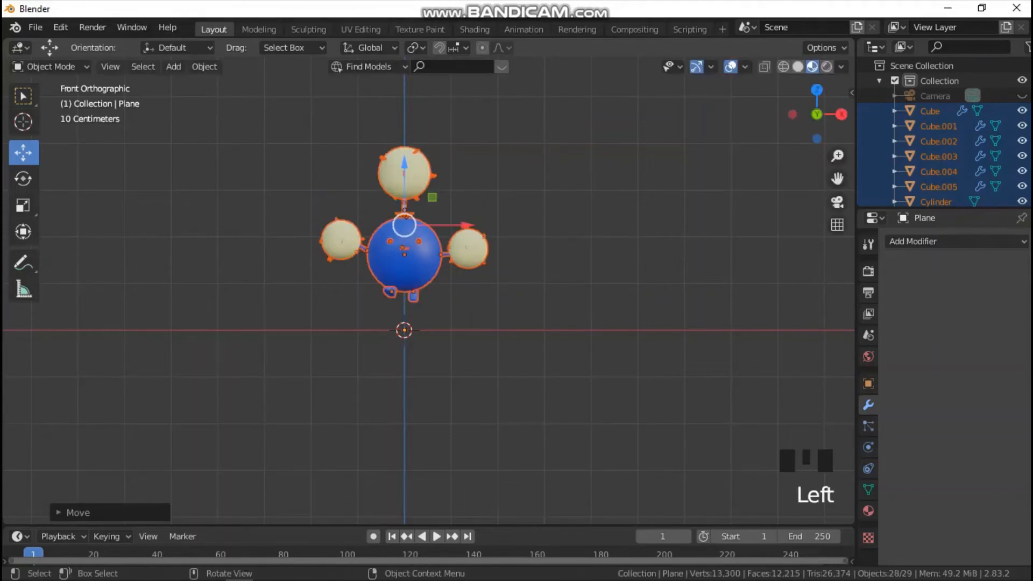
scroll(405, 166, "up", 3)
left_click(570, 296)
scroll(429, 291, "down", 2)
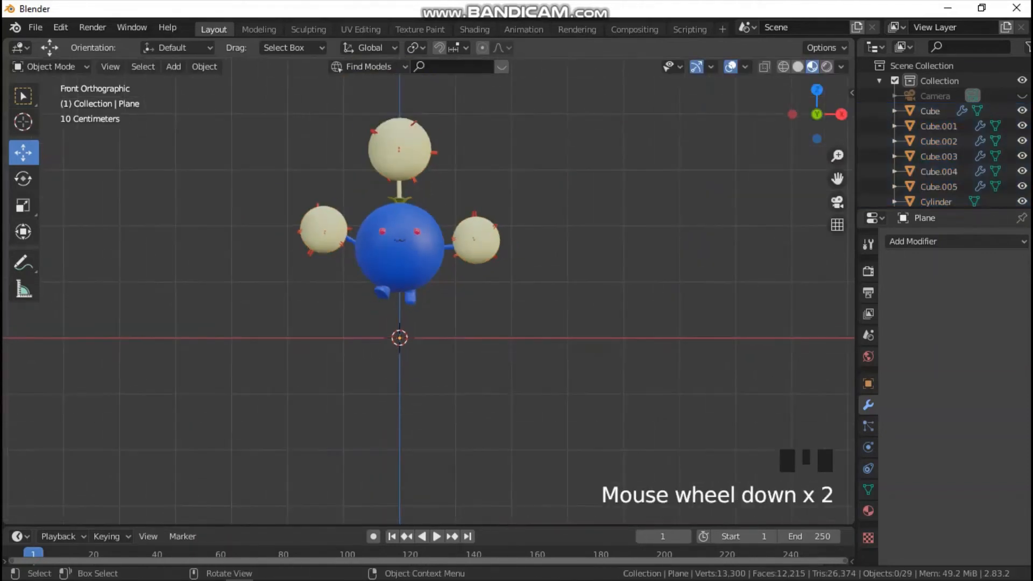
Add an area light at the origin and set its power to 1000 W.
key("shift+a")
mouse_move(445, 459)
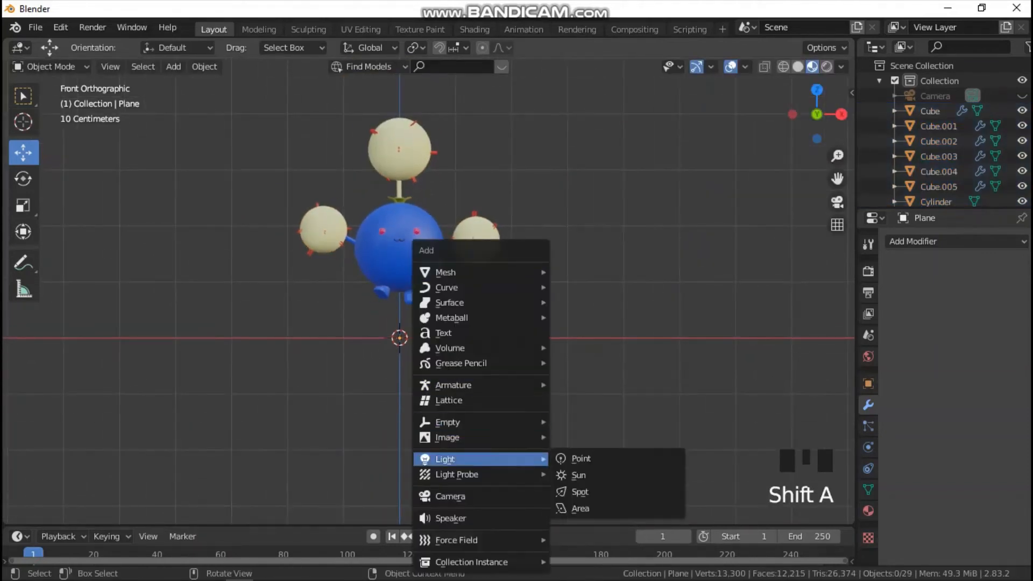
left_click(580, 509)
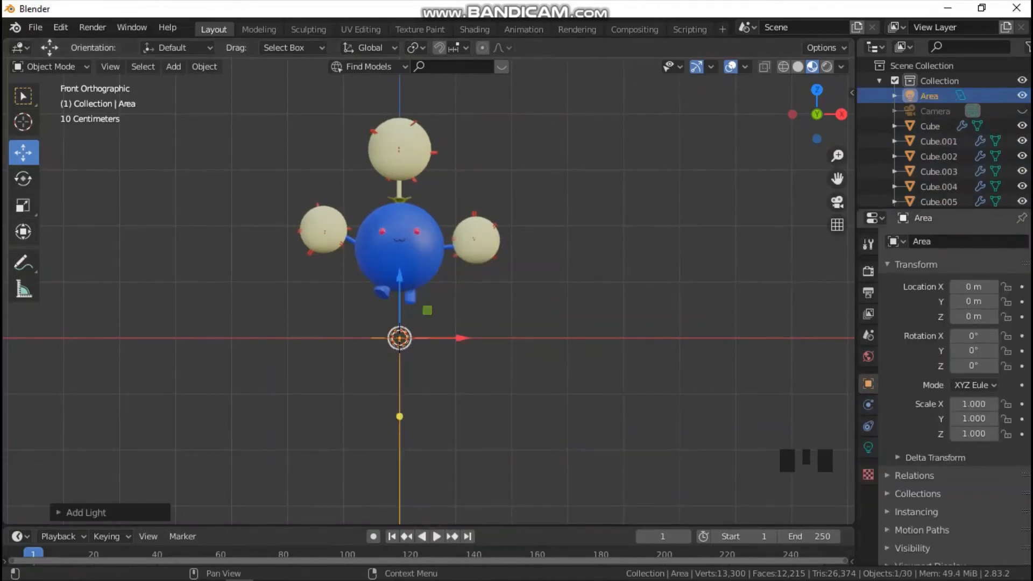
left_click(868, 447)
double_click(980, 341)
type("1")
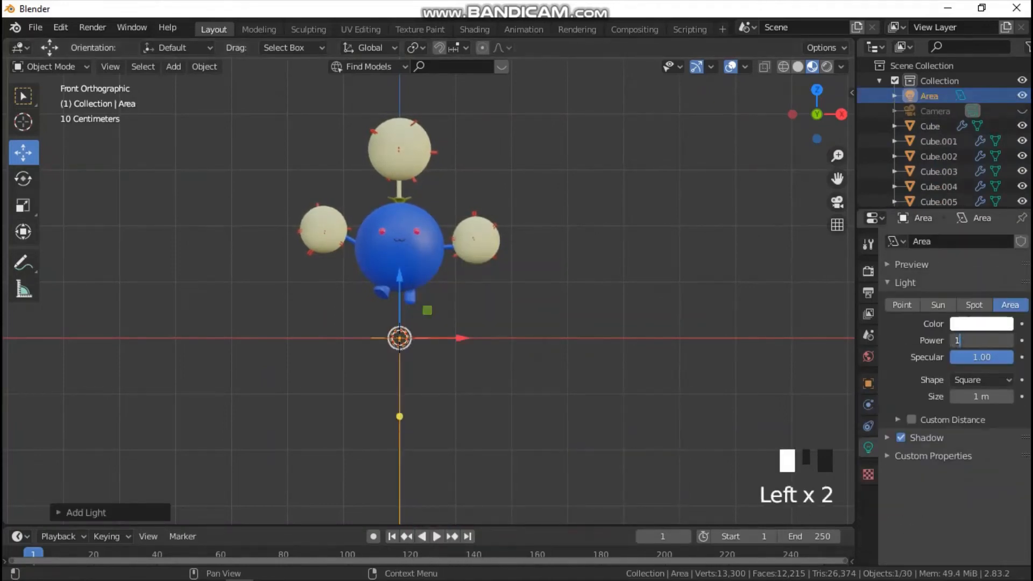
type("000 W")
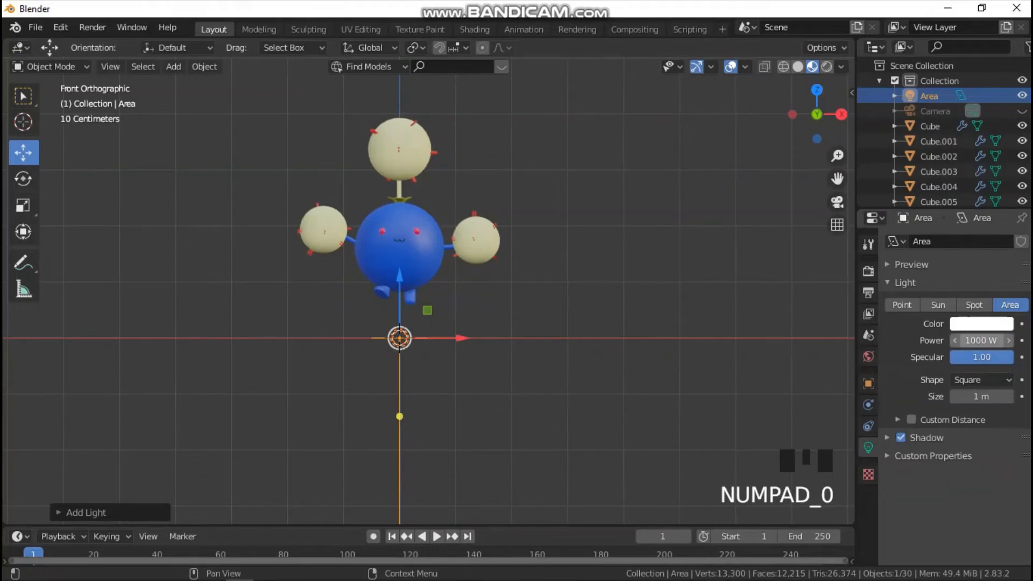
Raise the area light along Z above the top ball and scale it up about 2.8 times, stretching it wider along X.
left_click_drag(399, 338, 399, 88)
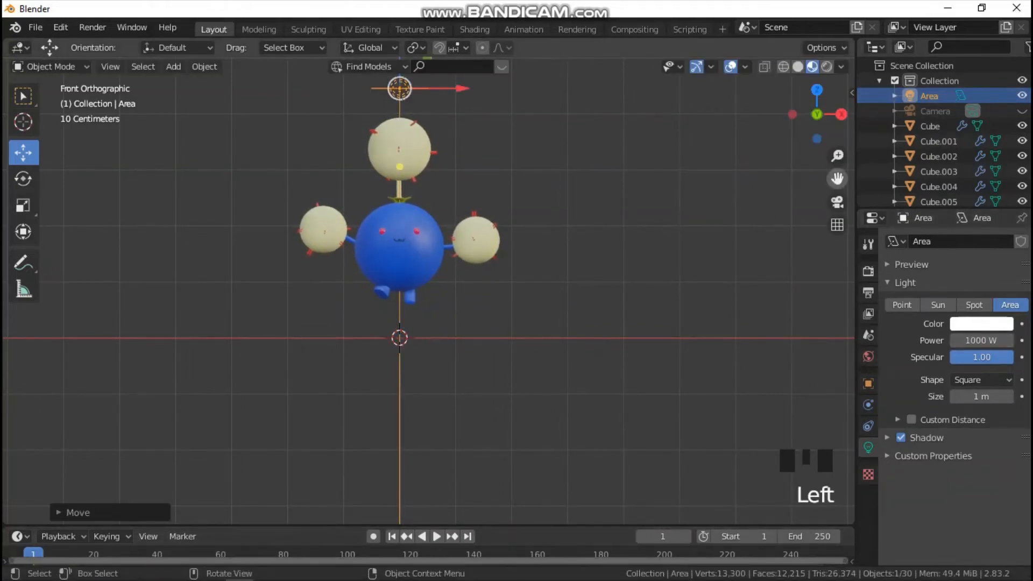
left_click_drag(837, 179, 868, 309)
scroll(551, 259, "up", 1)
key("grave")
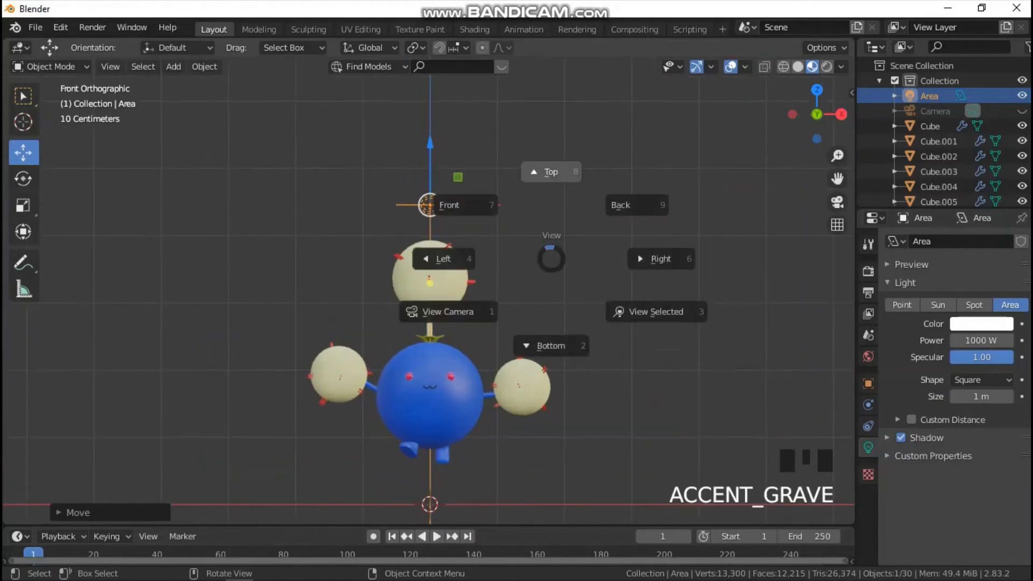
left_click(551, 172)
key("s")
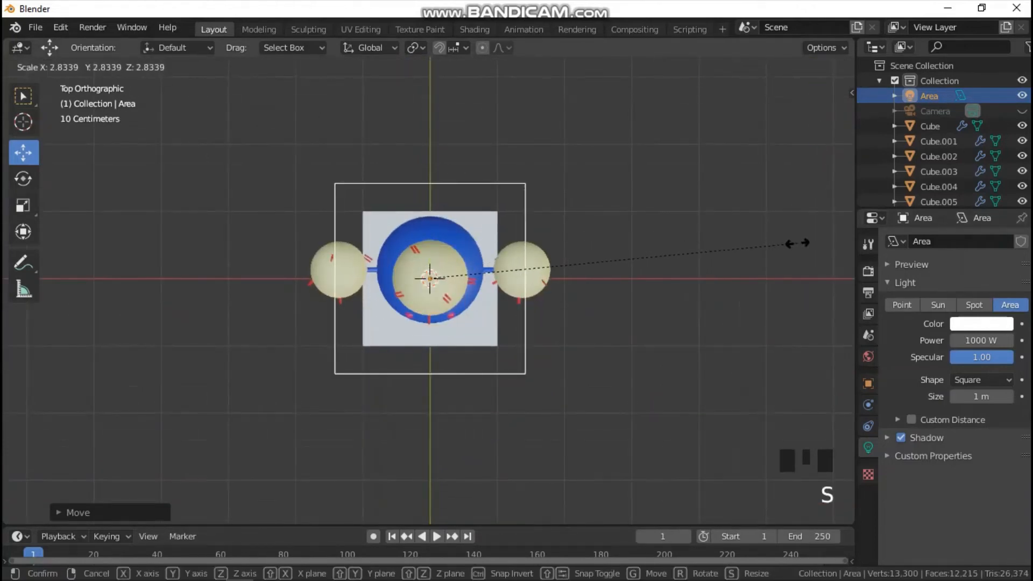
key("s")
key("x")
left_click(92, 242)
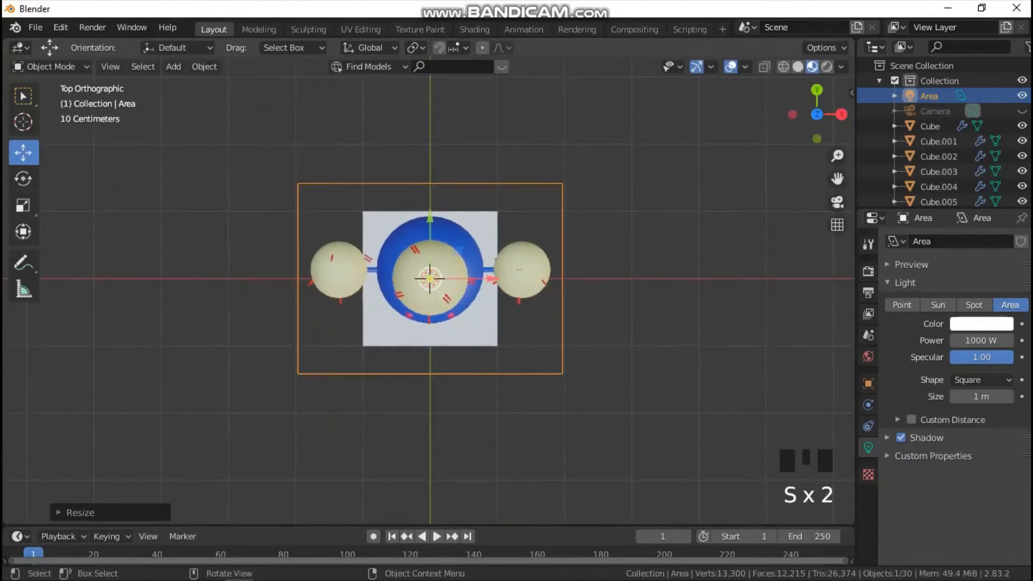
Duplicate the area light in top view and place the copy beside the character along positive X.
scroll(430, 280, "down", 2)
key("shift+d")
key("x")
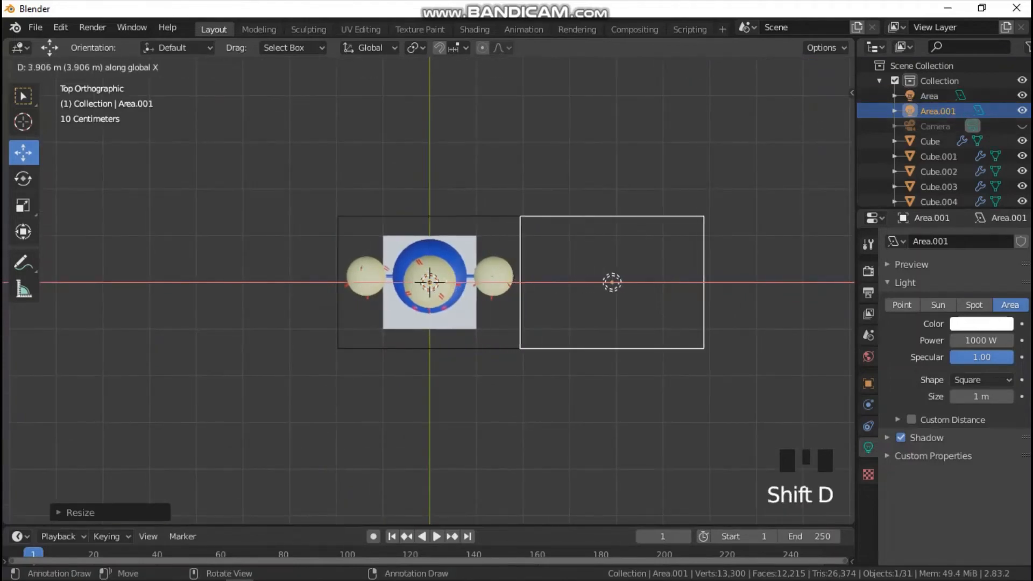
left_click(810, 293)
Narrow the duplicated light to about half its width along X and set its power to 700 W.
key("s")
key("x")
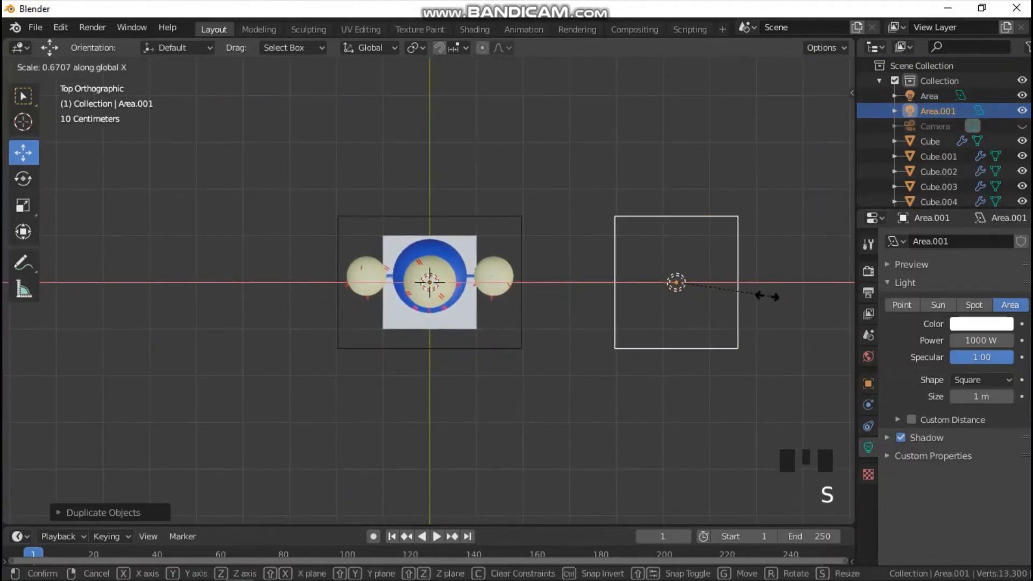
left_click(745, 296)
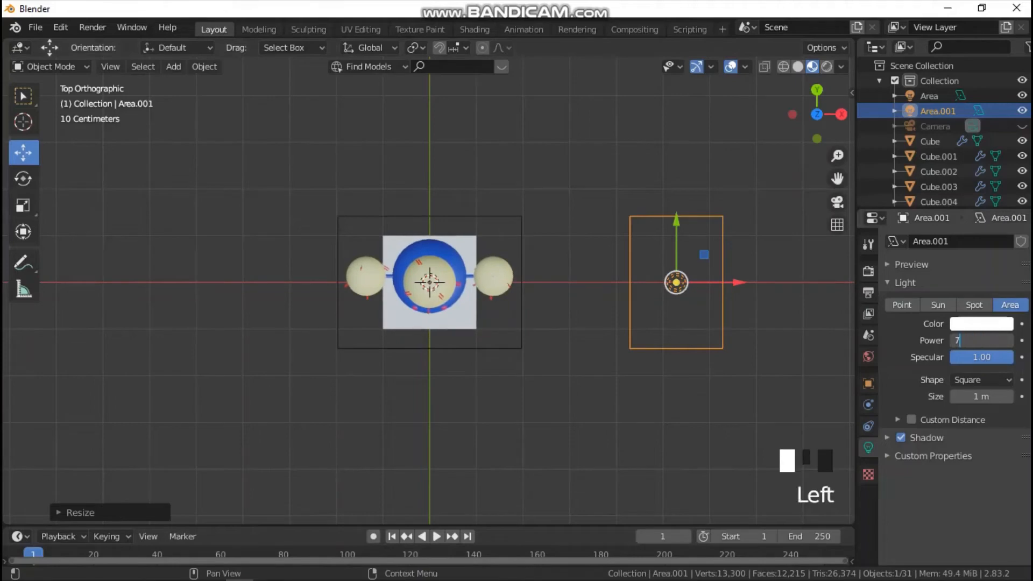
type("00 W")
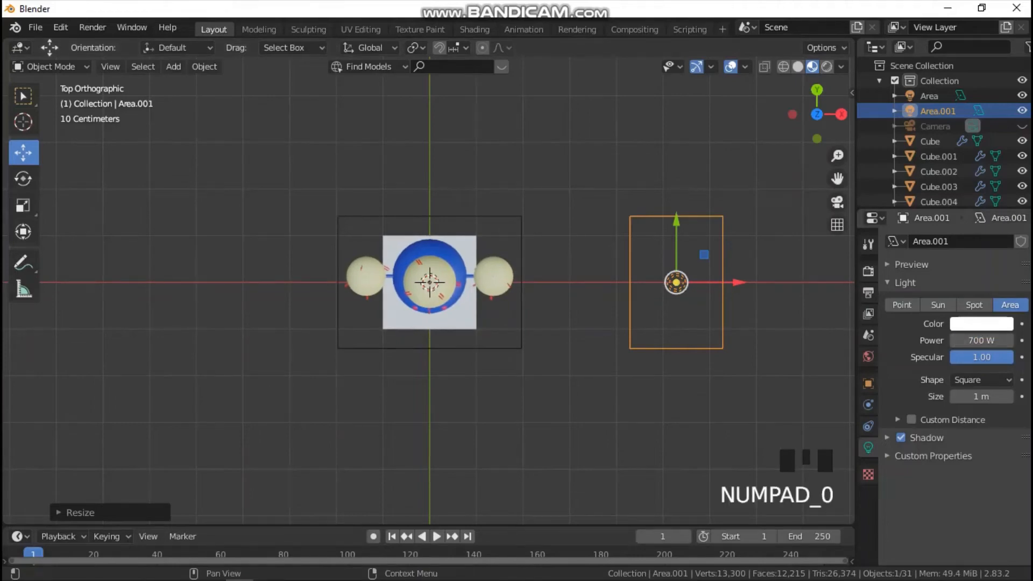
Lengthen the side light along Y and move it along X closer to the character.
type("sy")
left_click(804, 353)
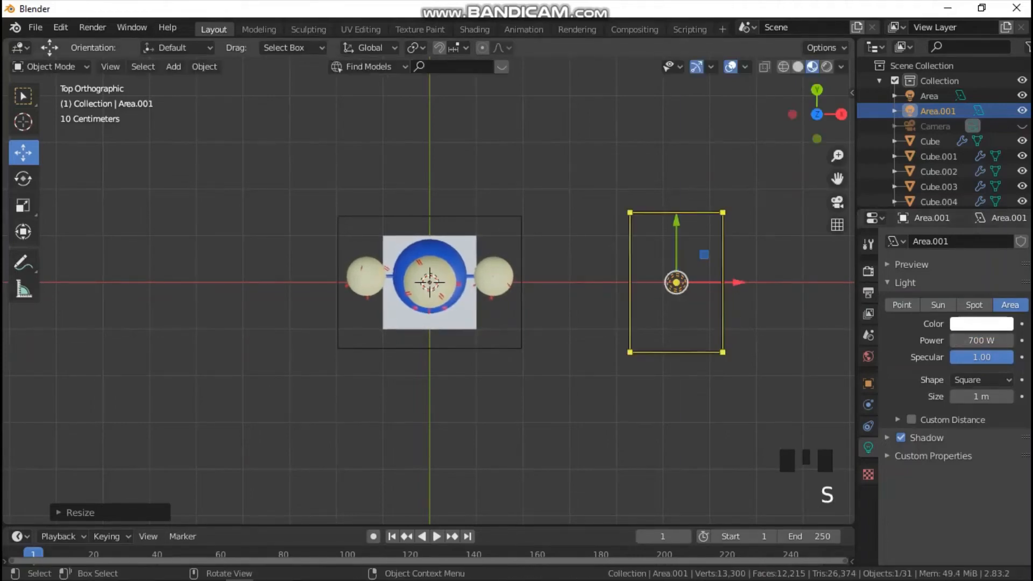
left_click_drag(739, 283, 683, 283)
key("s")
key("y")
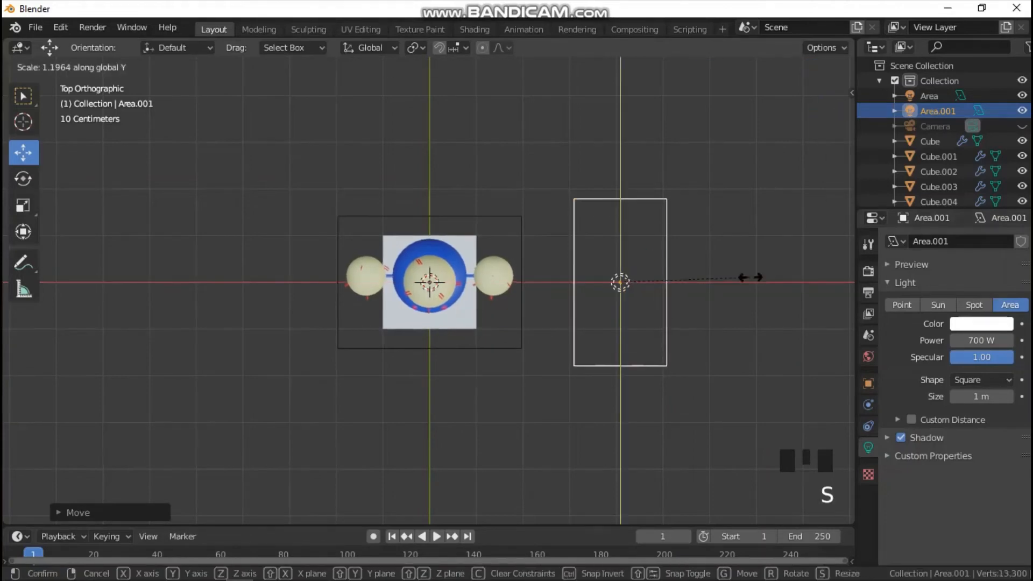
left_click(748, 277)
Duplicate the side light along X to the character's opposite side and set the copy's power to 600 W.
key("shift+d")
key("x")
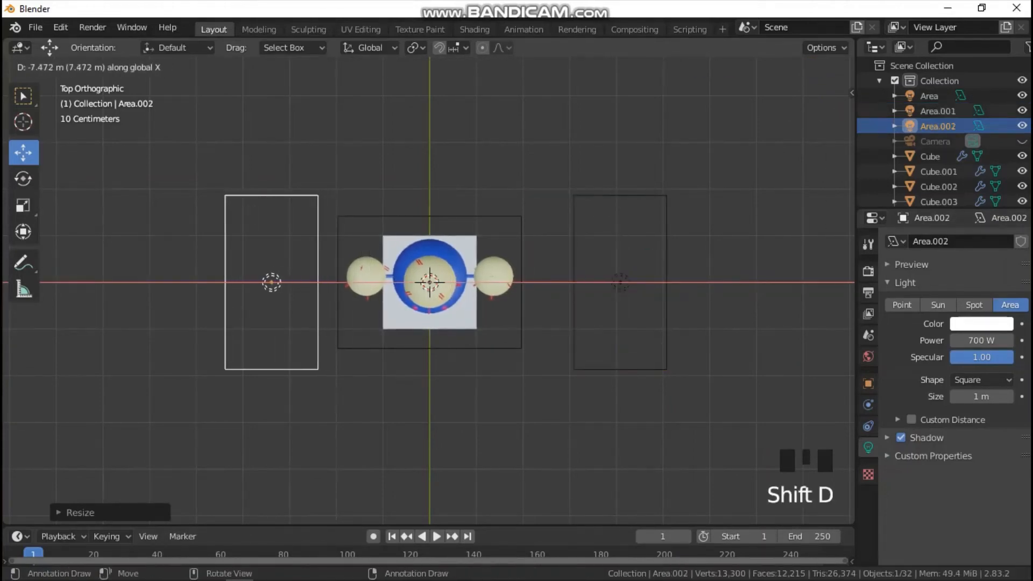
left_click(386, 280)
left_click(980, 340)
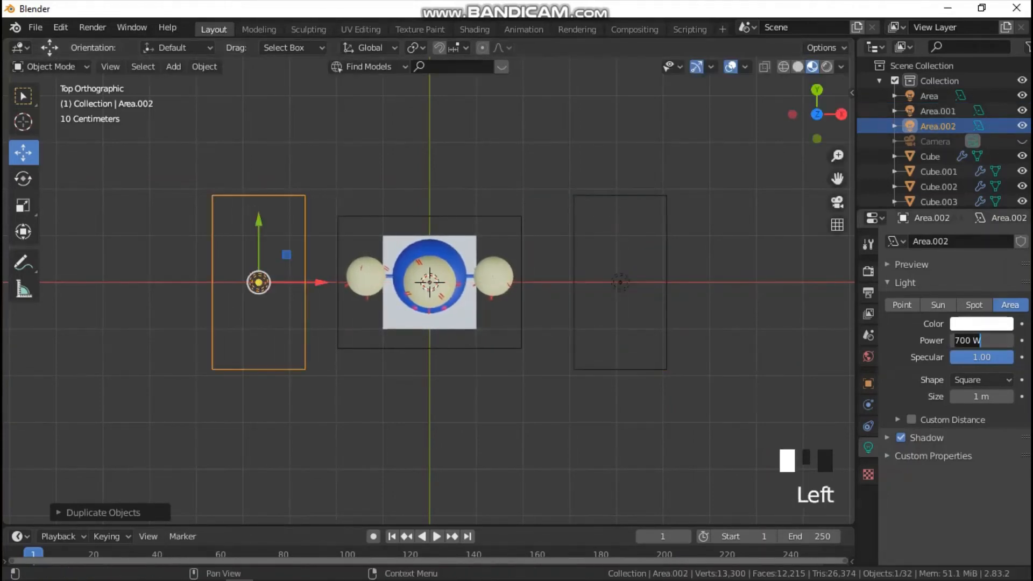
type("600")
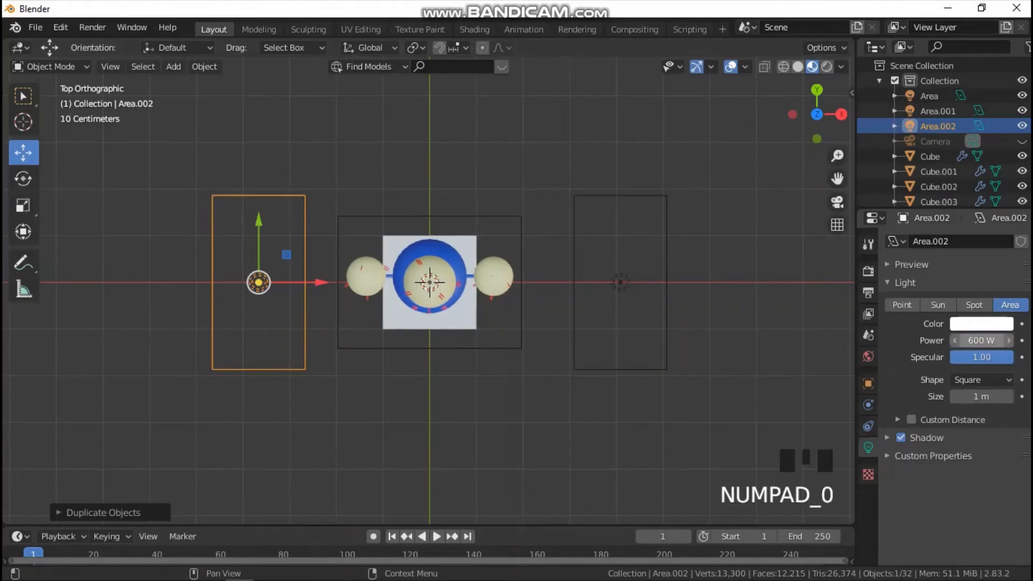
Duplicate the overhead area light, place the copy in front of the character along negative Y, and set its power to 800 W.
left_click(521, 323)
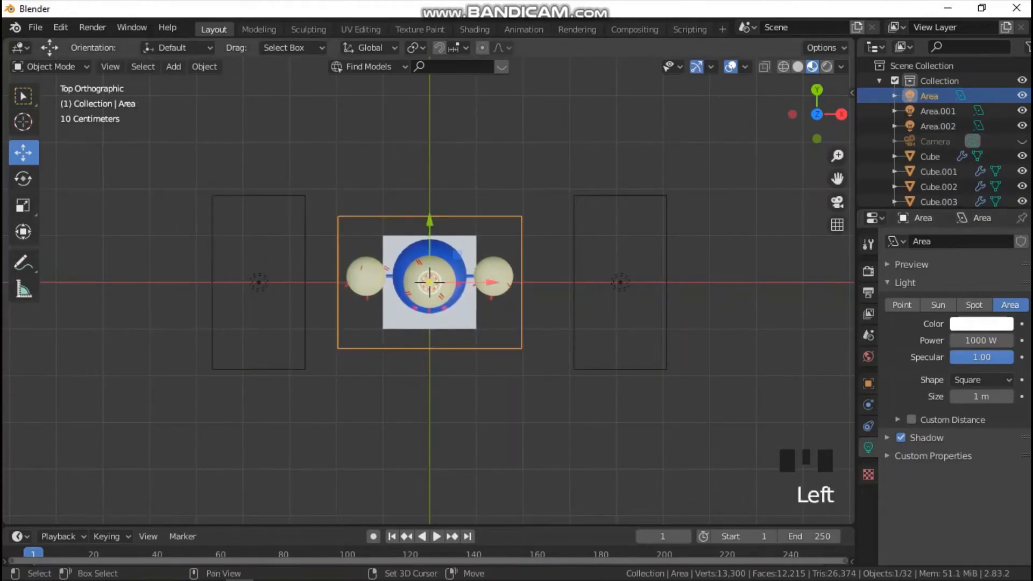
key("shift+d")
left_click(521, 482)
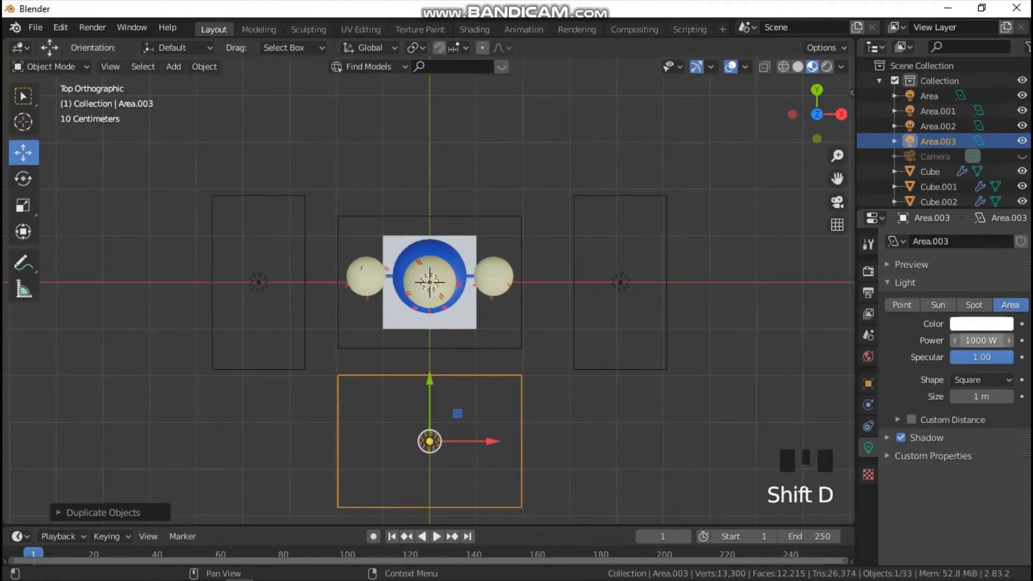
left_click(982, 341)
type("800")
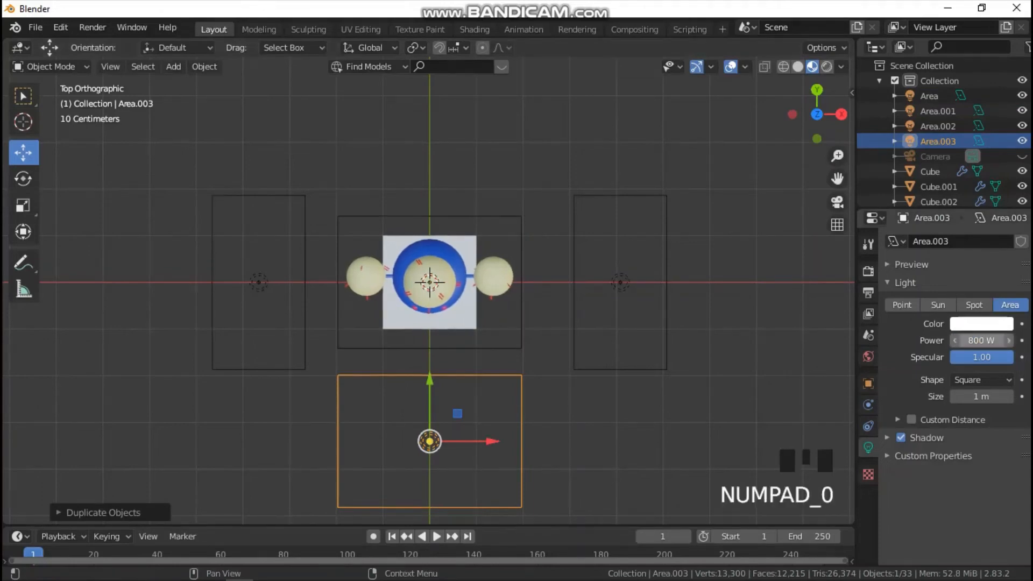
In left view, tilt the front light toward the character, lower it along Z and move it farther away along Y.
key("grave")
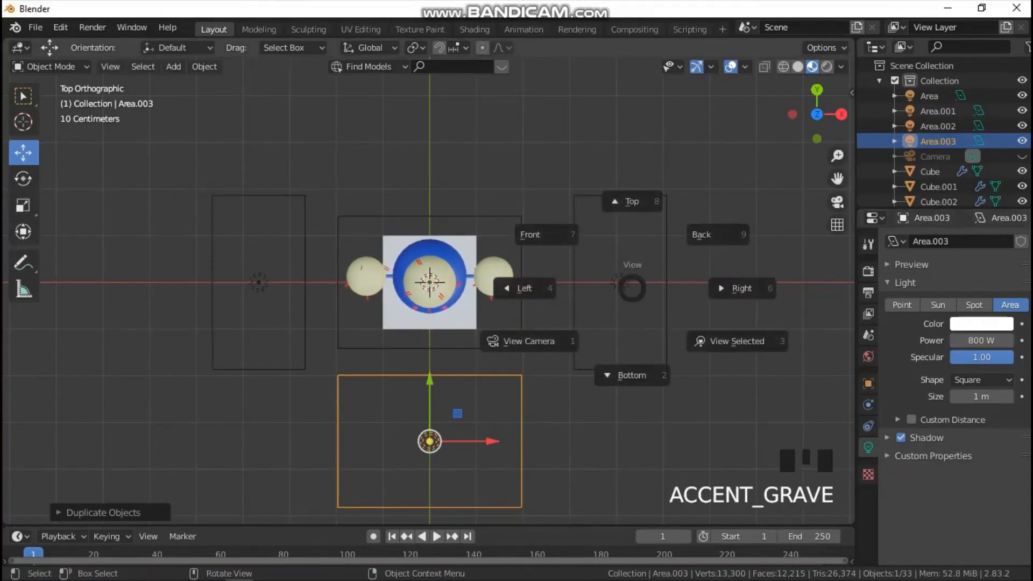
left_click(525, 288)
key("r")
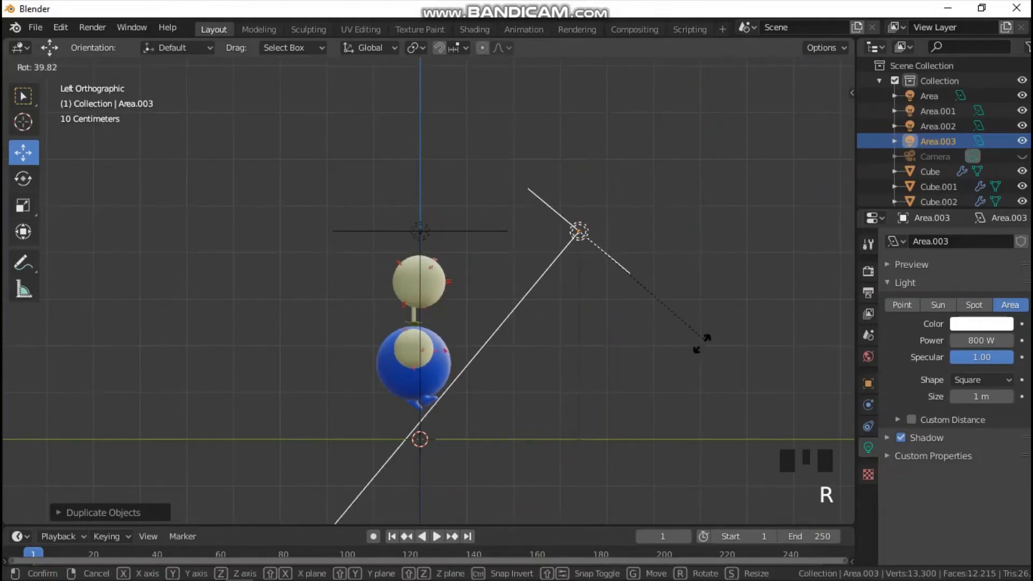
left_click(673, 374)
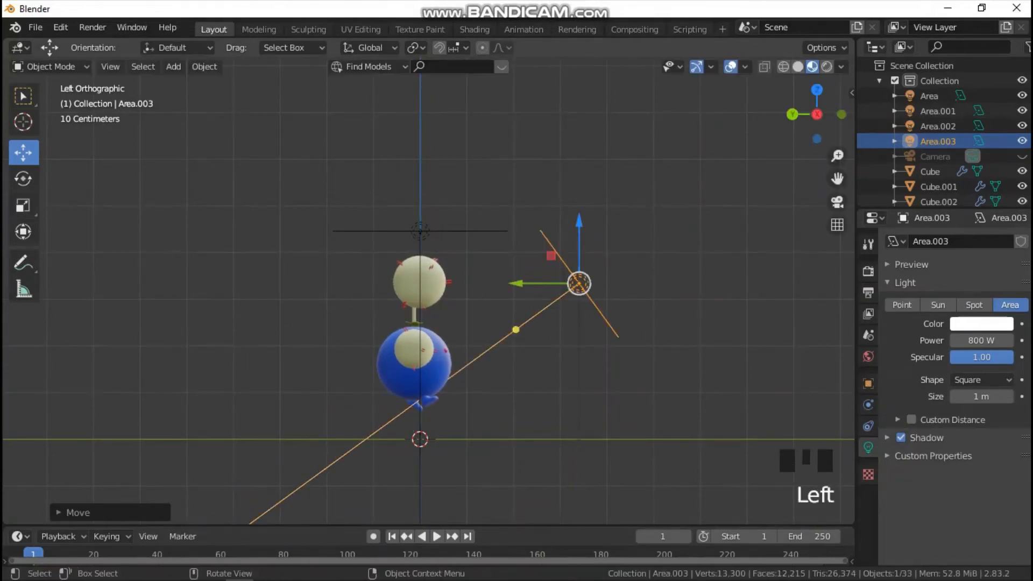
left_click_drag(533, 284, 610, 291)
key("r")
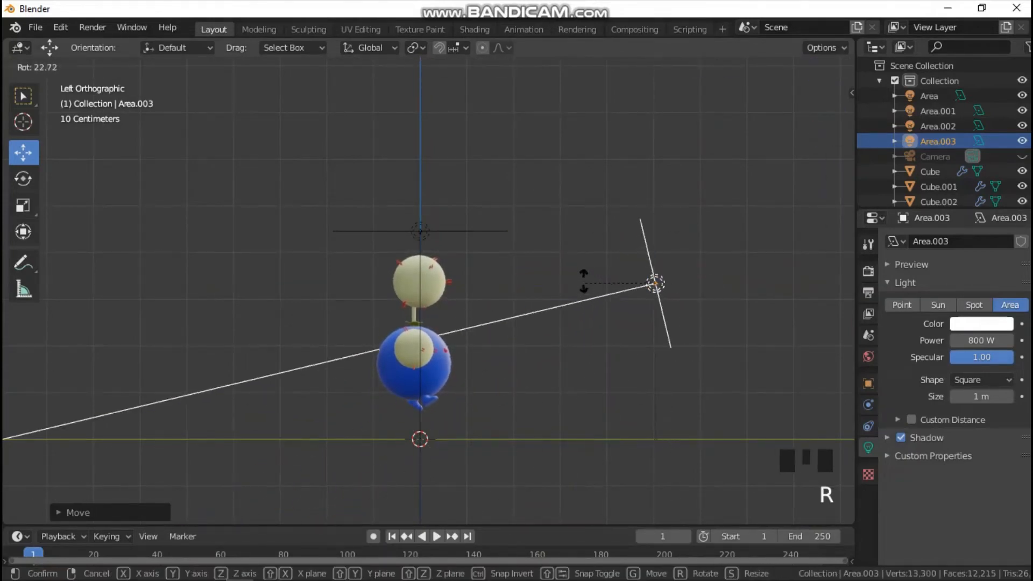
left_click(581, 284)
In front view, rotate both side lights about 45 degrees so they point at the character.
key("grave")
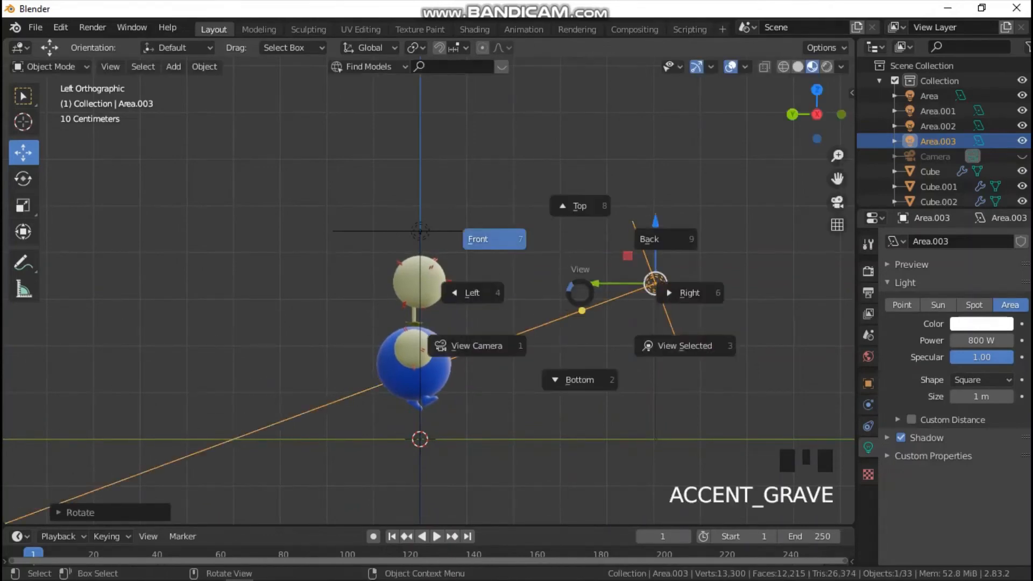
left_click(492, 239)
left_click(621, 231)
key("r")
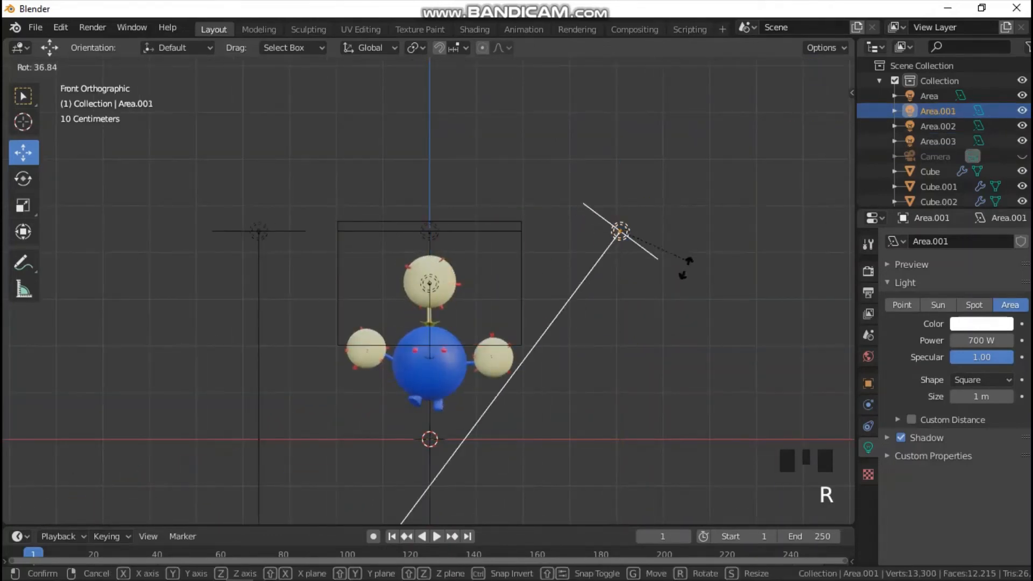
left_click(683, 272)
left_click(258, 231)
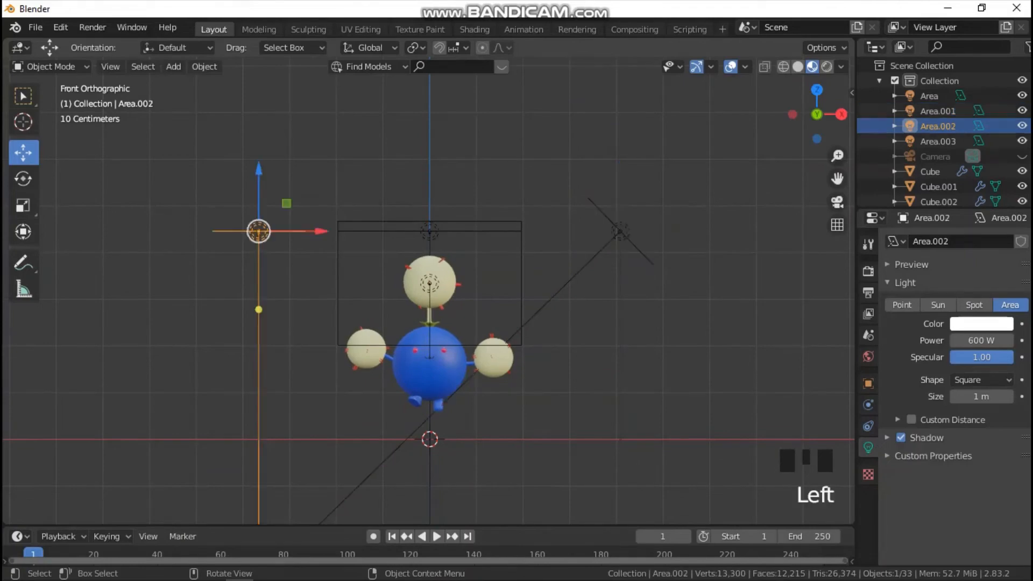
key("r")
left_click(506, 434)
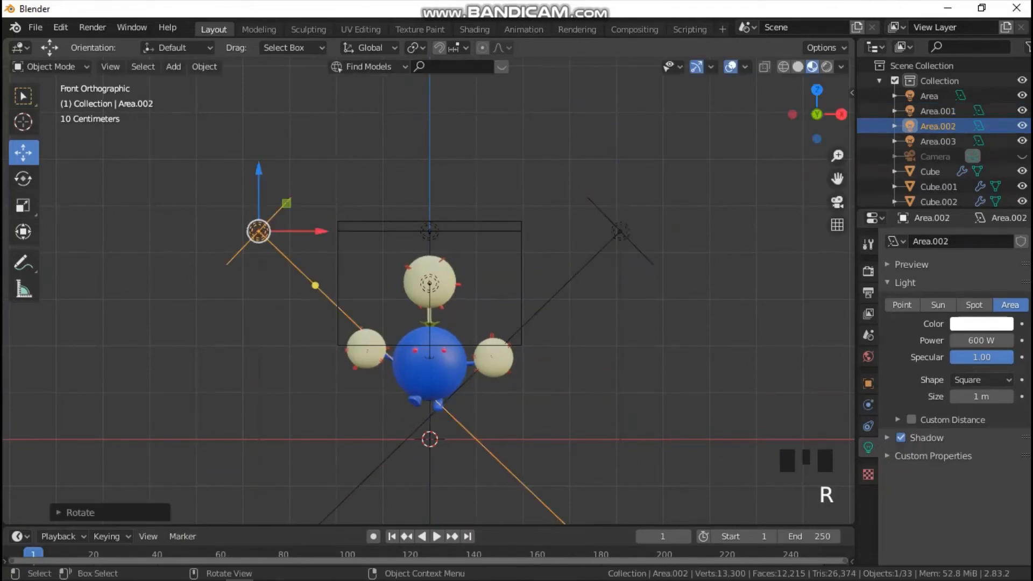
Stretch the front area light along Z and lower it until it covers the whole character.
left_click(429, 231)
key("s")
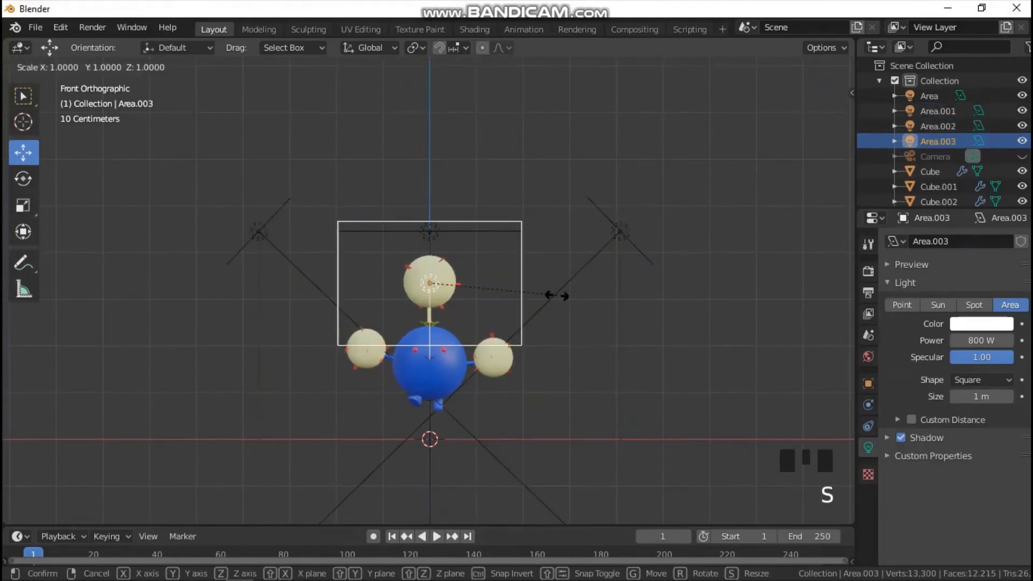
key("z")
left_click(638, 296)
left_click_drag(430, 264, 430, 327)
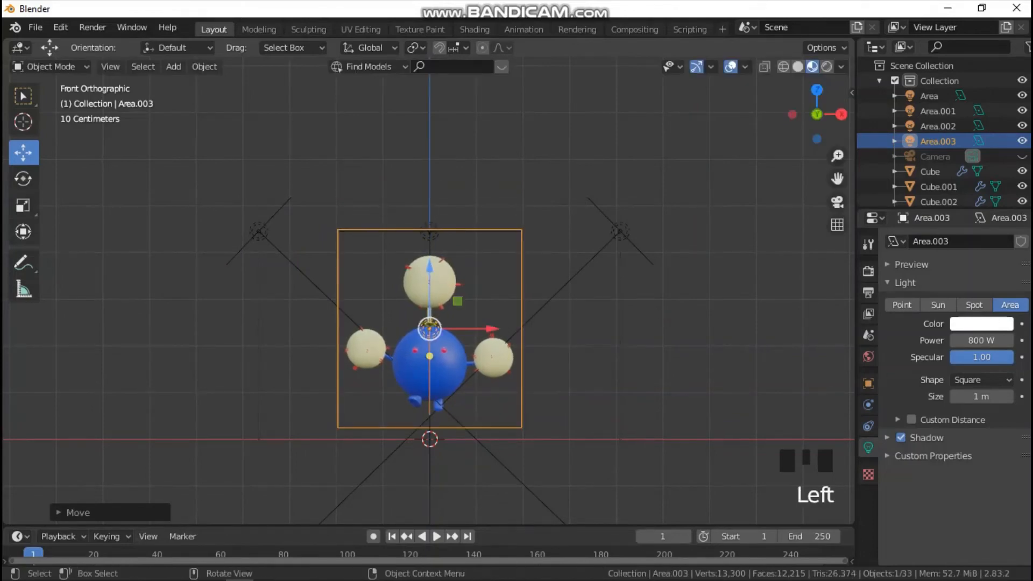
Give the ground plane a new material with a dark navy blue base color and scale the plane up well beyond the character.
key("grave")
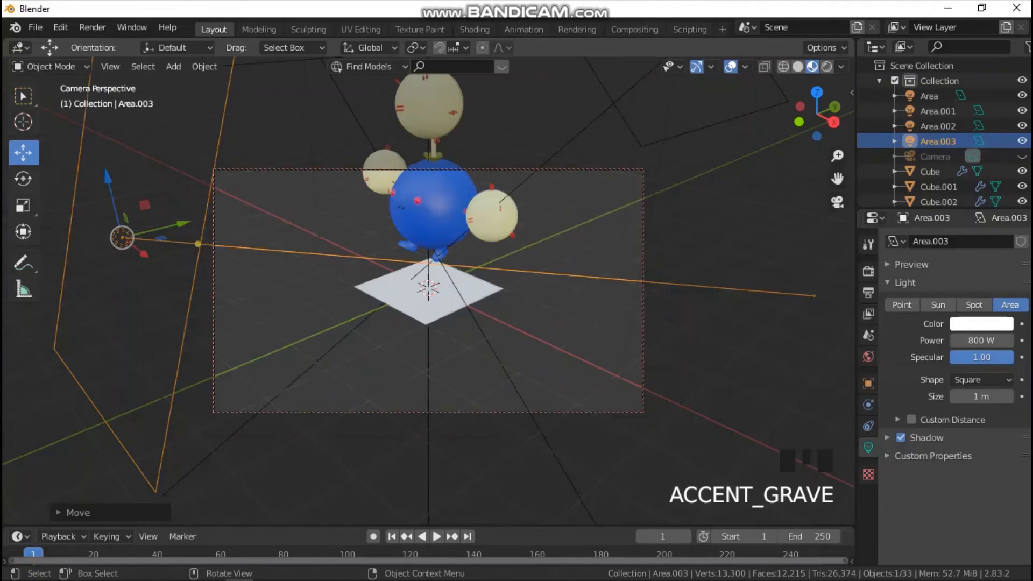
left_click_drag(837, 179, 847, 210)
left_click(468, 352)
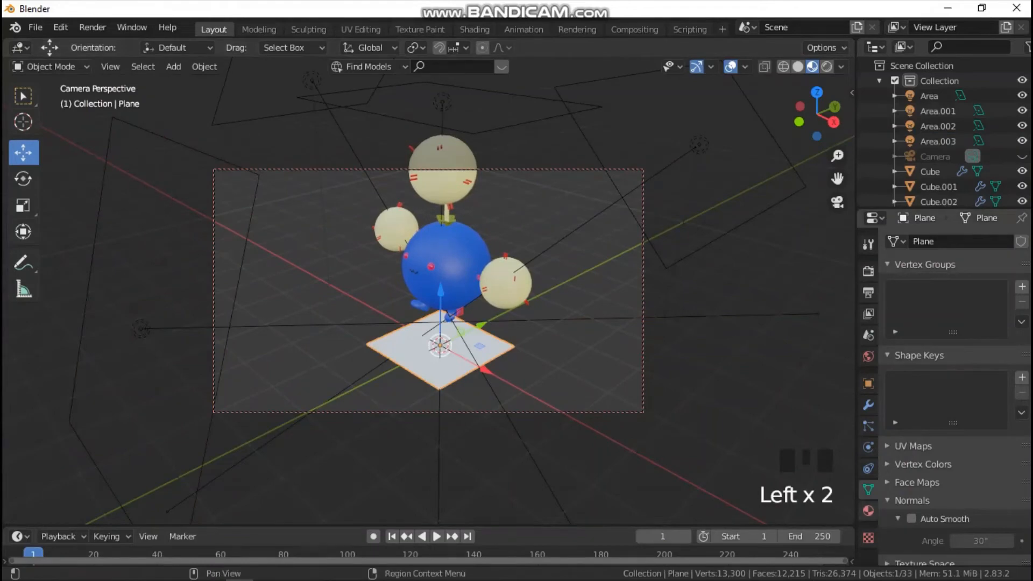
left_click(868, 511)
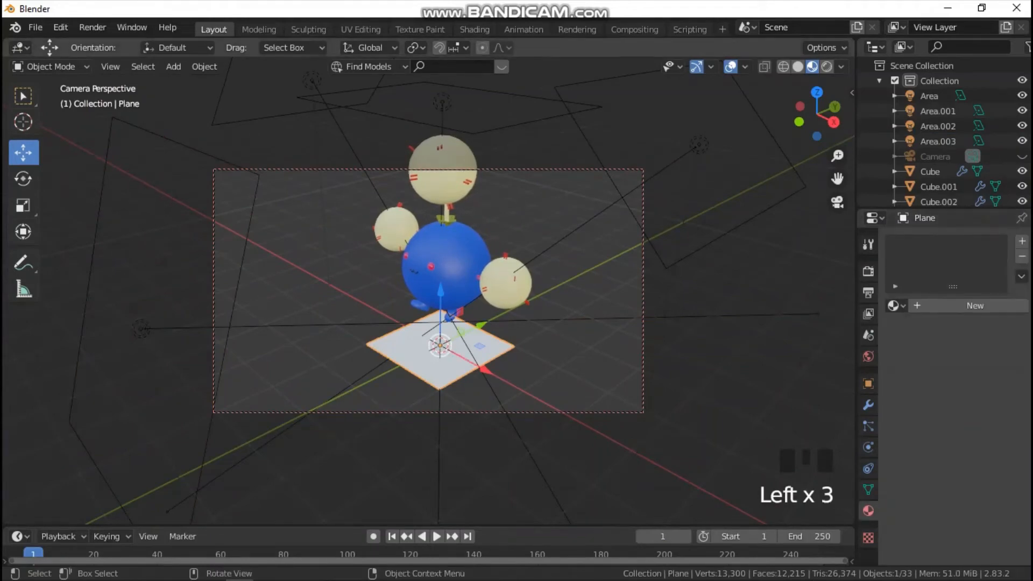
left_click(975, 305)
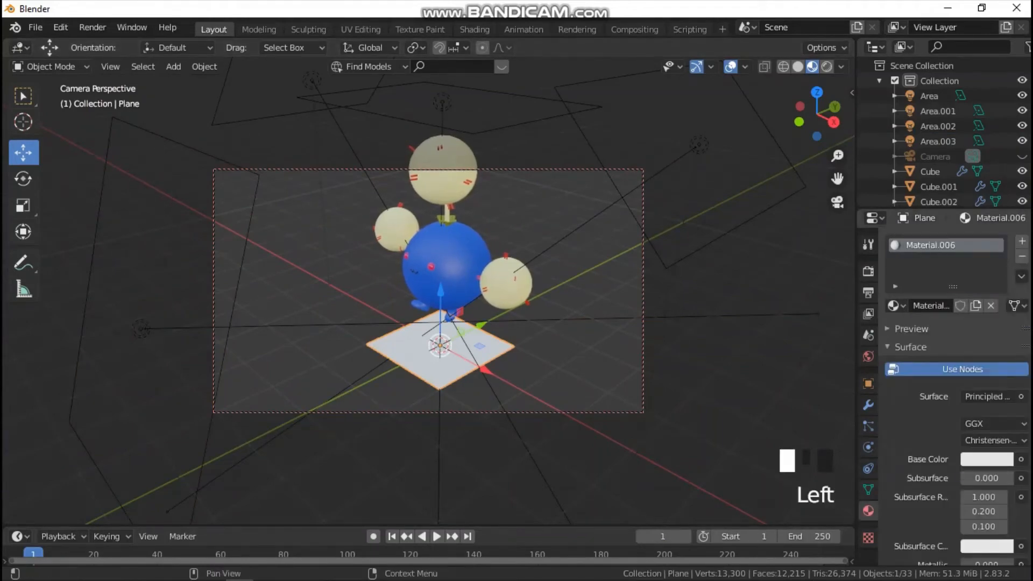
left_click(987, 459)
left_click_drag(1001, 252, 1002, 329)
mouse_move(936, 297)
left_mouse_down()
mouse_move(937, 341)
mouse_move(969, 338)
mouse_move(987, 299)
mouse_move(976, 267)
left_mouse_up()
key("s")
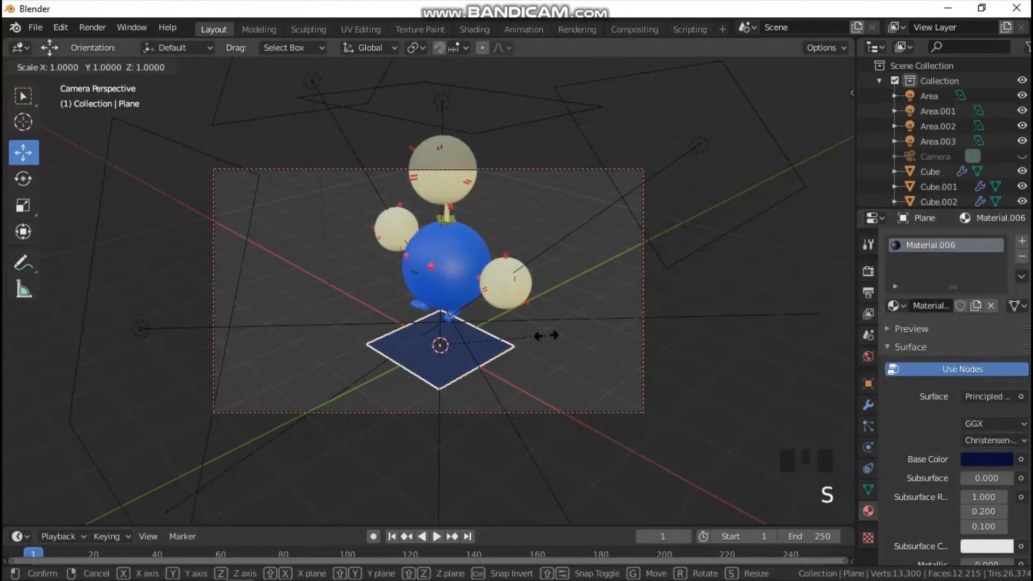
left_click(337, 399)
Extrude the ground plane's back edge about 9.5 m upward along Z to form a backdrop wall.
key("Tab")
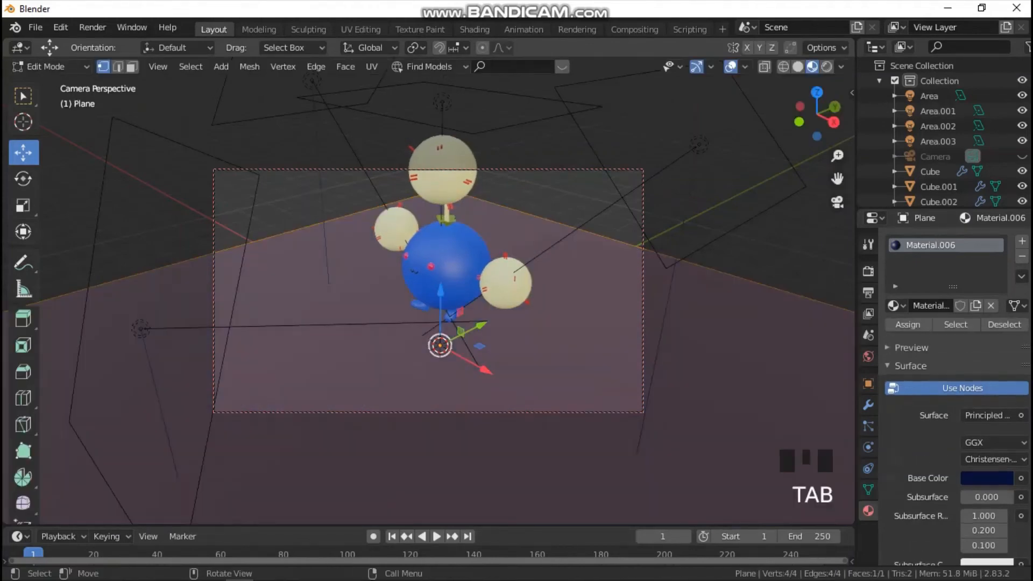
left_click(118, 66)
left_click(637, 245)
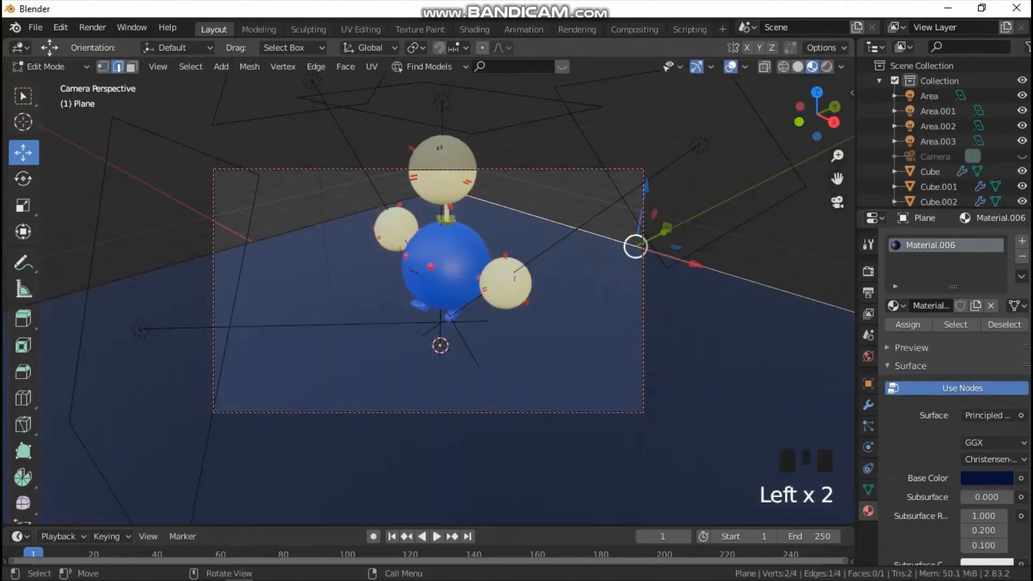
key("e")
key("z")
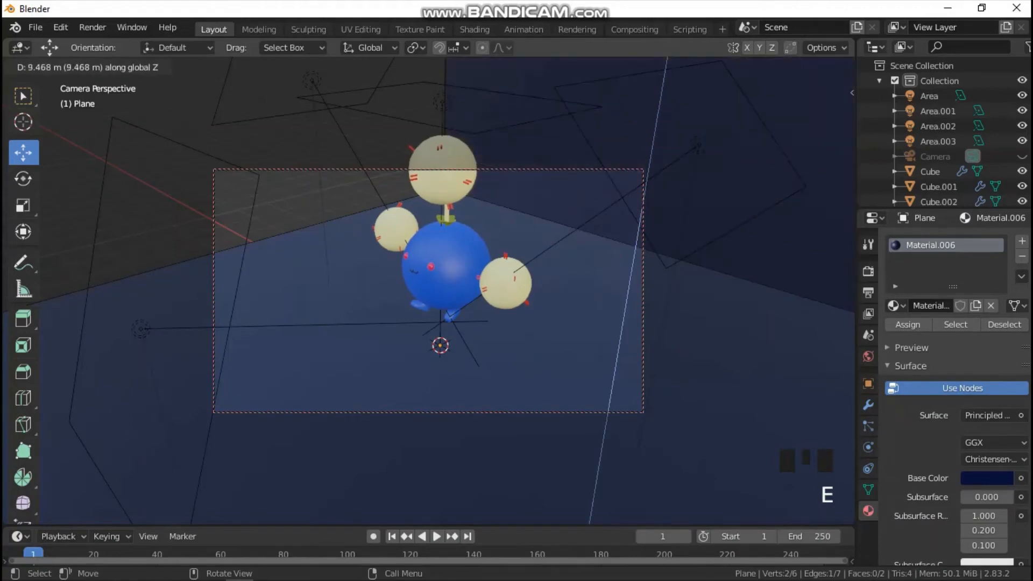
key("Return")
Bevel the edge between floor and wall about 0.5 m wide with 60 segments and return to Object Mode.
left_click(636, 246)
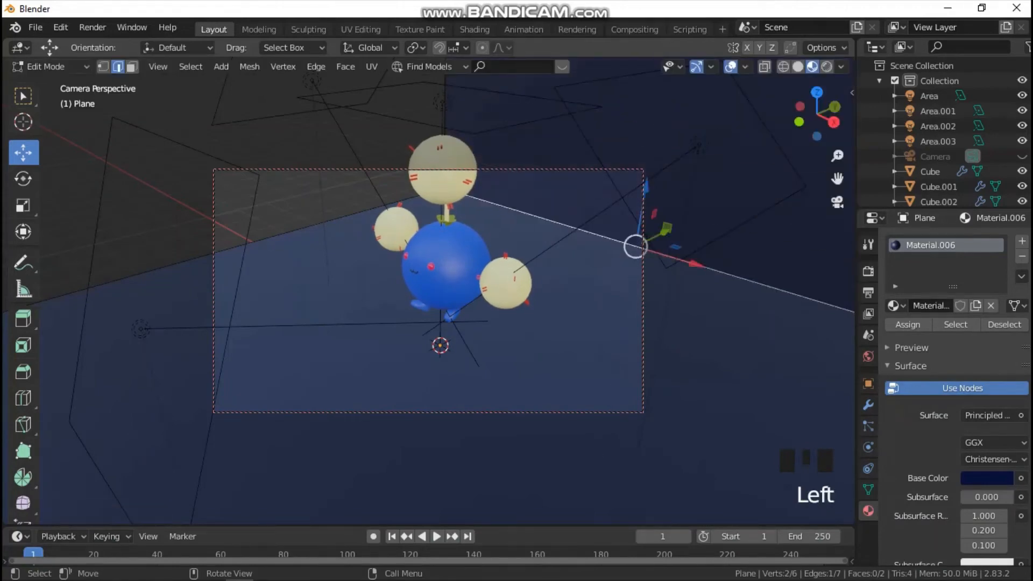
key("ctrl+b")
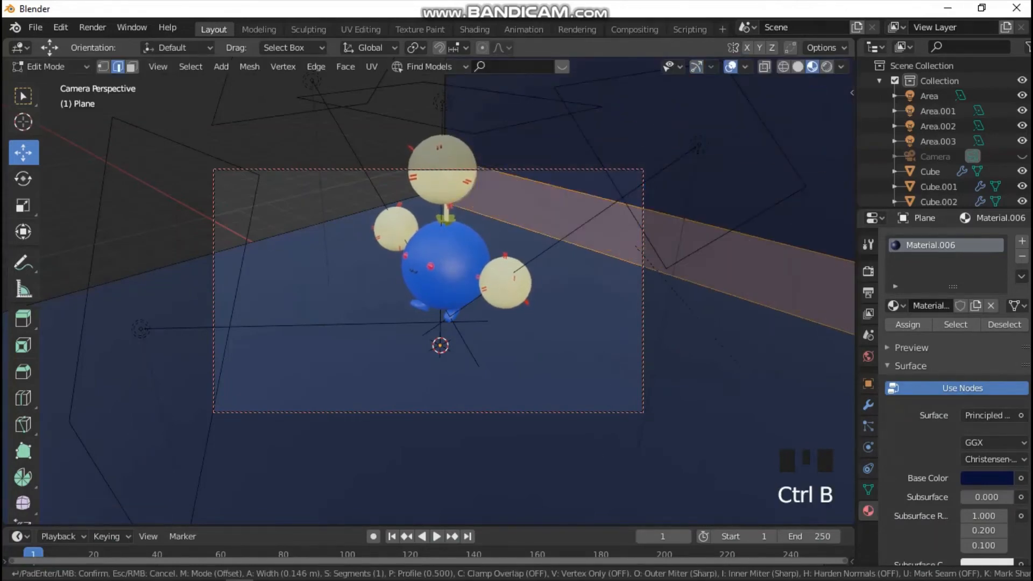
scroll(646, 215, "up", 20)
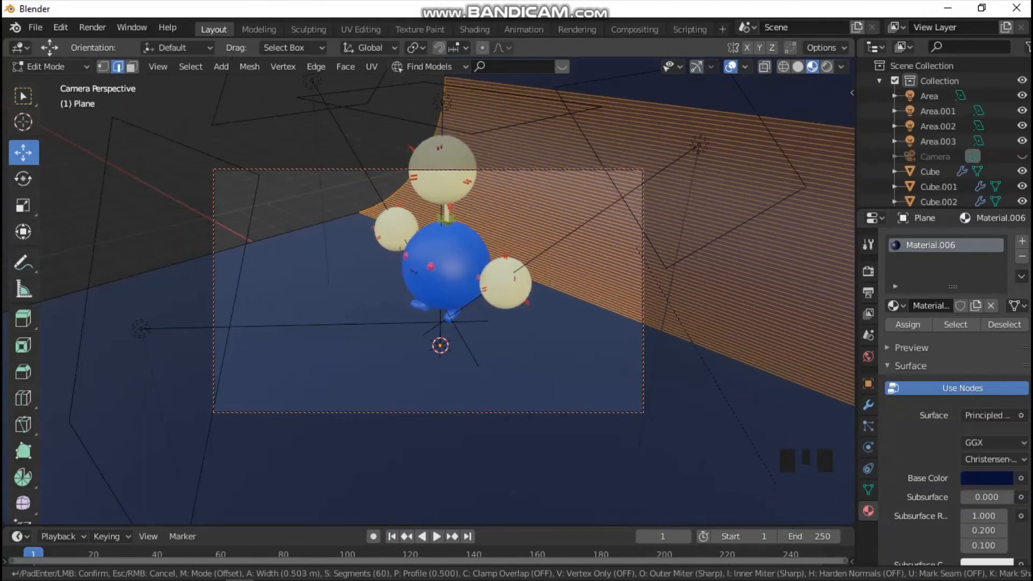
key("Return")
key("Tab")
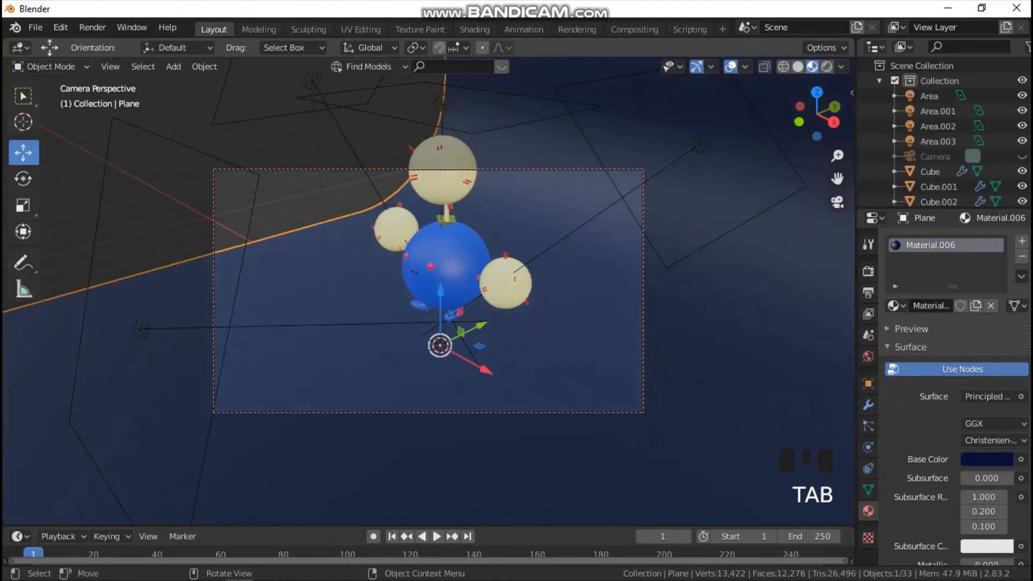
Shade the curved backdrop smooth and scale it up until it fills the camera frame.
right_click(694, 318)
left_click(695, 317)
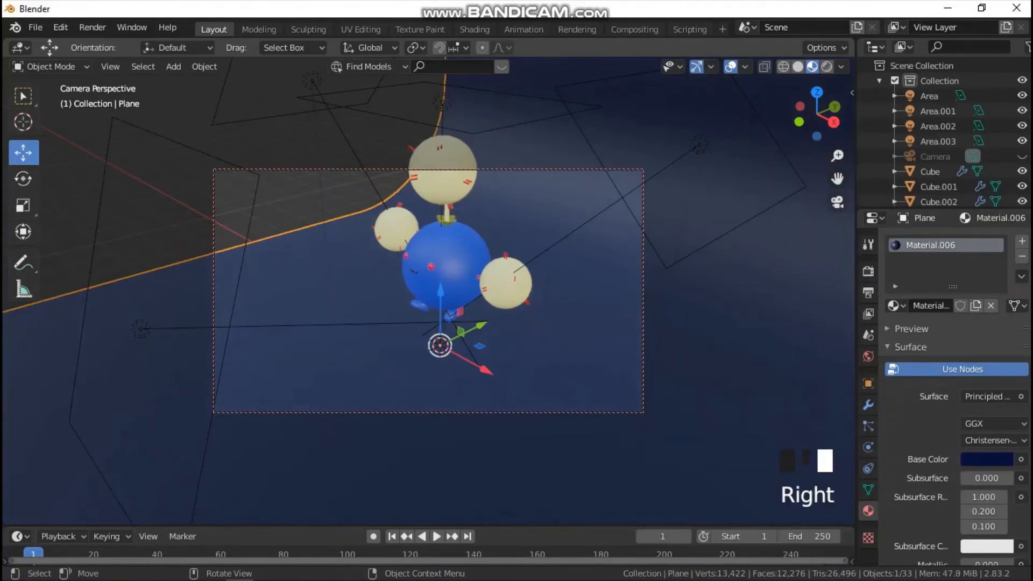
key("s")
left_click(321, 414)
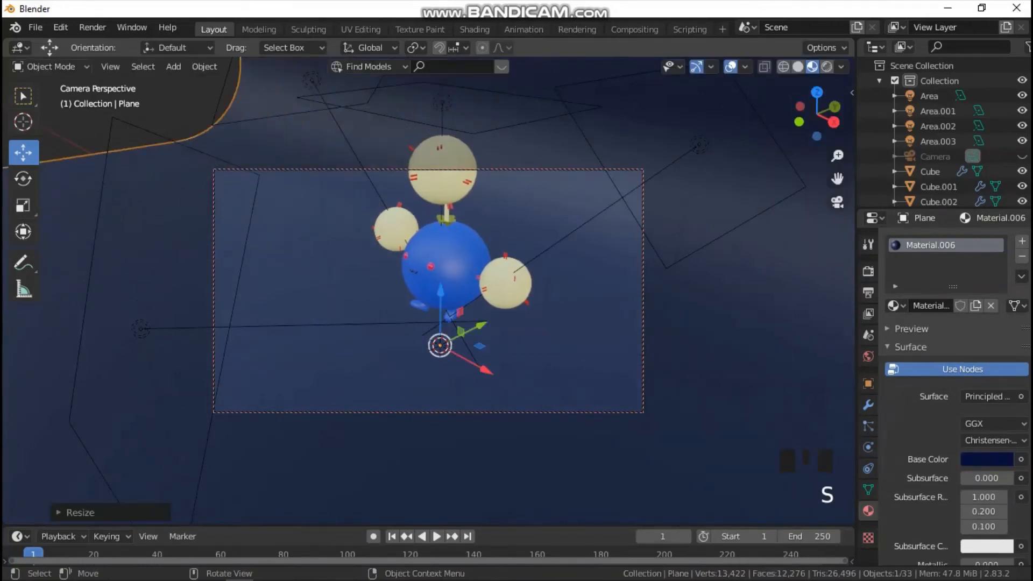
Reframe the camera to face the character from the front with the whole figure centered in the frame.
scroll(428, 291, "up", 2)
left_click_drag(838, 178, 838, 211)
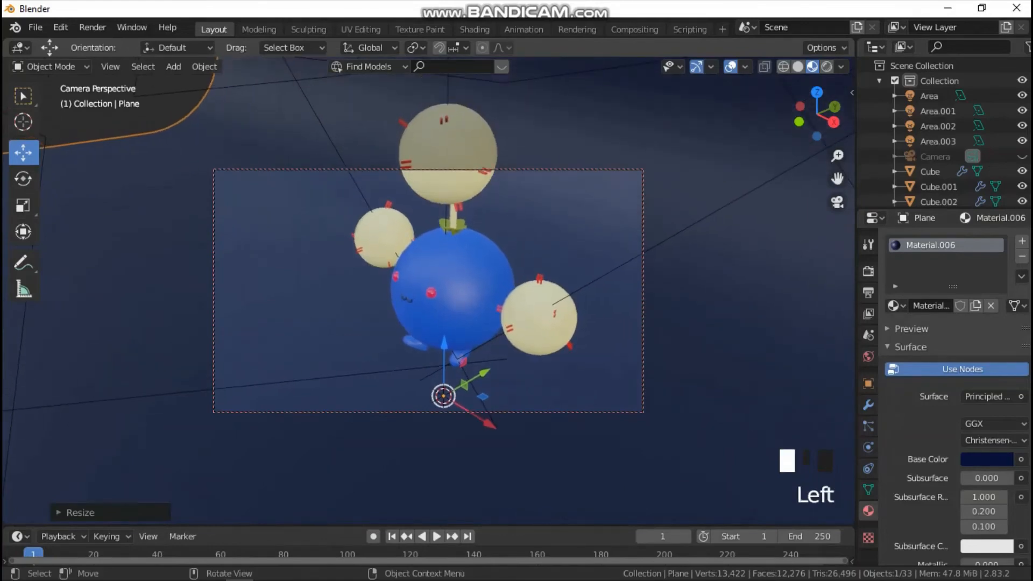
middle_click_drag(538, 302, 615, 258)
scroll(568, 275, "down", 1)
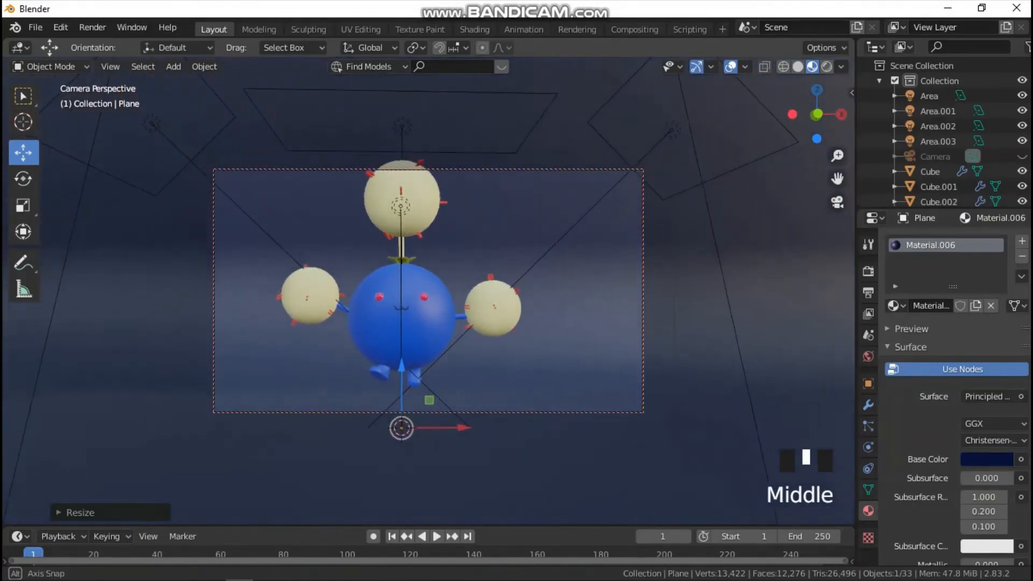
left_click_drag(837, 179, 871, 201)
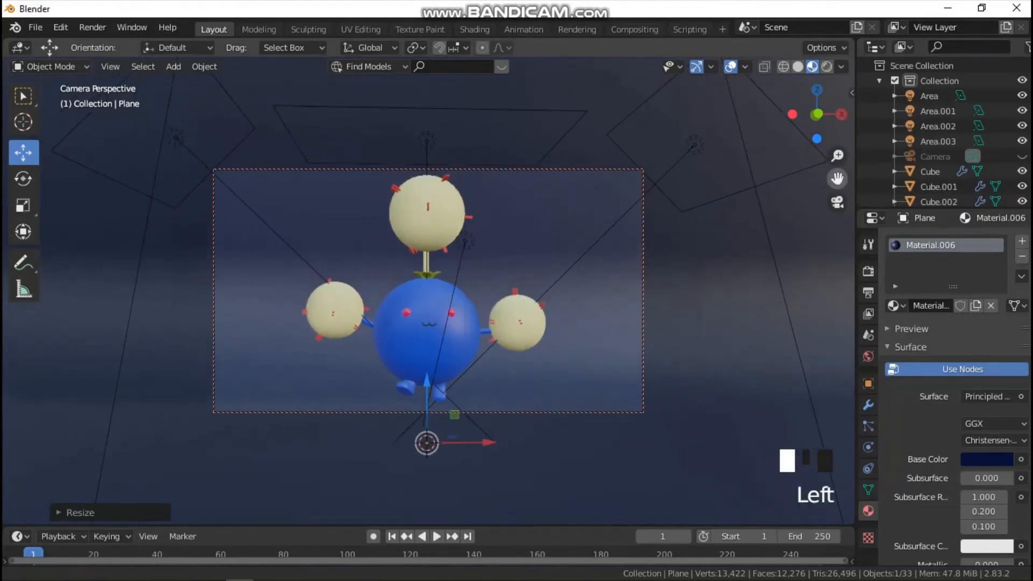
middle_click_drag(614, 258, 613, 276)
left_click_drag(837, 179, 836, 170)
middle_click_drag(705, 302, 711, 302)
Switch the viewport to solid shading and enable Ambient Occlusion and Bloom in the Eevee render settings.
key("z")
left_click(819, 302)
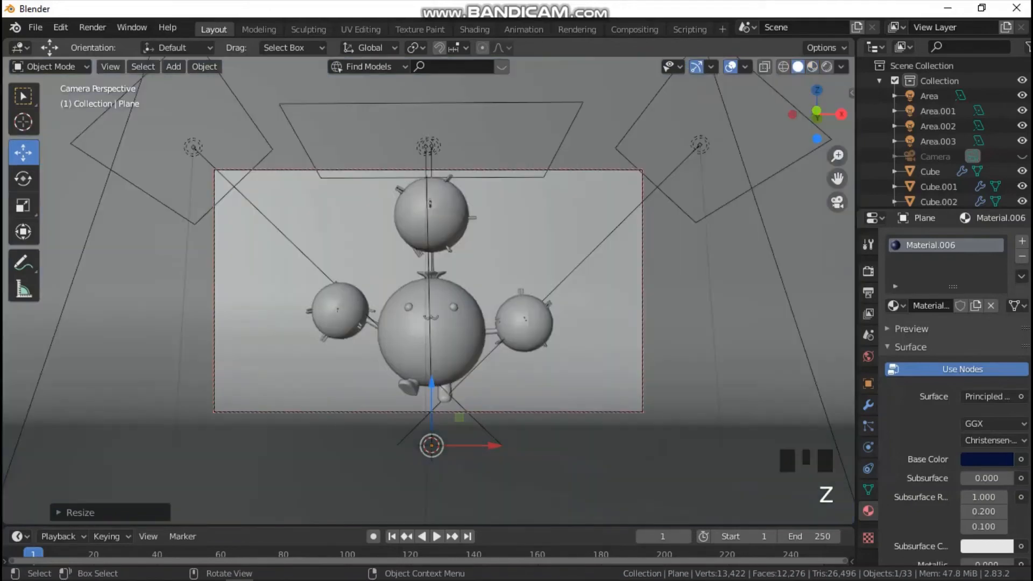
left_click(868, 271)
left_click(901, 344)
left_click(901, 362)
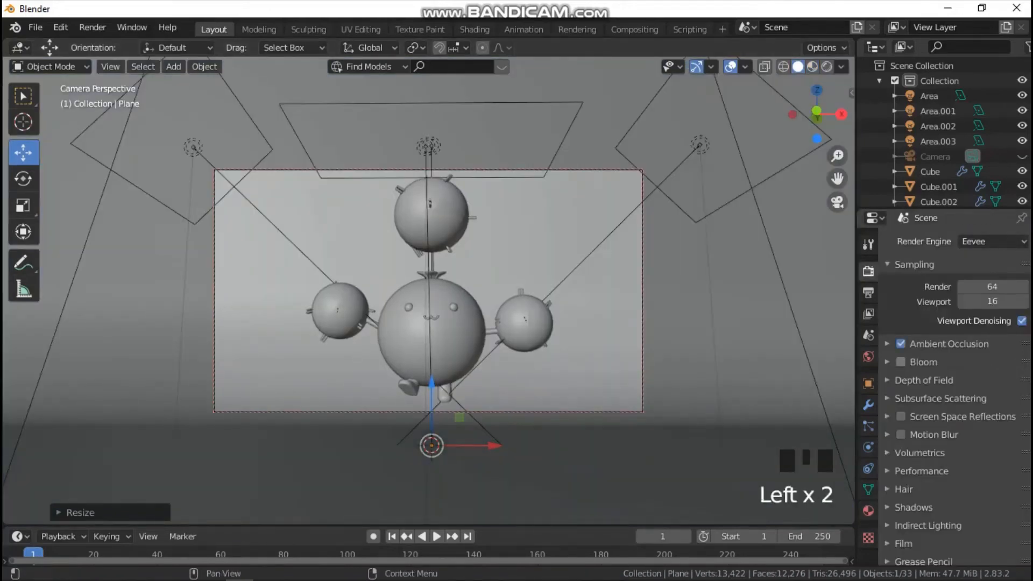
Enable Screen Space Reflections with Refraction in the Eevee render settings.
left_click(901, 416)
left_click(888, 416)
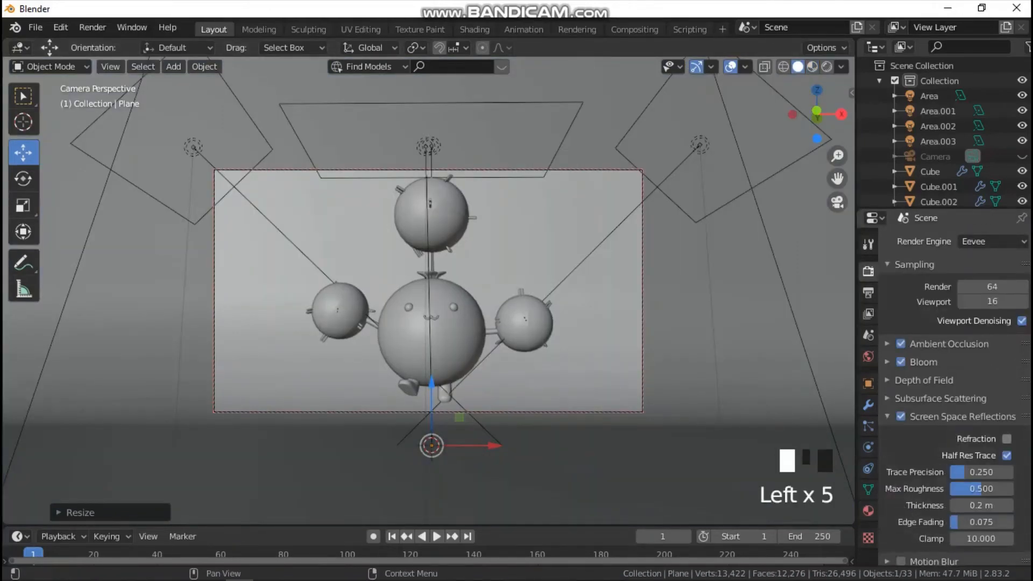
left_click(1007, 439)
Change the render engine to Cycles and enable the Denoising Data pass for the view layer.
left_click(993, 241)
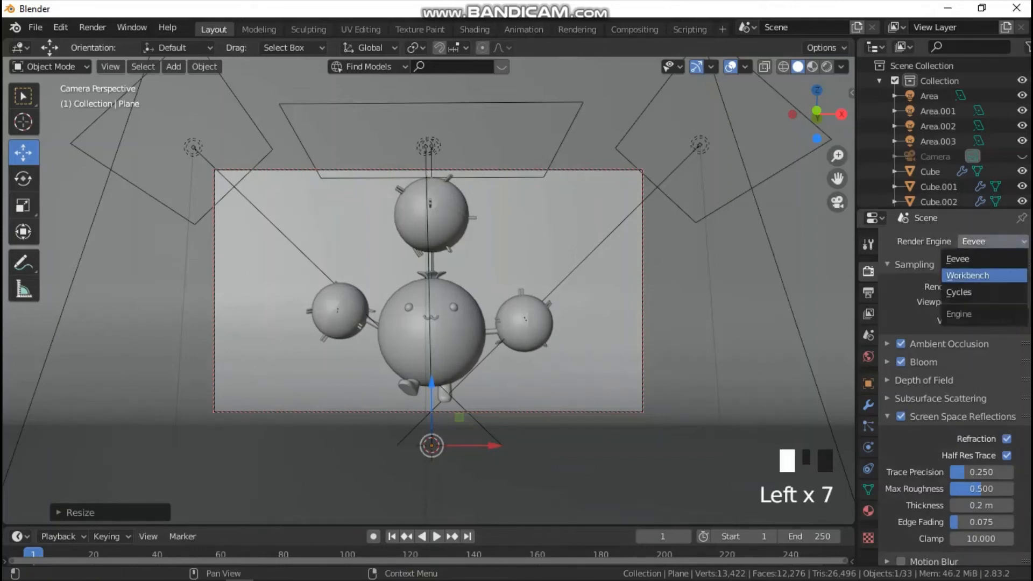
left_click(985, 291)
left_click(868, 314)
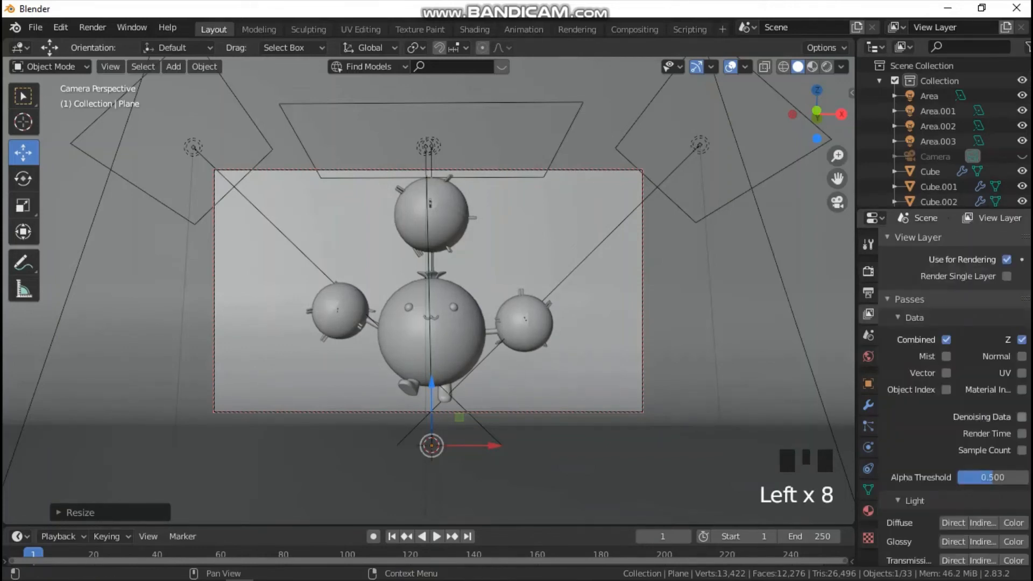
left_click(1022, 417)
Render the still image of the character and inspect the result as it renders.
left_click(92, 27)
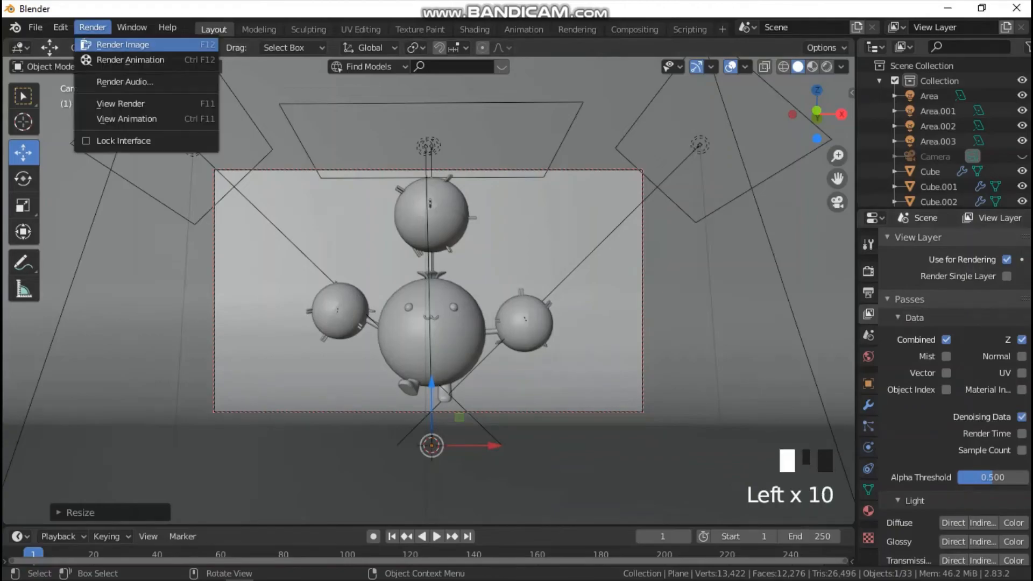
left_click(123, 44)
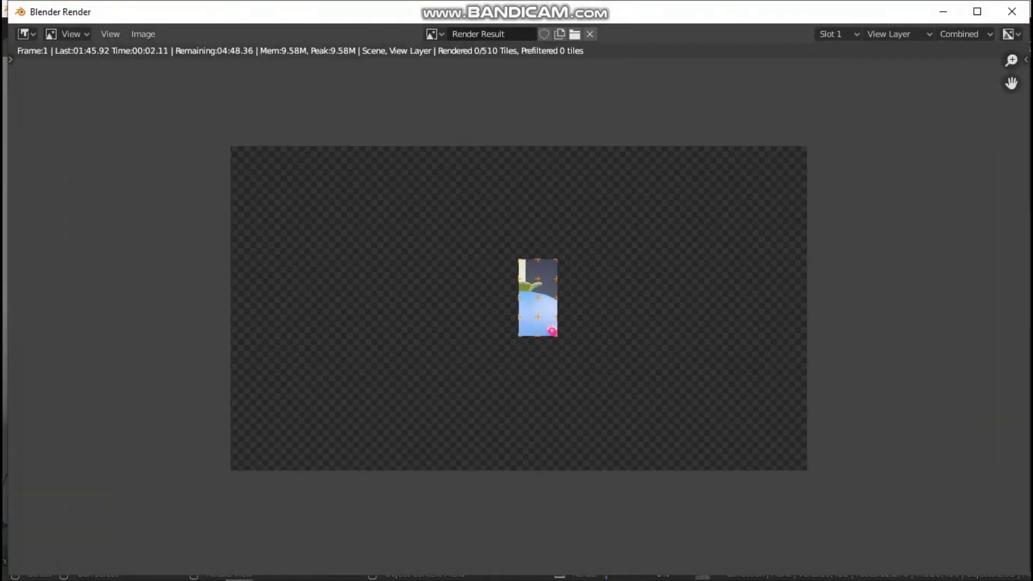
scroll(519, 309, "up", 1)
scroll(519, 308, "up", 1)
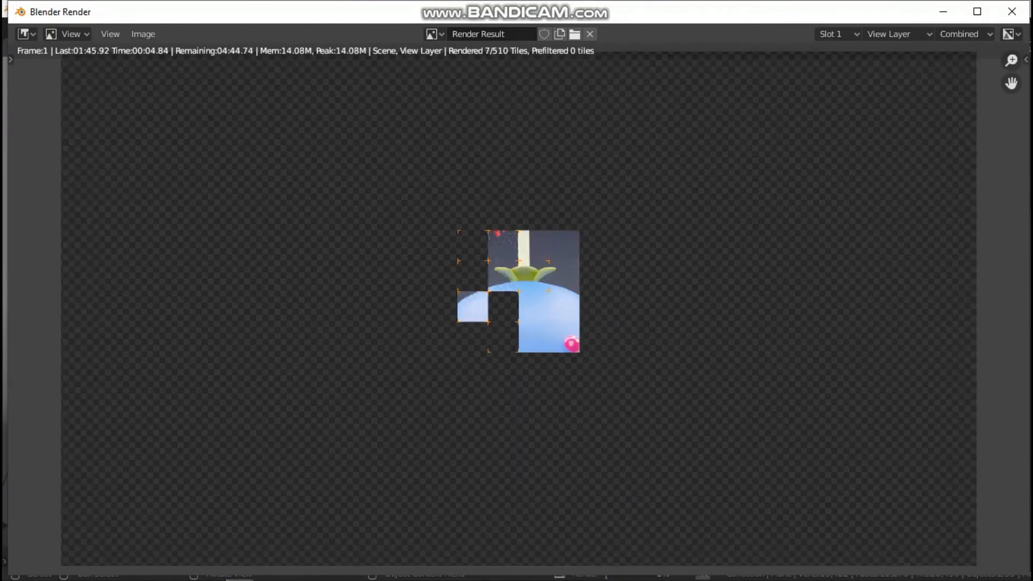
scroll(519, 308, "down", 3)
scroll(519, 308, "up", 2)
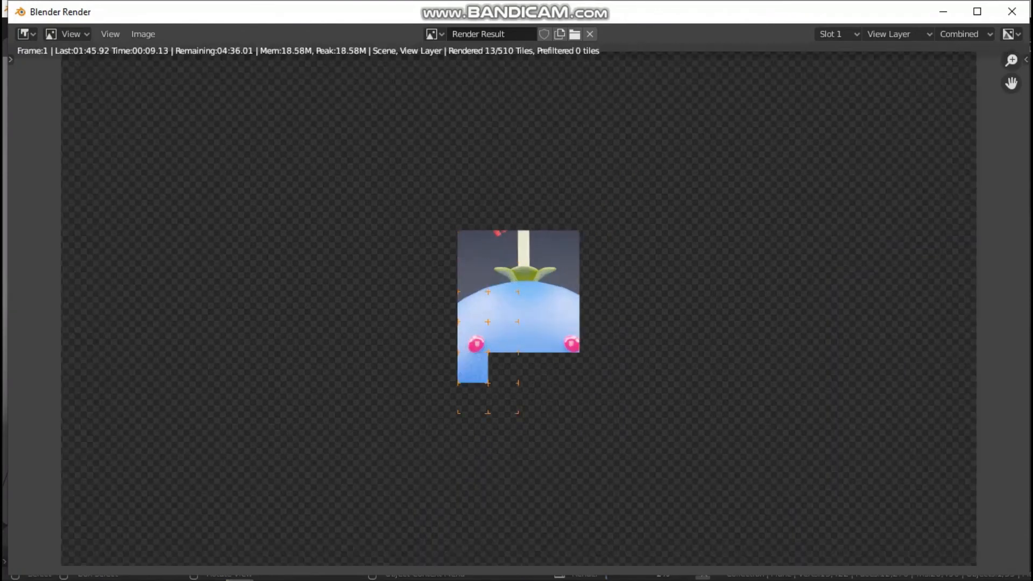
scroll(519, 308, "down", 1)
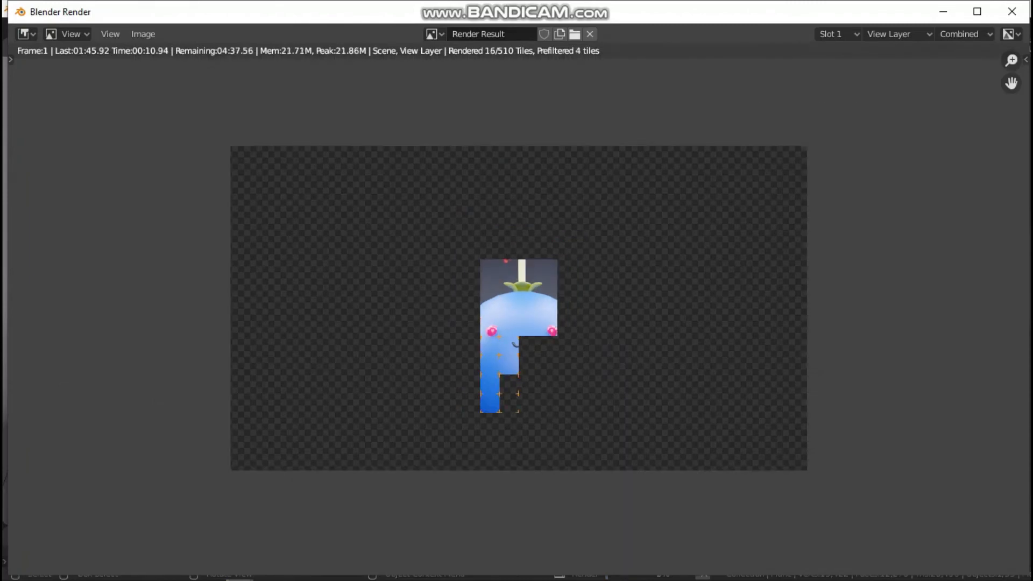
scroll(519, 308, "up", 1)
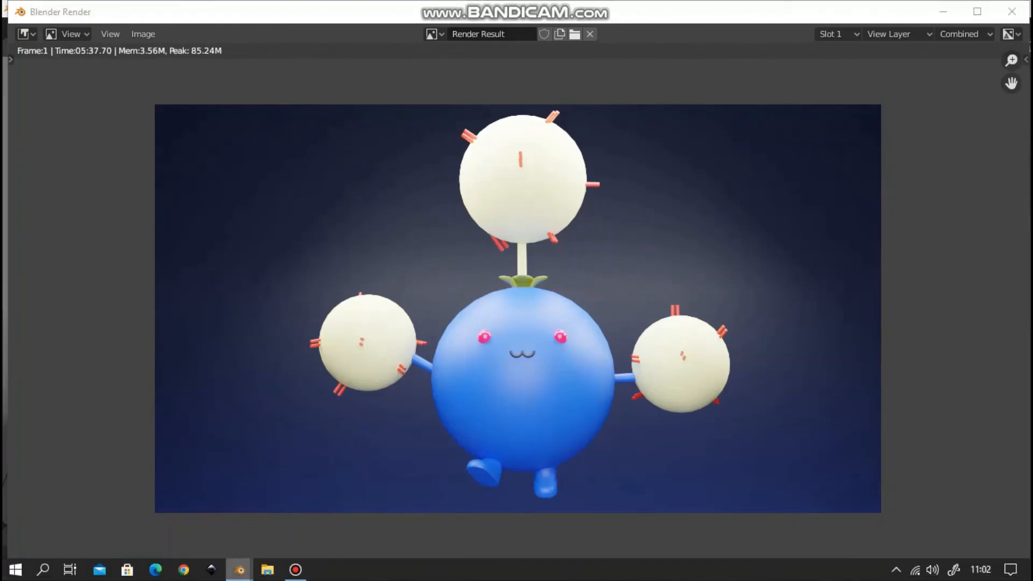
Return to the main Blender window, open the Compositing workspace and enable node use.
mouse_move(240, 569)
left_click(150, 492)
left_click(634, 30)
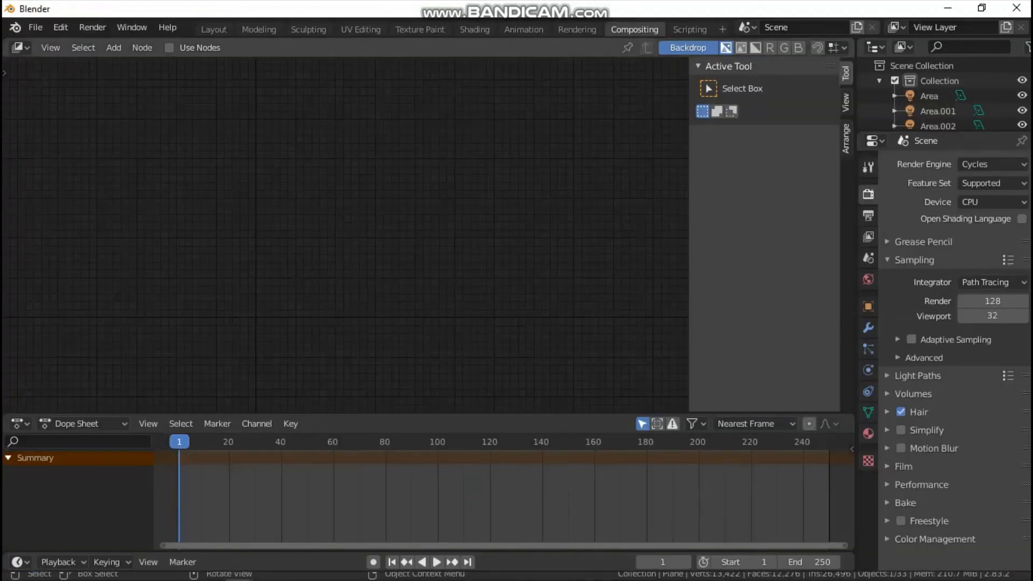
left_click(169, 48)
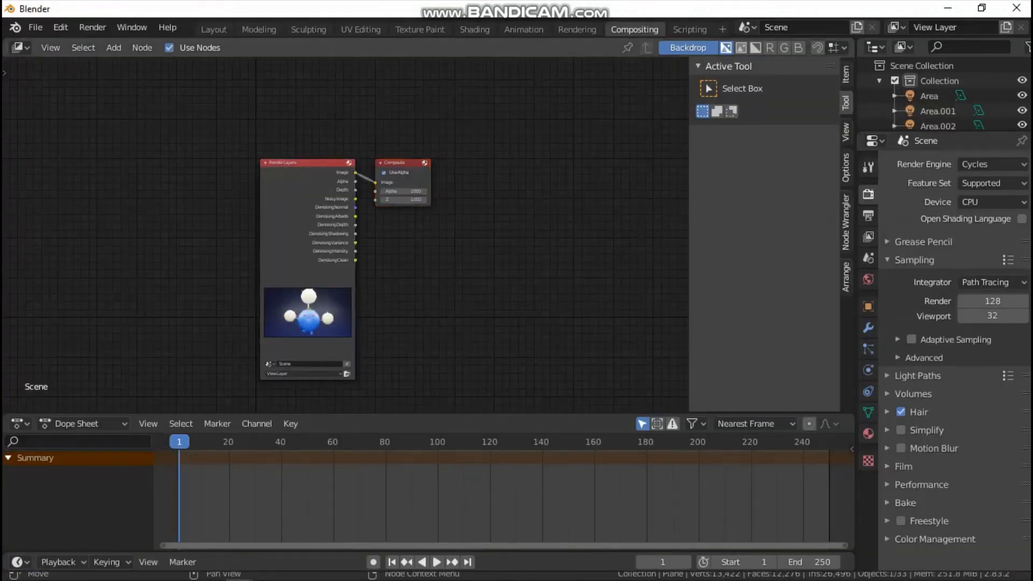
Insert a Denoise node between Render Layers and Composite, linking the Alpha and Depth outputs to its Normal and Albedo inputs.
key("shift+a")
type("de")
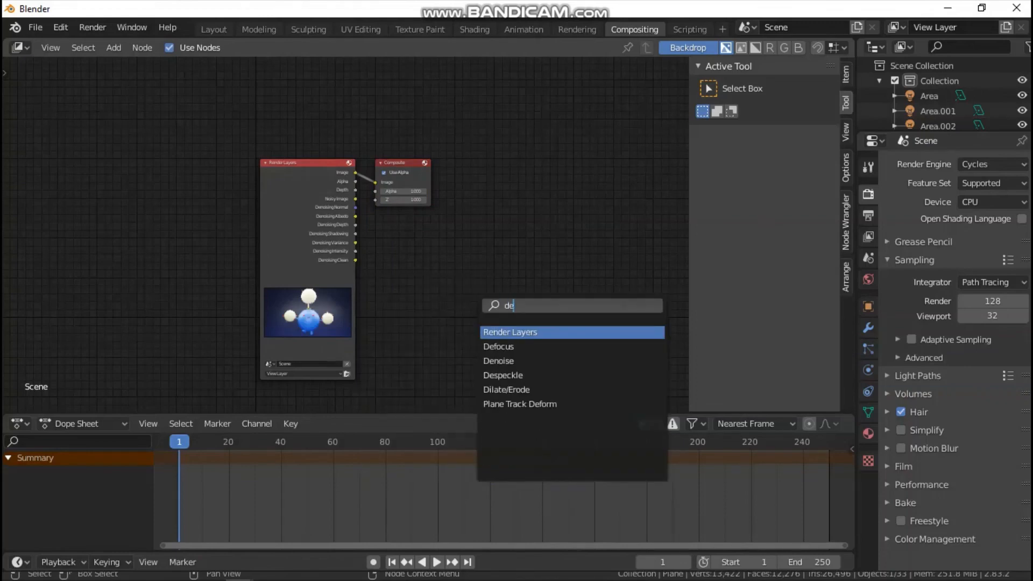
key("Down")
key("Down")
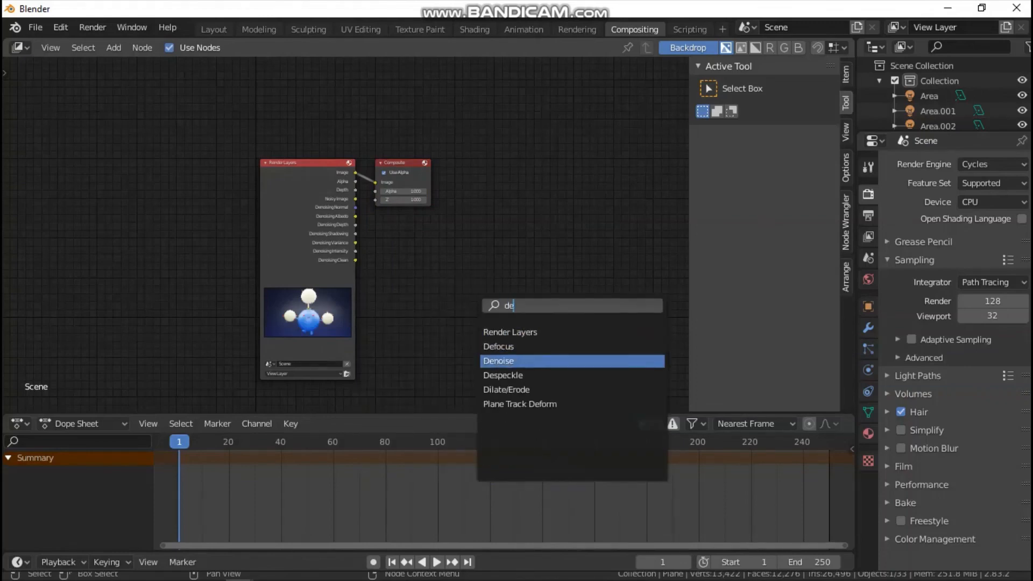
key("Return")
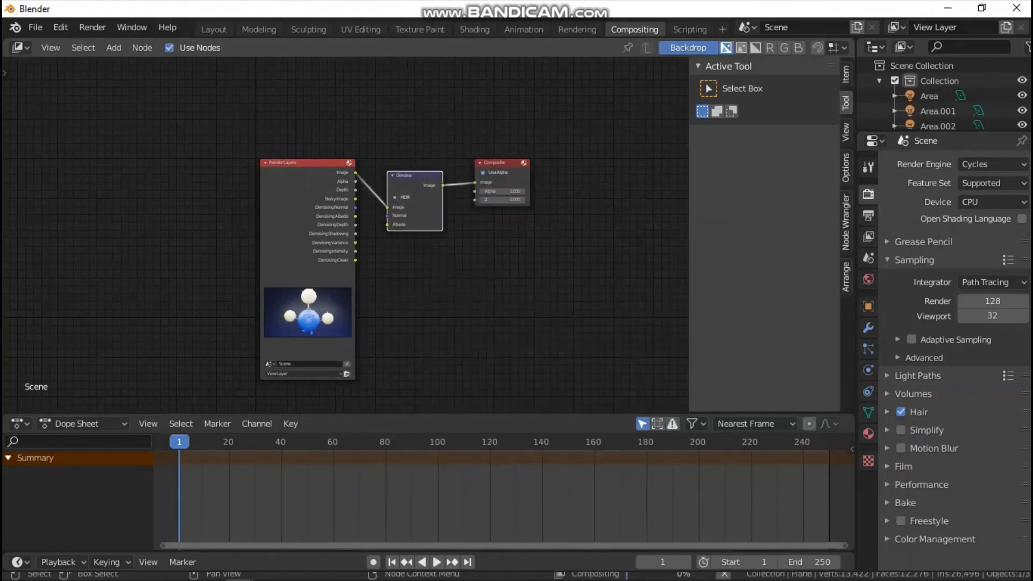
left_click_drag(356, 181, 387, 224)
Change the Dope Sheet area to an Image Editor showing the Render Result, and bring the separate render window forward.
left_click(21, 424)
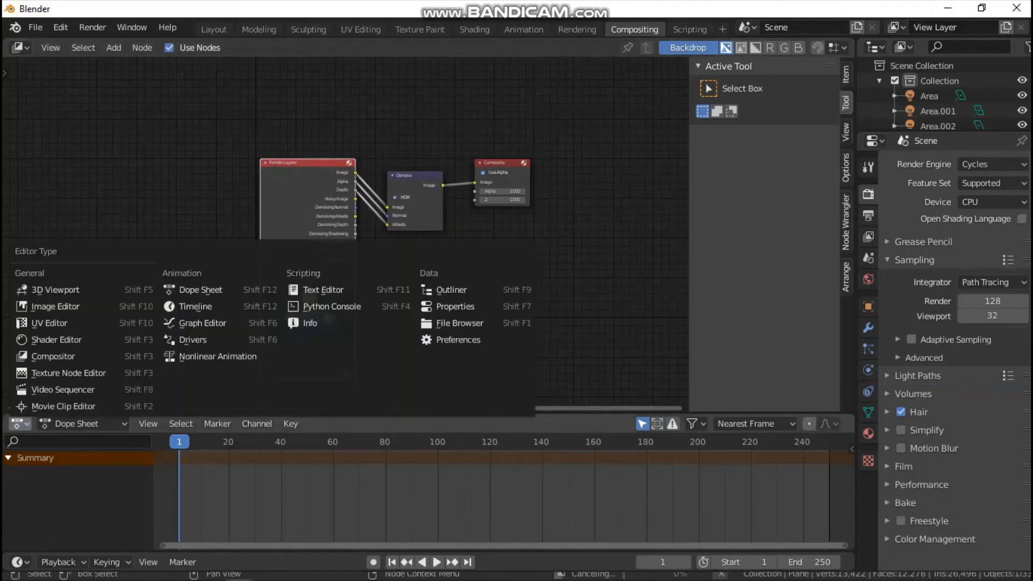
left_click(21, 425)
left_click(47, 226)
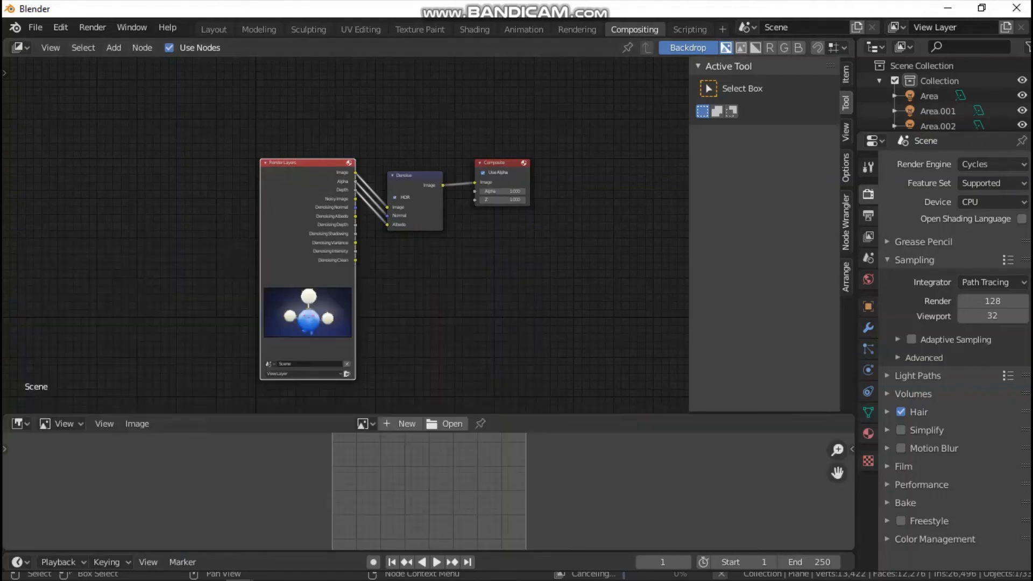
left_click(366, 424)
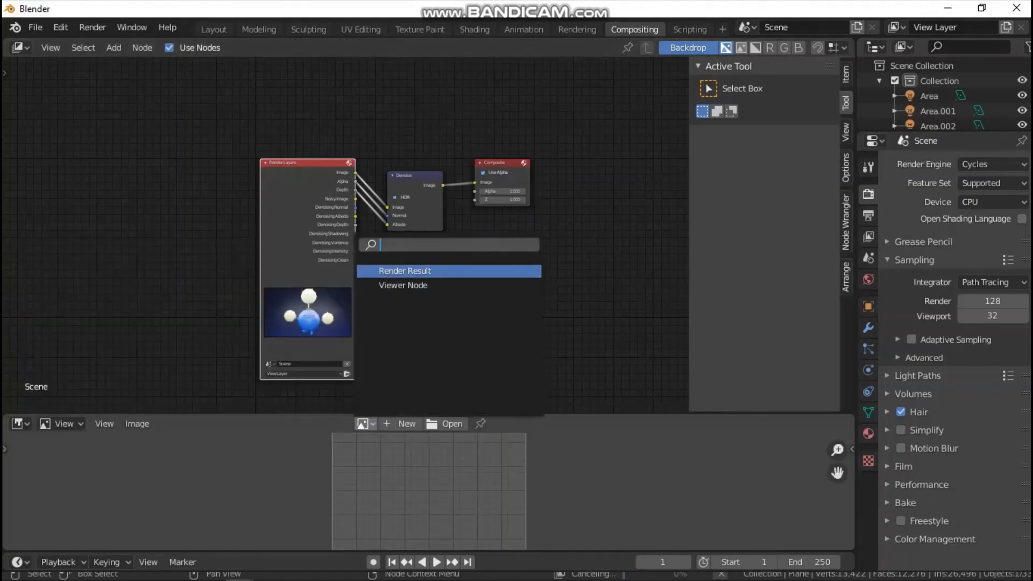
left_click(399, 271)
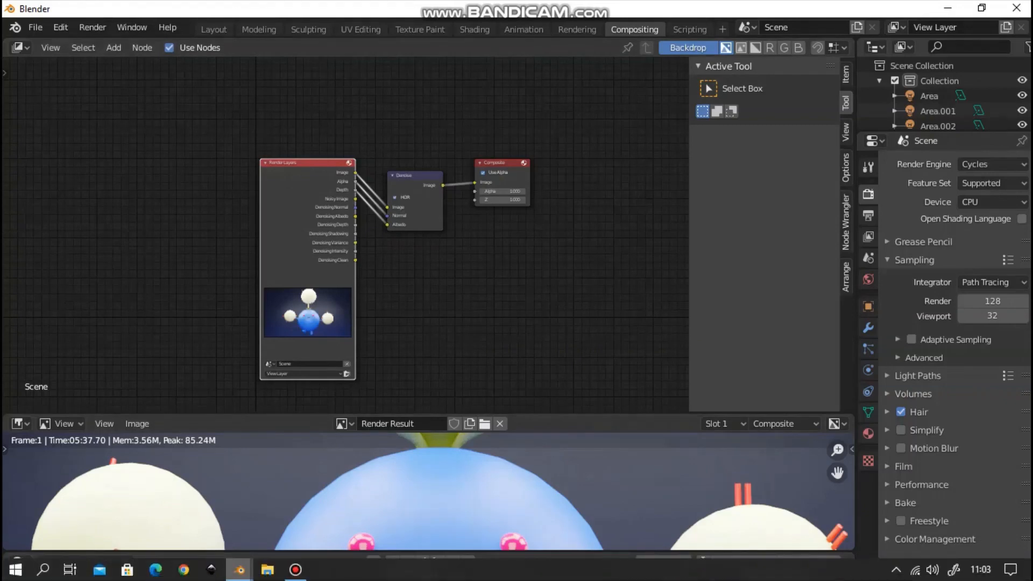
mouse_move(239, 570)
left_click(323, 506)
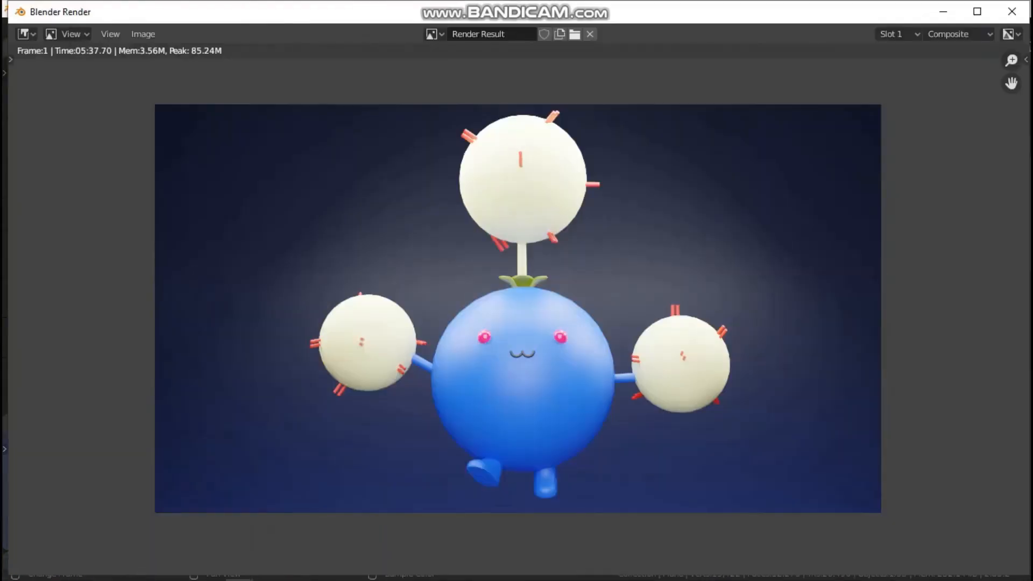